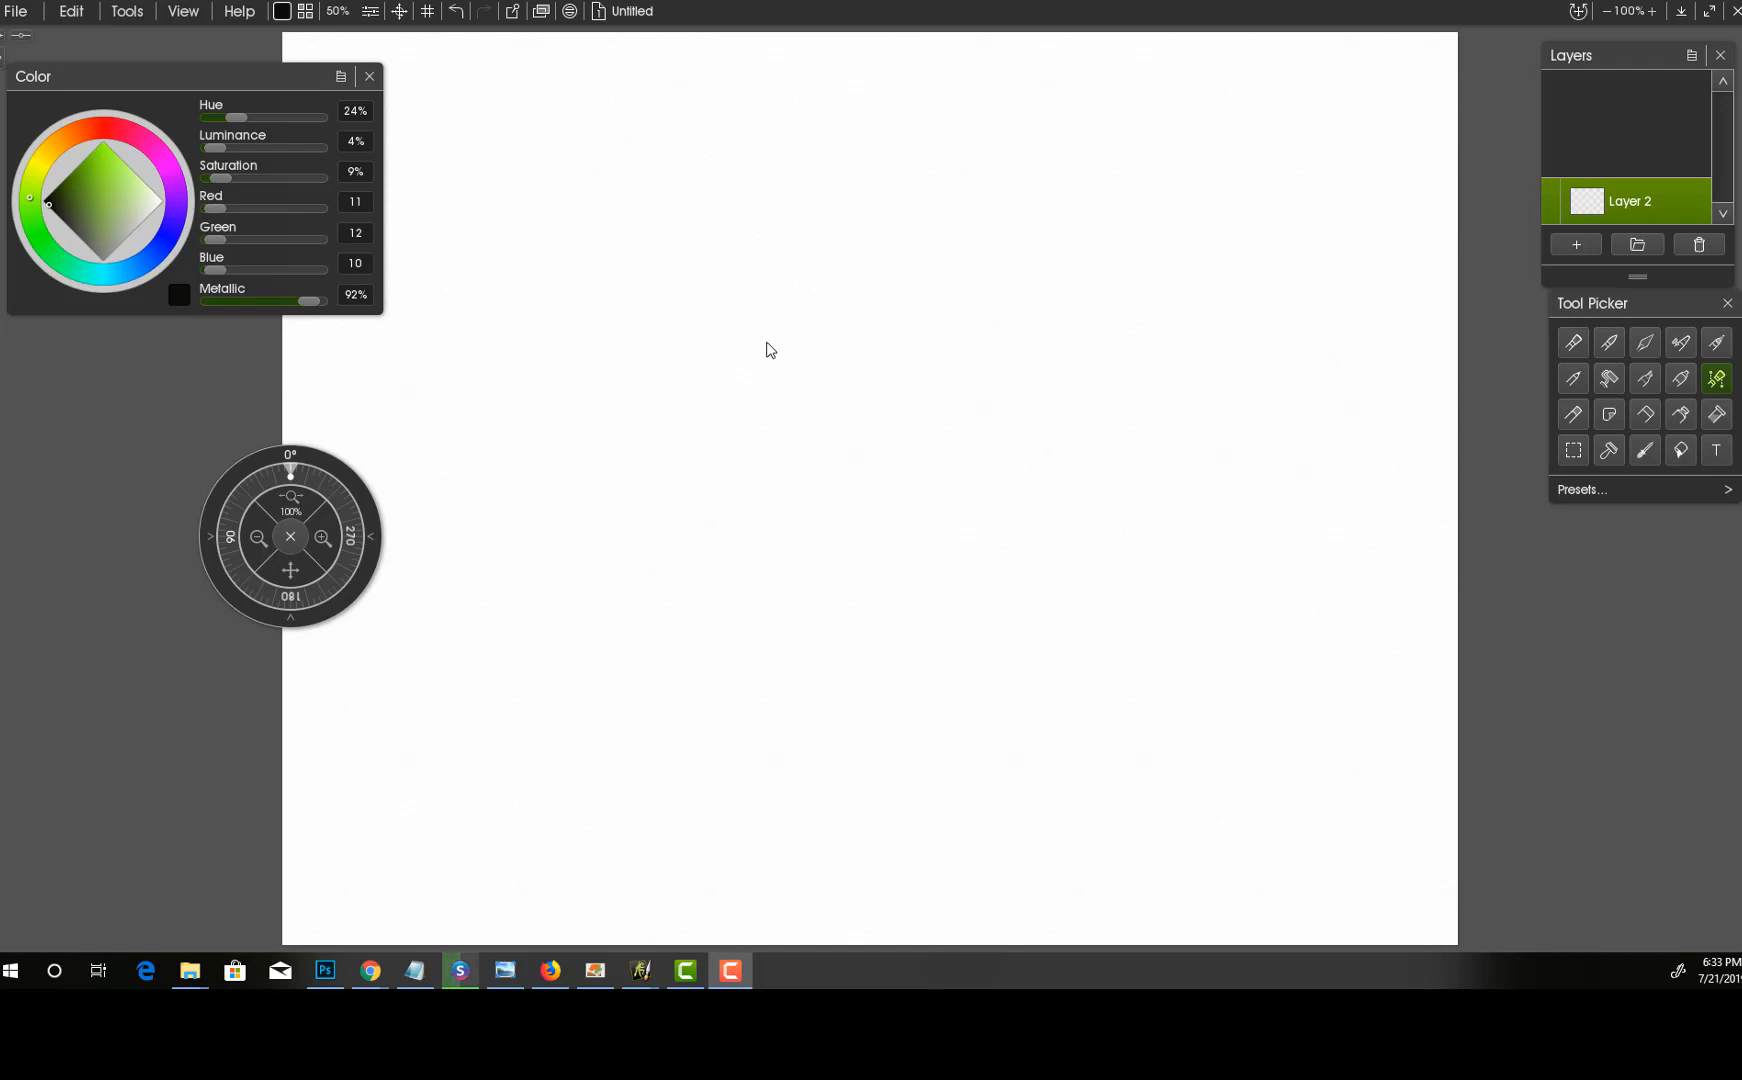
- Apply the WaterColor Paper preset from the Paper group to the canvas
left_click(172, 14)
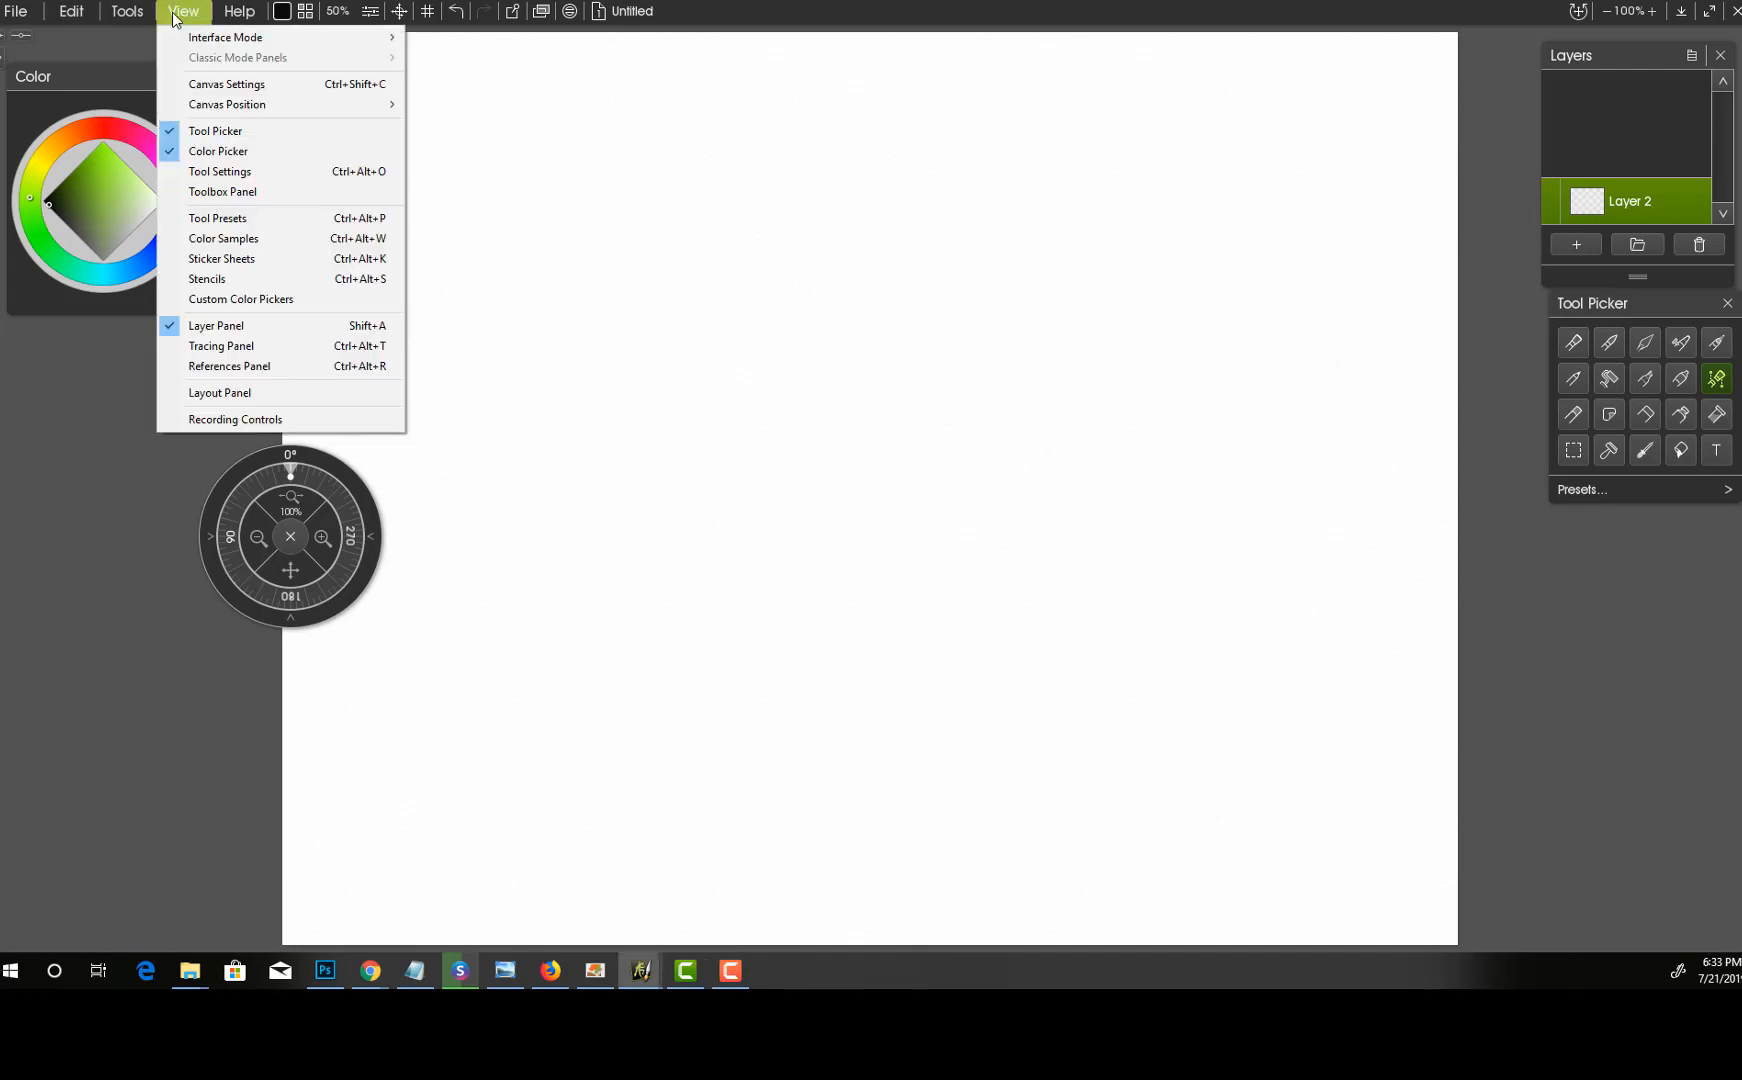
left_click(214, 86)
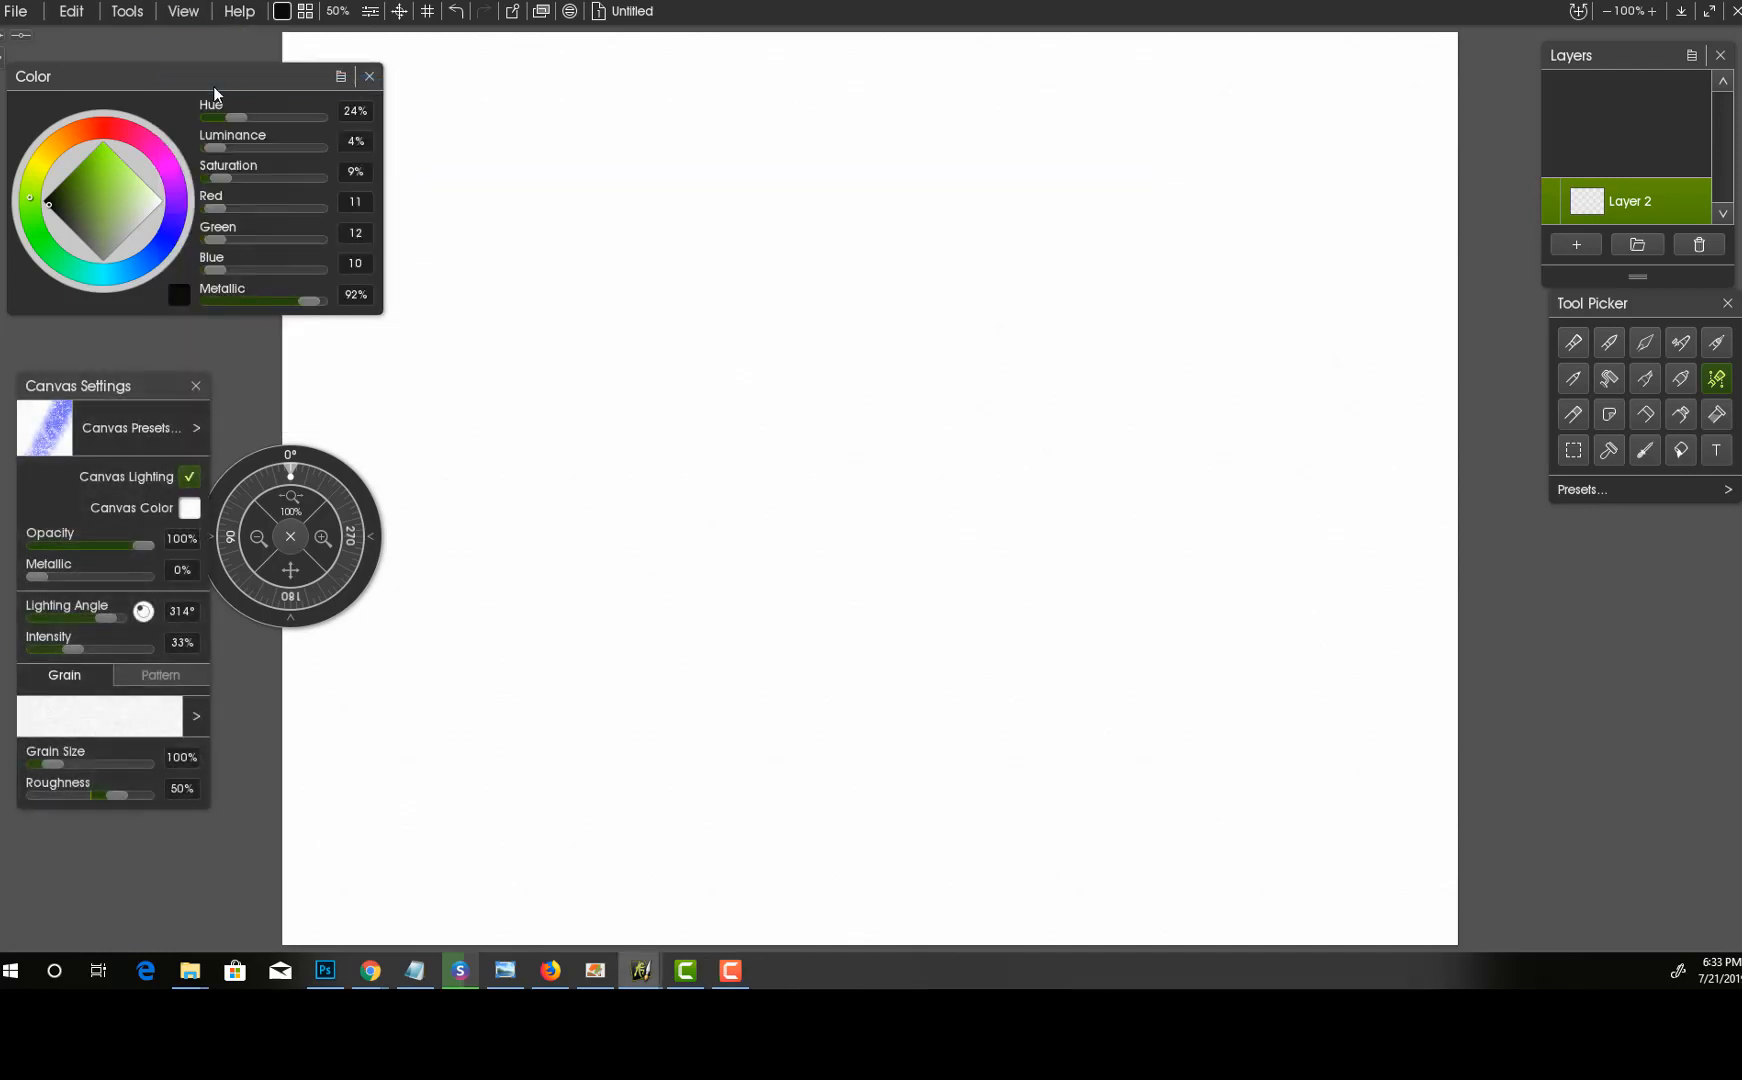
left_click(194, 428)
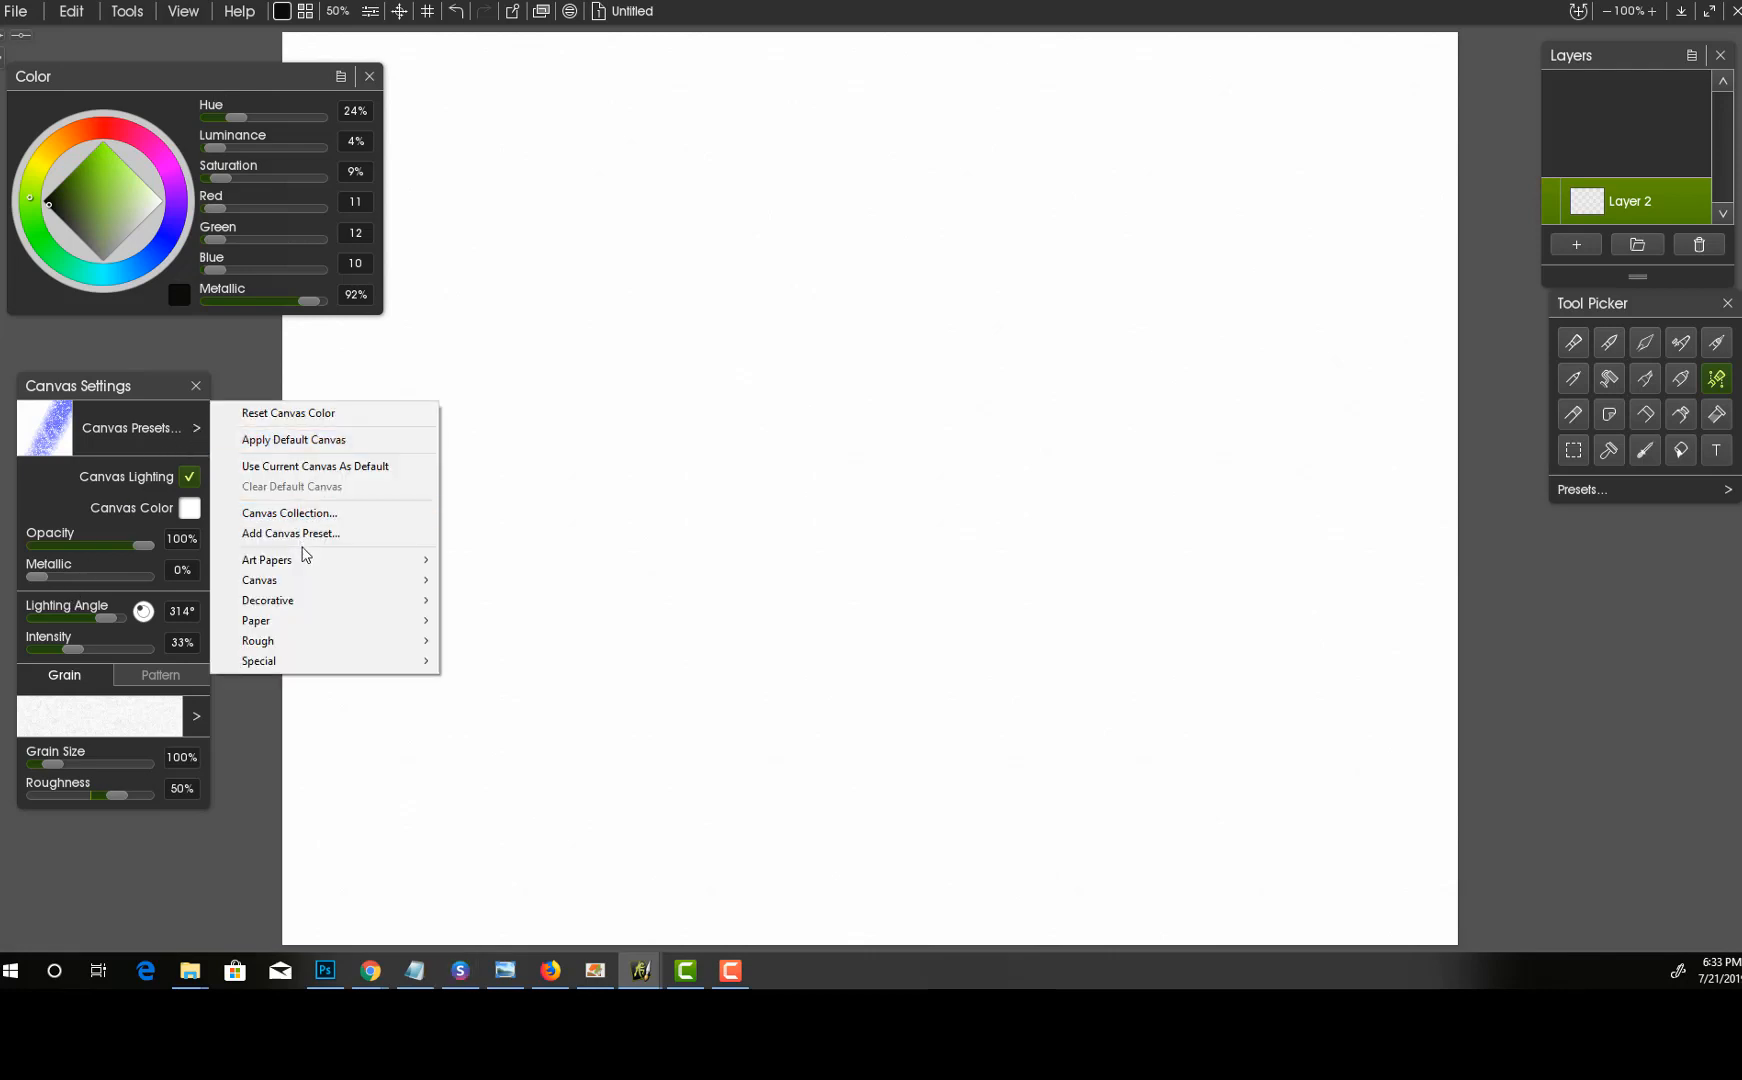
mouse_move(299, 551)
mouse_move(290, 667)
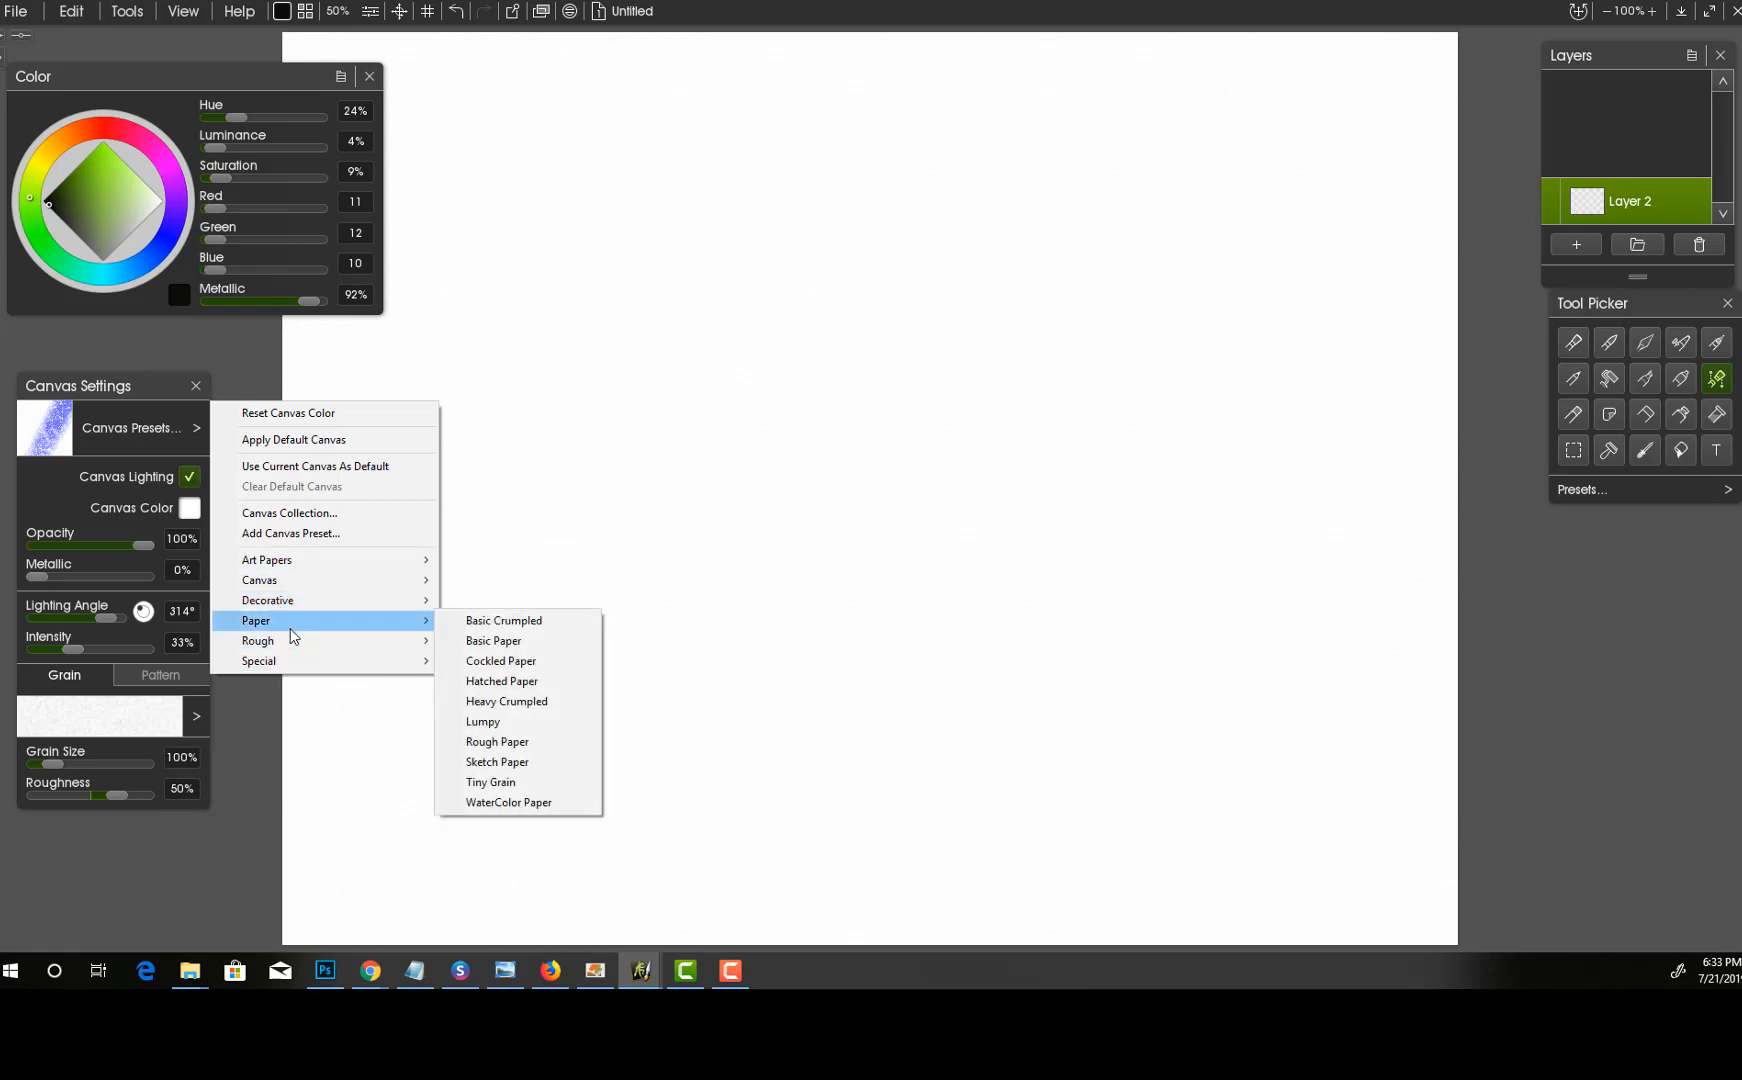
left_click(537, 803)
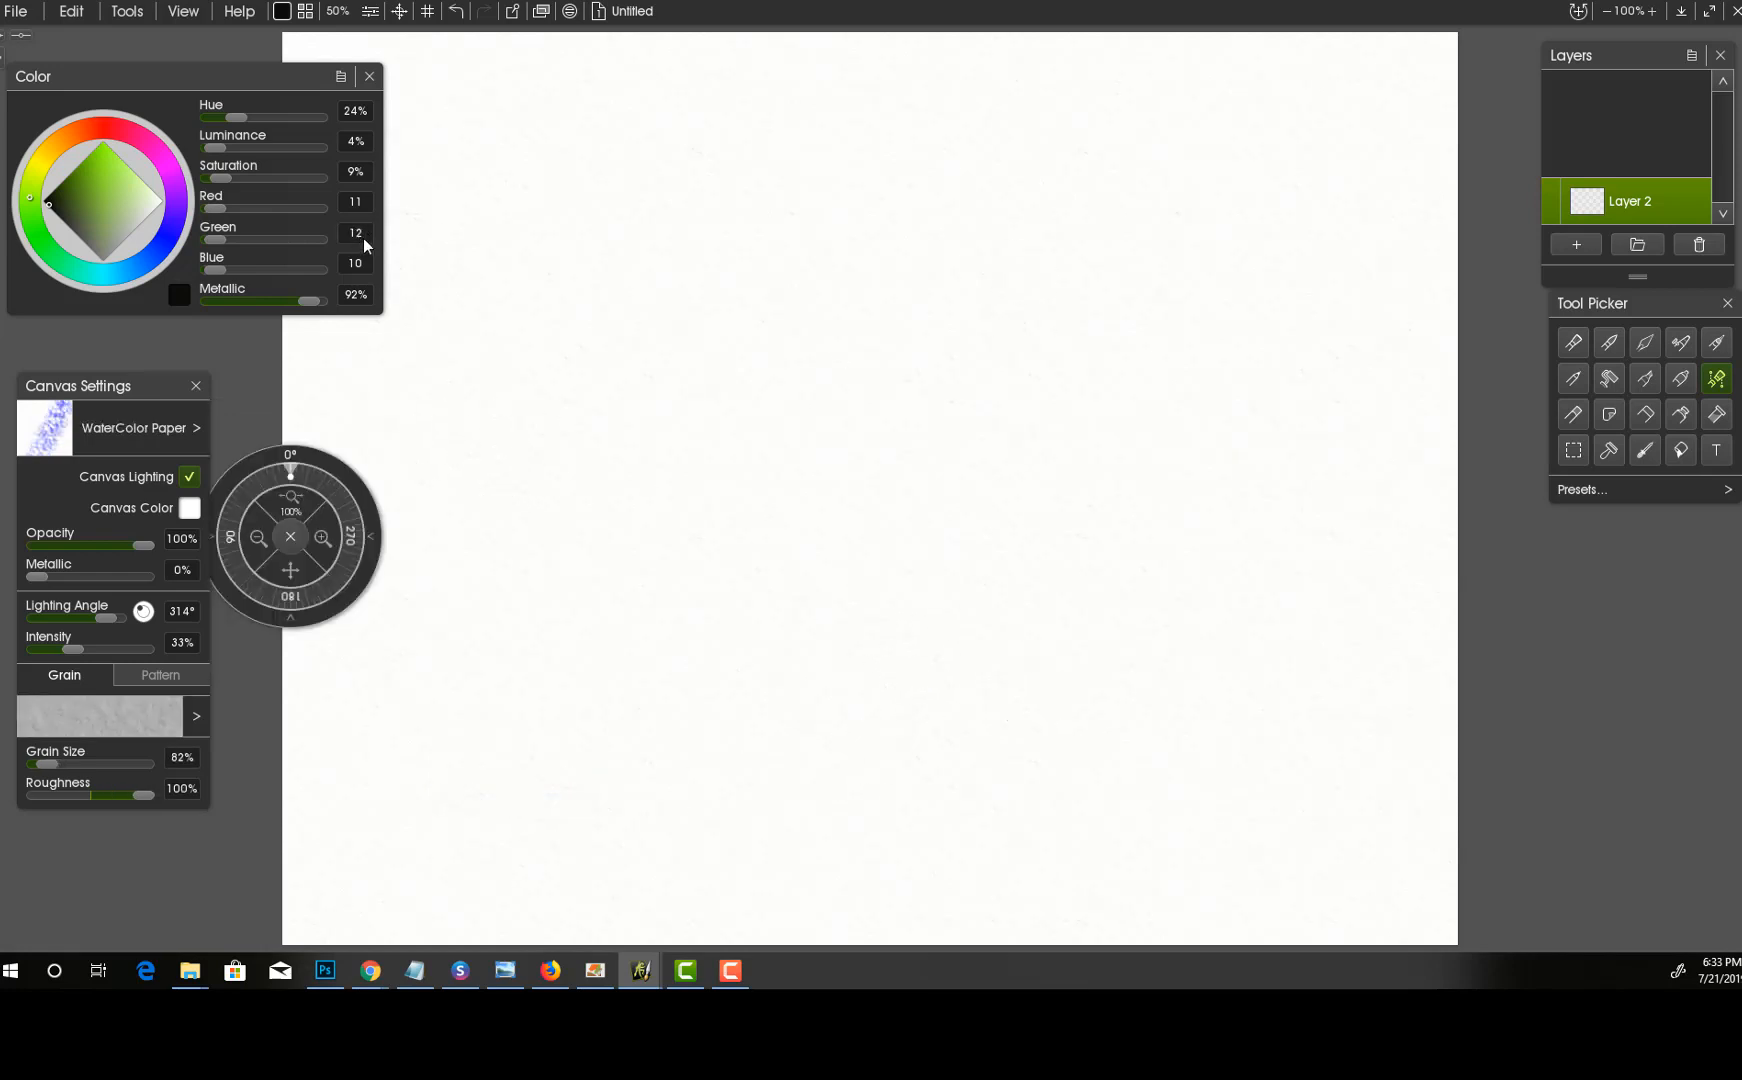
- Add a new layer and paint black test strokes and scribbled patches across it with the Custom Brush
left_click(1580, 246)
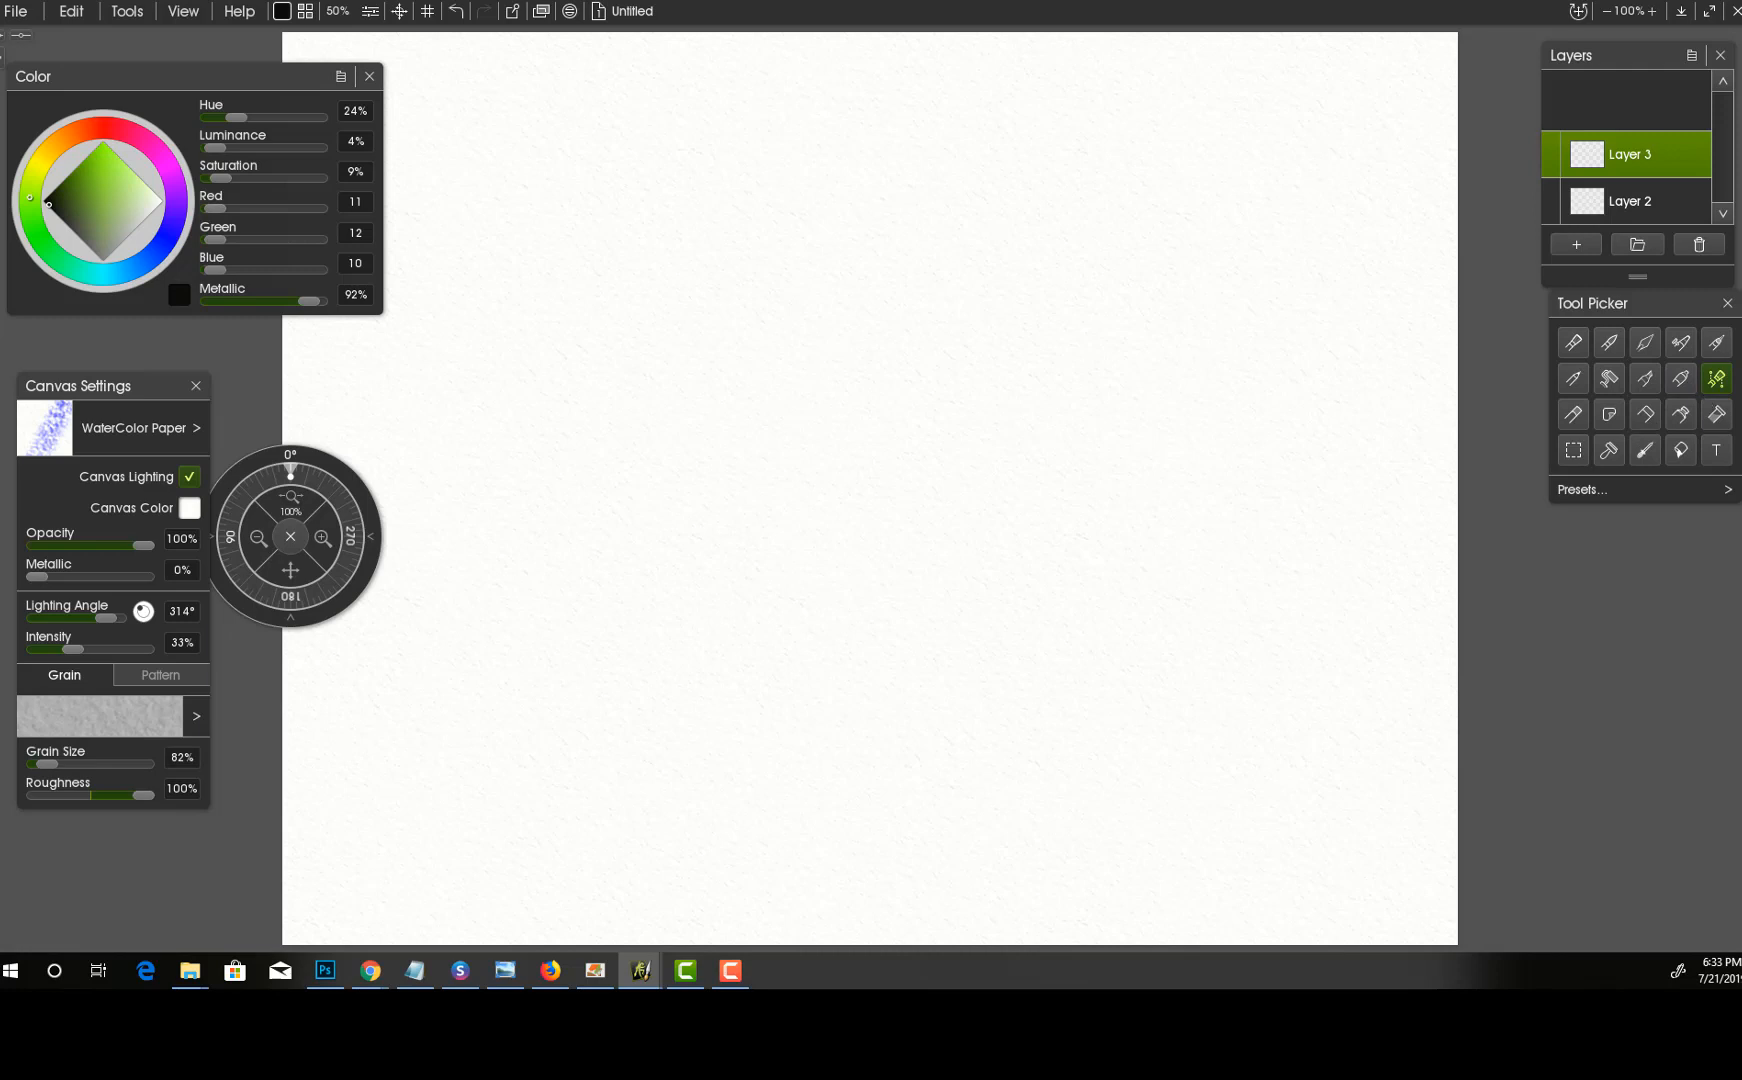
left_click(1716, 378)
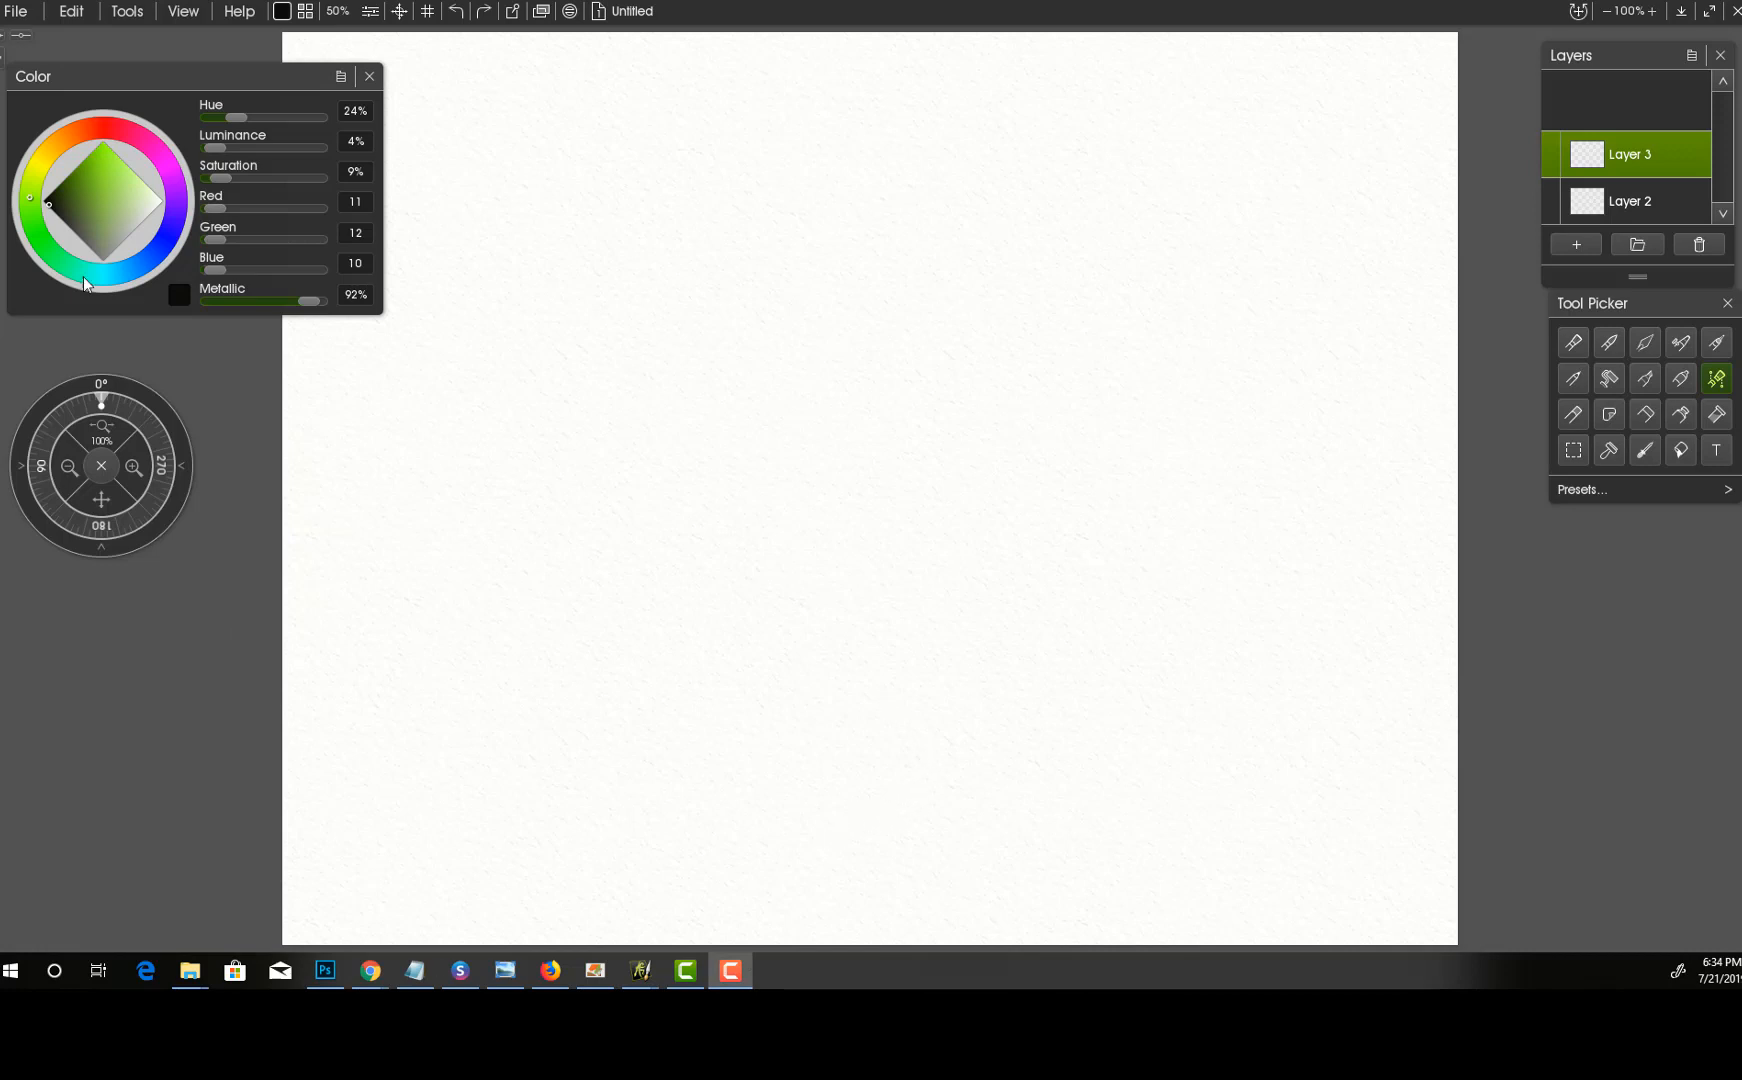
left_click(967, 417)
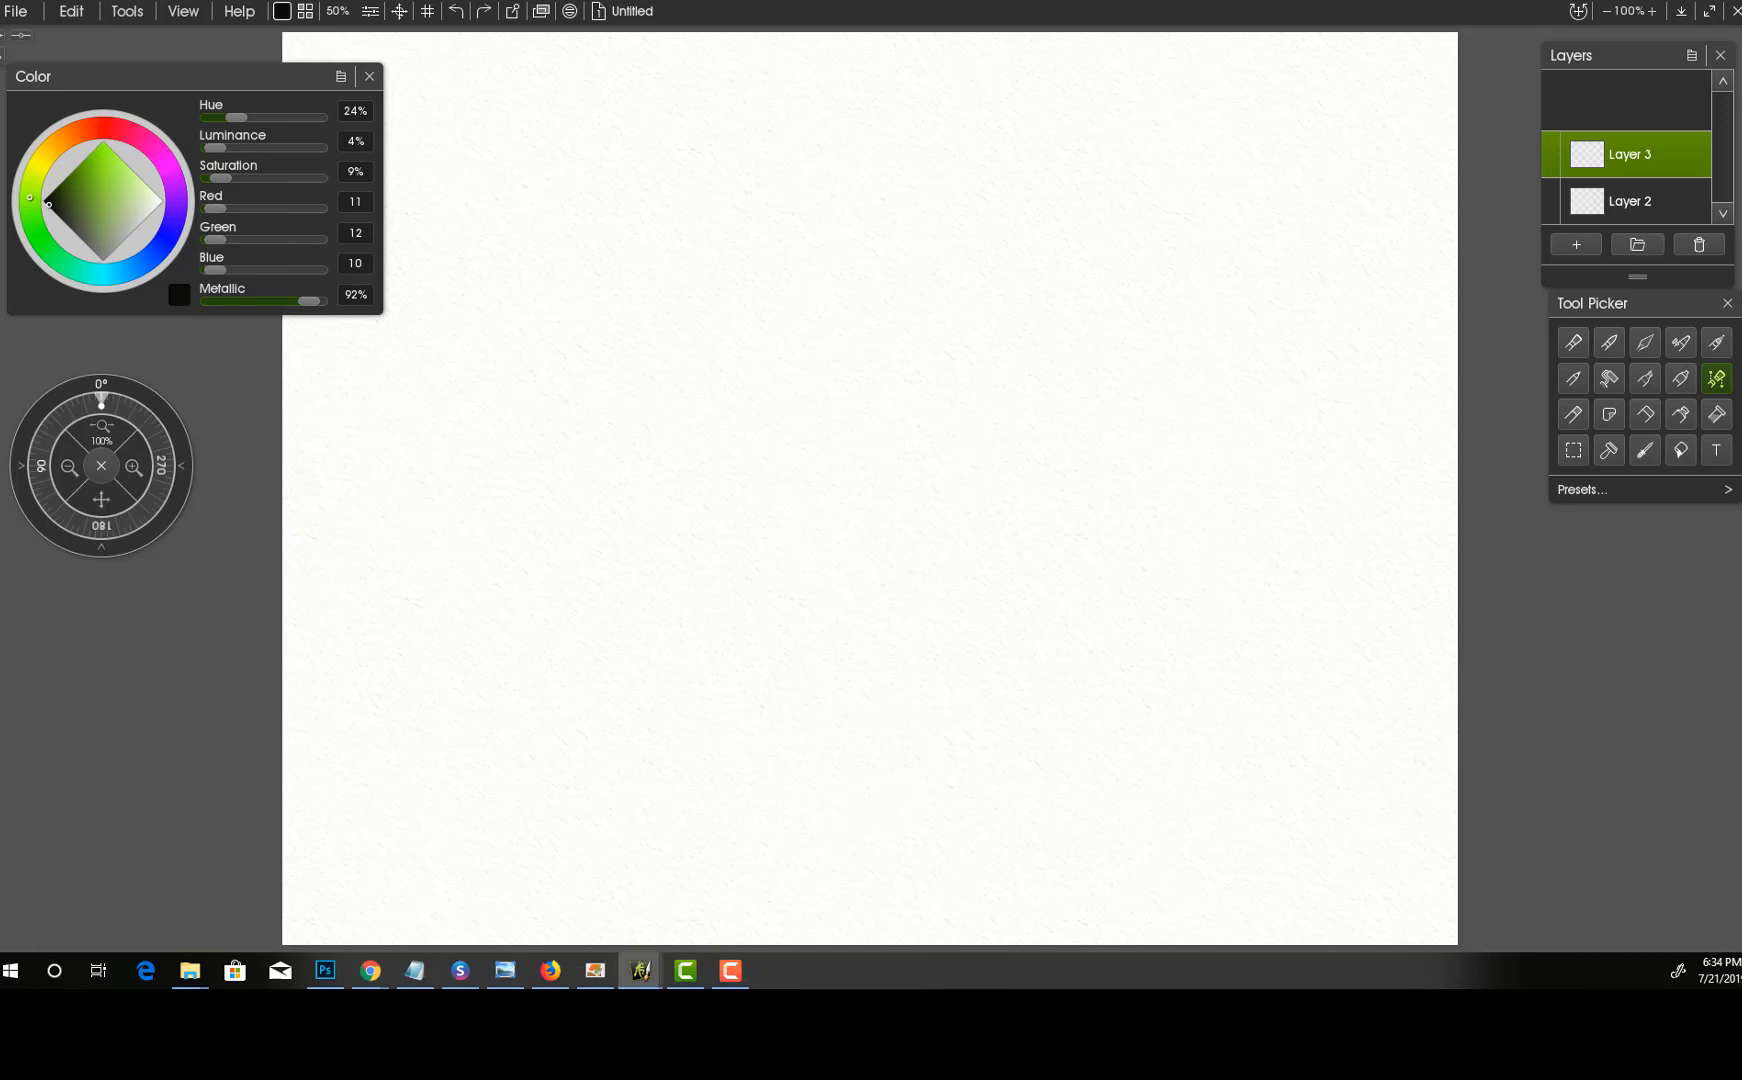
mouse_move(956, 393)
left_mouse_down()
mouse_move(906, 492)
mouse_move(918, 517)
mouse_move(1042, 598)
left_mouse_up()
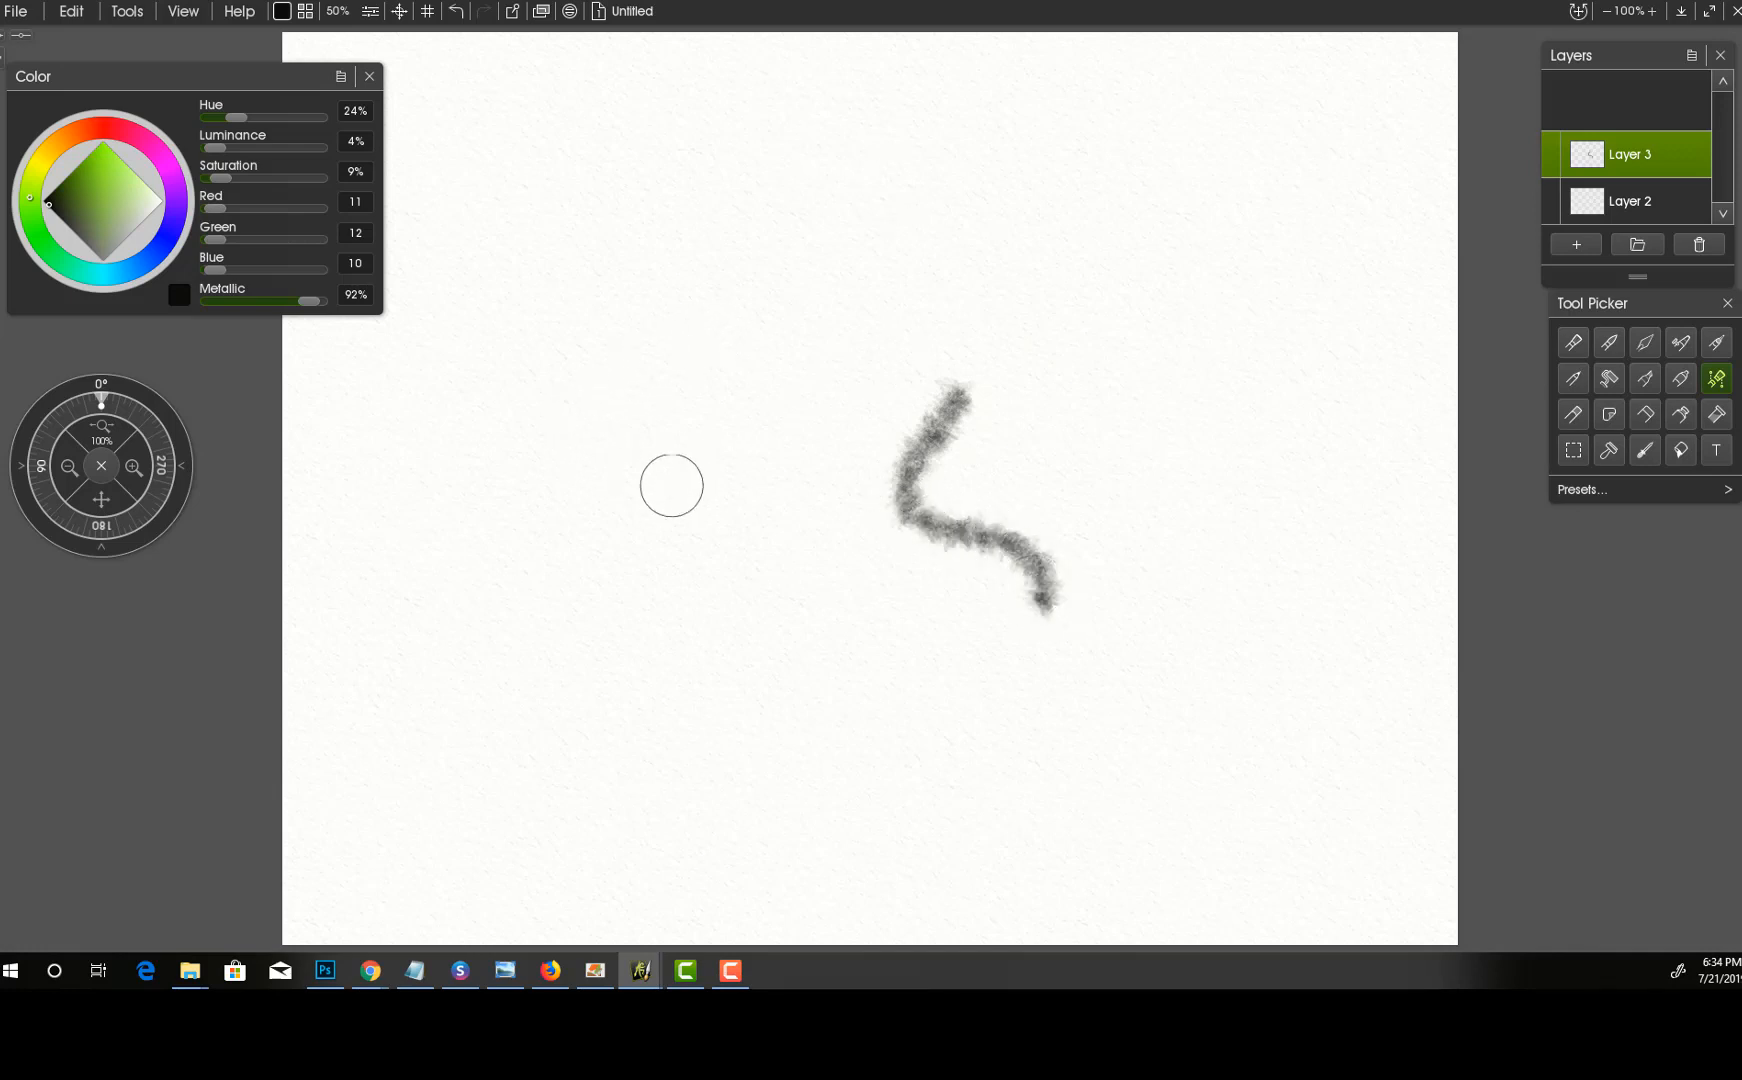
mouse_move(684, 455)
left_mouse_down()
mouse_move(653, 512)
mouse_move(729, 472)
mouse_move(671, 553)
mouse_move(744, 498)
mouse_move(622, 524)
left_mouse_up()
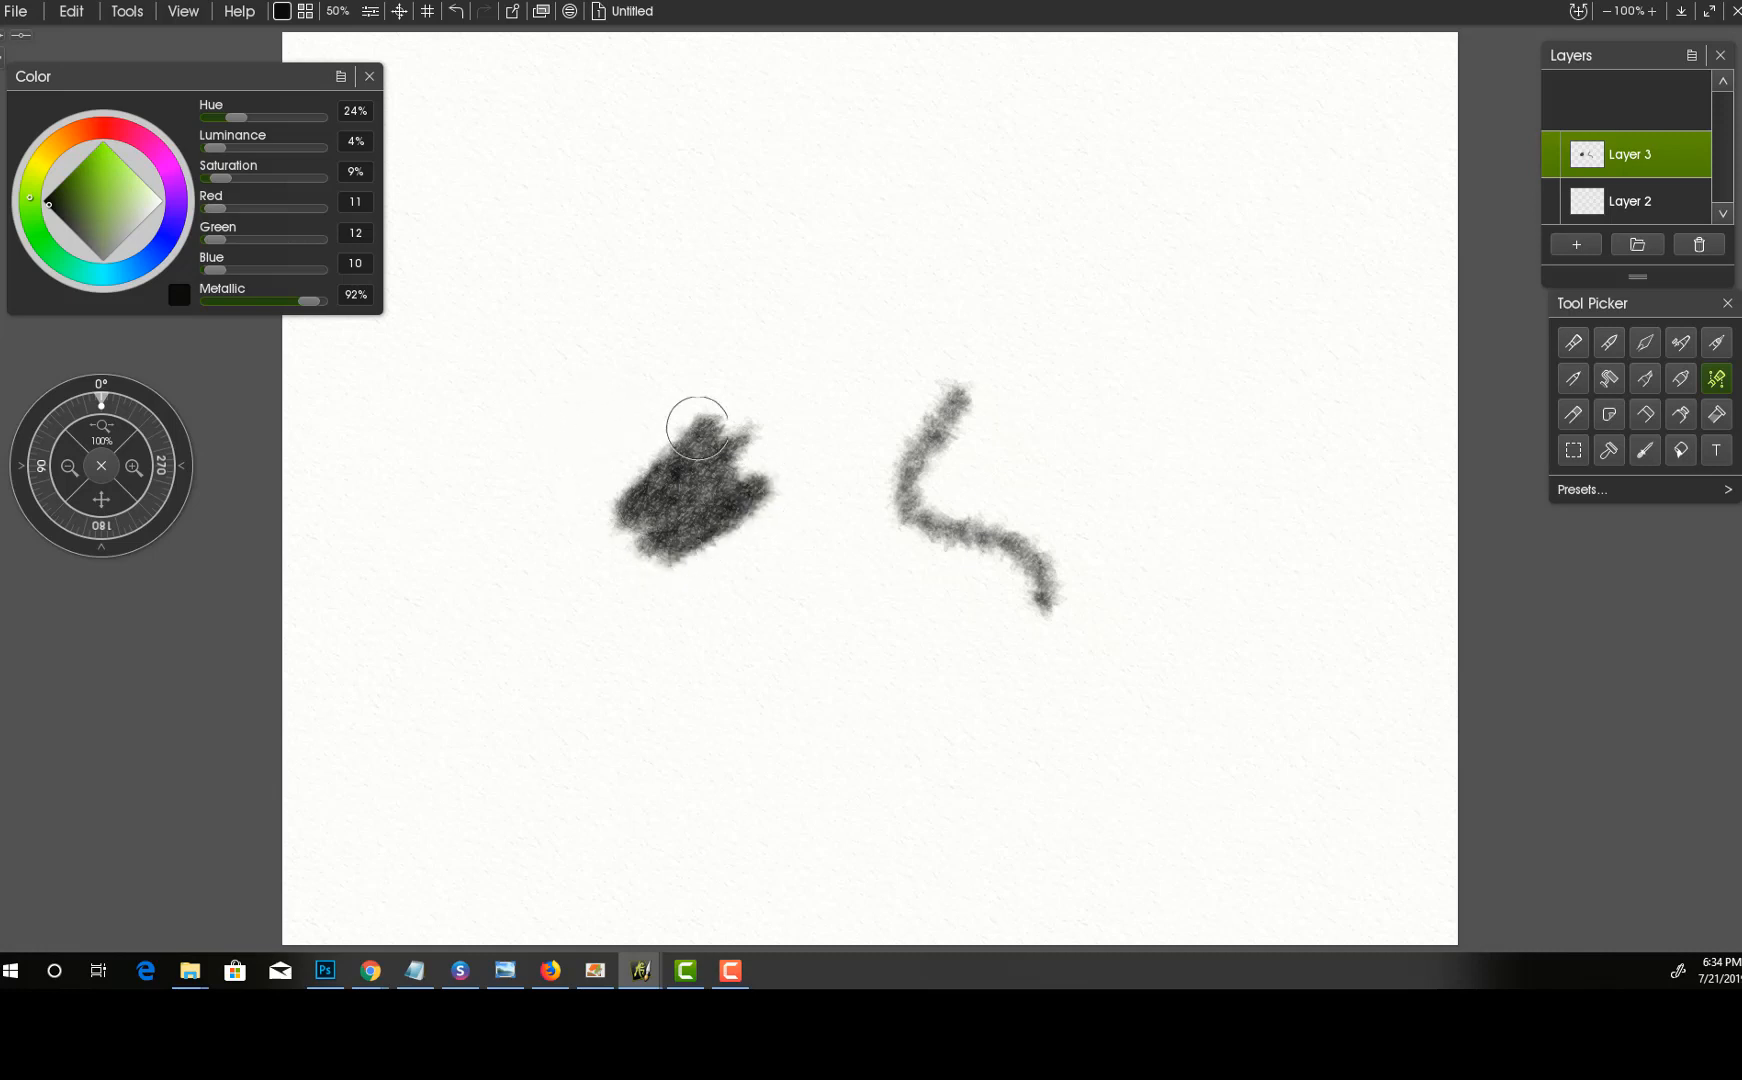
mouse_move(673, 420)
left_mouse_down()
mouse_move(639, 441)
mouse_move(645, 468)
mouse_move(676, 410)
mouse_move(610, 496)
left_mouse_up()
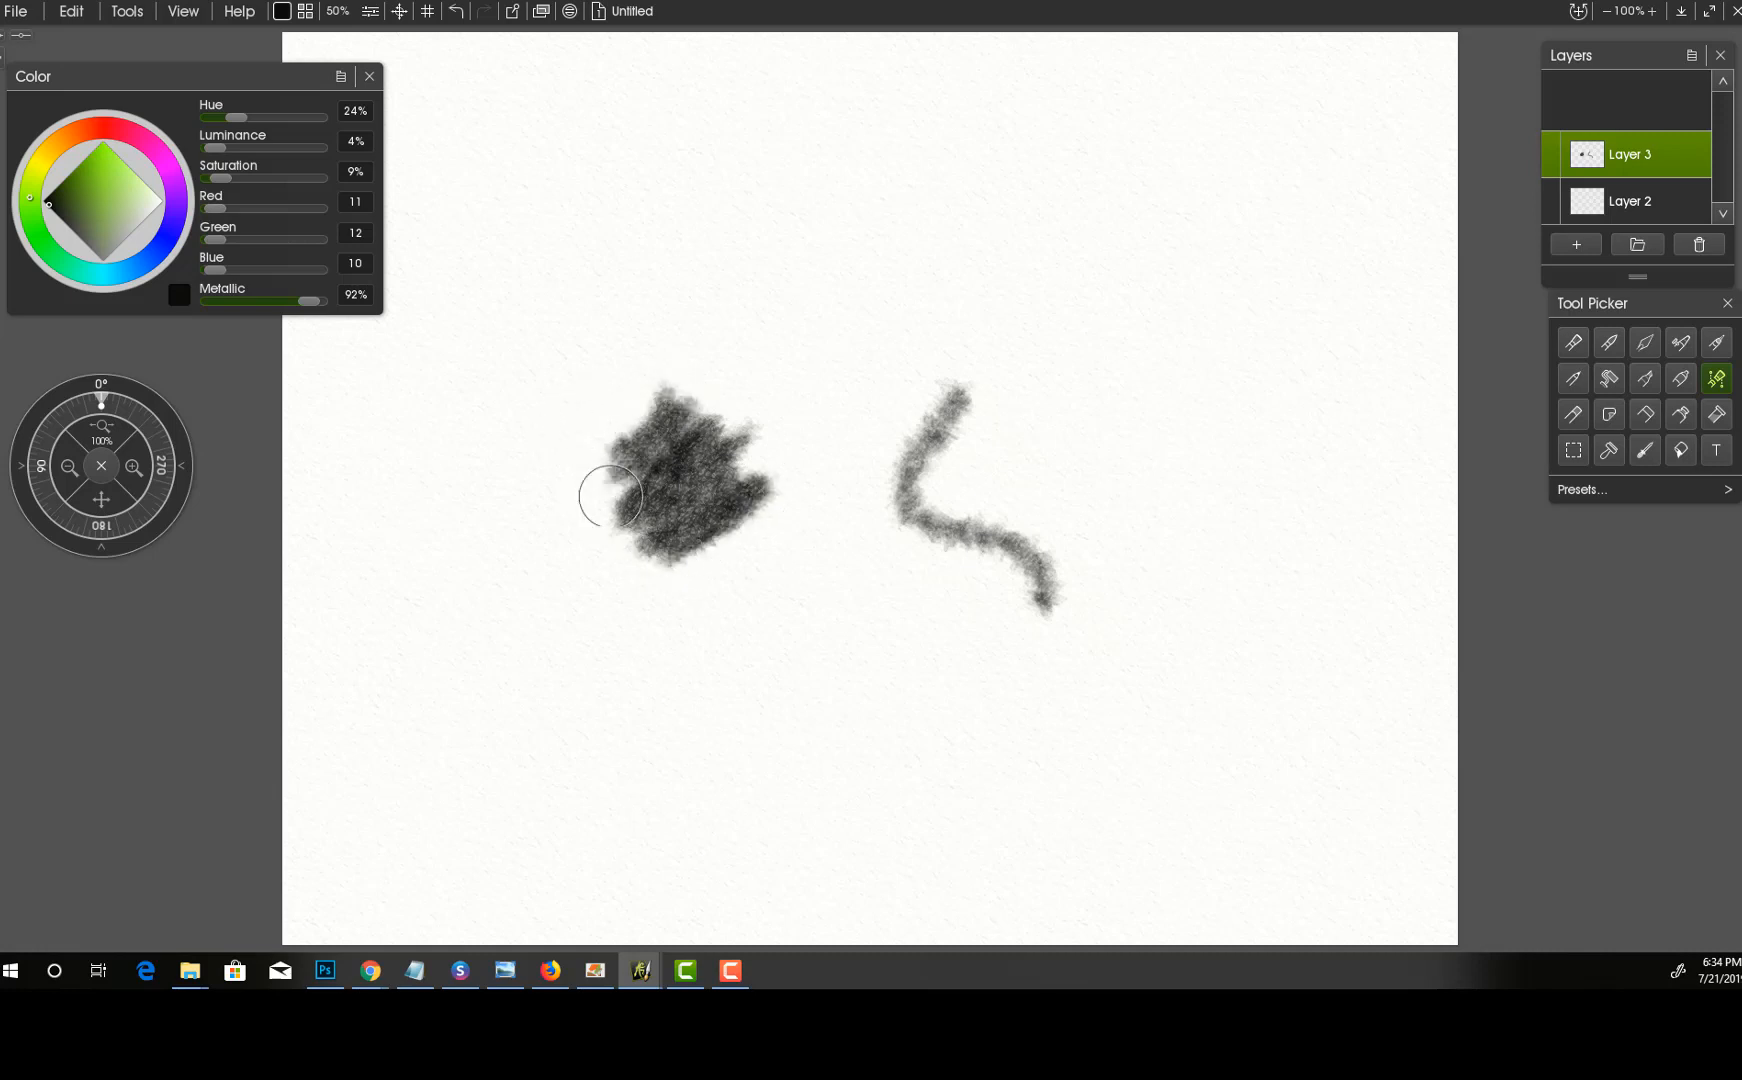
mouse_move(1283, 486)
left_mouse_down()
mouse_move(1282, 587)
mouse_move(1003, 772)
mouse_move(673, 690)
mouse_move(1021, 761)
mouse_move(803, 698)
left_mouse_up()
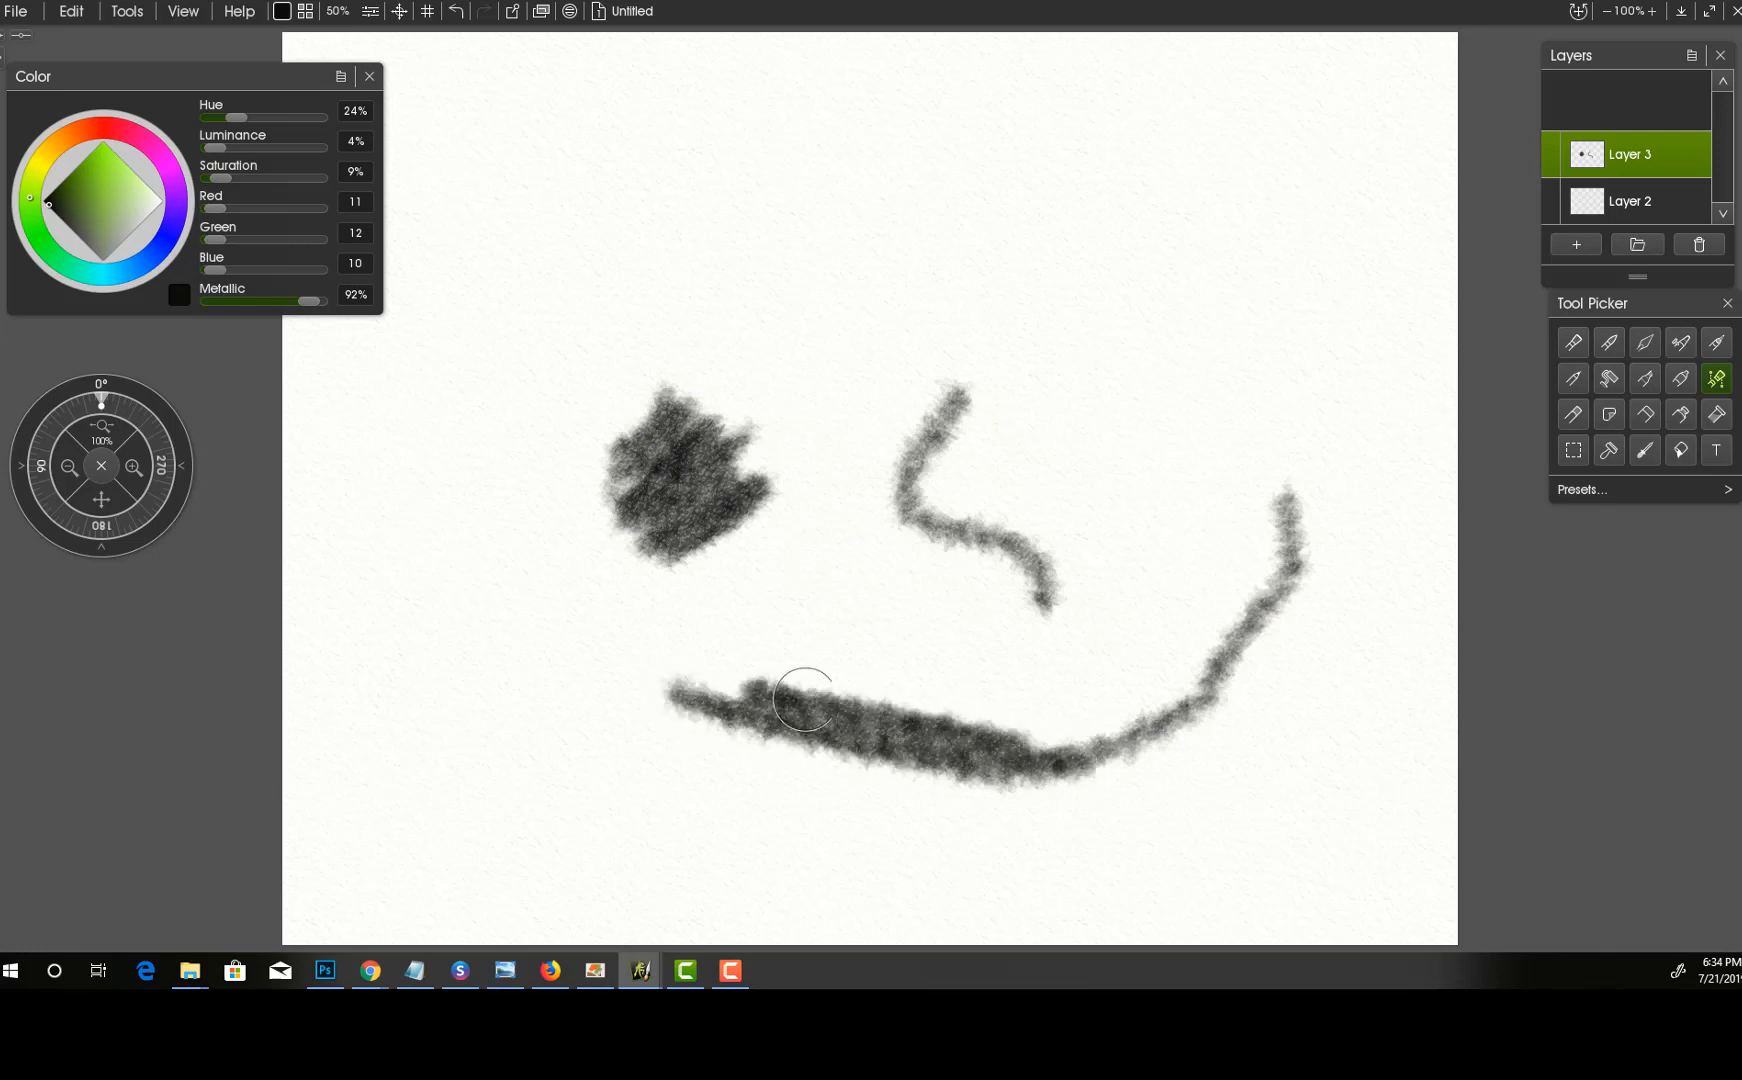
mouse_move(1298, 779)
left_mouse_down()
mouse_move(1222, 833)
mouse_move(1304, 827)
left_mouse_up()
mouse_move(1430, 678)
left_mouse_down()
mouse_move(1351, 717)
mouse_move(1380, 673)
mouse_move(1340, 660)
left_mouse_up()
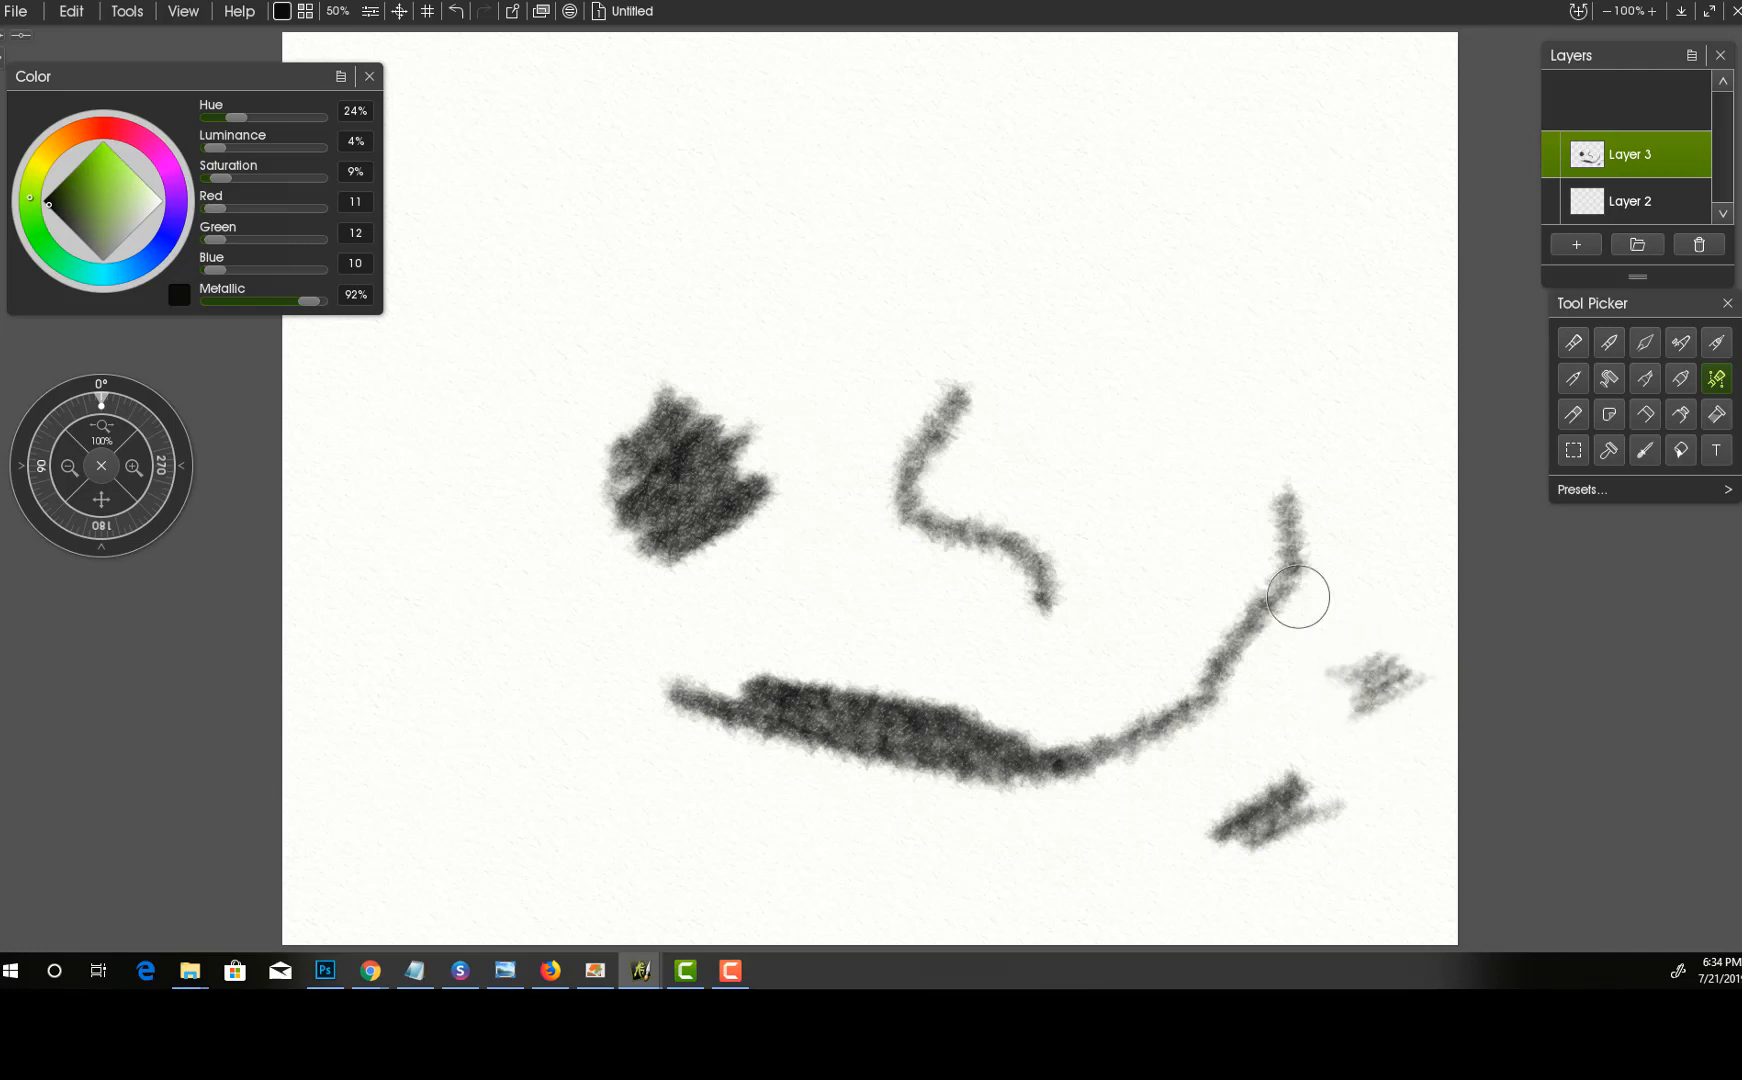
mouse_move(1089, 319)
left_mouse_down()
mouse_move(1127, 287)
mouse_move(1041, 344)
mouse_move(1065, 289)
mouse_move(1020, 326)
mouse_move(1123, 286)
mouse_move(1088, 361)
mouse_move(1144, 326)
mouse_move(1073, 356)
mouse_move(1078, 289)
left_mouse_up()
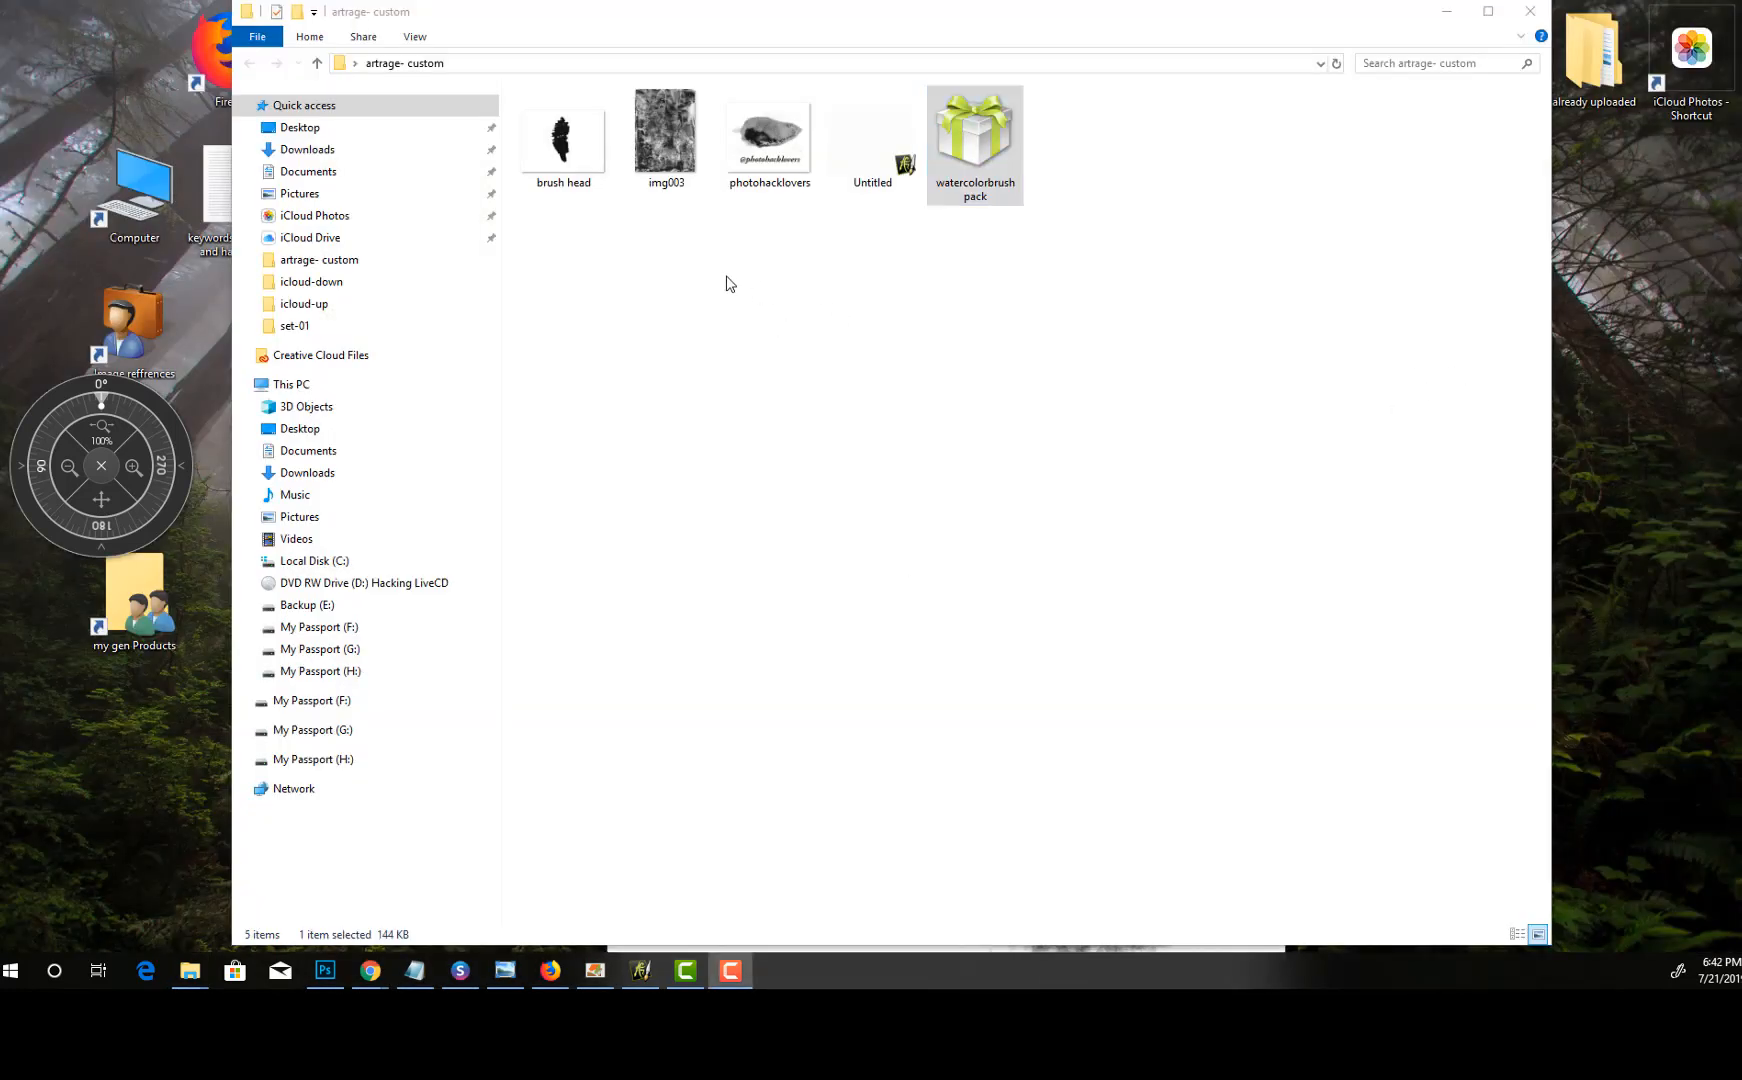
left_click_drag(713, 24, 548, 22)
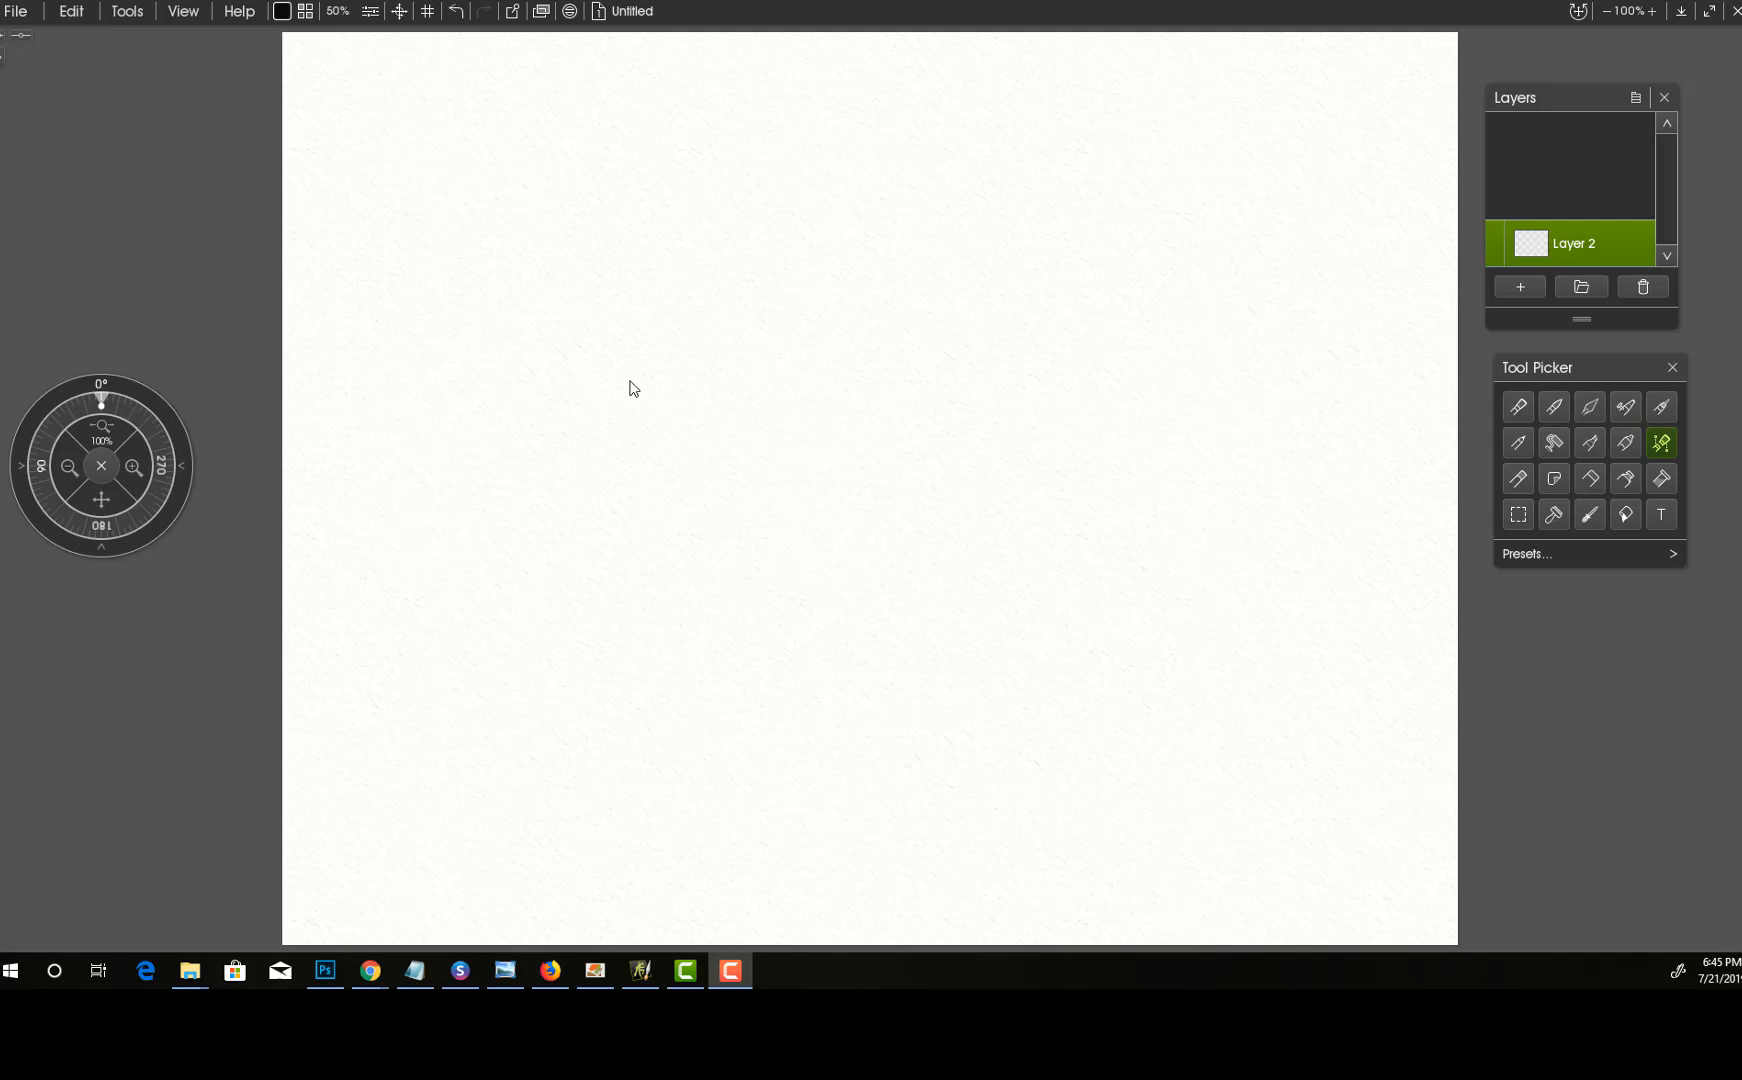
- Open the Brush Designer and start a new preset from the current custom brush
left_click(127, 11)
mouse_move(167, 38)
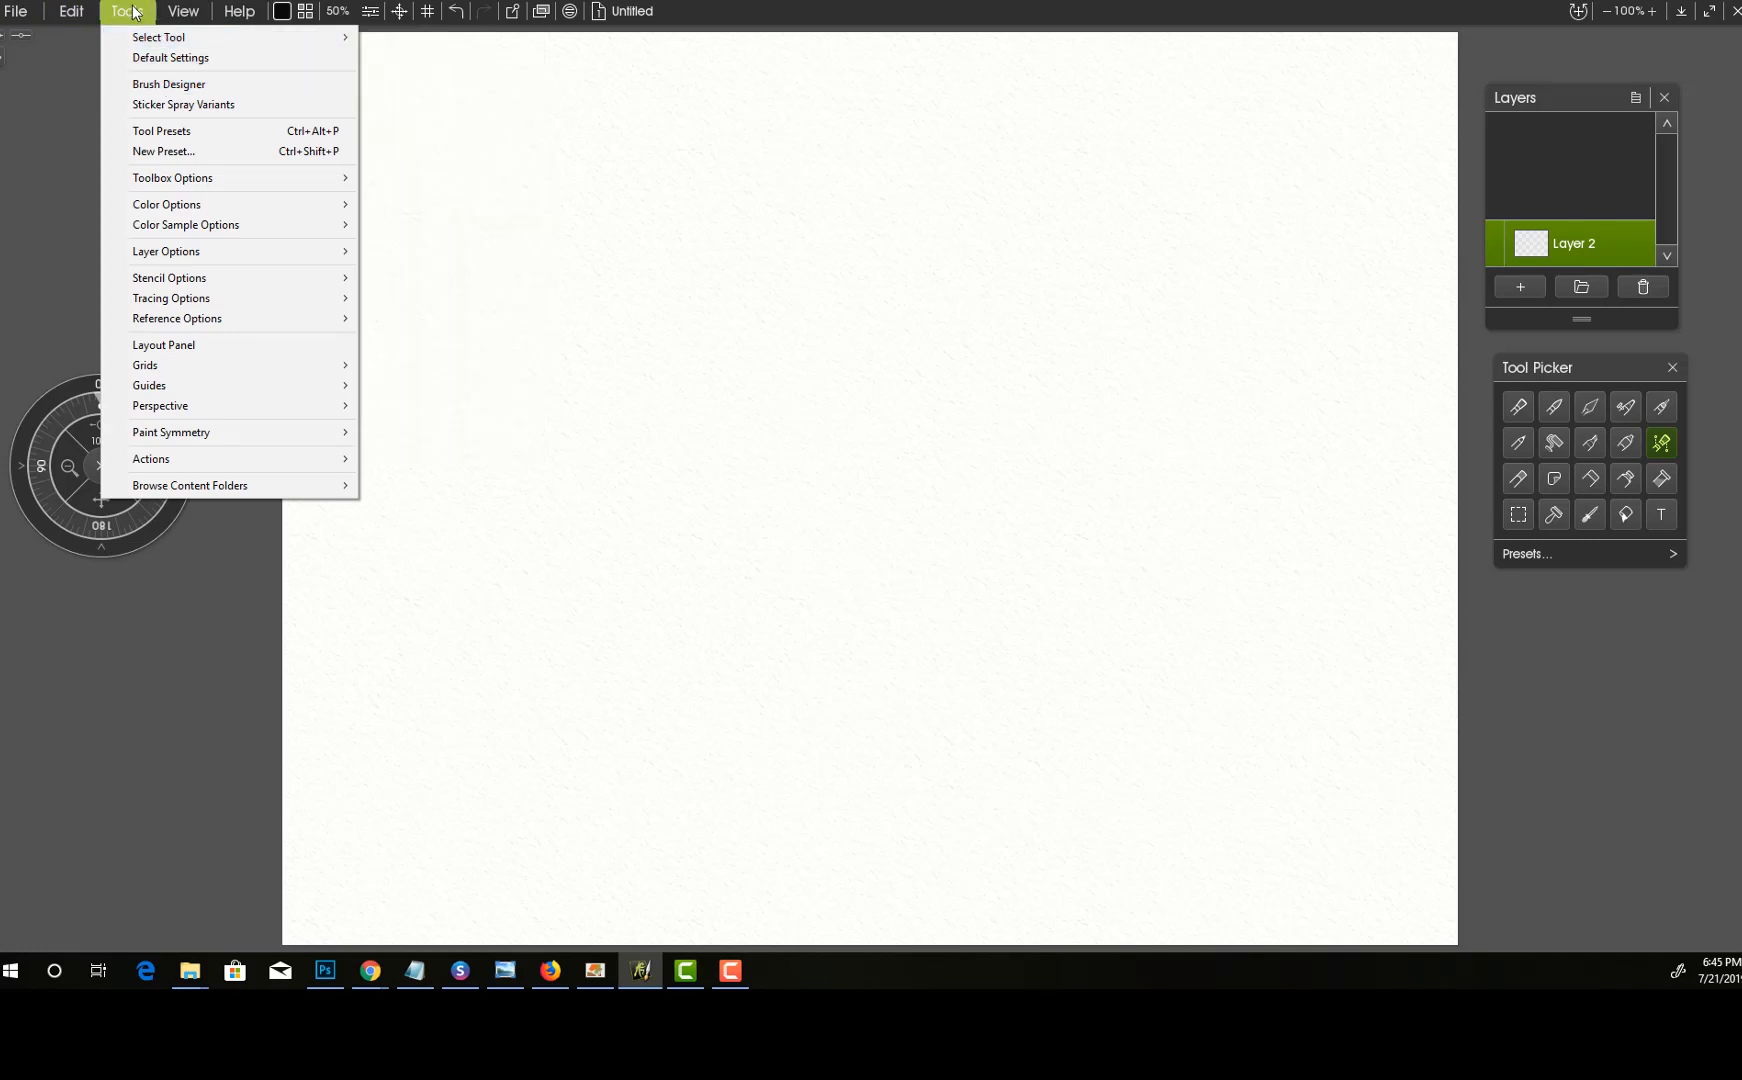
left_click(162, 84)
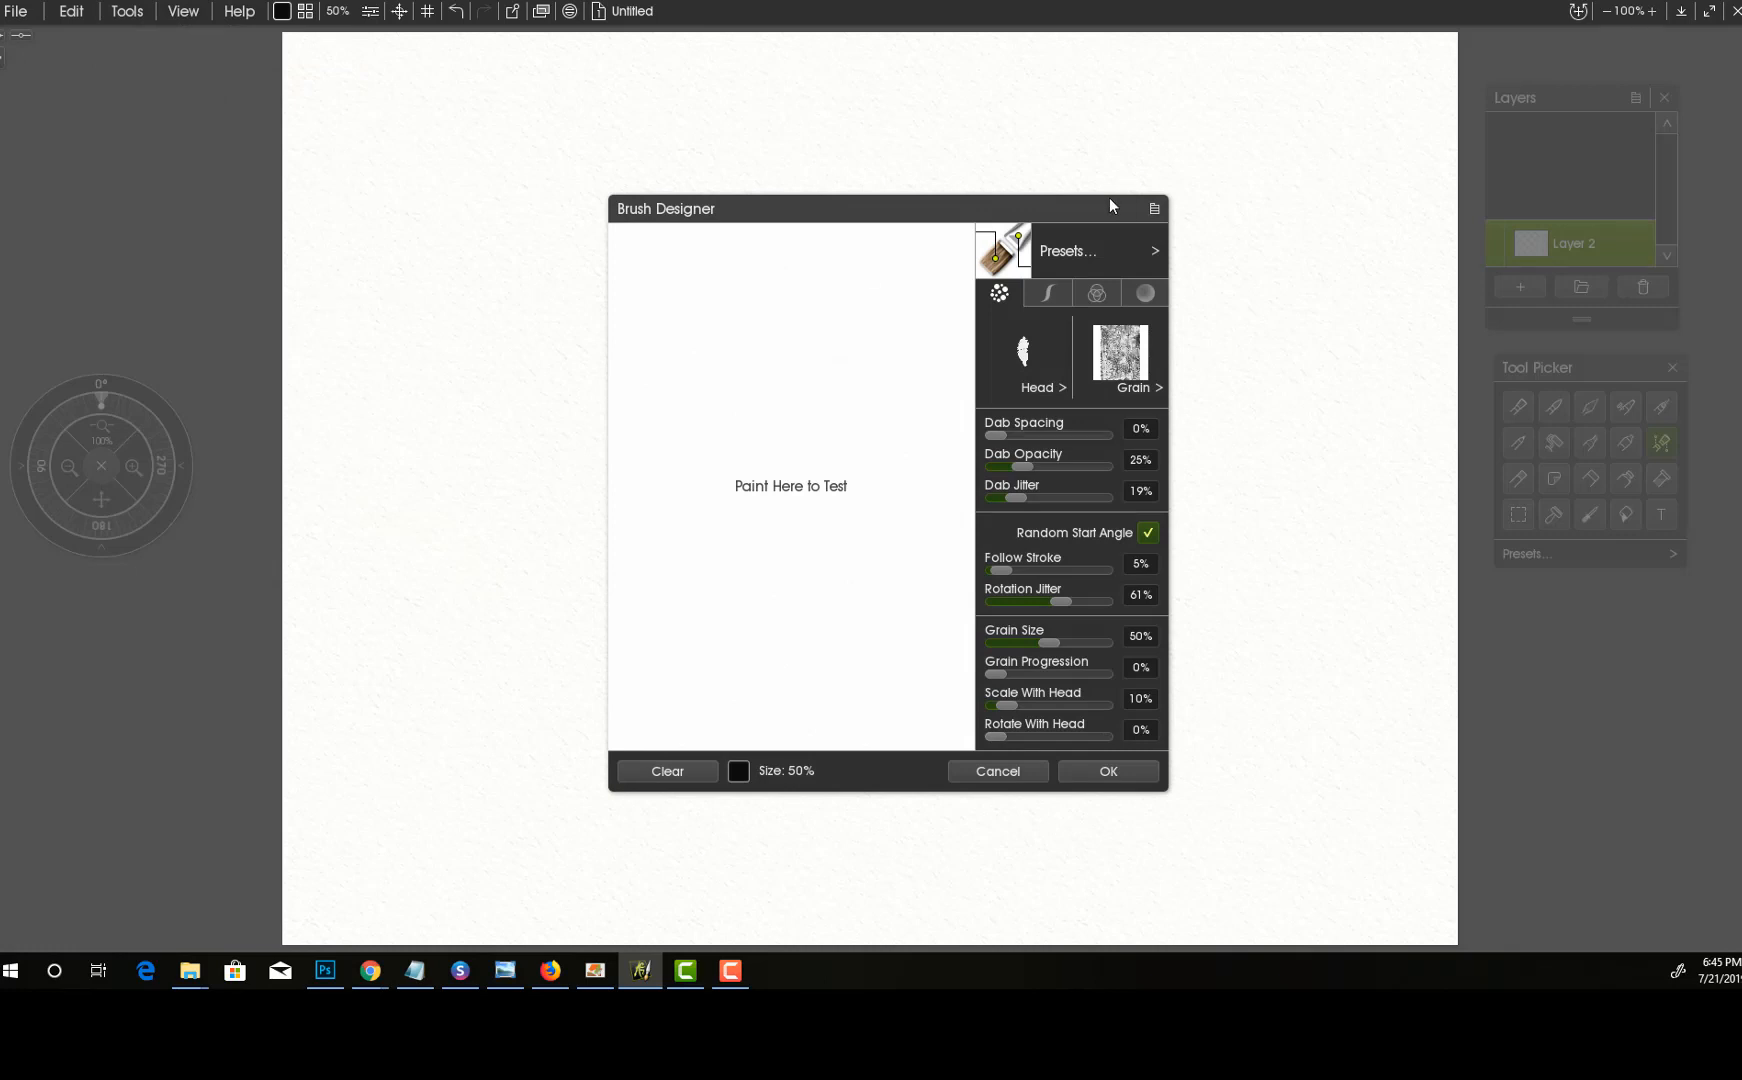
left_click(1007, 258)
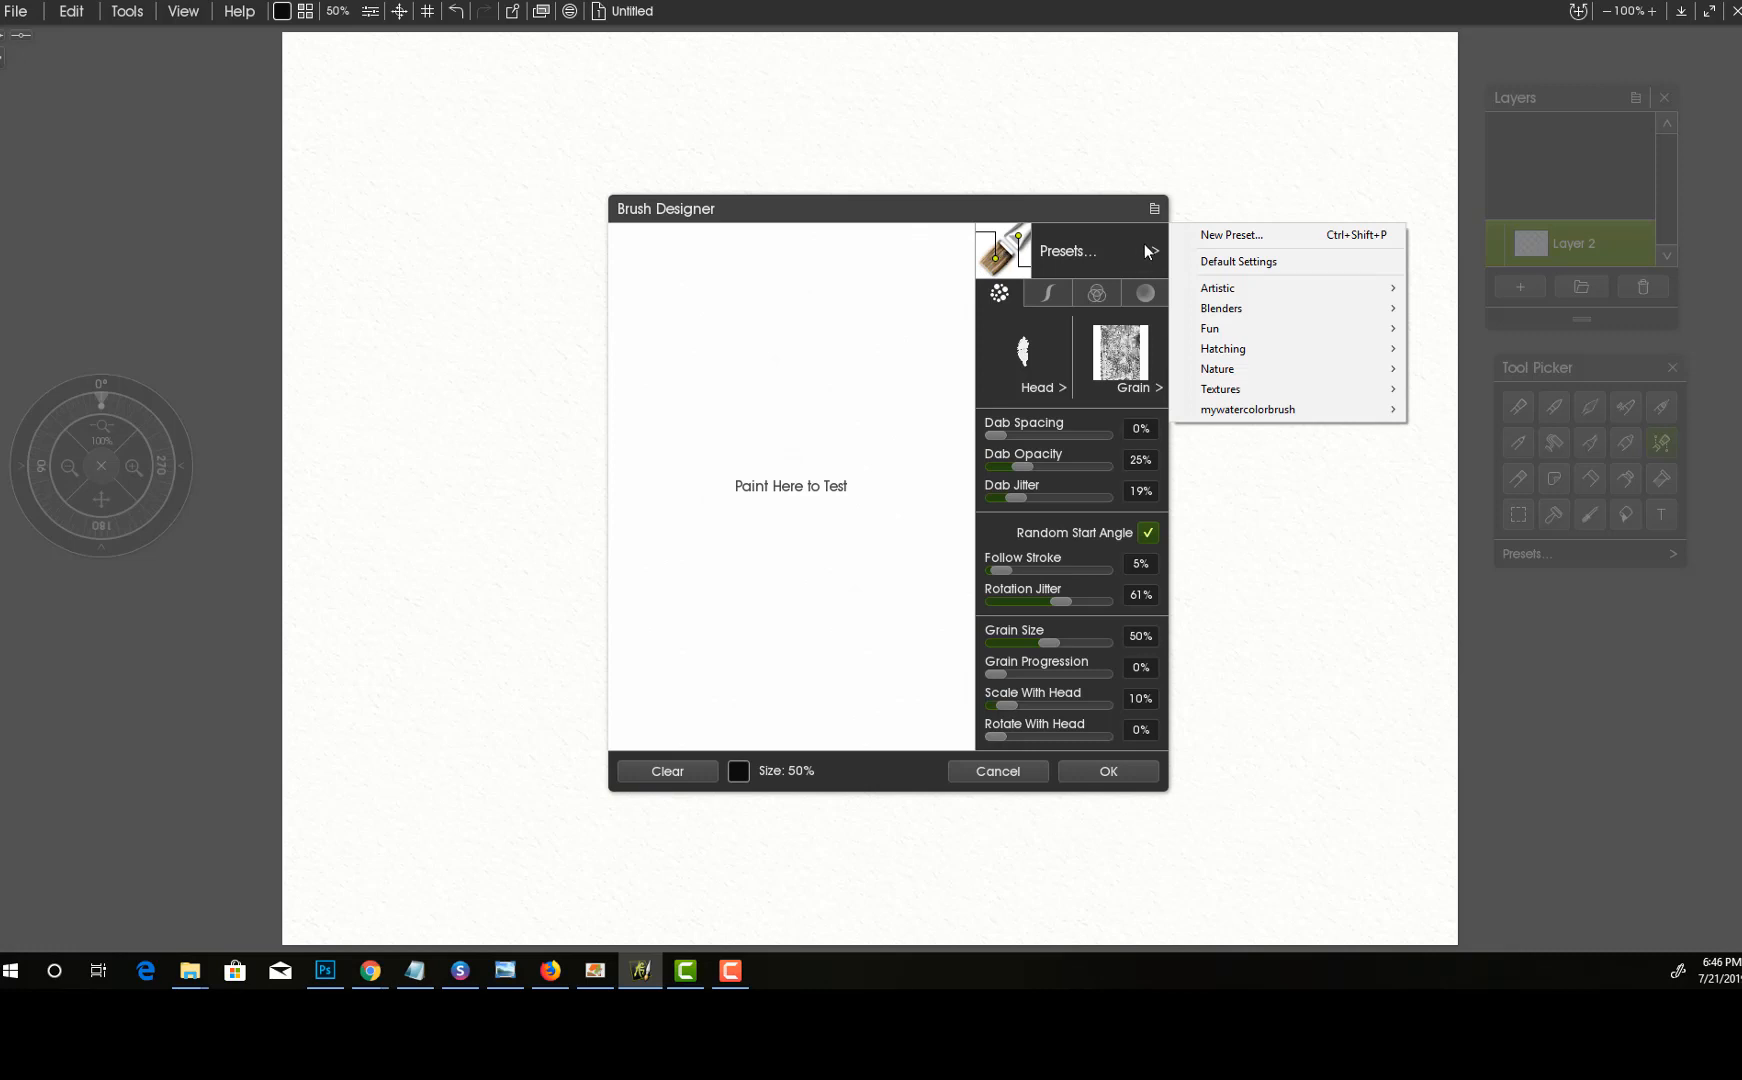
left_click(1233, 235)
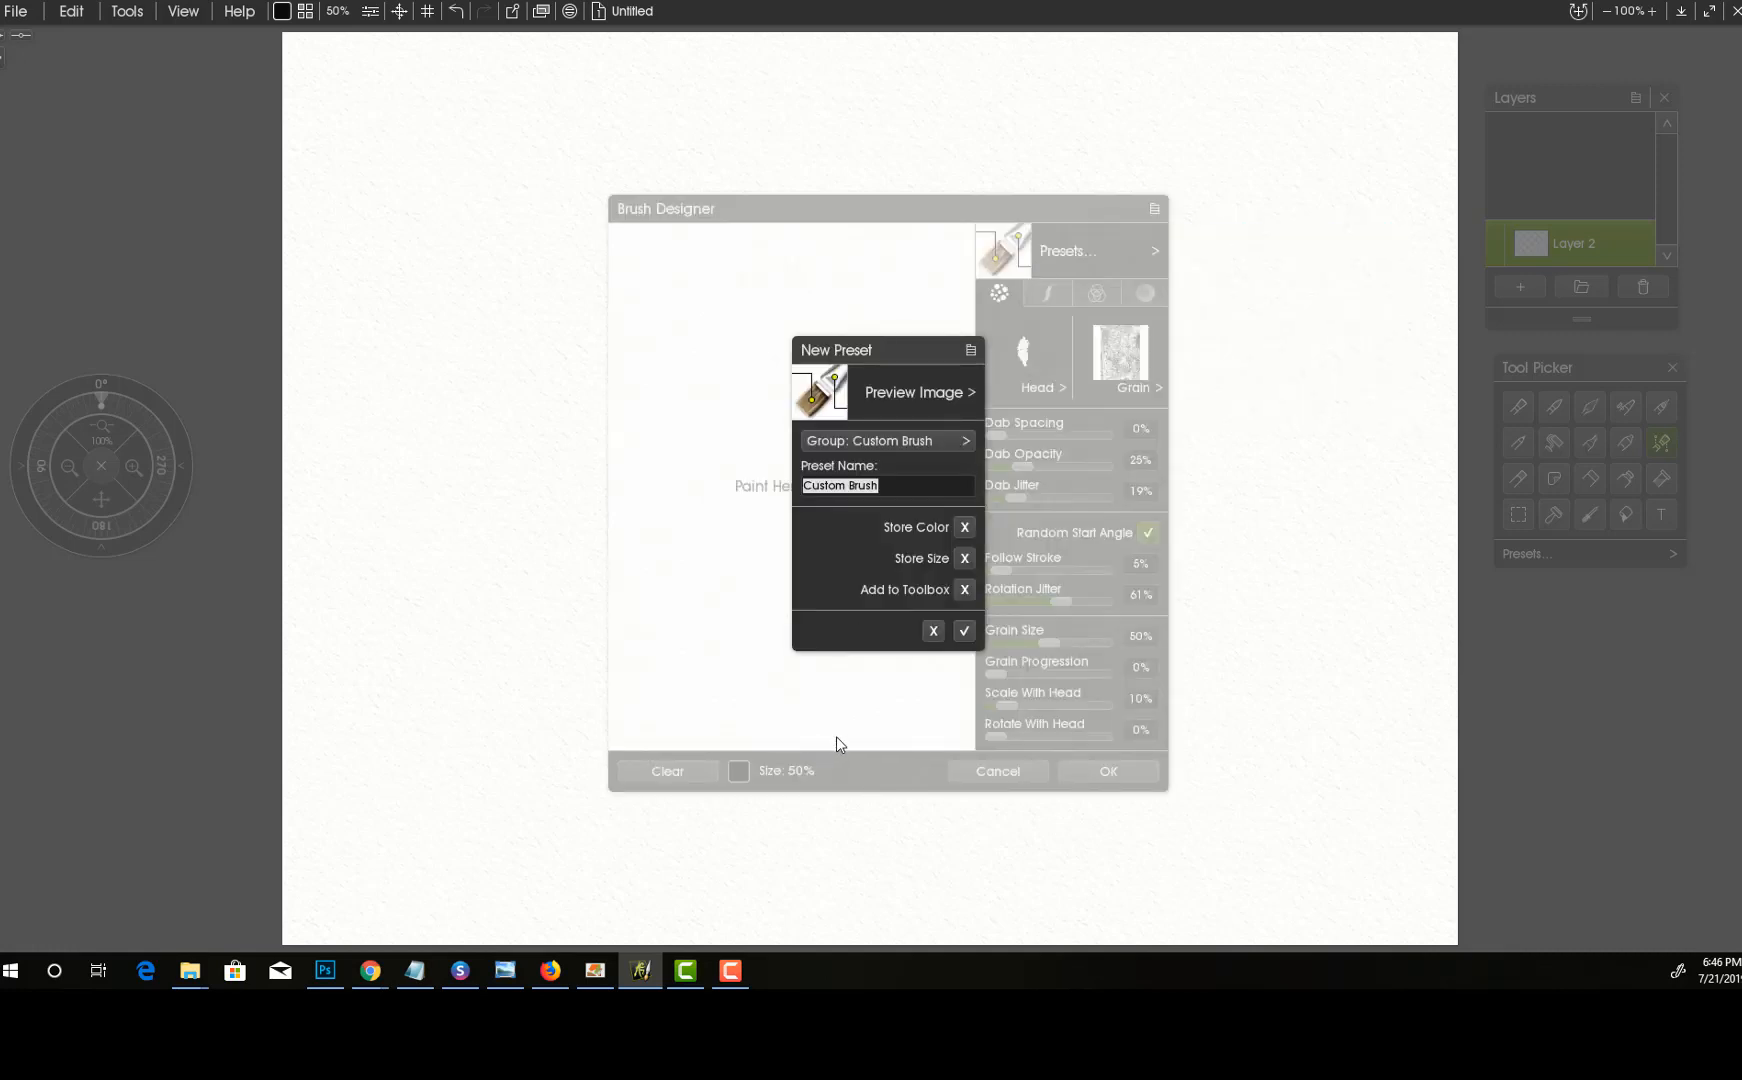
left_click_drag(915, 348, 854, 296)
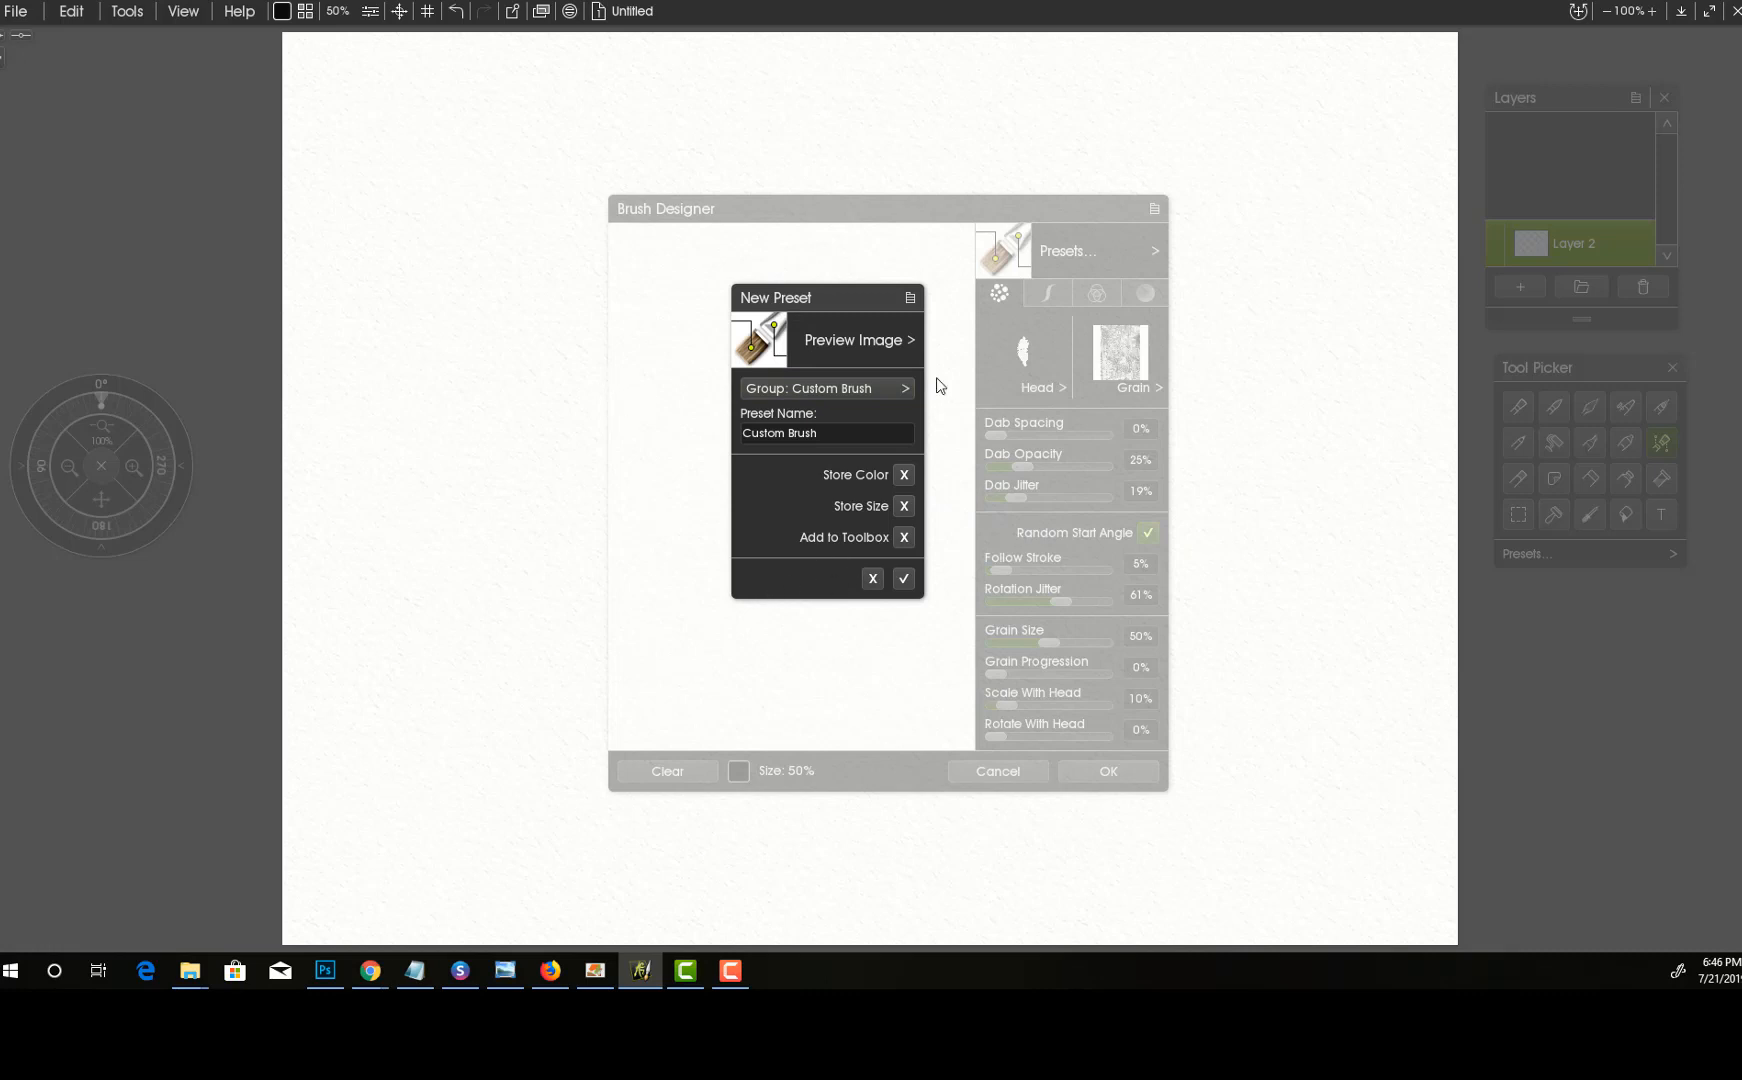
- Load the photohacklovers image from the artrage- custom folder as the new preset's preview image
left_click(757, 349)
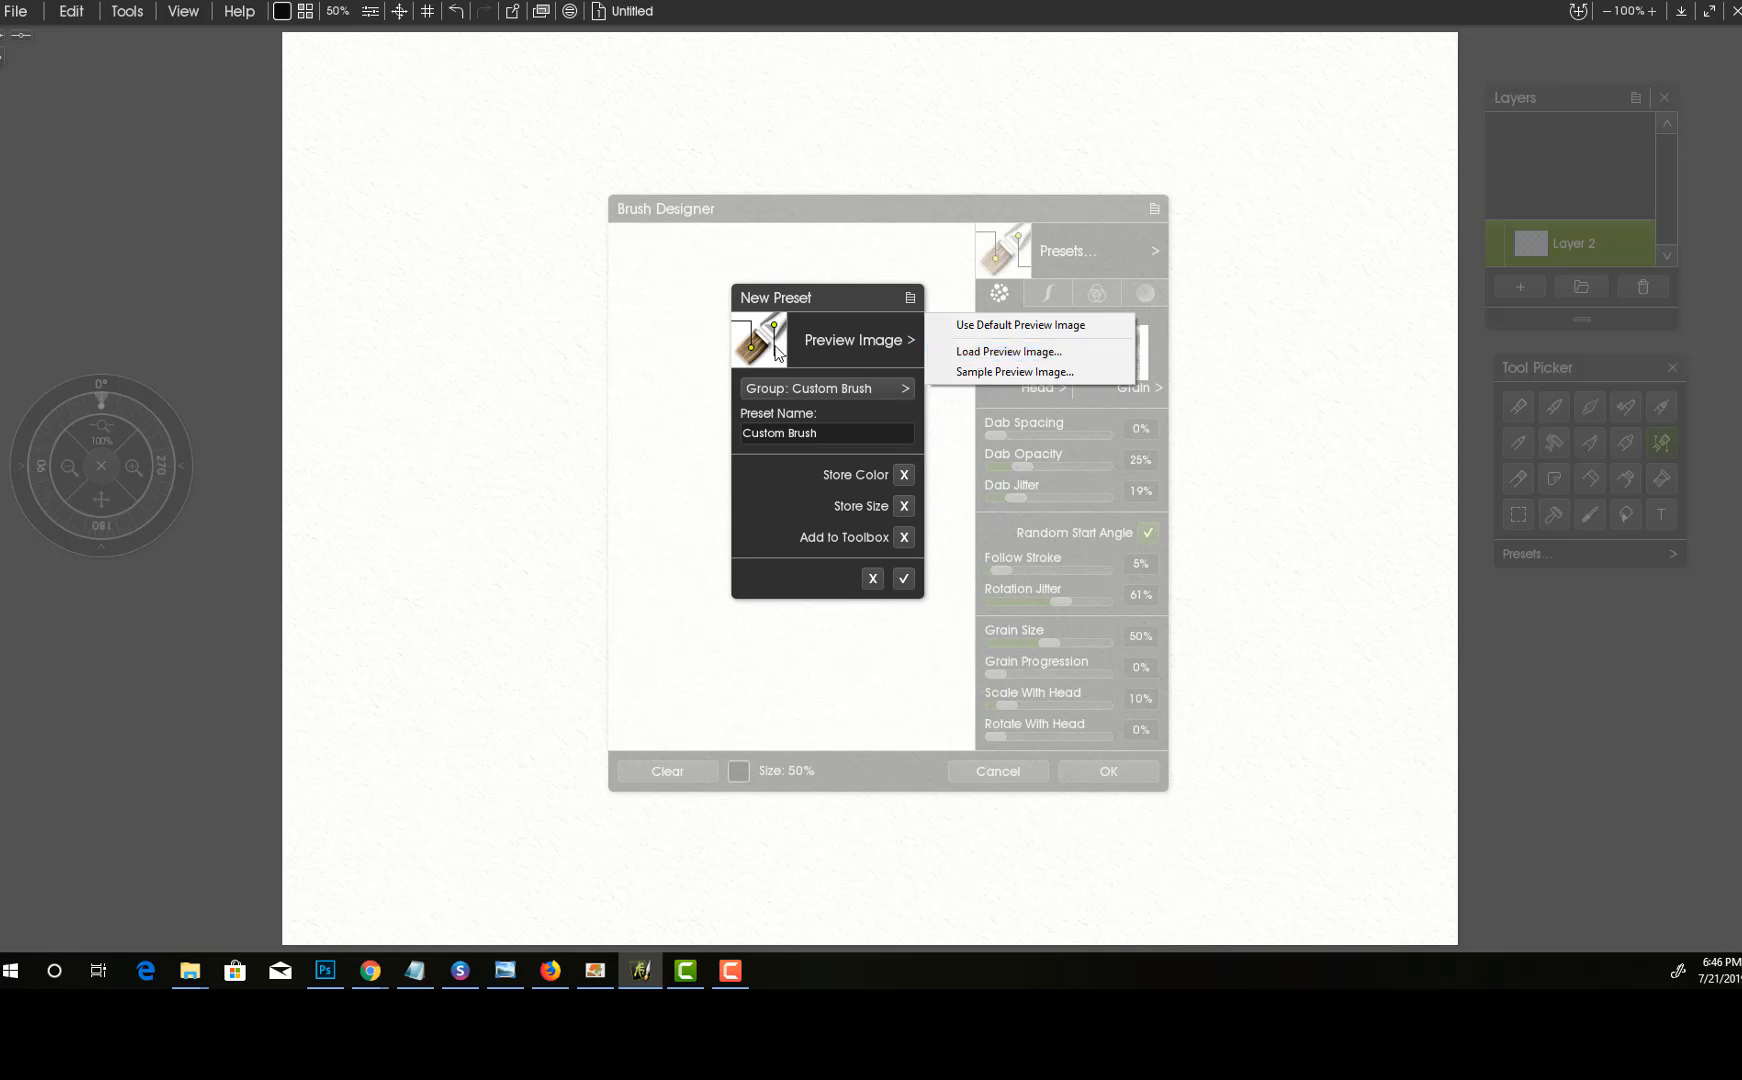
left_click(1004, 353)
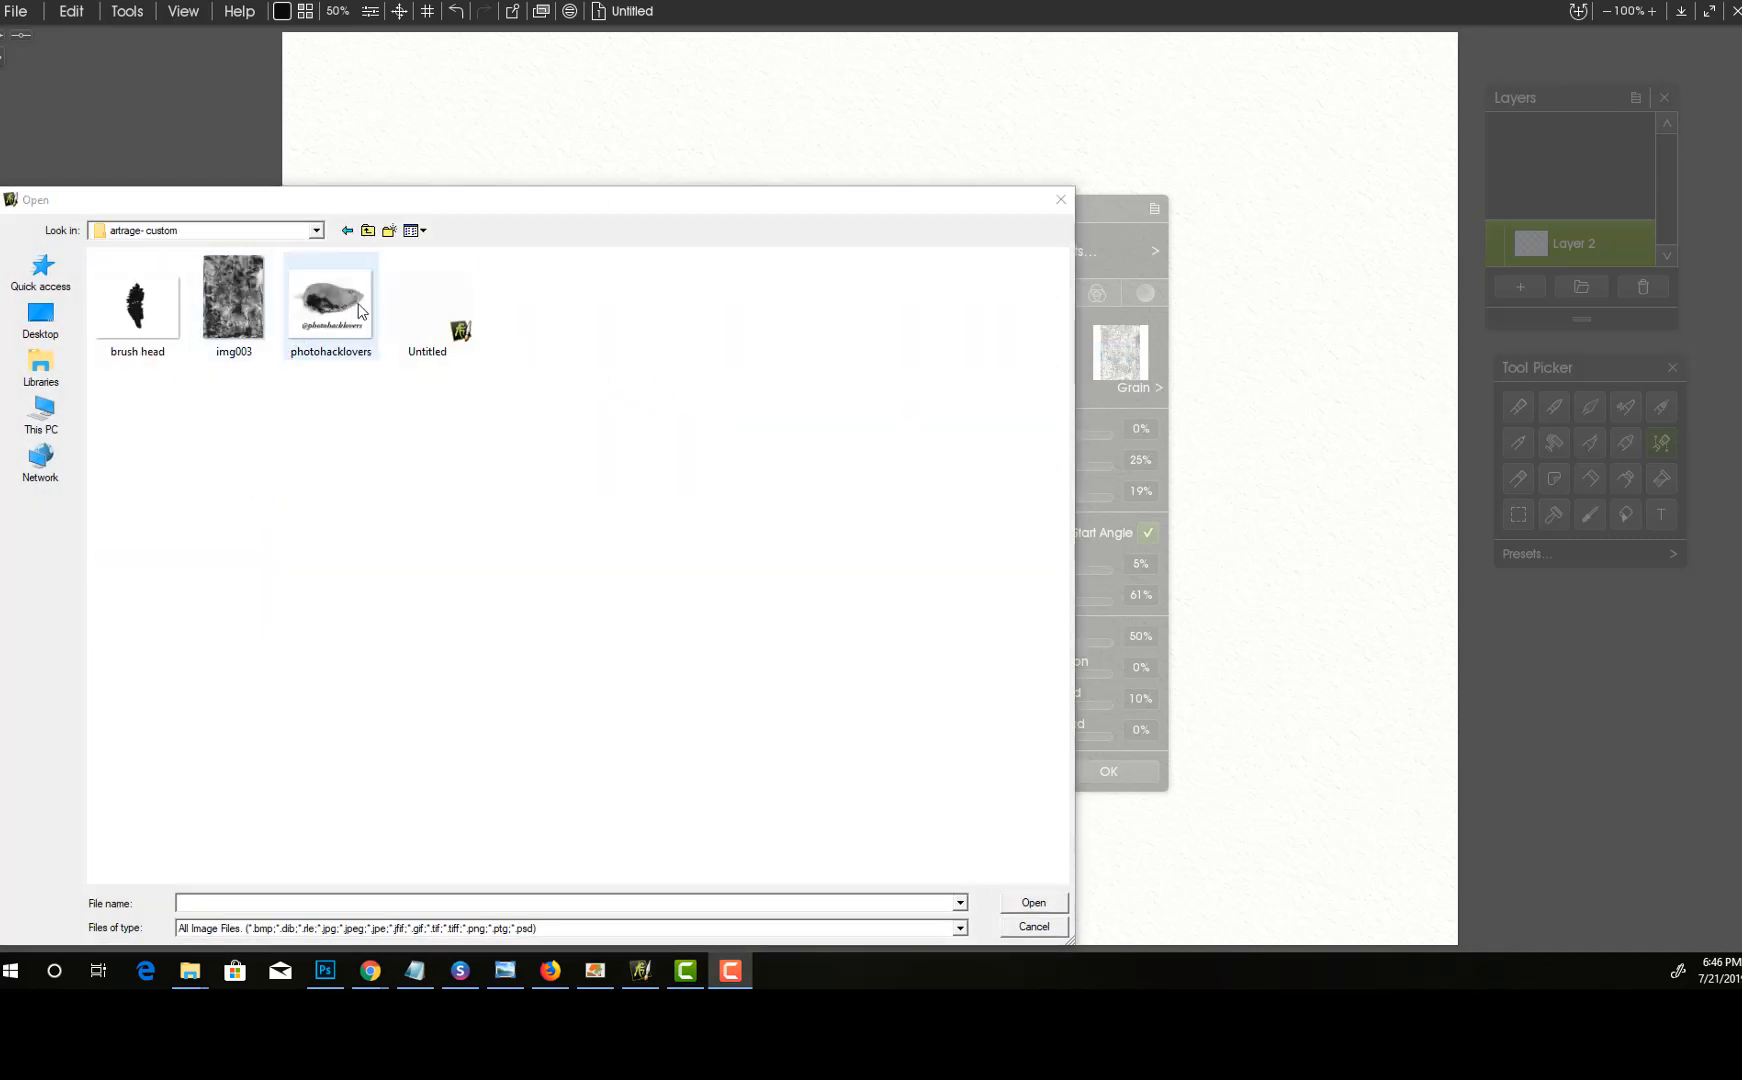
left_click(327, 318)
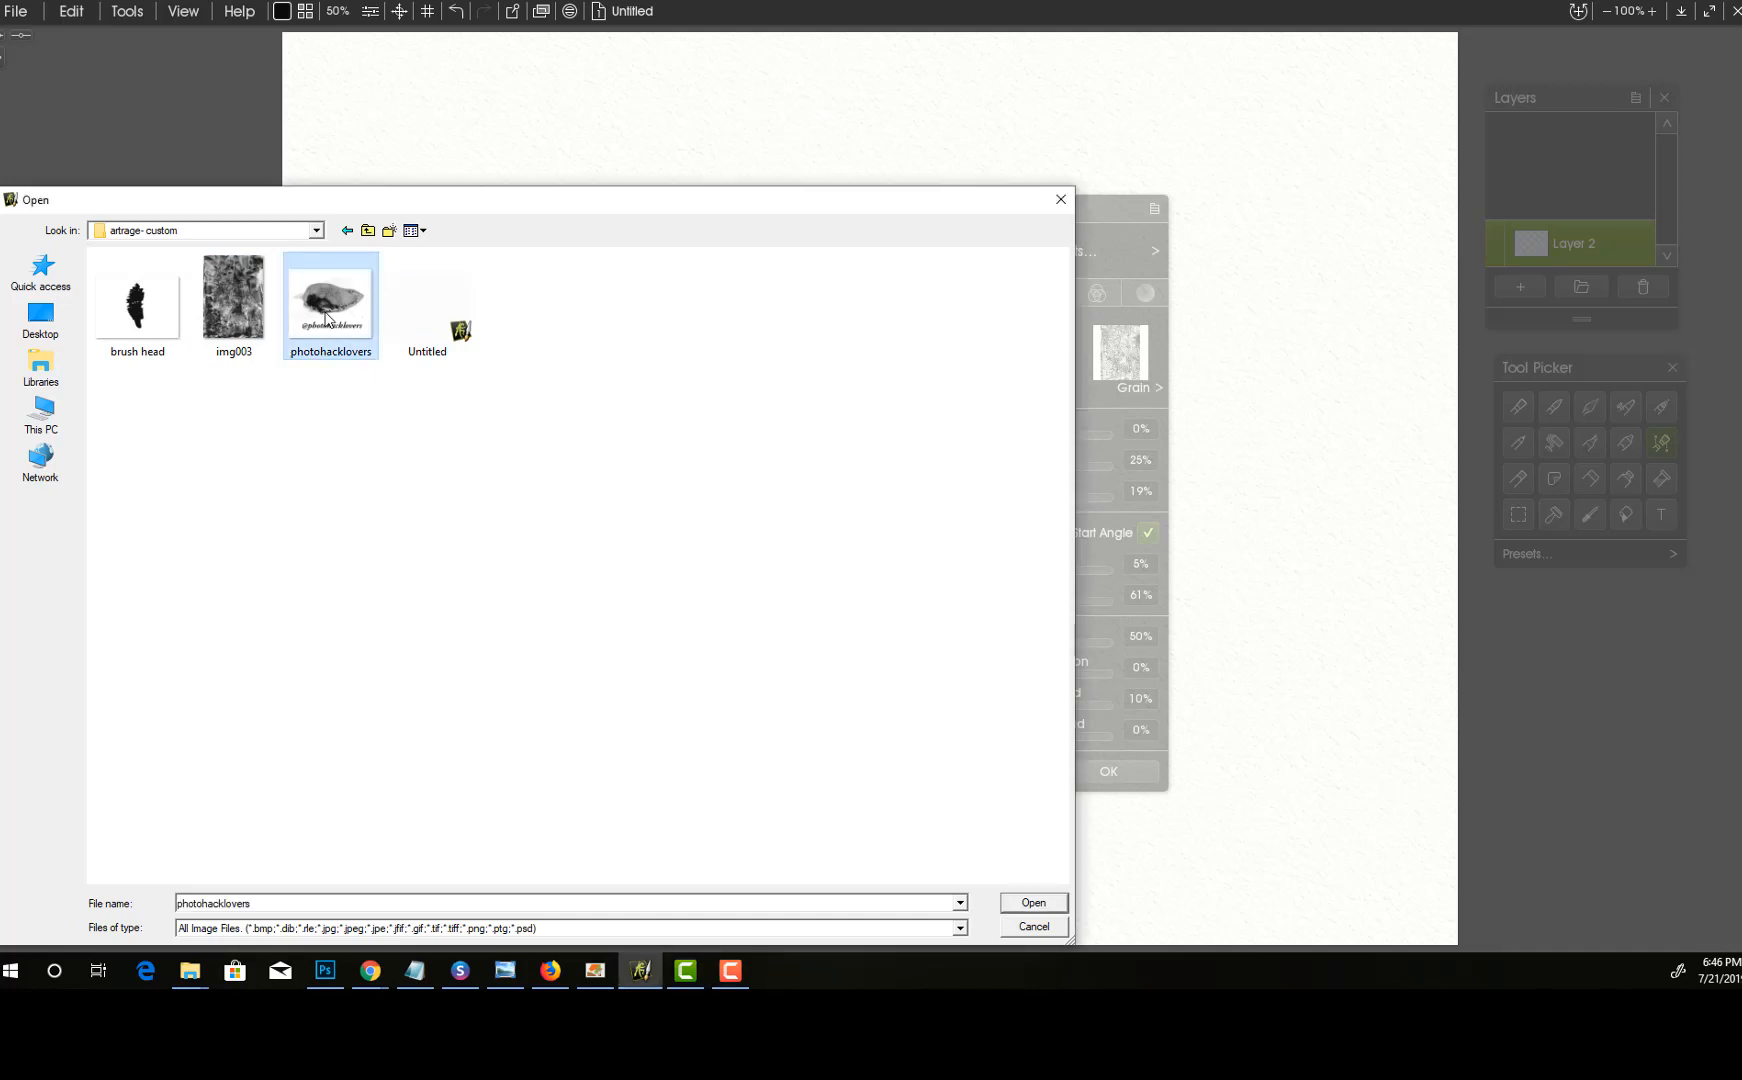
right_click(327, 318)
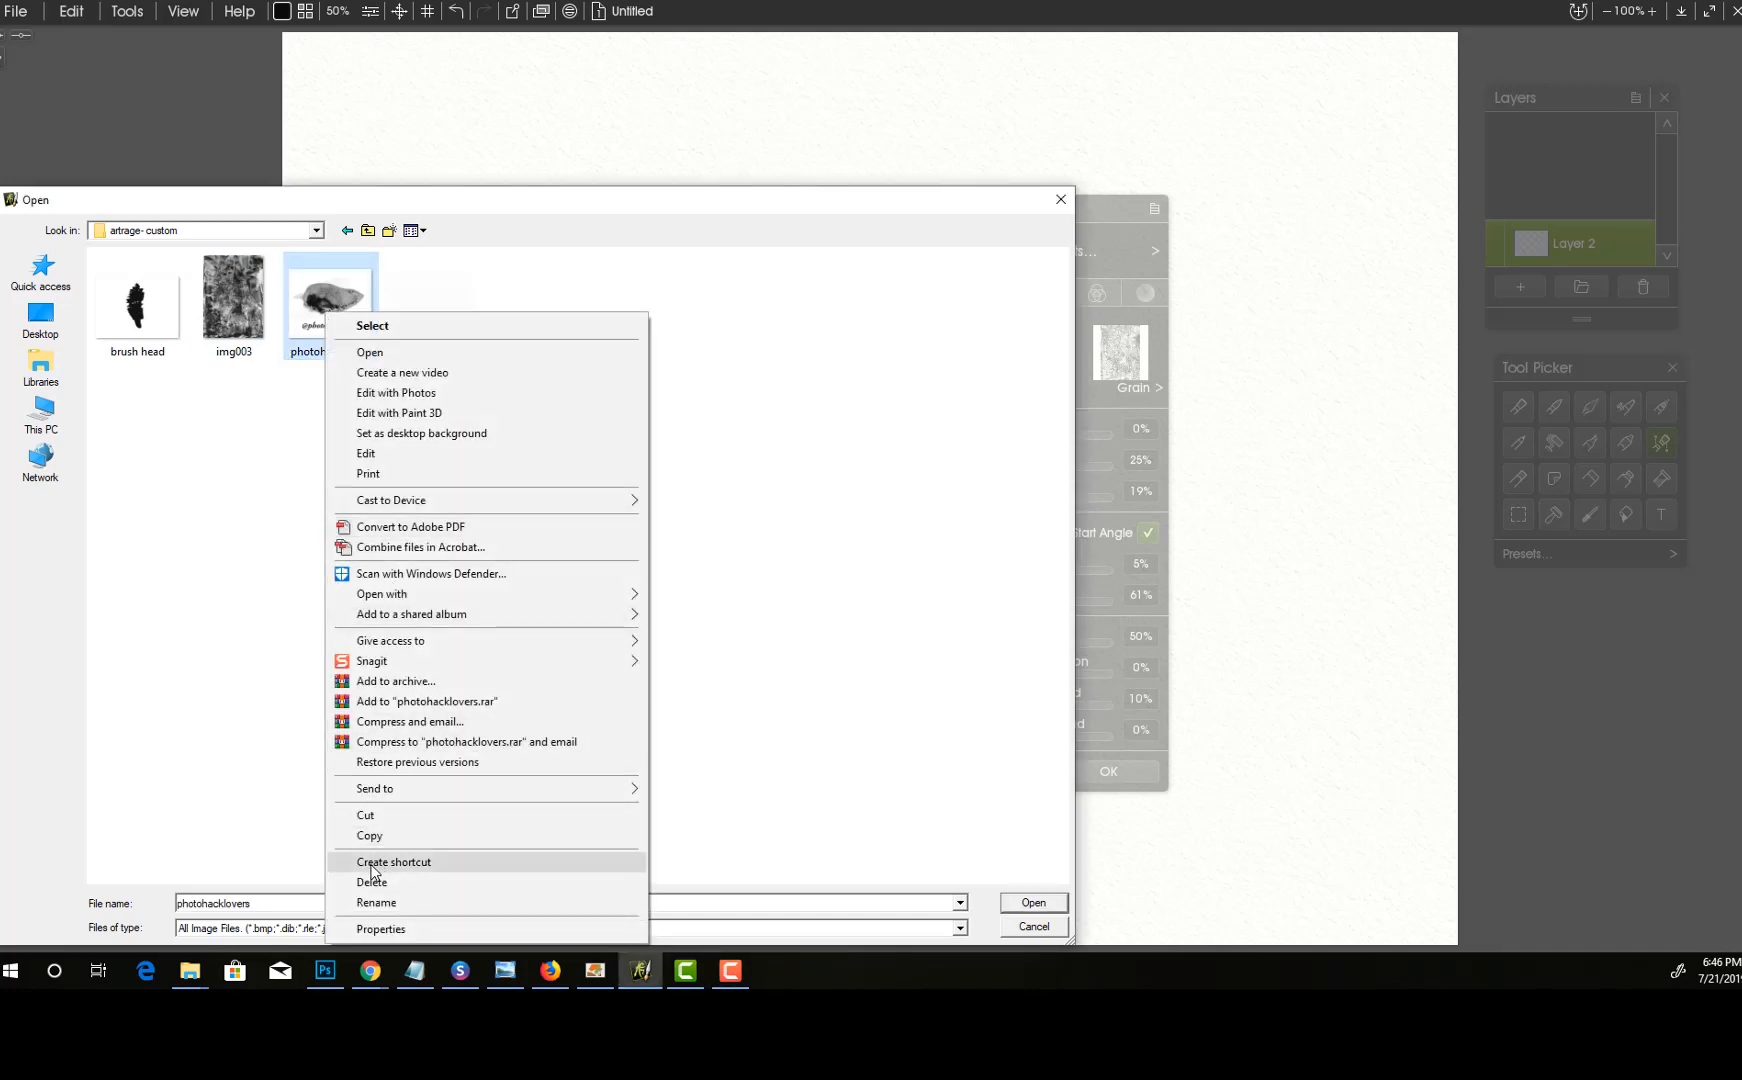
left_click(343, 280)
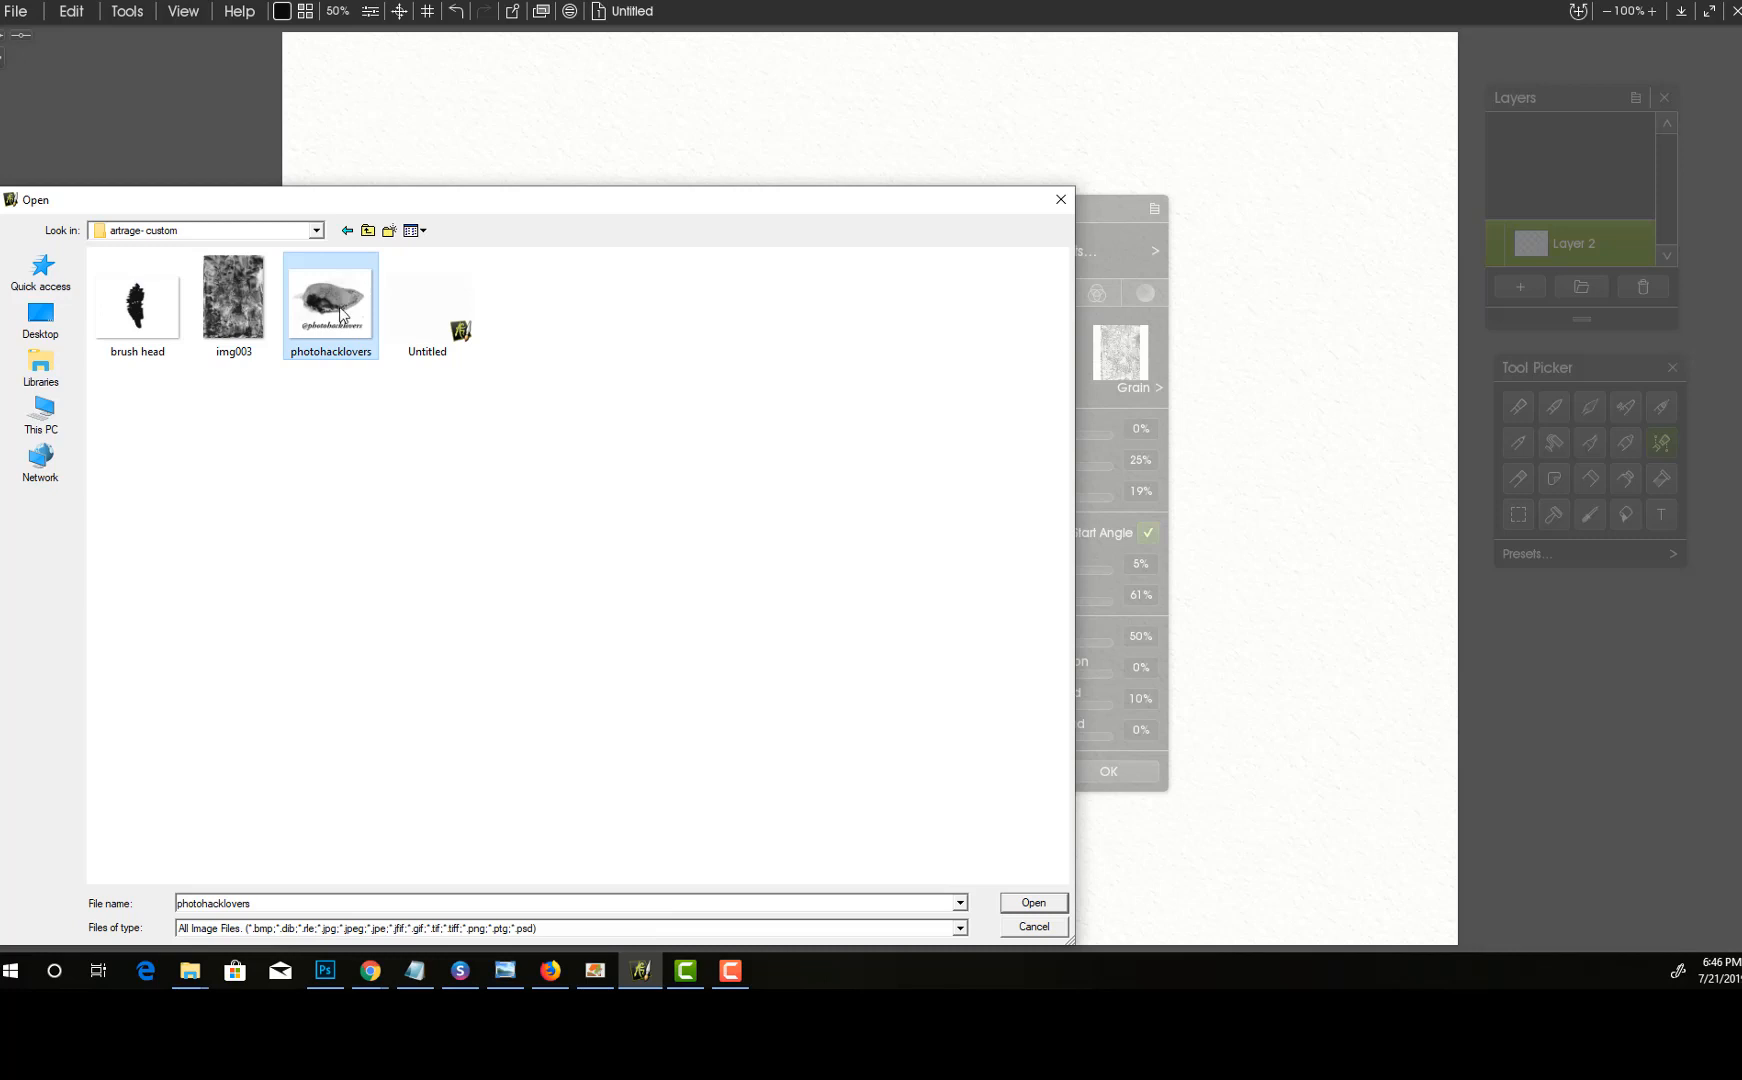
left_click(1053, 905)
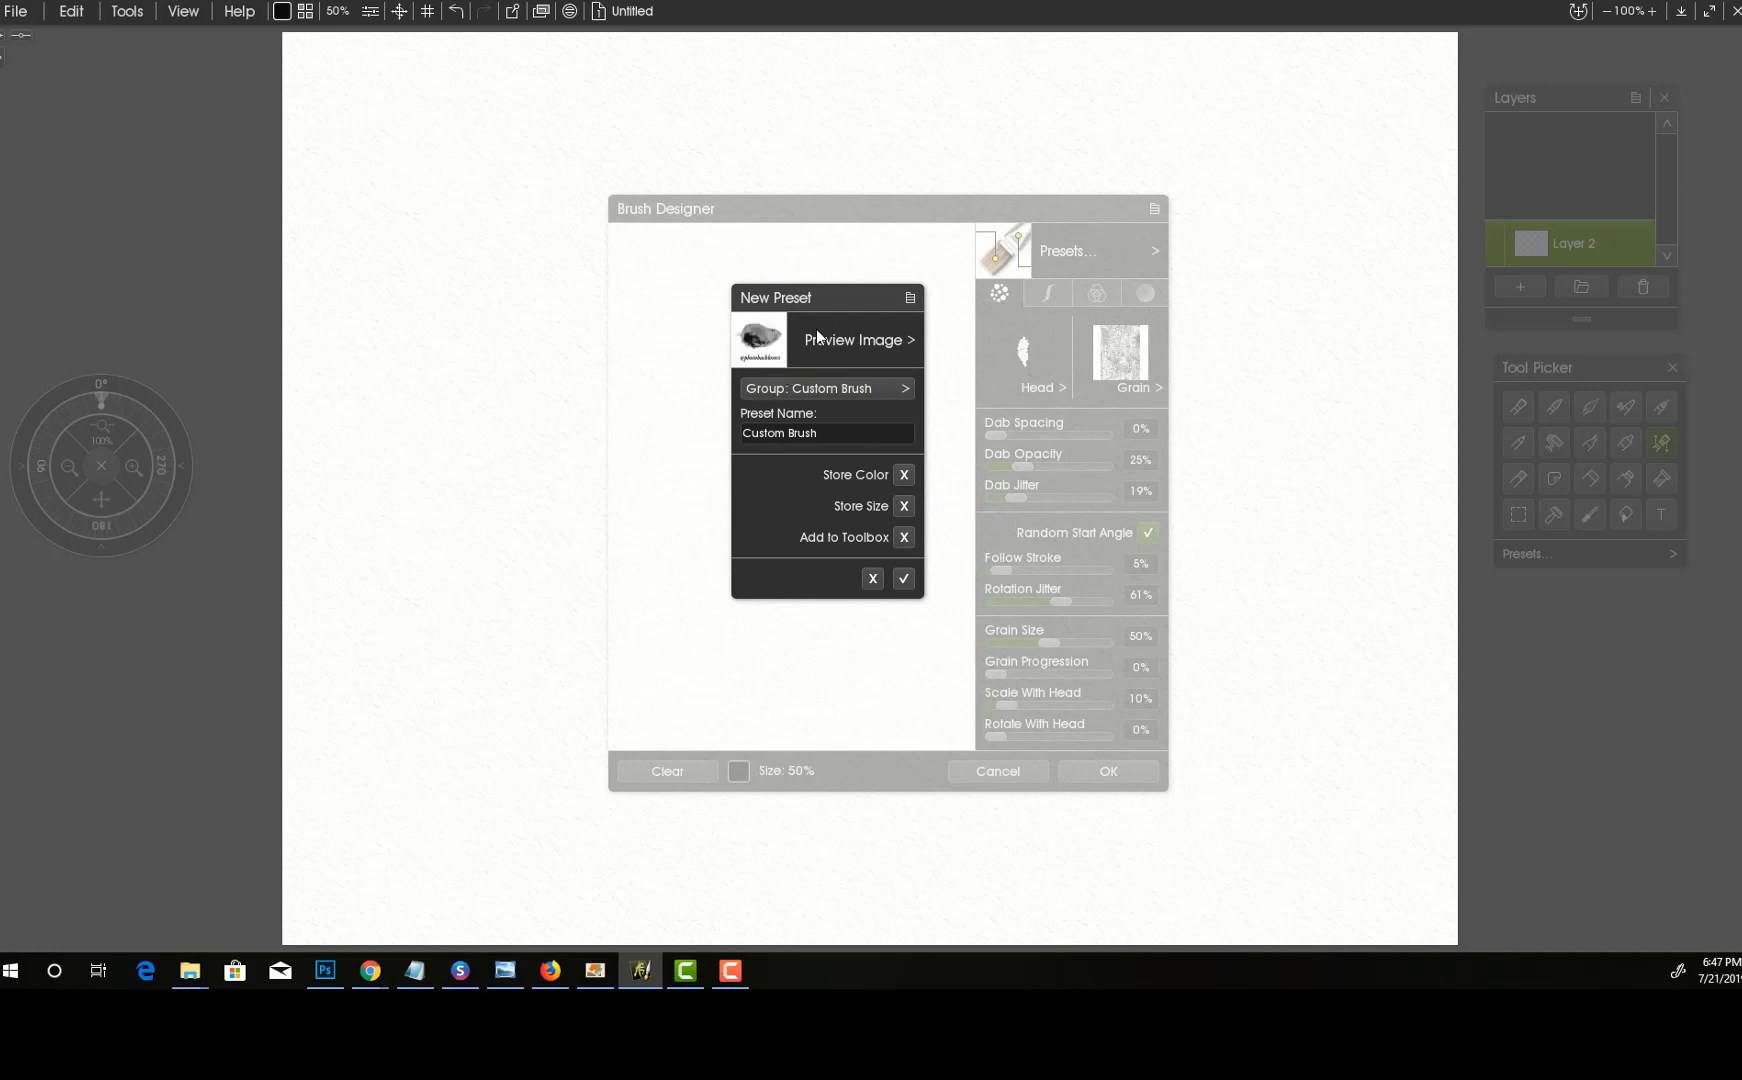
left_click_drag(819, 293, 790, 261)
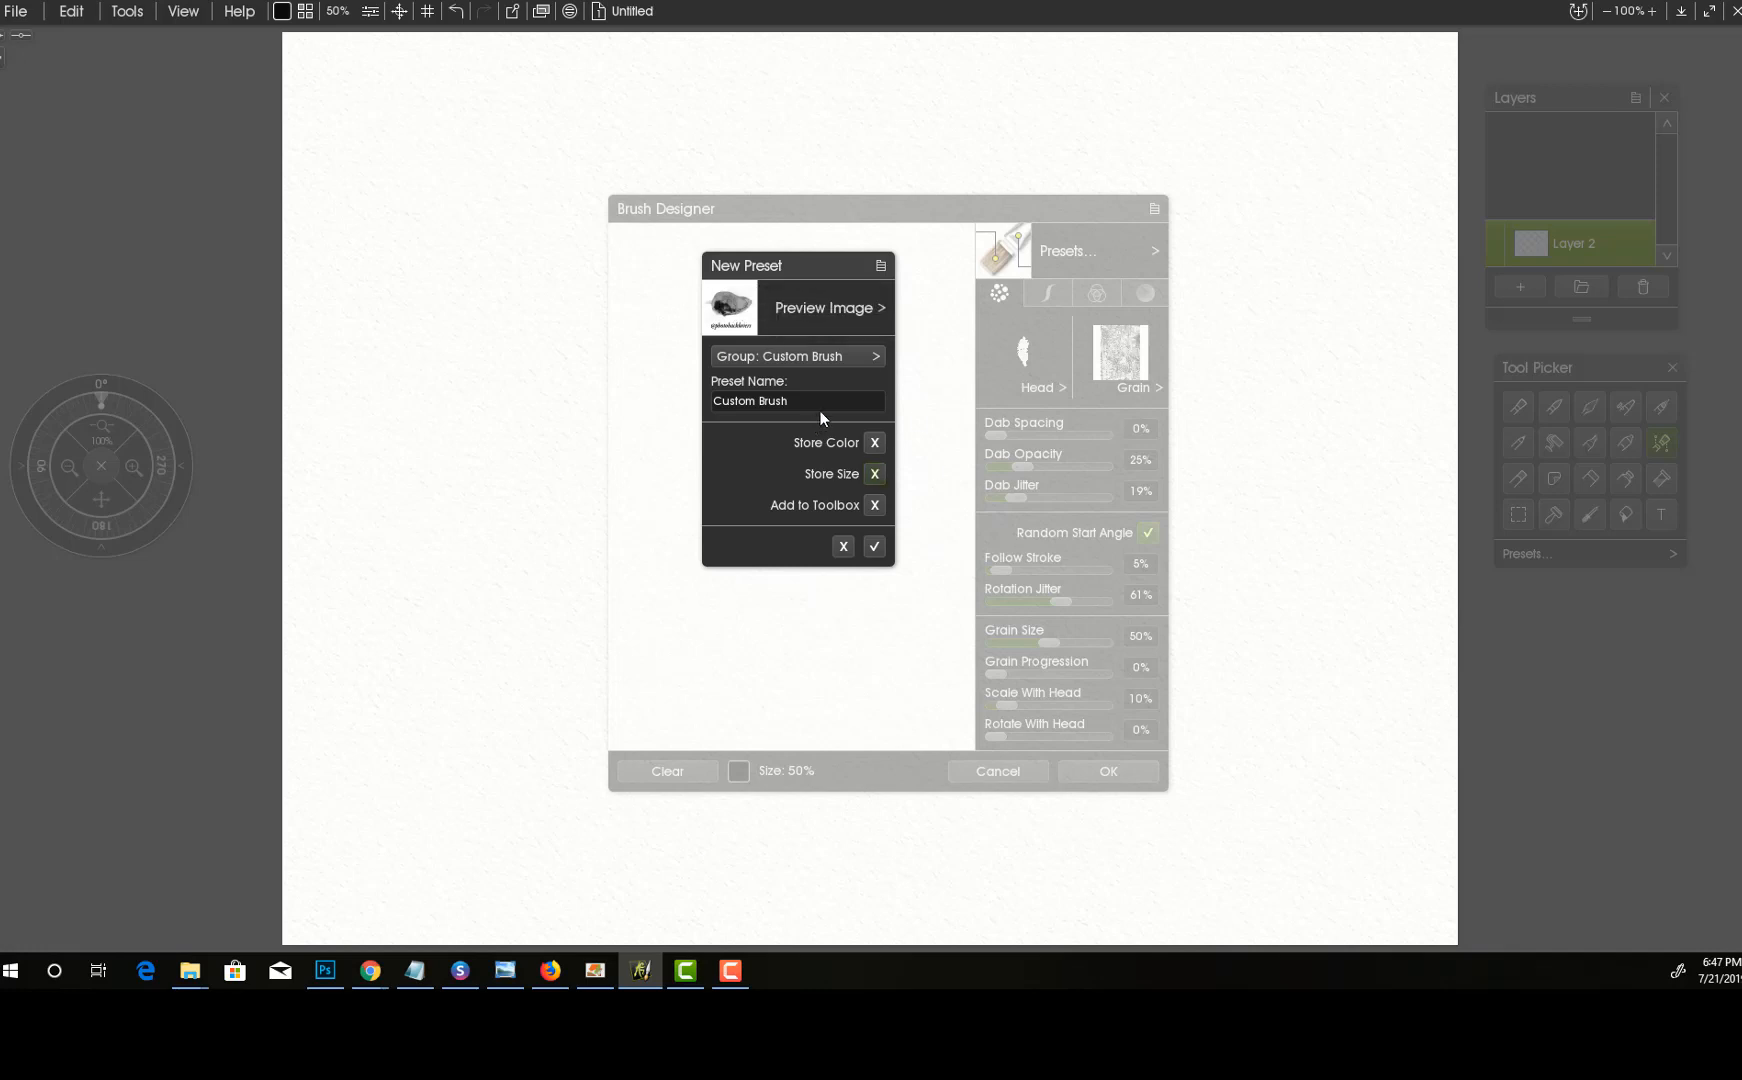
- Enable Store Color, Store Size and Add to Toolbox, and save the preset as "watercolor-01-0-photohacklovers"
left_click(874, 442)
left_click(874, 473)
left_click(874, 504)
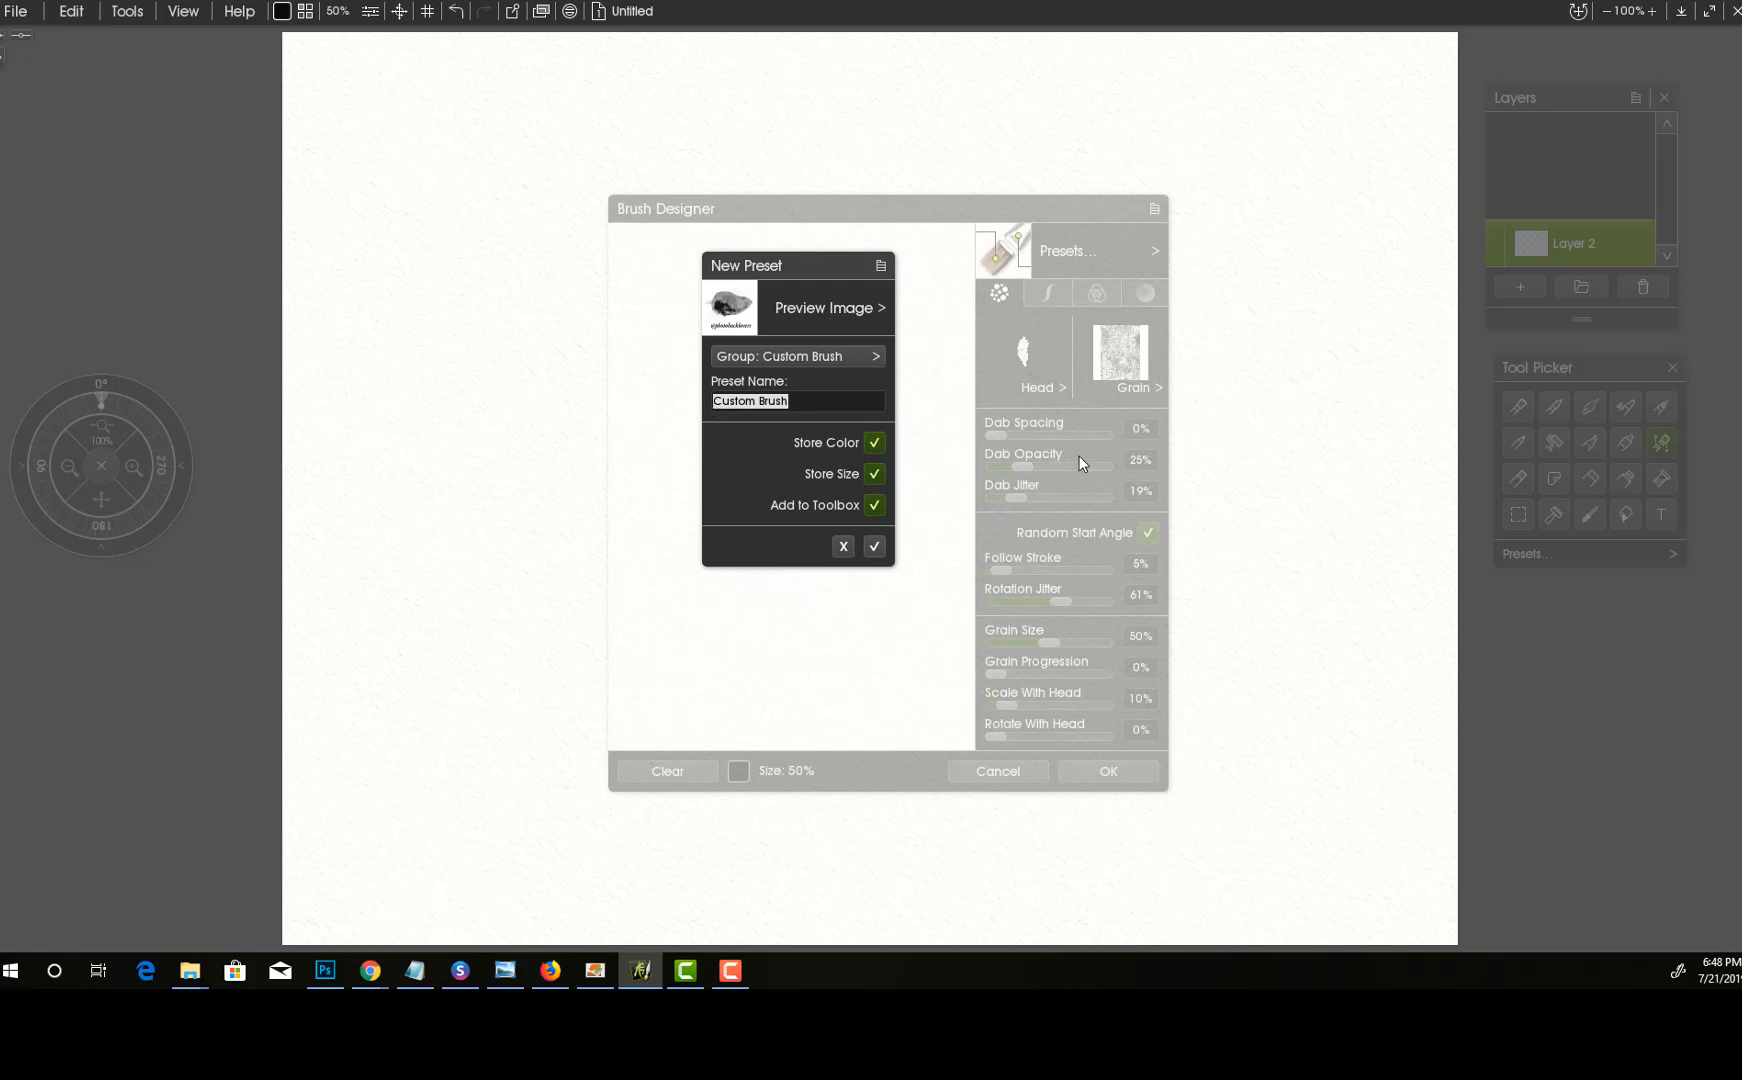
type("watercolor-01-photohacklovers-01")
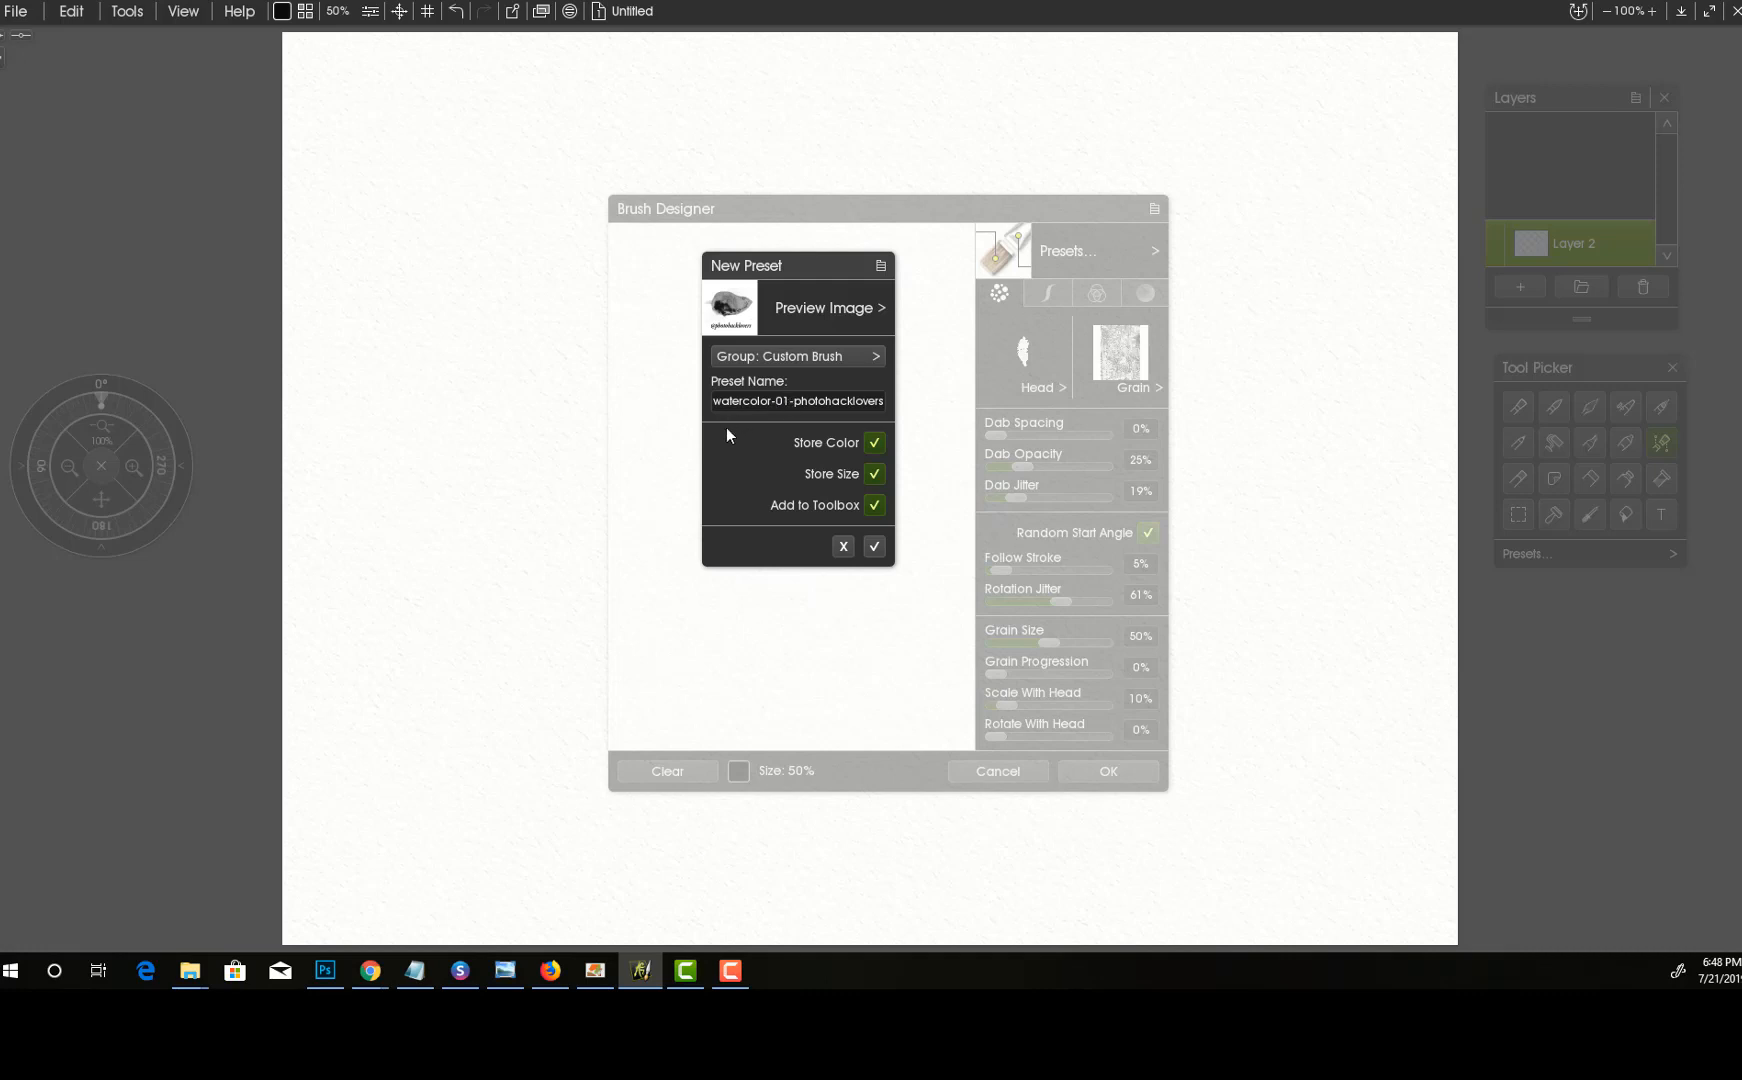
type("-0-")
left_click(874, 546)
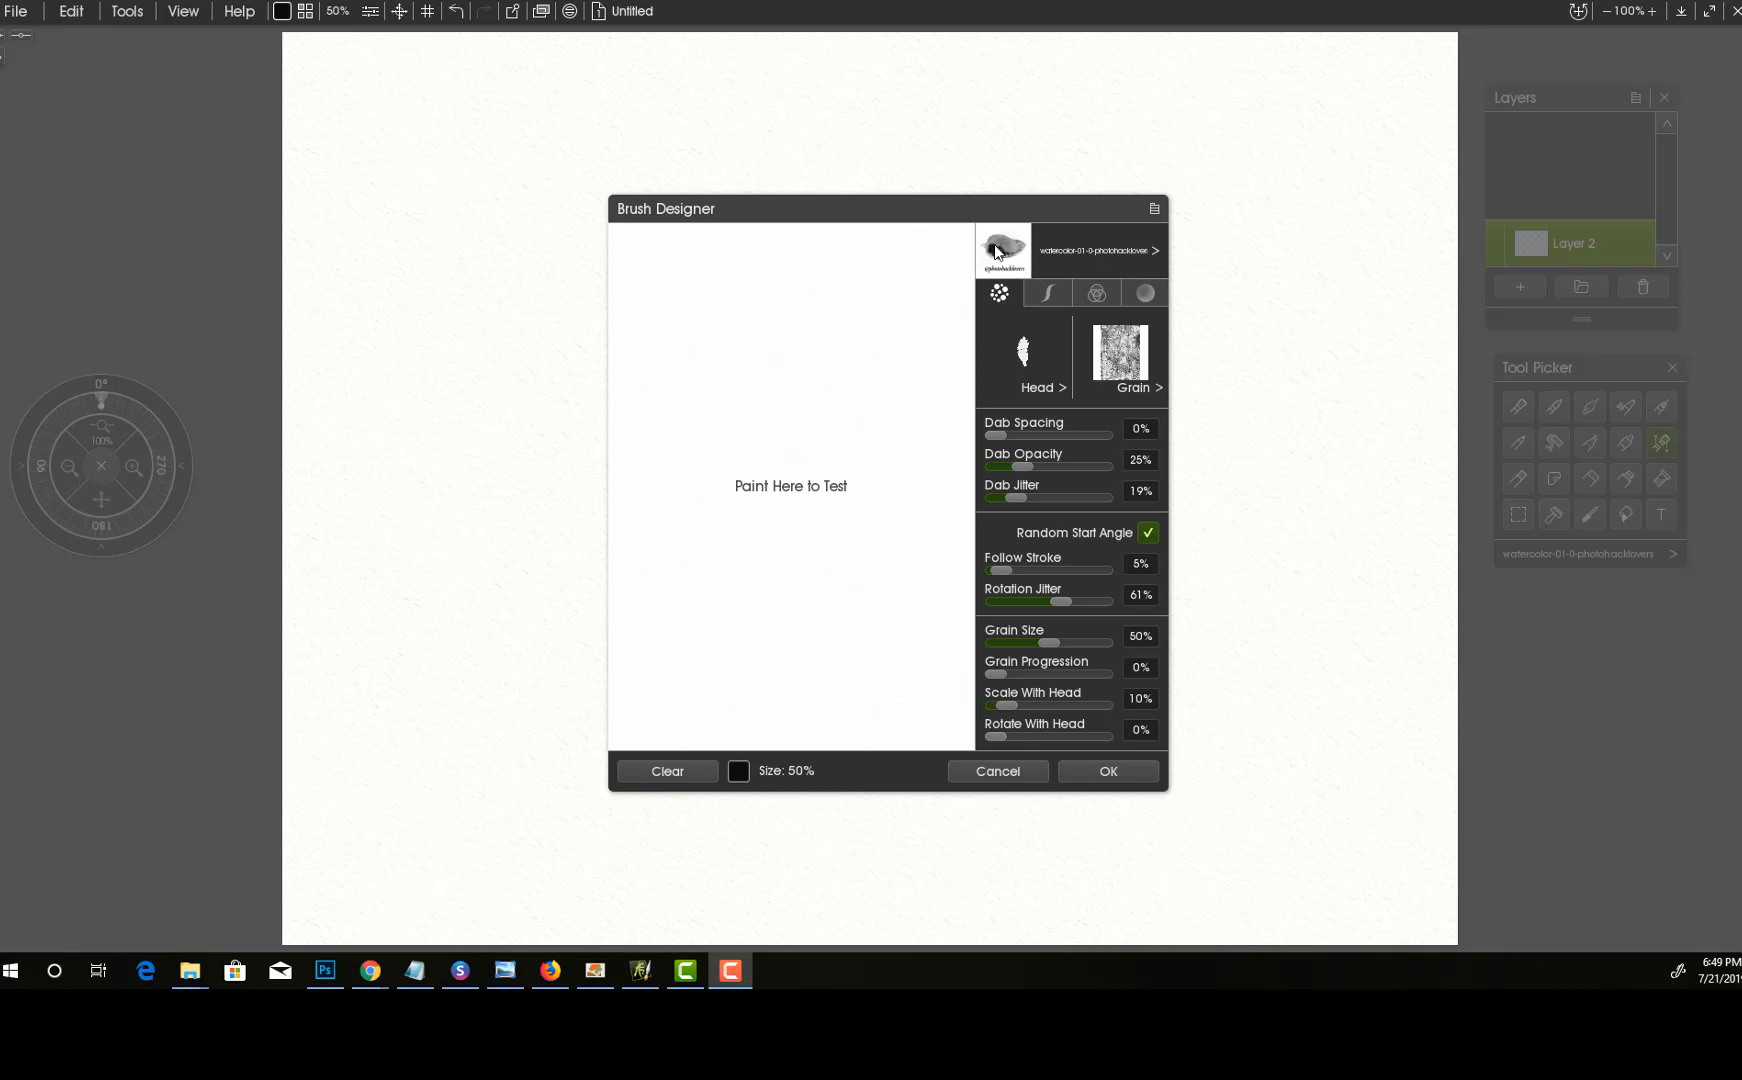
- Choose the saved watercolor preset from the Custom Brush group and paint two wavy test strokes in the Brush Designer's test area
left_click(1154, 252)
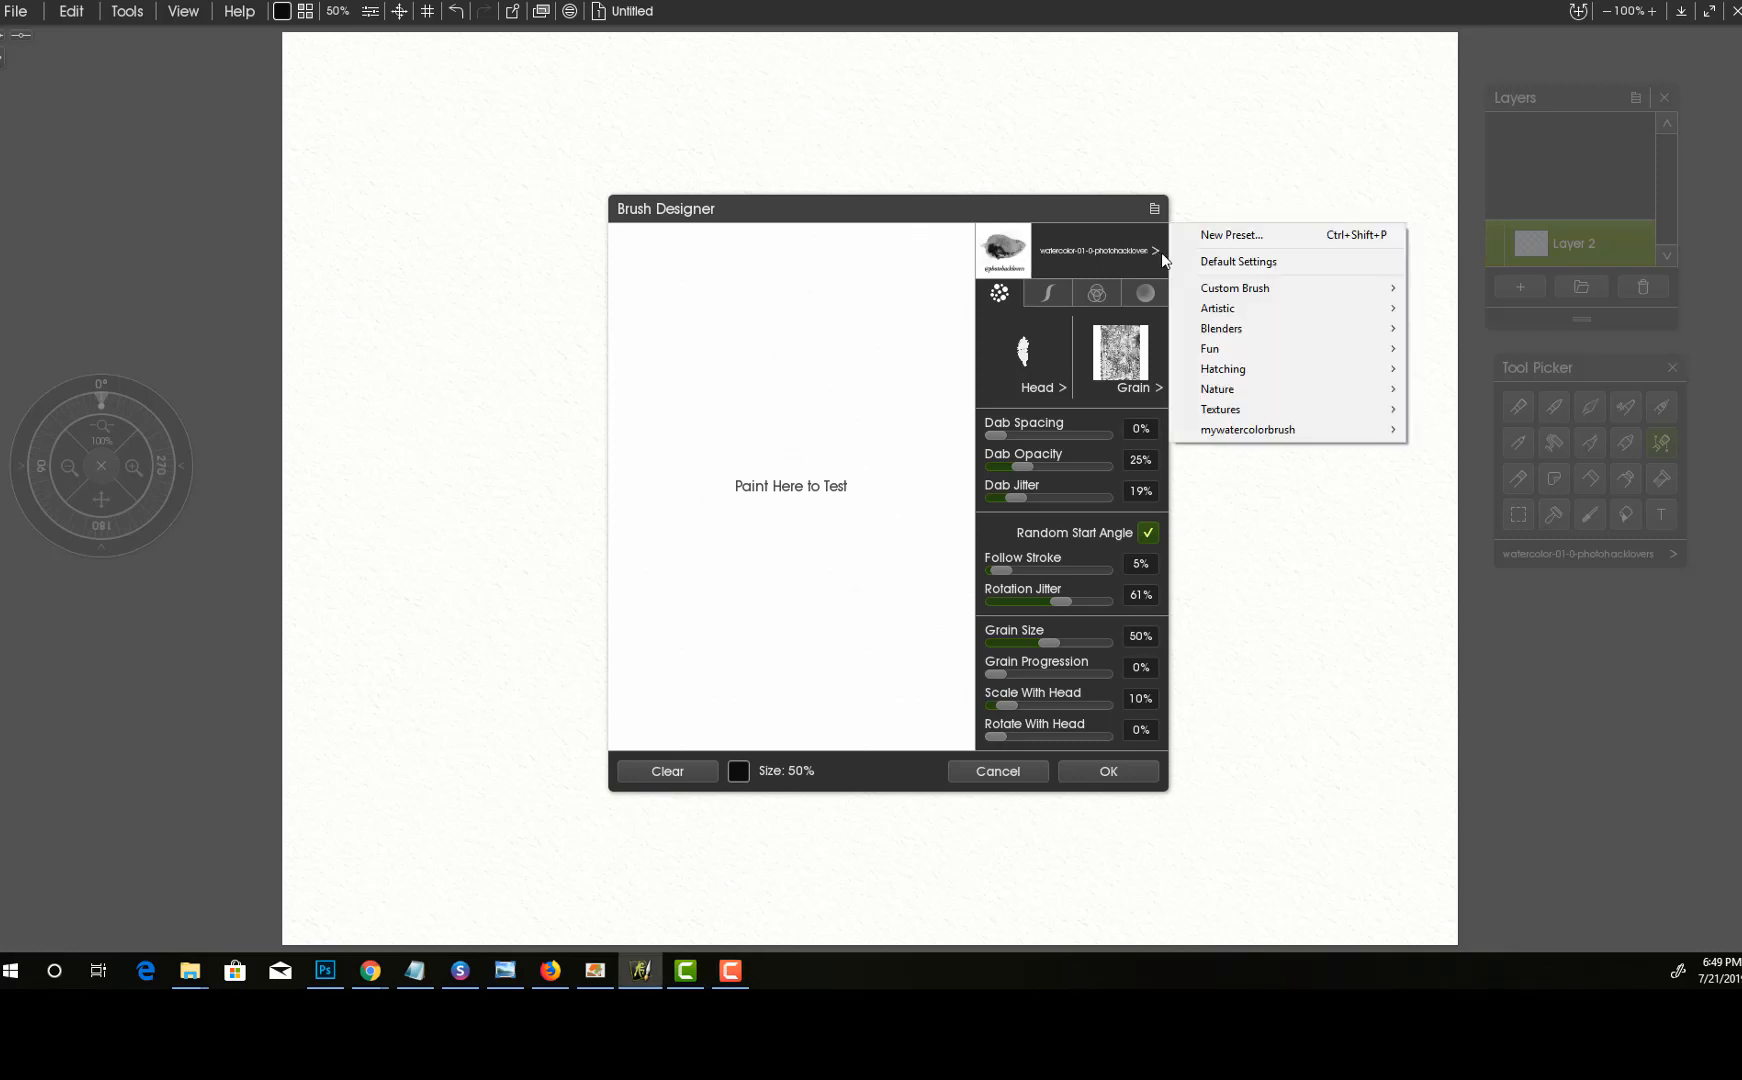
mouse_move(1330, 288)
left_click(1462, 290)
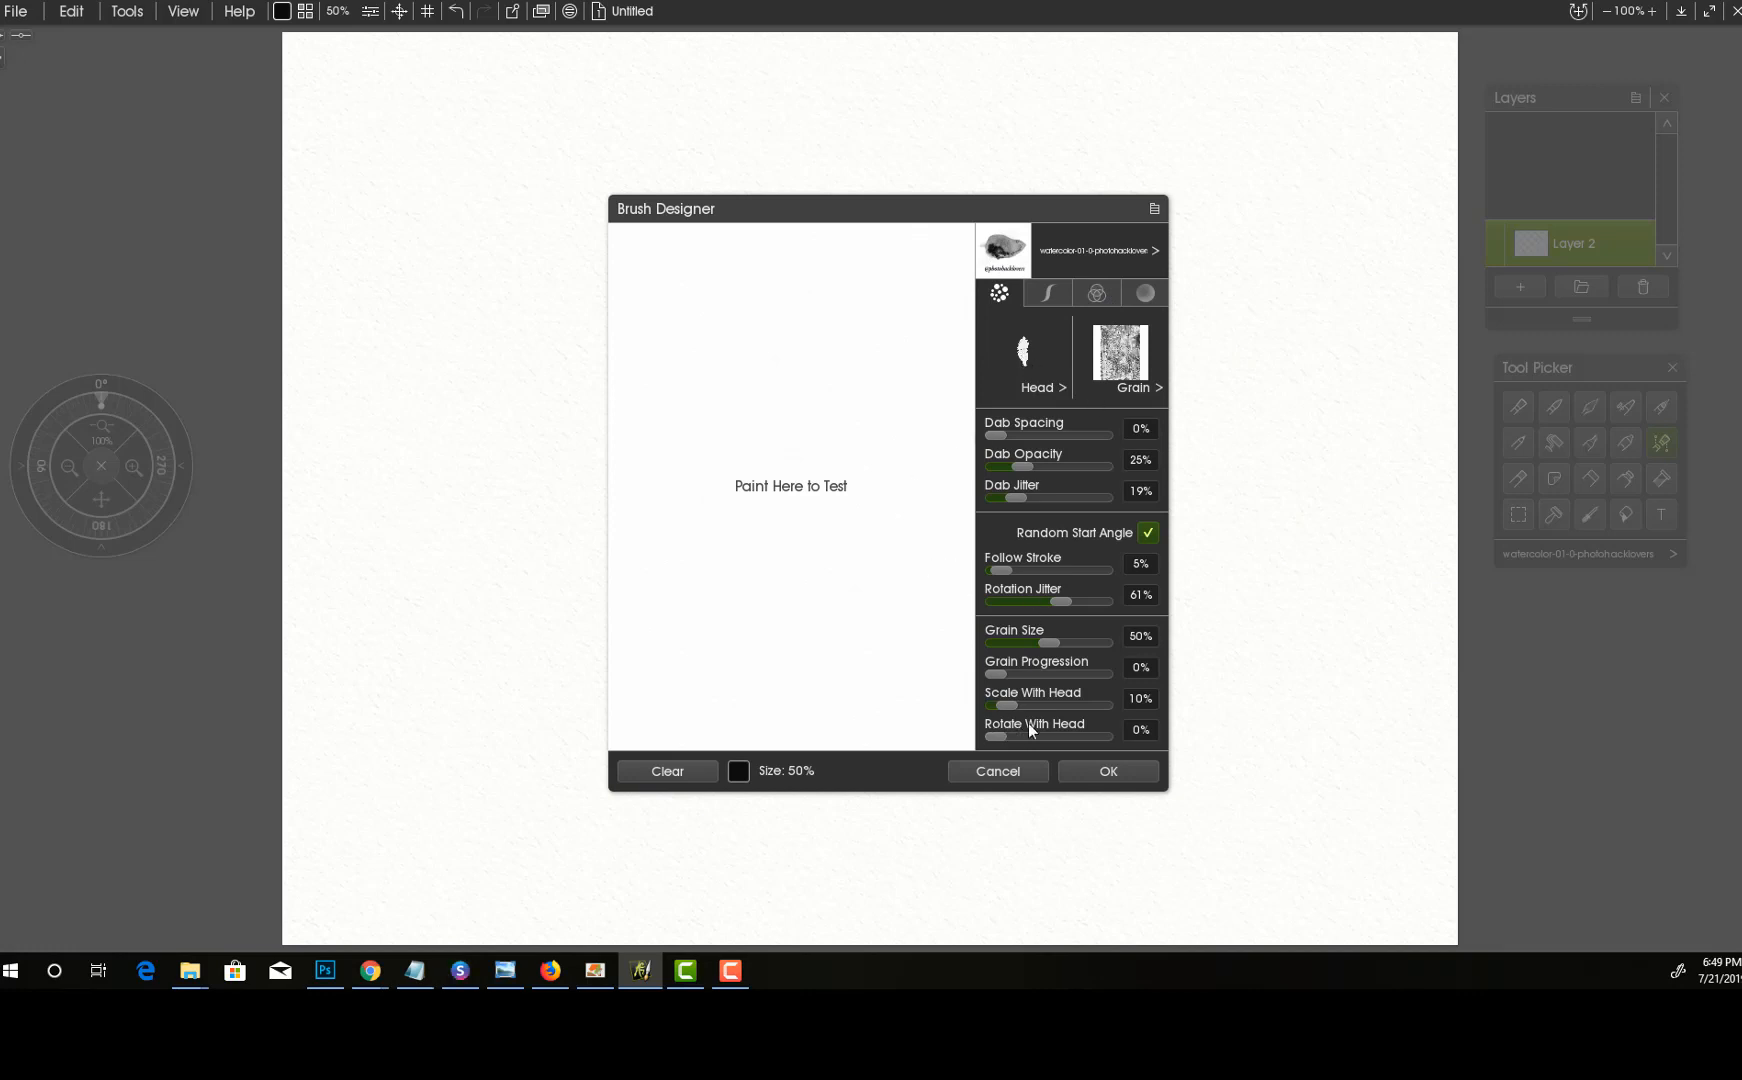
mouse_move(856, 358)
left_mouse_down()
mouse_move(765, 493)
mouse_move(802, 561)
mouse_move(765, 612)
left_mouse_up()
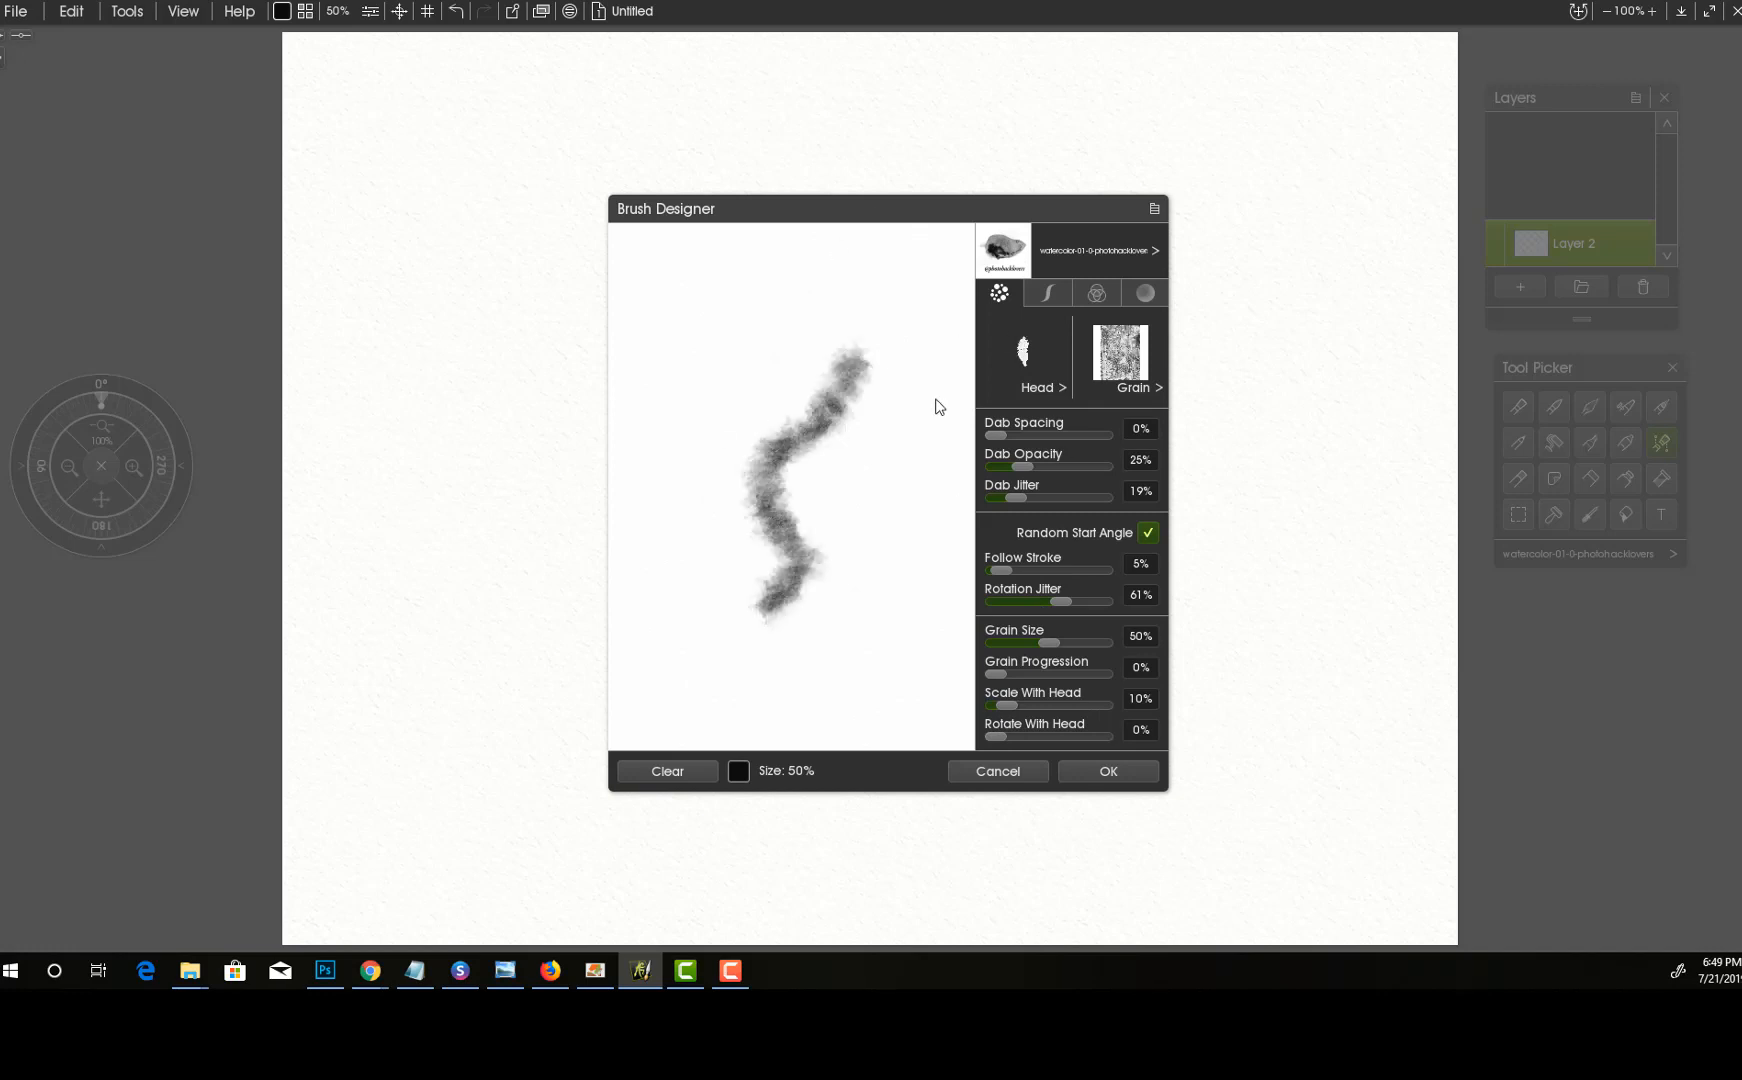
mouse_move(712, 340)
left_mouse_down()
mouse_move(736, 352)
mouse_move(740, 572)
mouse_move(760, 595)
left_mouse_up()
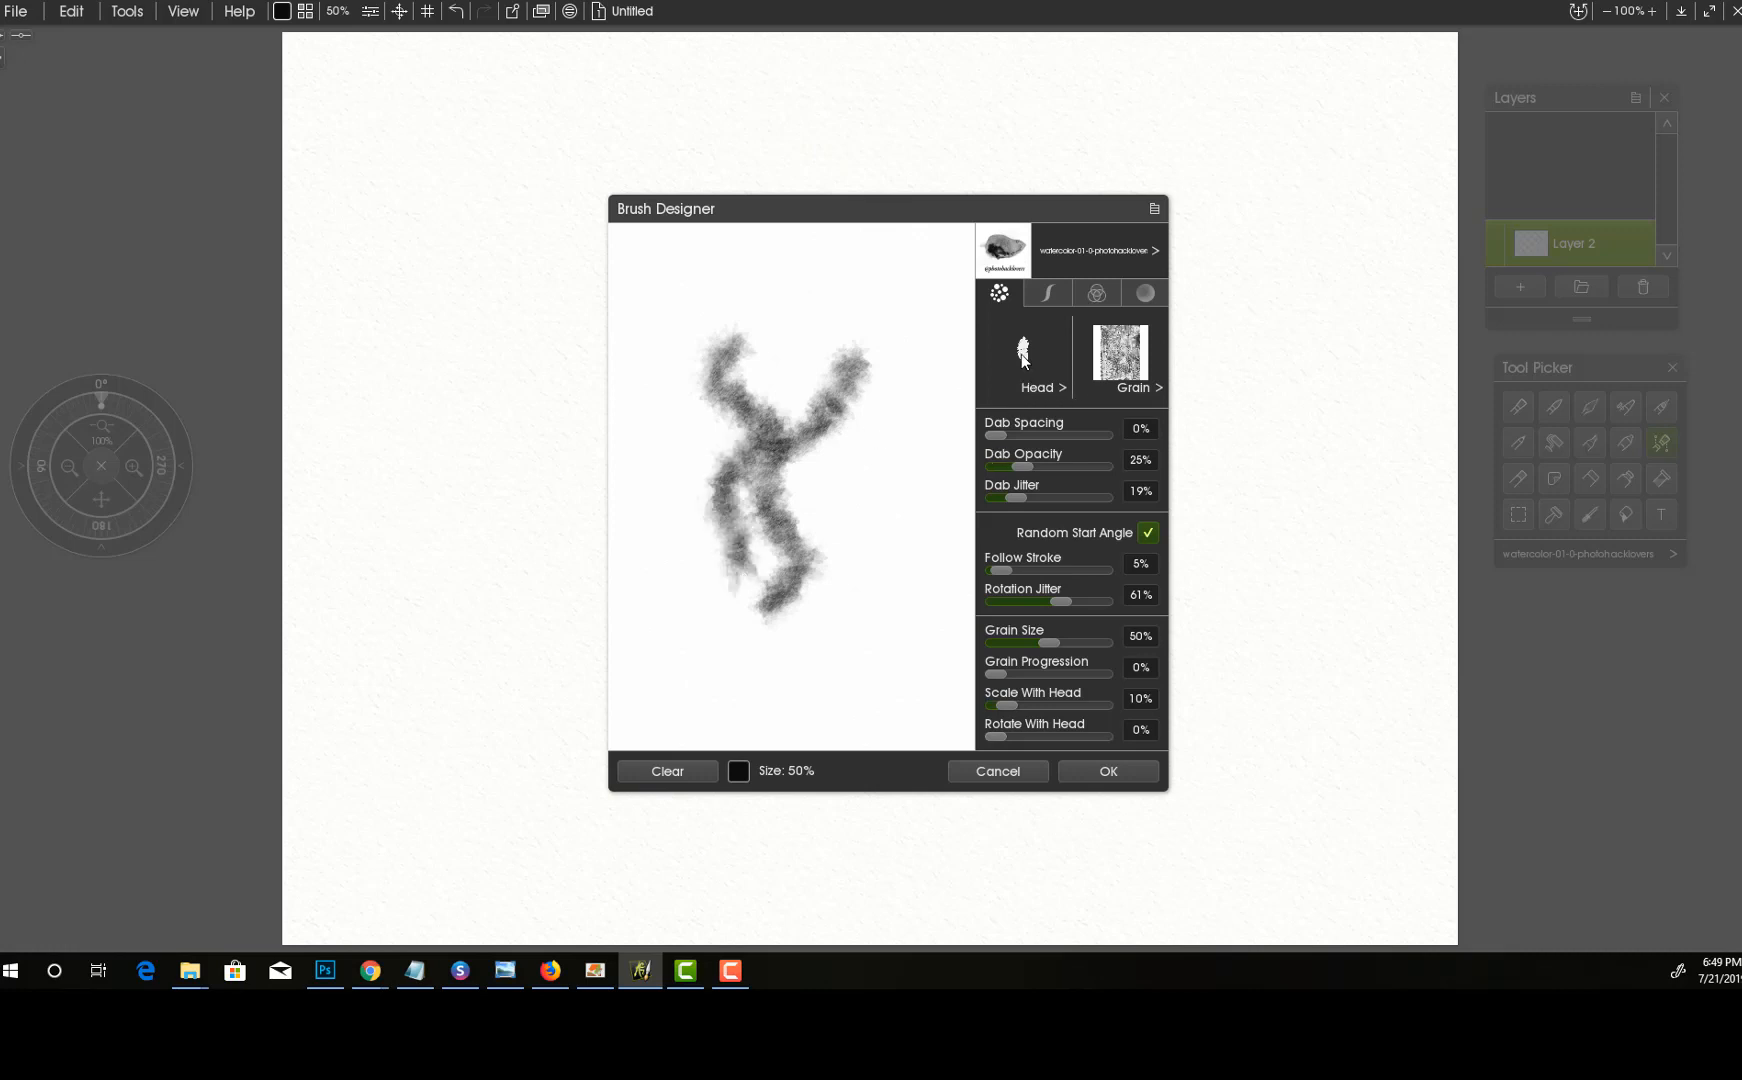
- Check the options offered for the brush head and grain, and paint two more strokes in the test area
left_click(1048, 386)
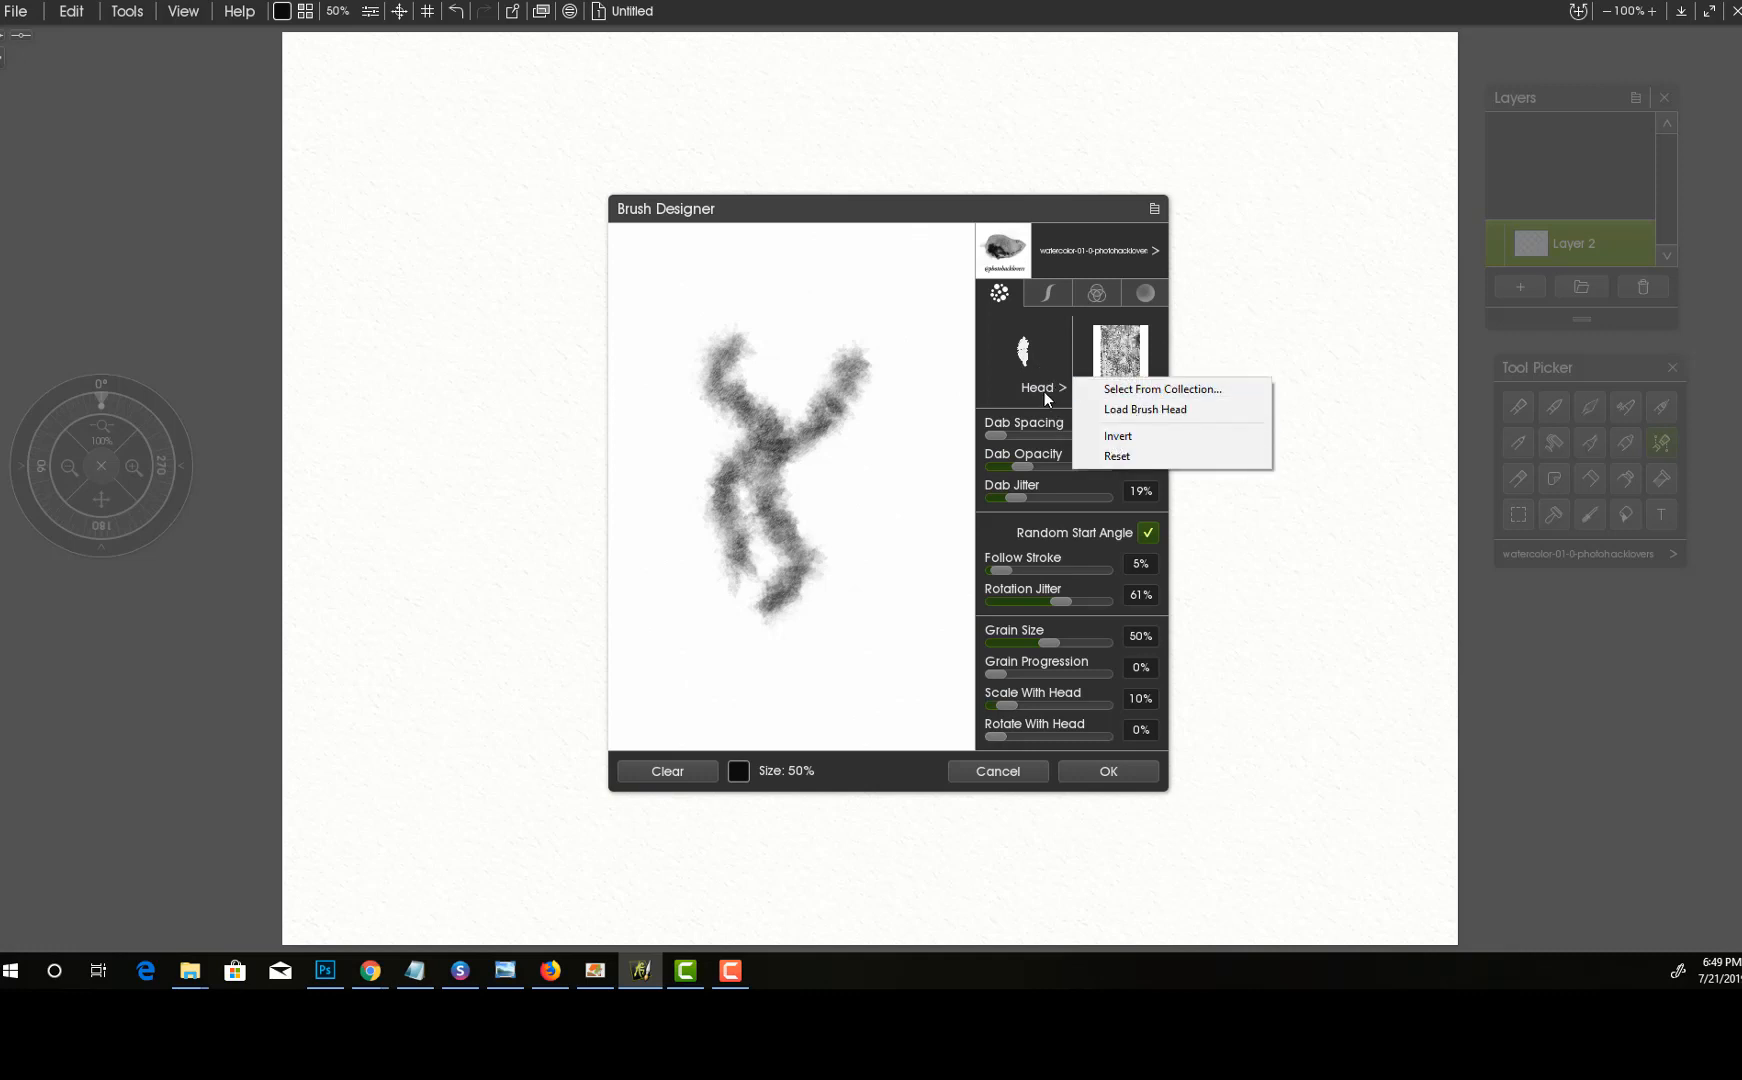
left_click(1120, 350)
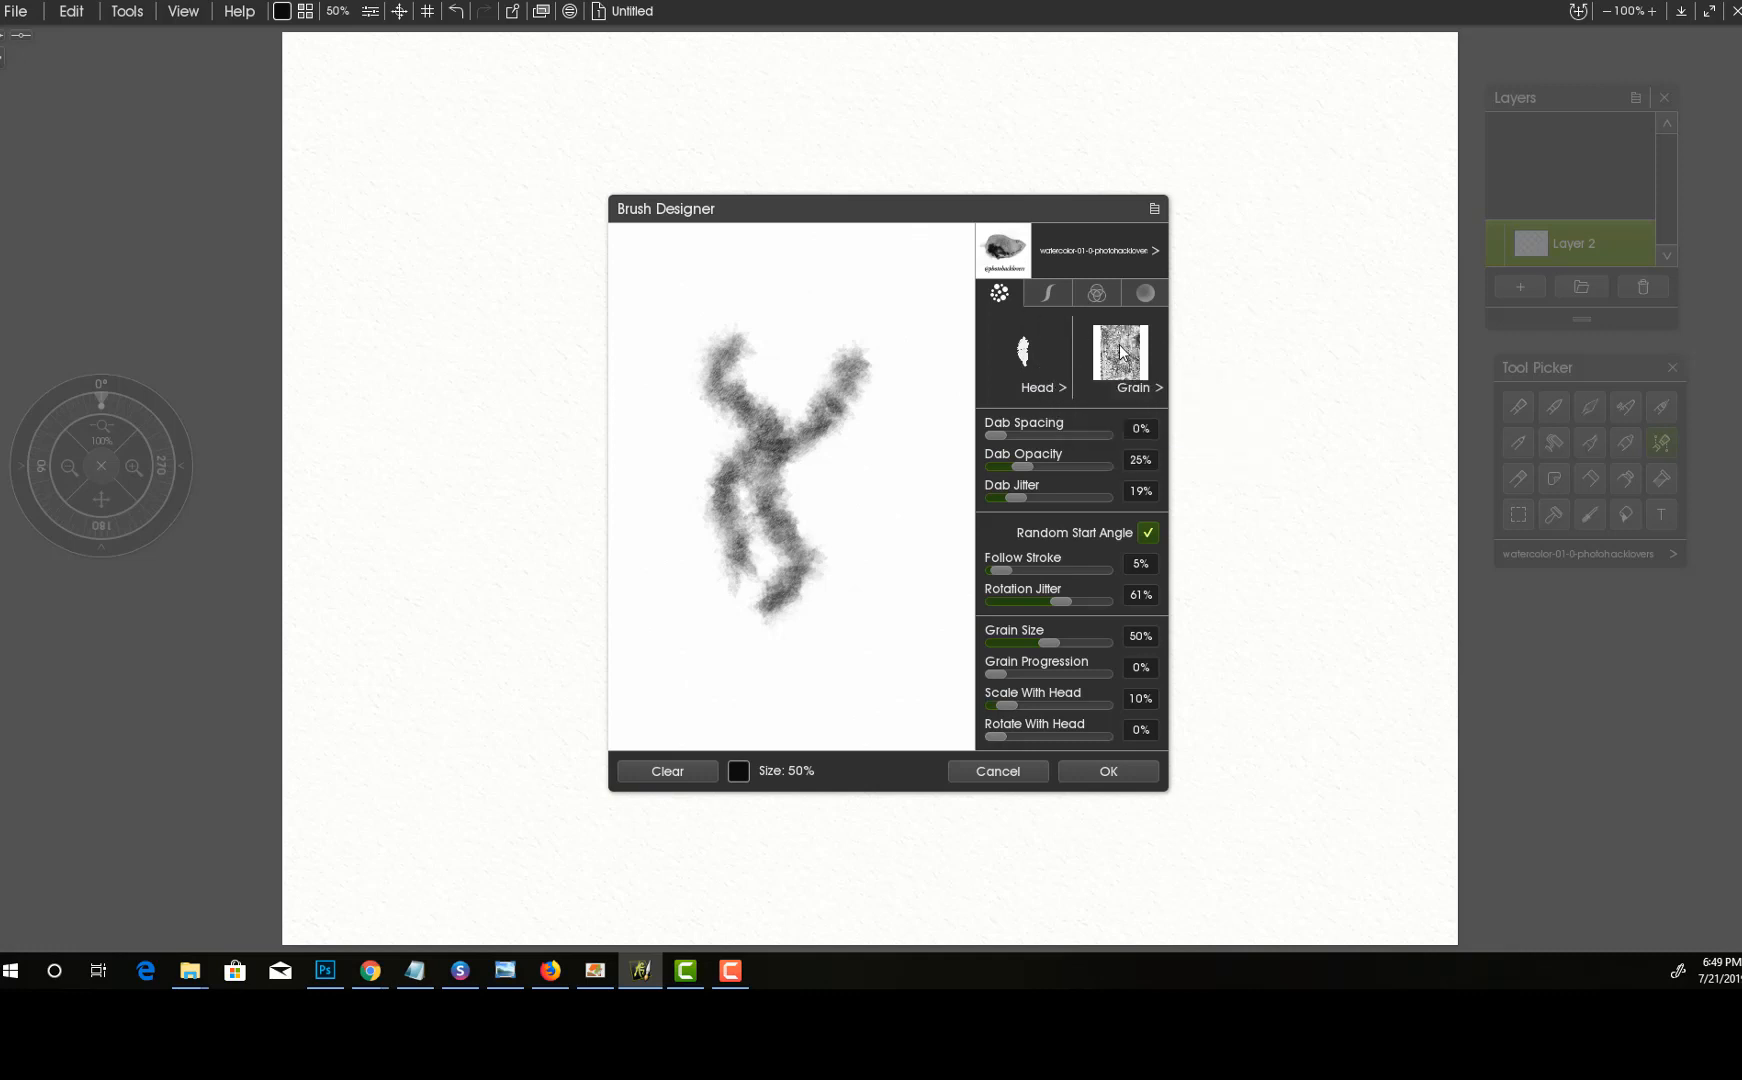
left_click(1120, 350)
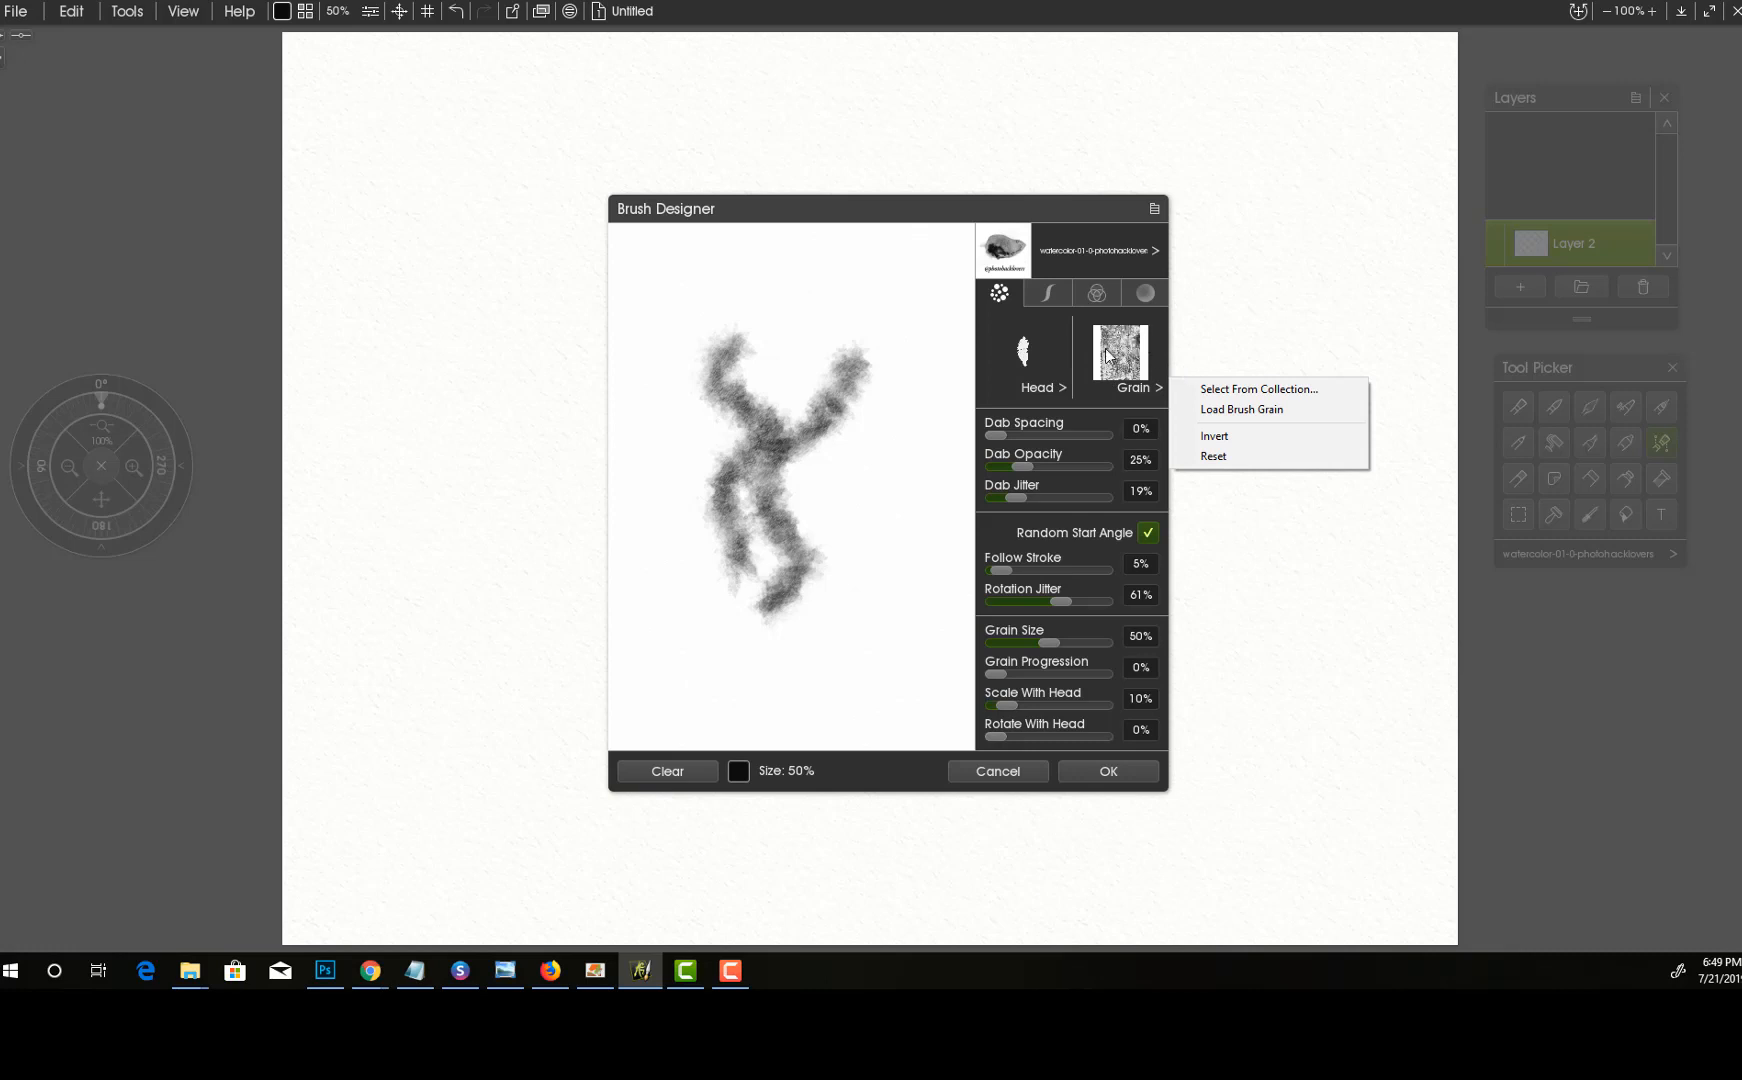
left_click(770, 388)
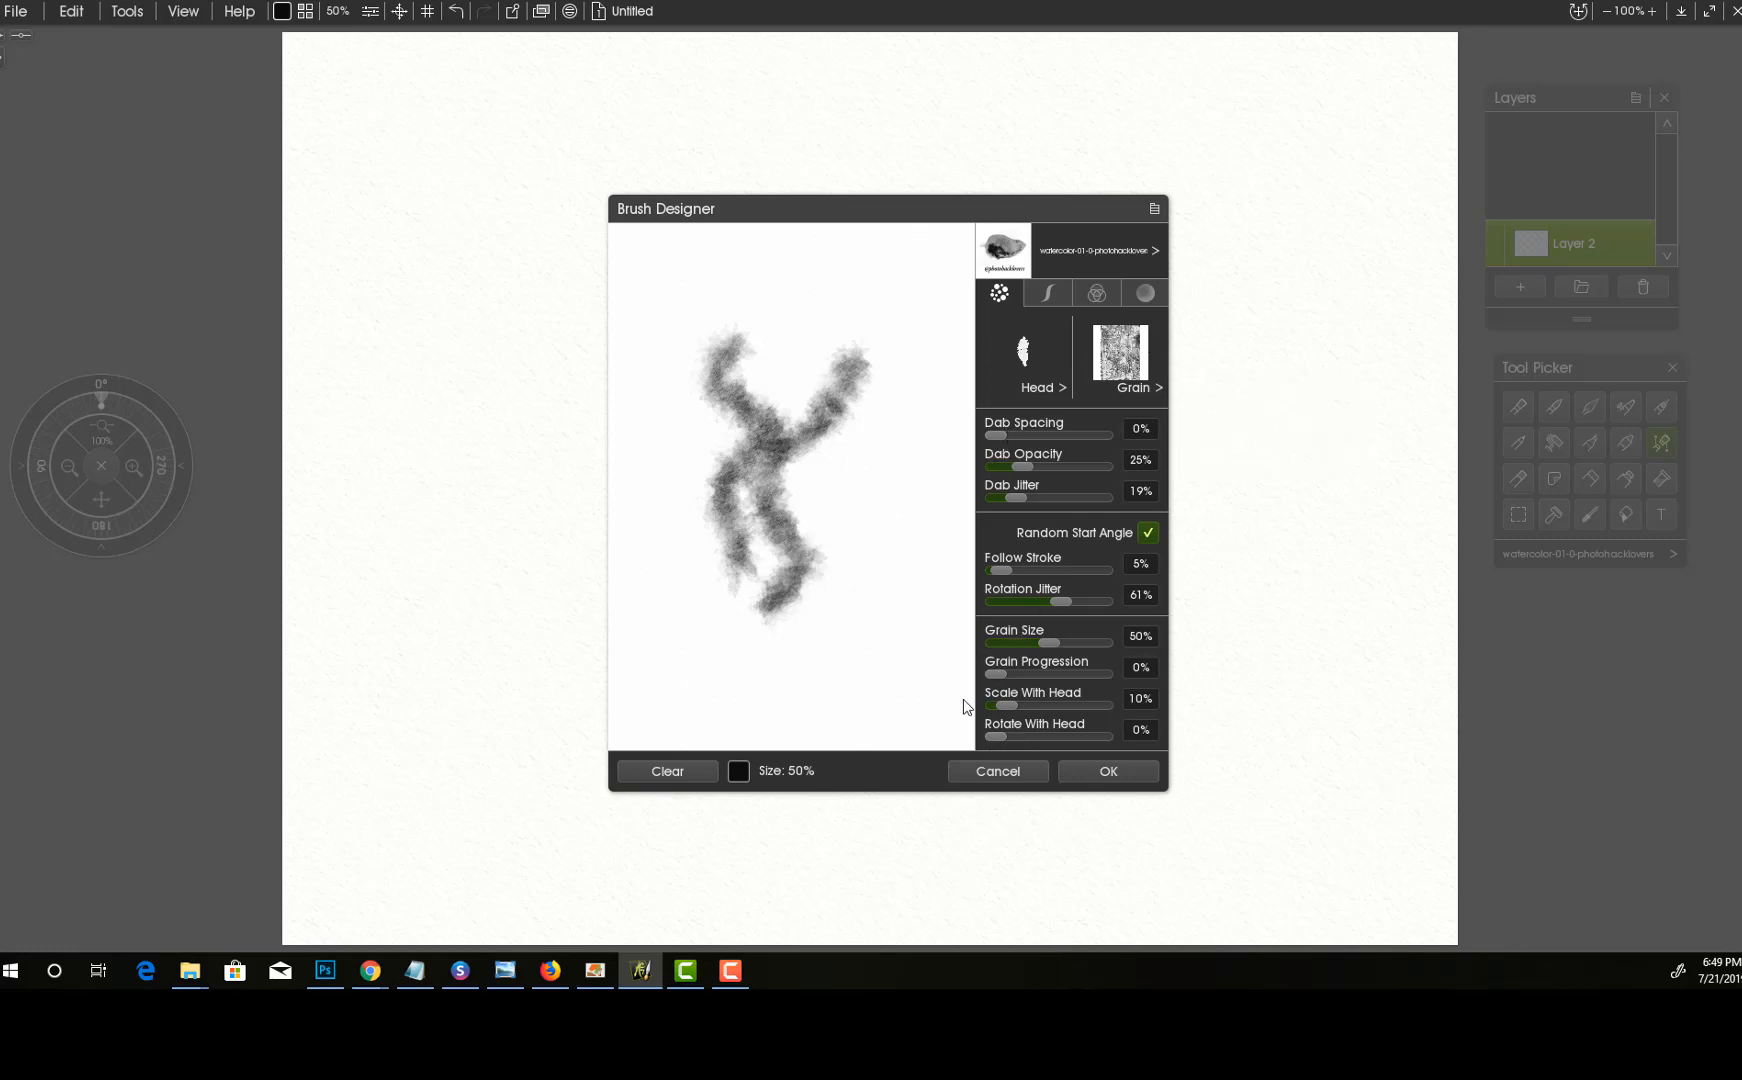
left_click_drag(750, 345, 905, 270)
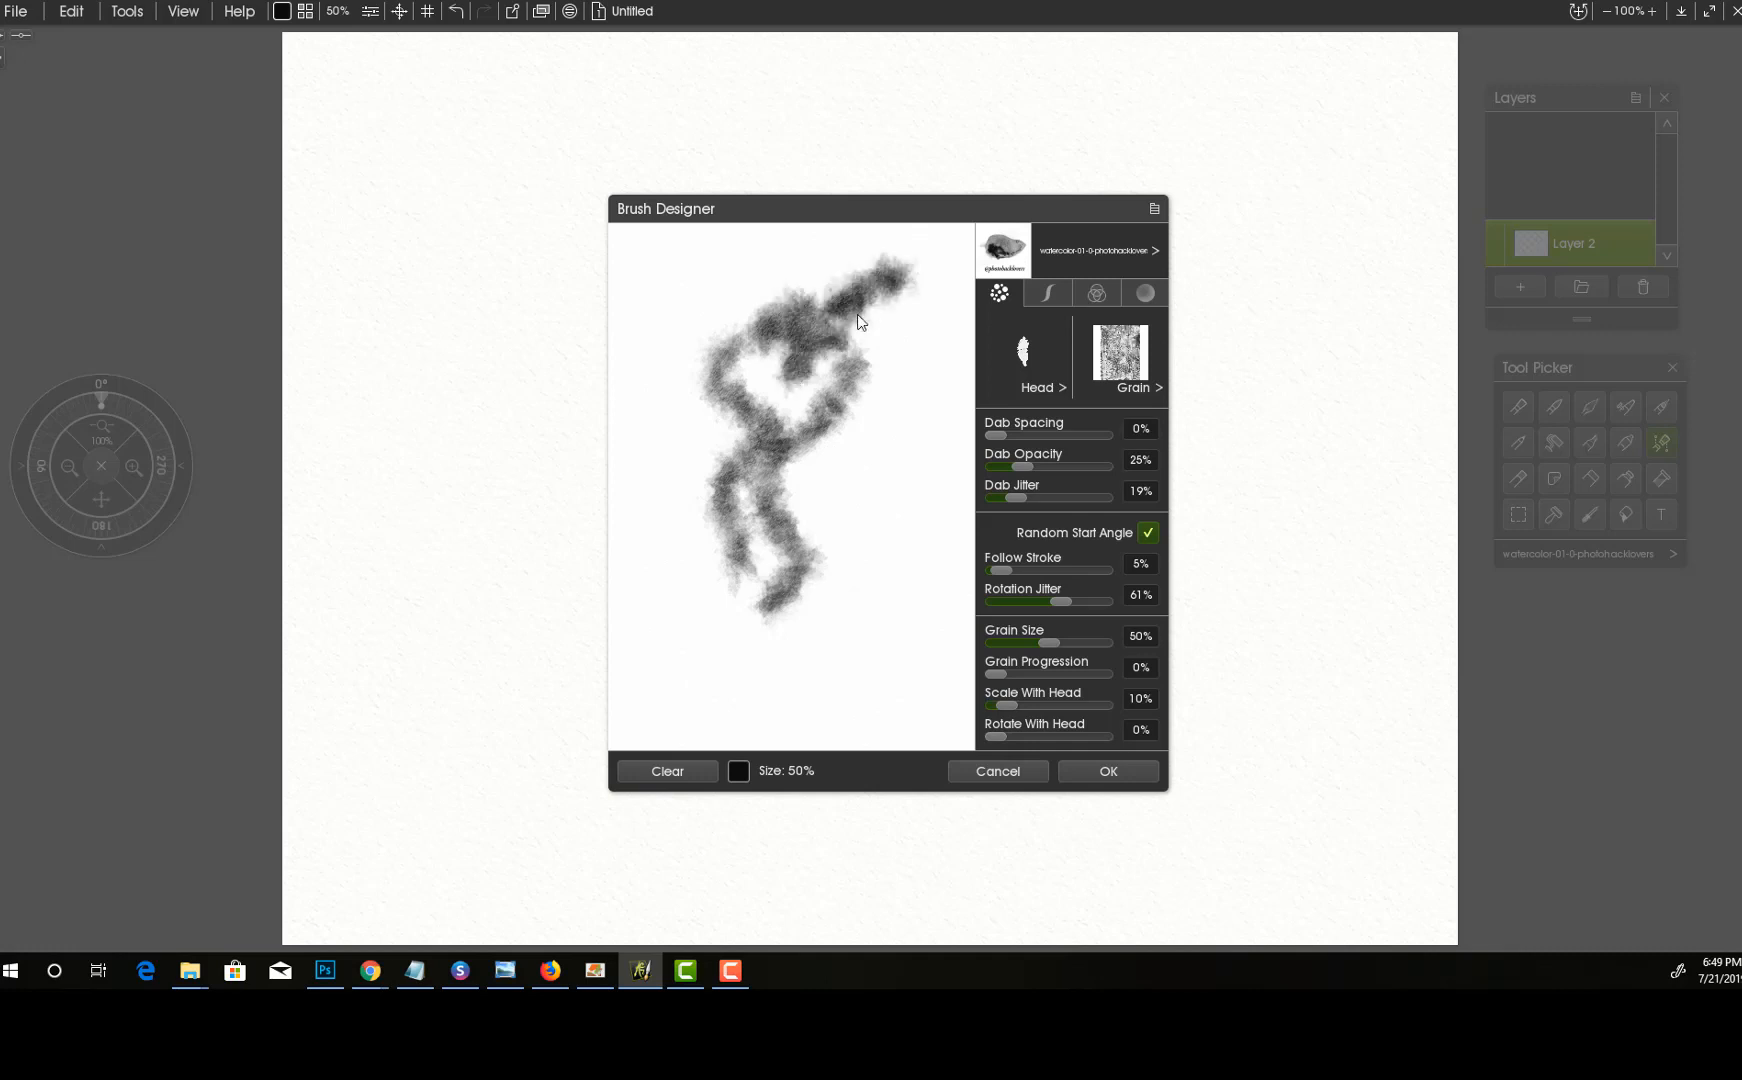
mouse_move(890, 420)
left_mouse_down()
mouse_move(841, 441)
mouse_move(856, 495)
mouse_move(827, 630)
left_mouse_up()
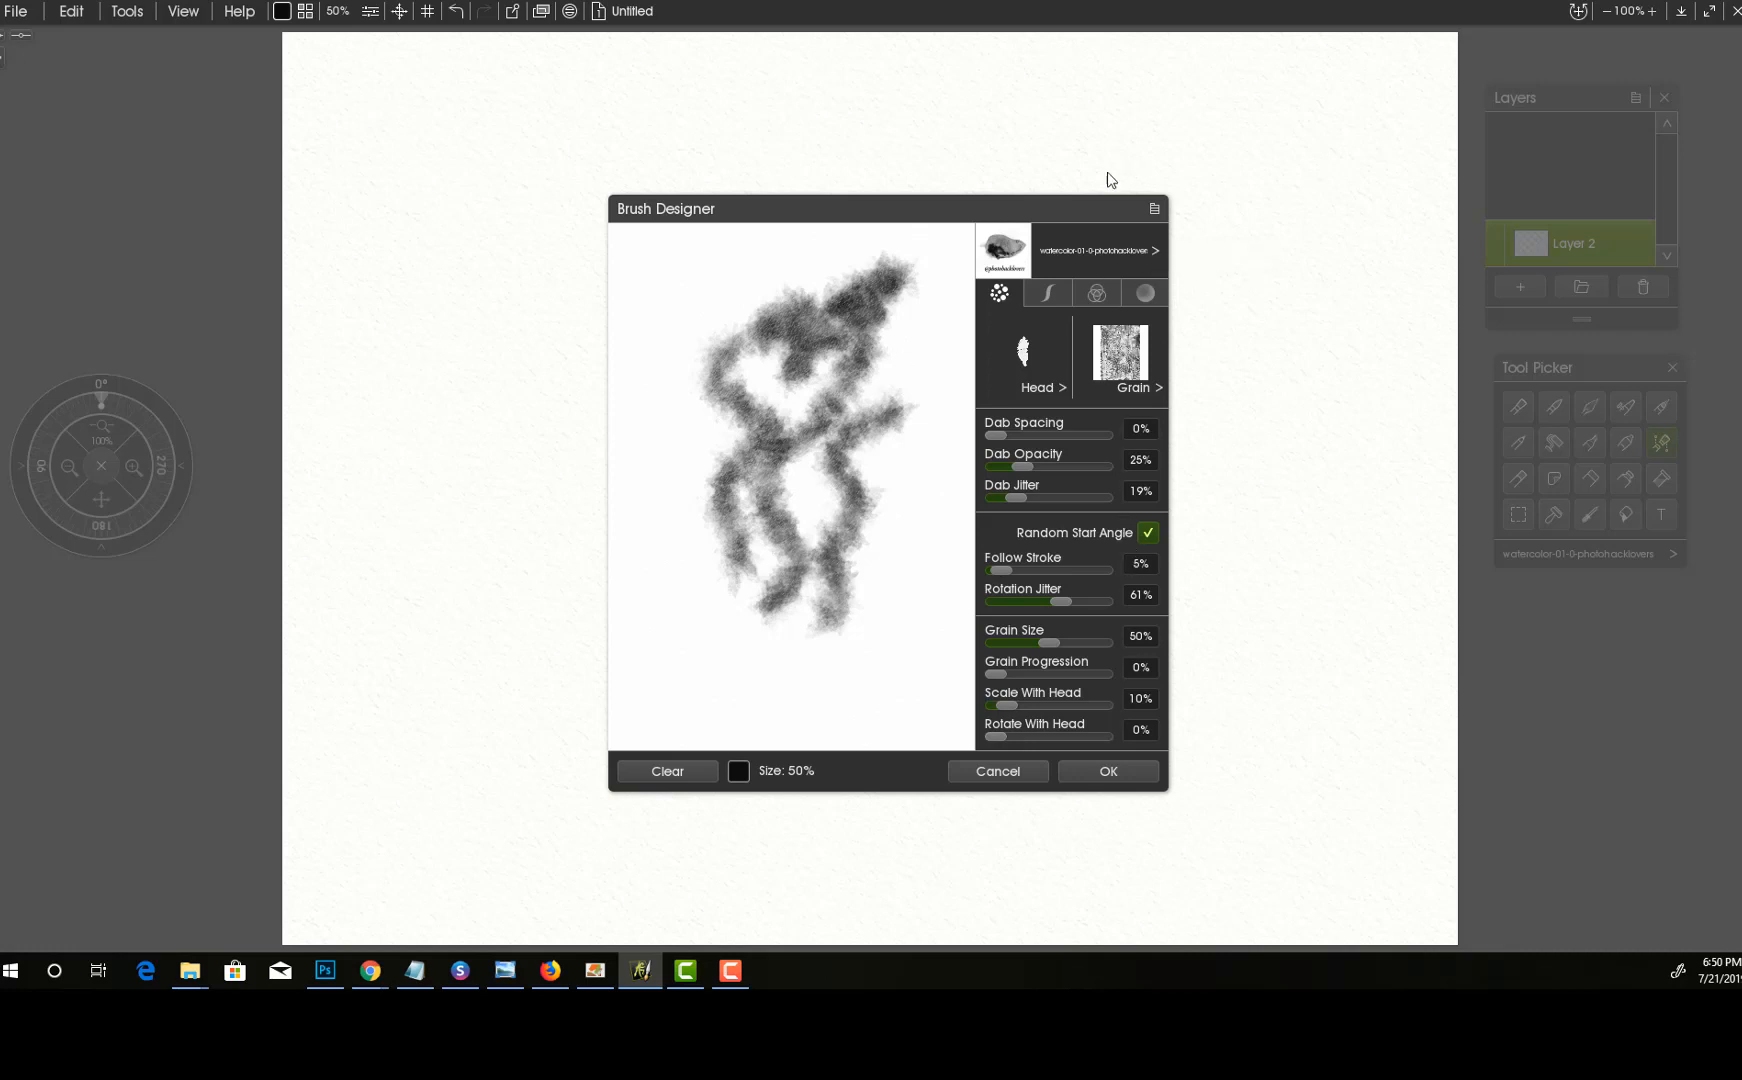
- Review the brush's stroke, color and texture settings and return to the head and grain settings
left_click(1044, 288)
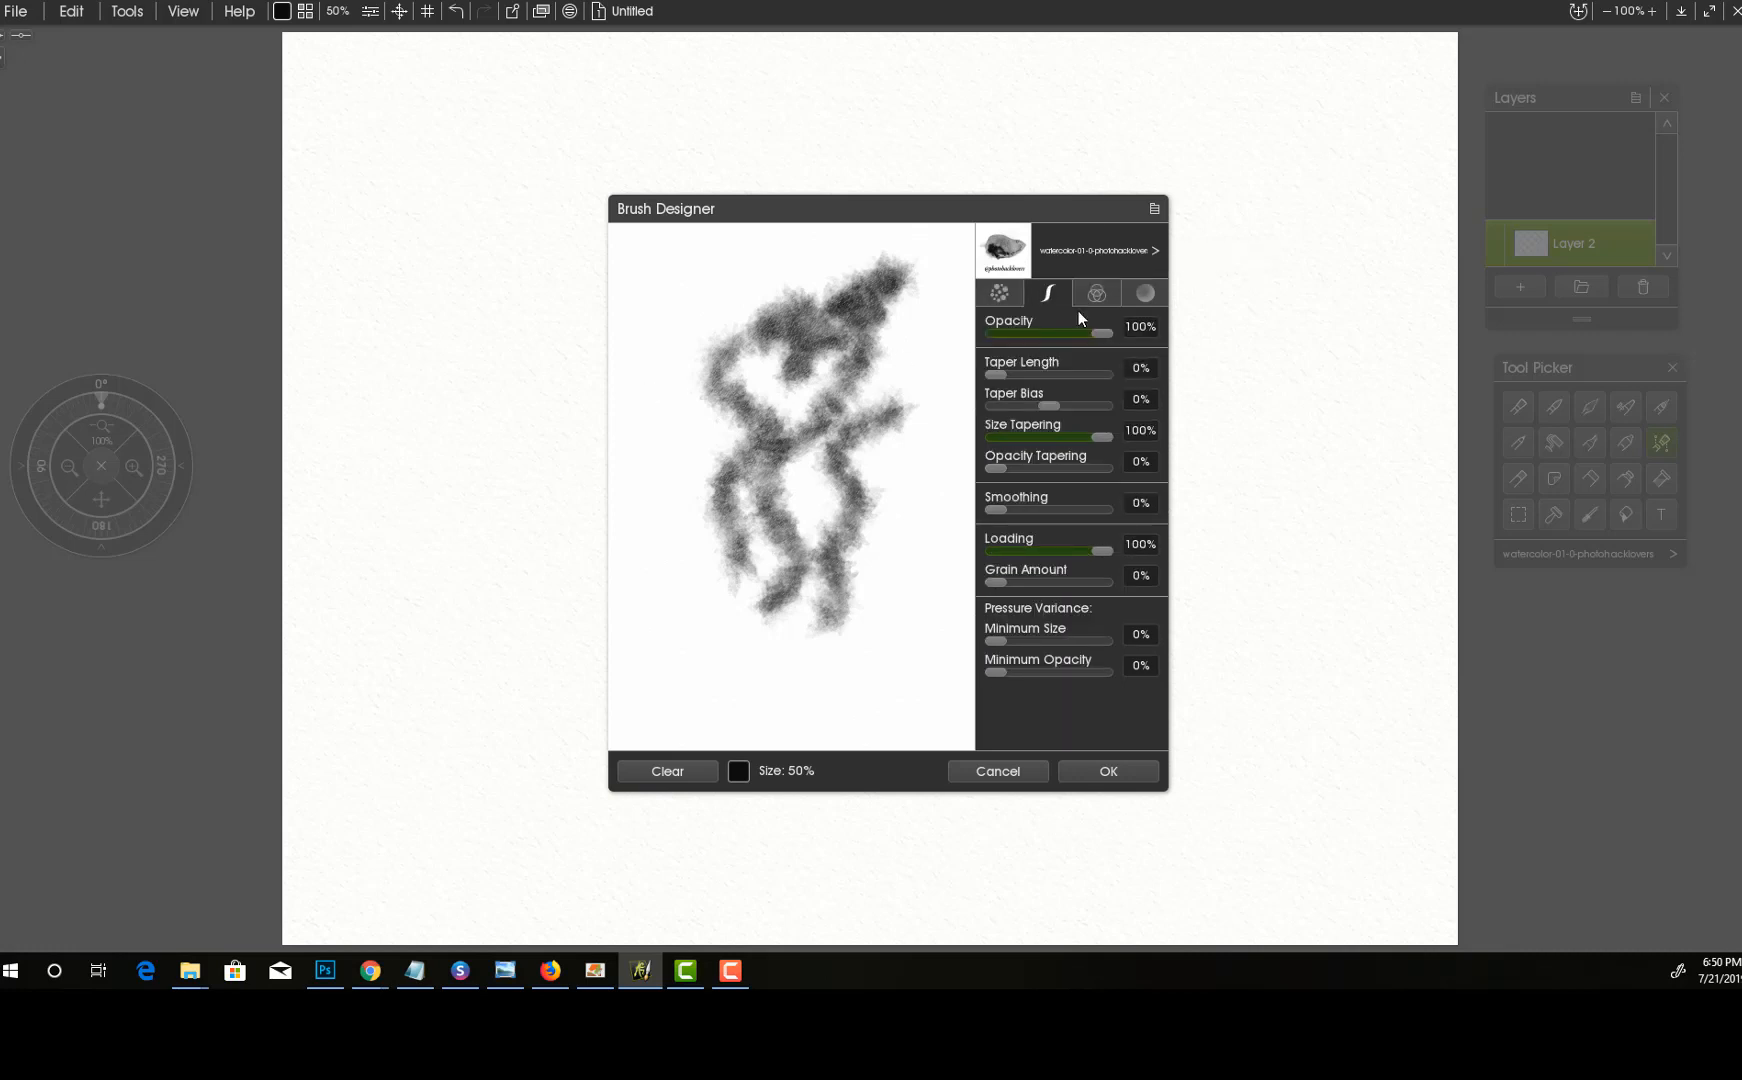
left_click(1097, 293)
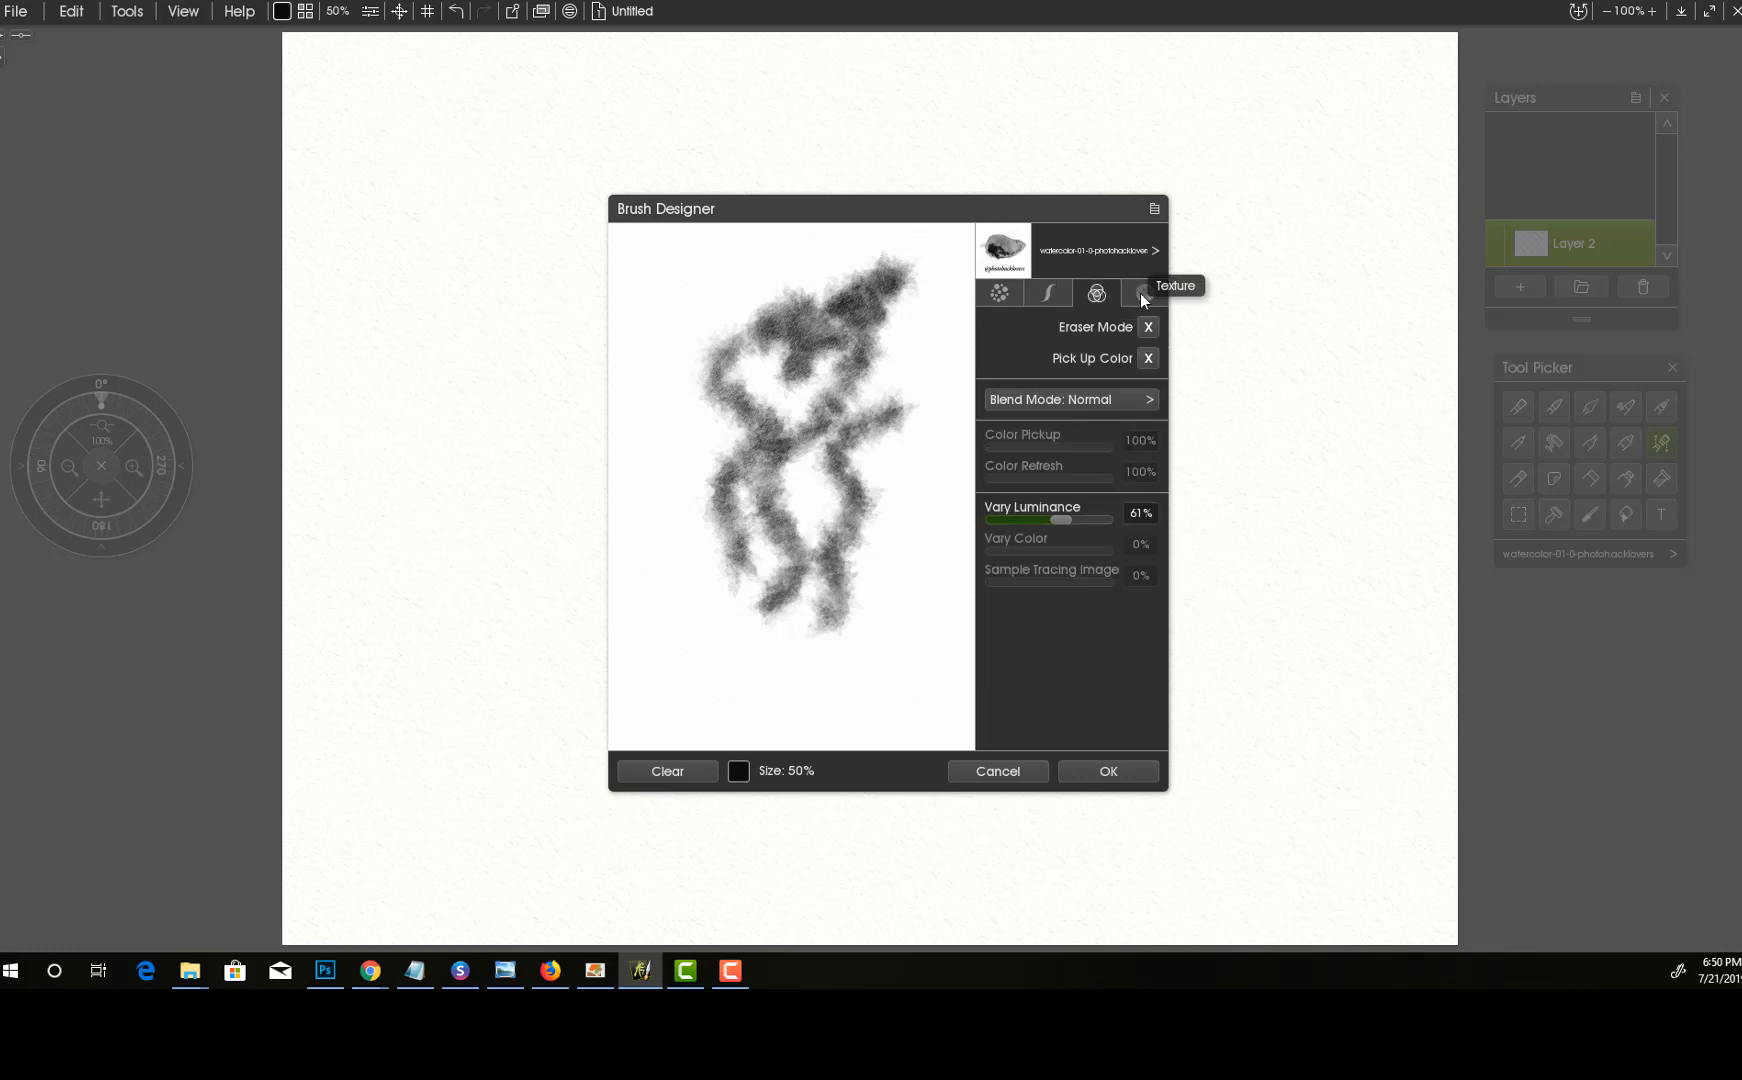
left_click(1142, 293)
left_click(998, 293)
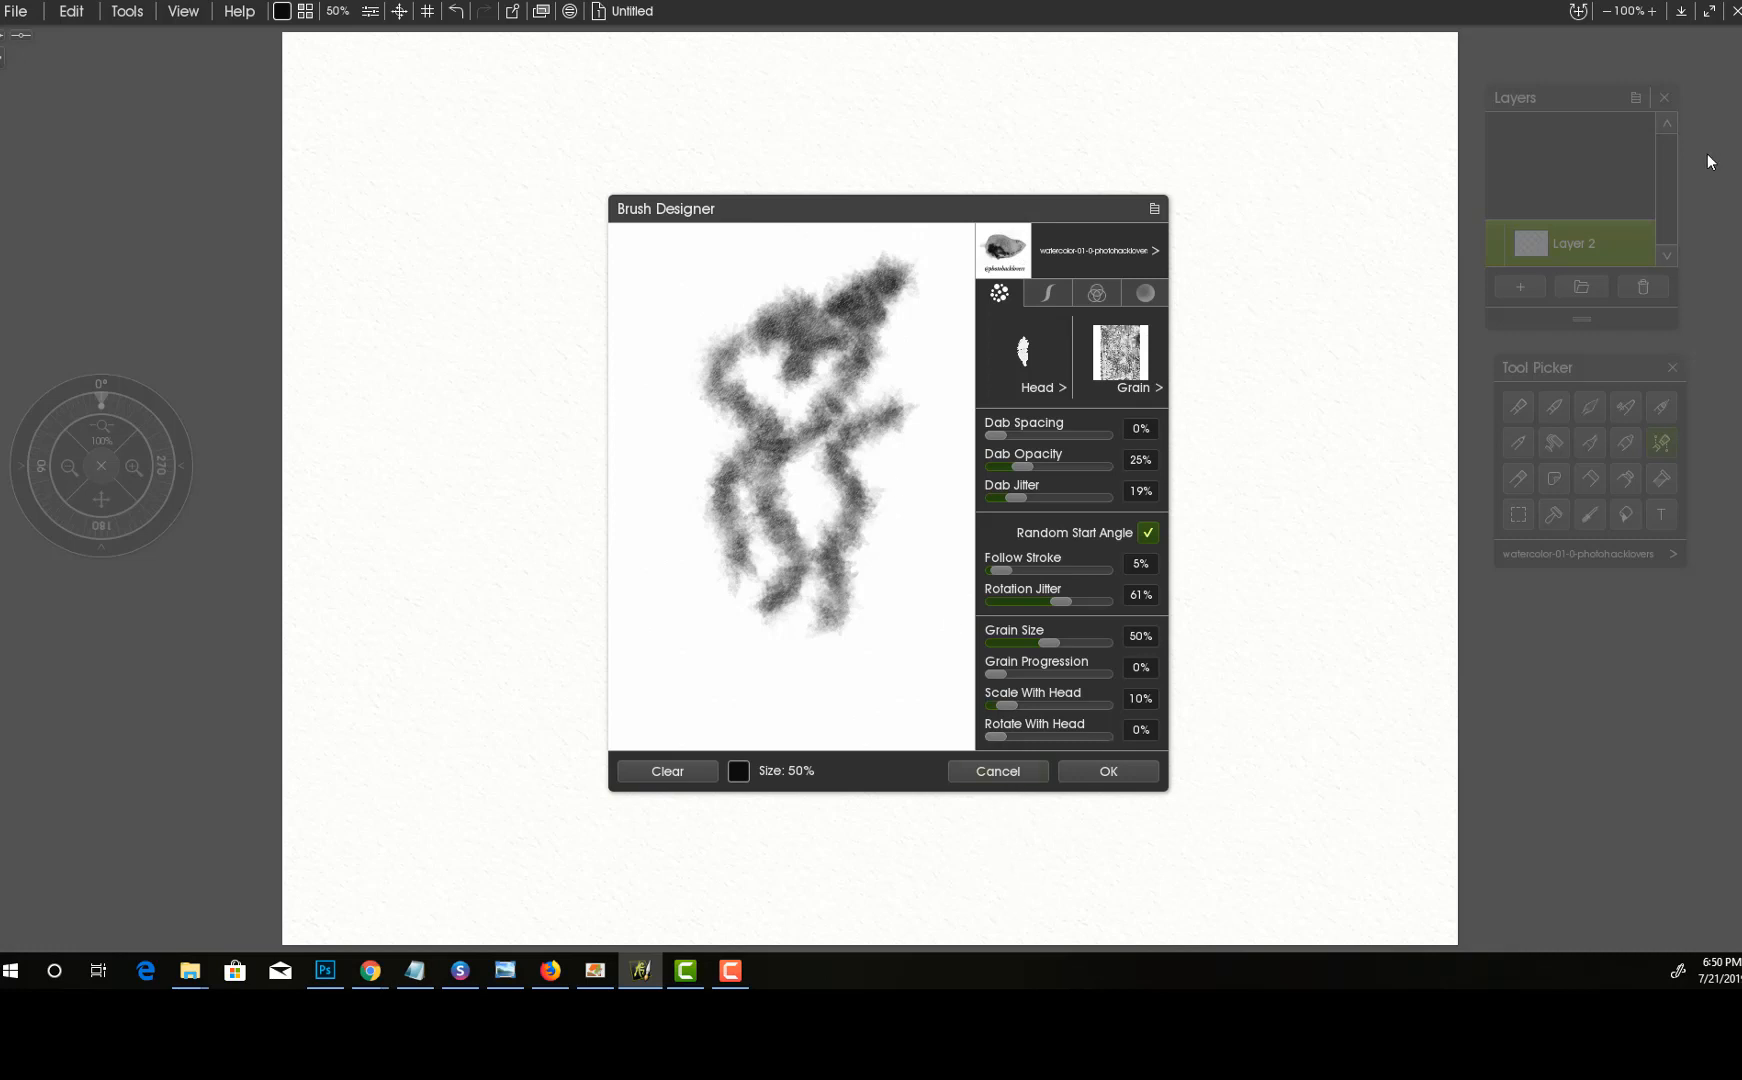
- Look up the Watercolor-photohacklovers preset in the mywatercolorbrush group and paint a diagonal test stroke over the existing ones
left_click(1141, 251)
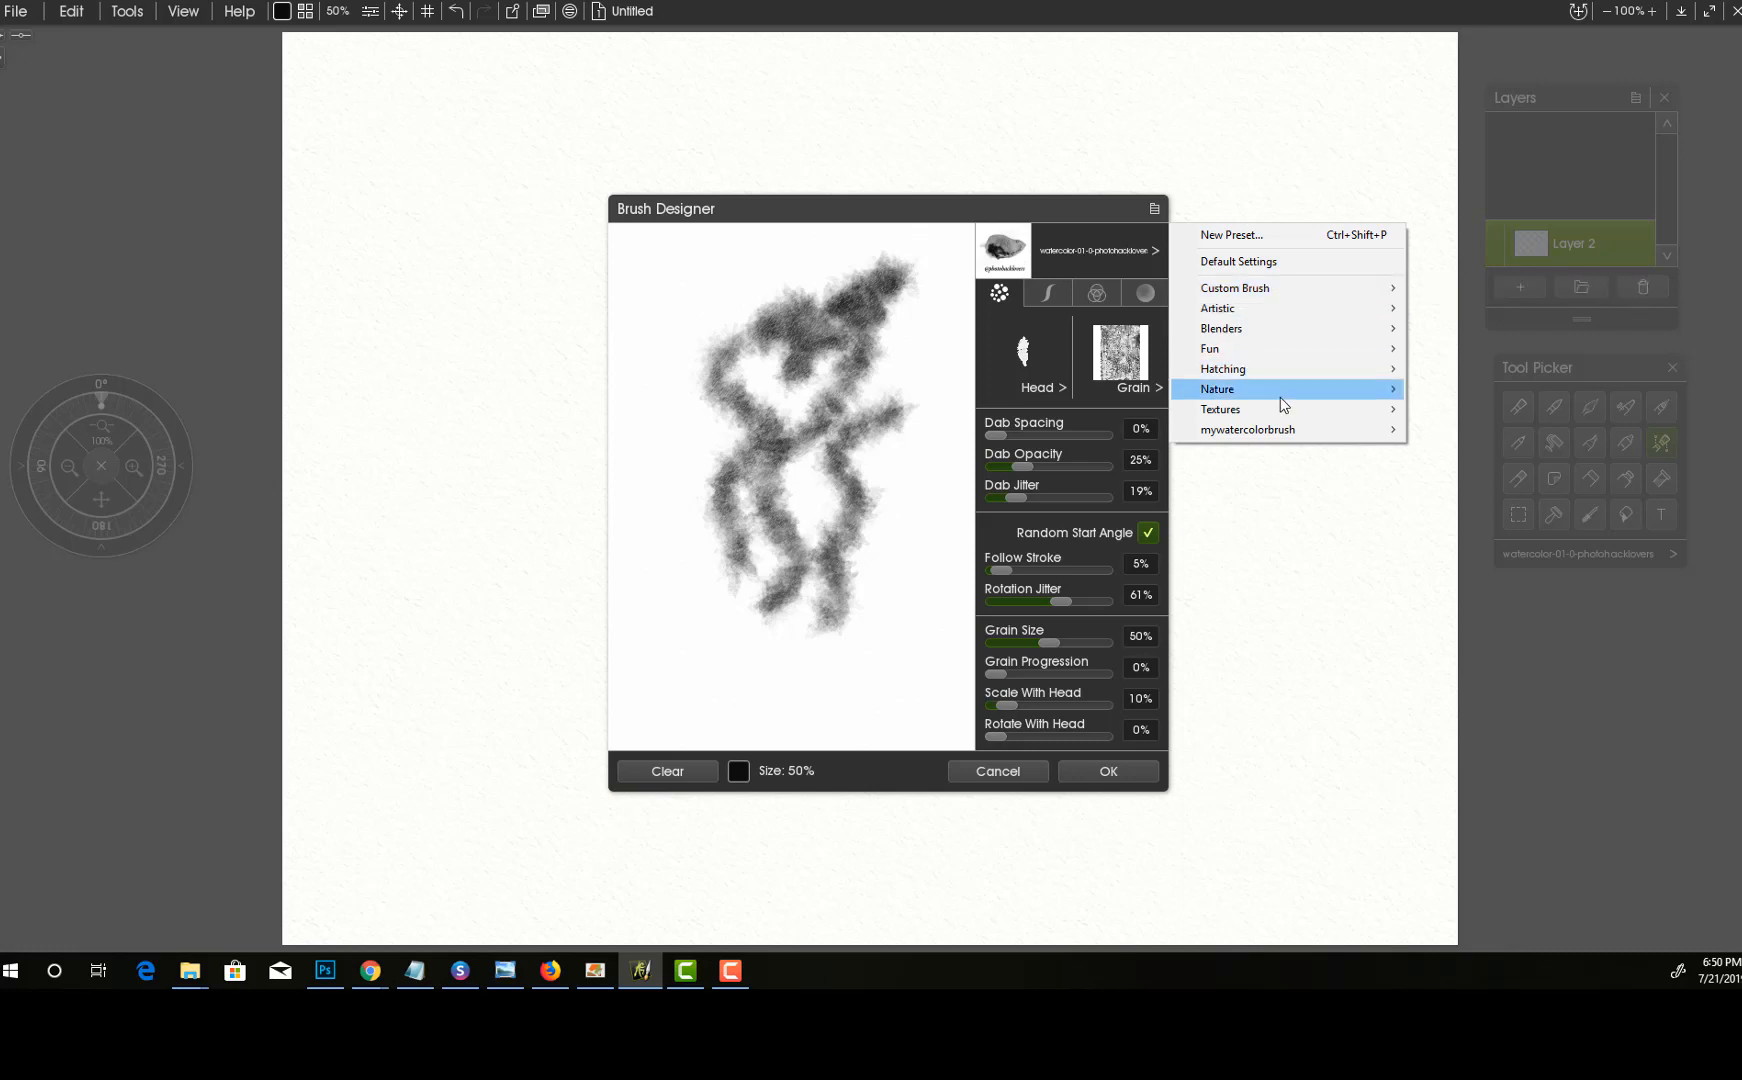
mouse_move(1275, 425)
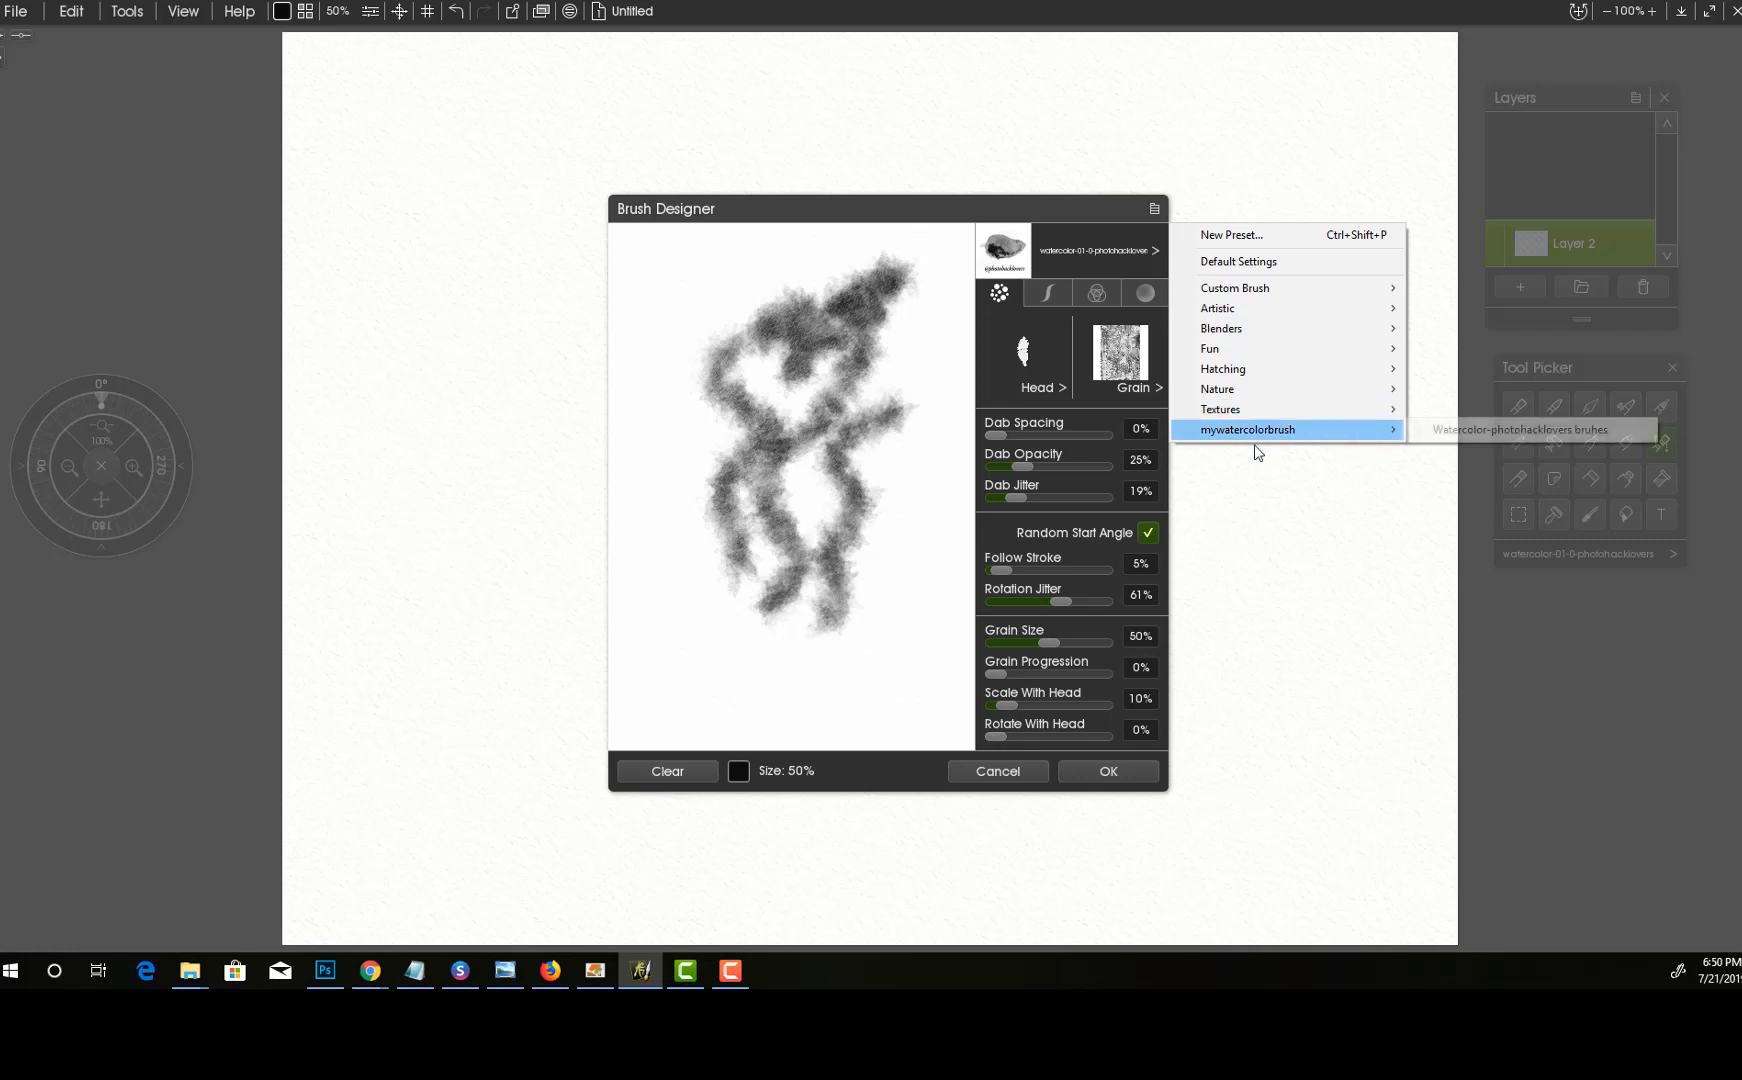
mouse_move(1346, 425)
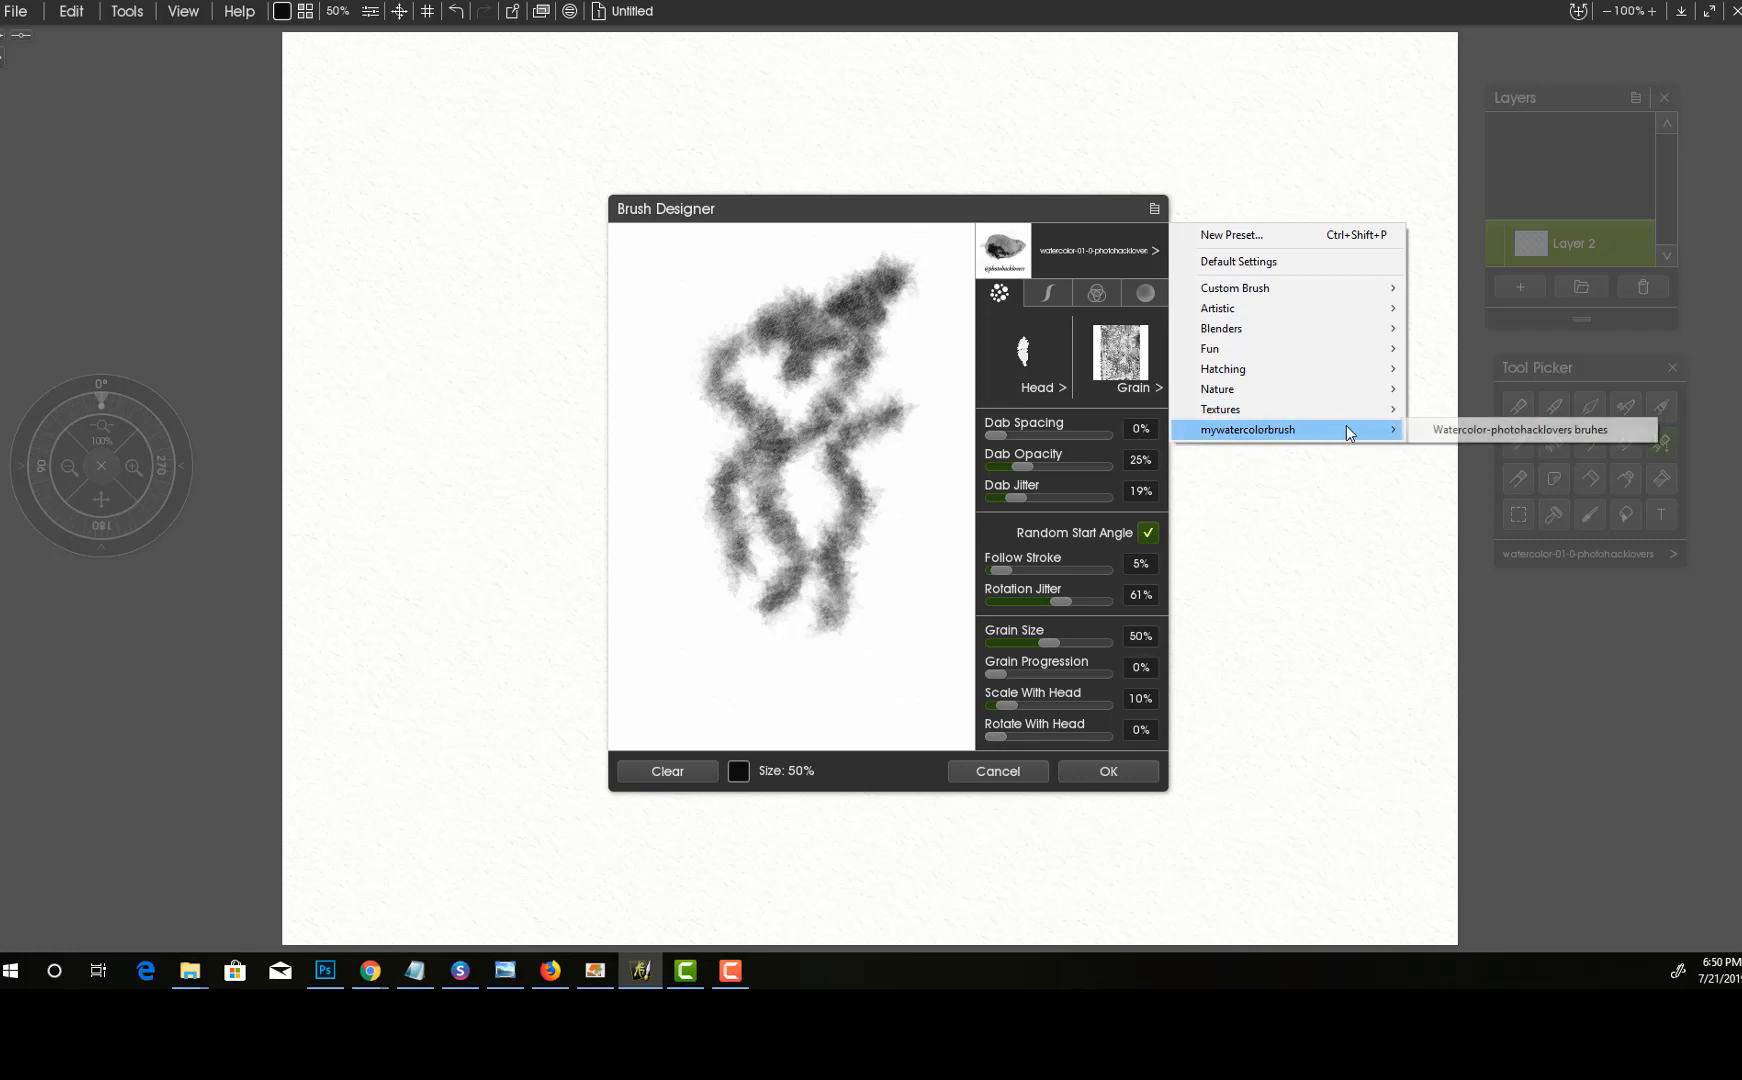
left_click(1509, 427)
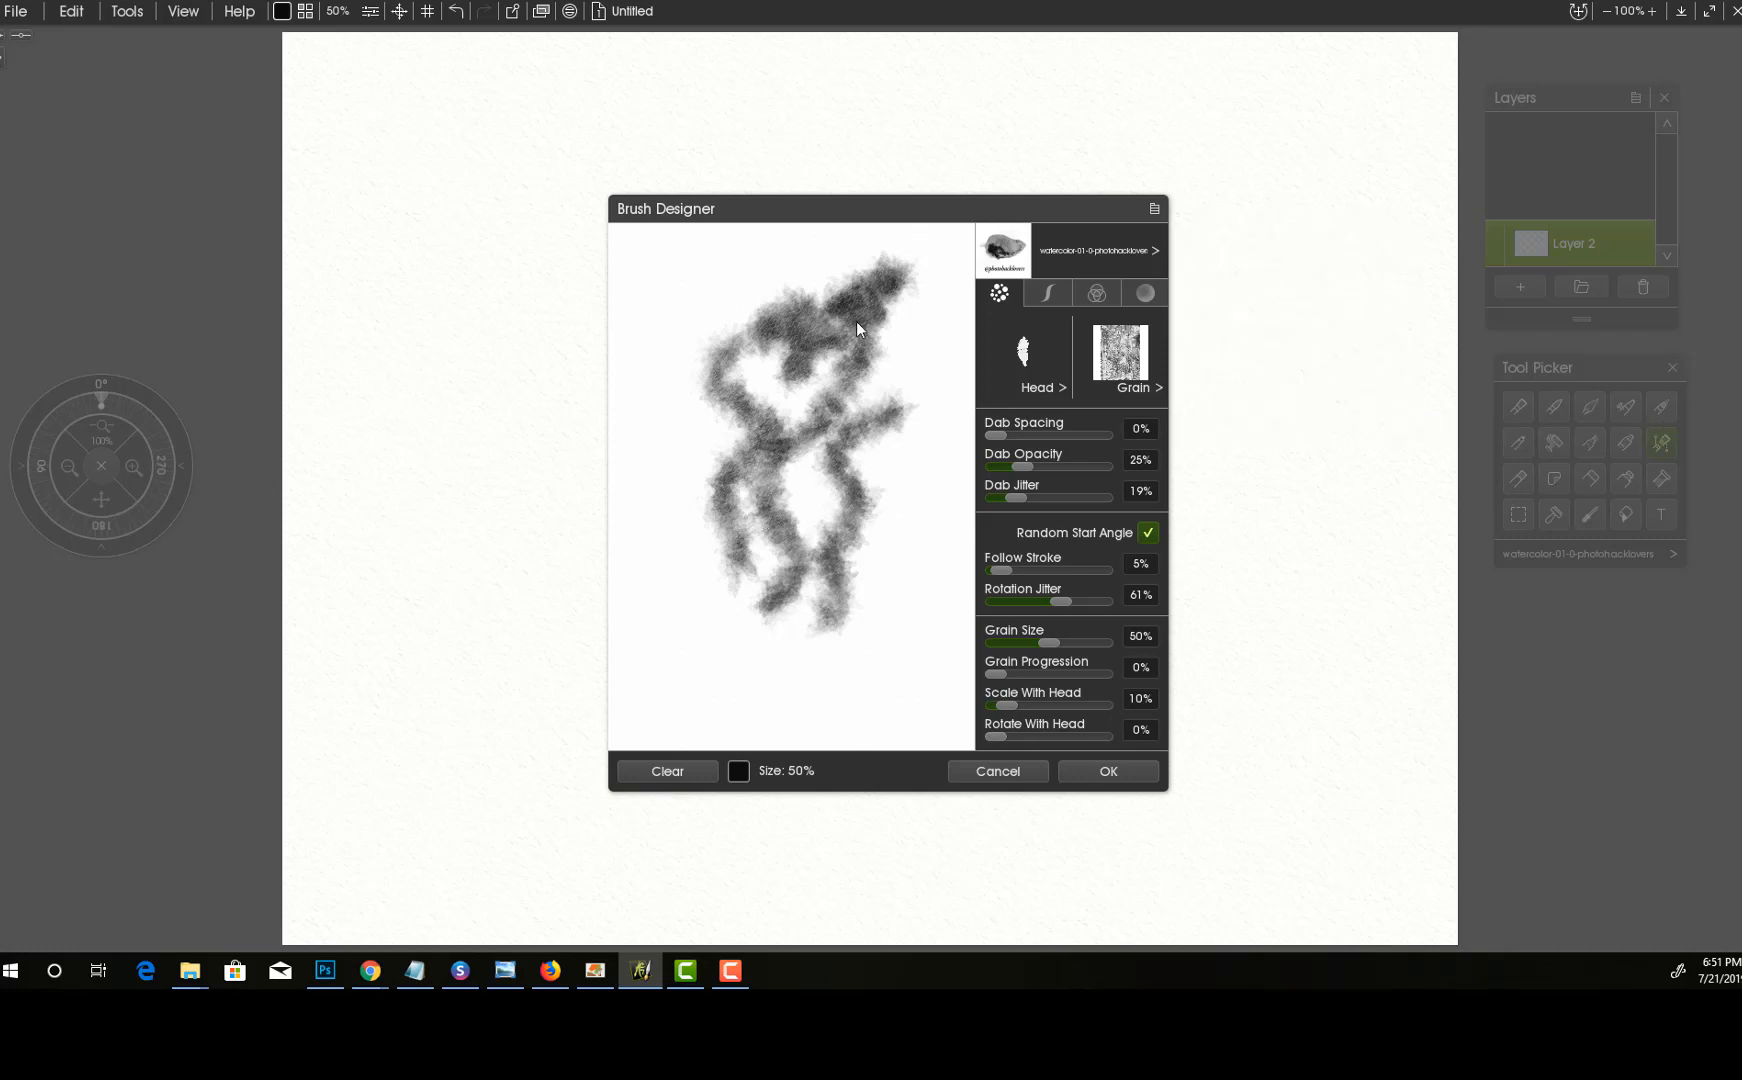
mouse_move(806, 415)
left_mouse_down()
mouse_move(832, 361)
mouse_move(900, 312)
left_mouse_up()
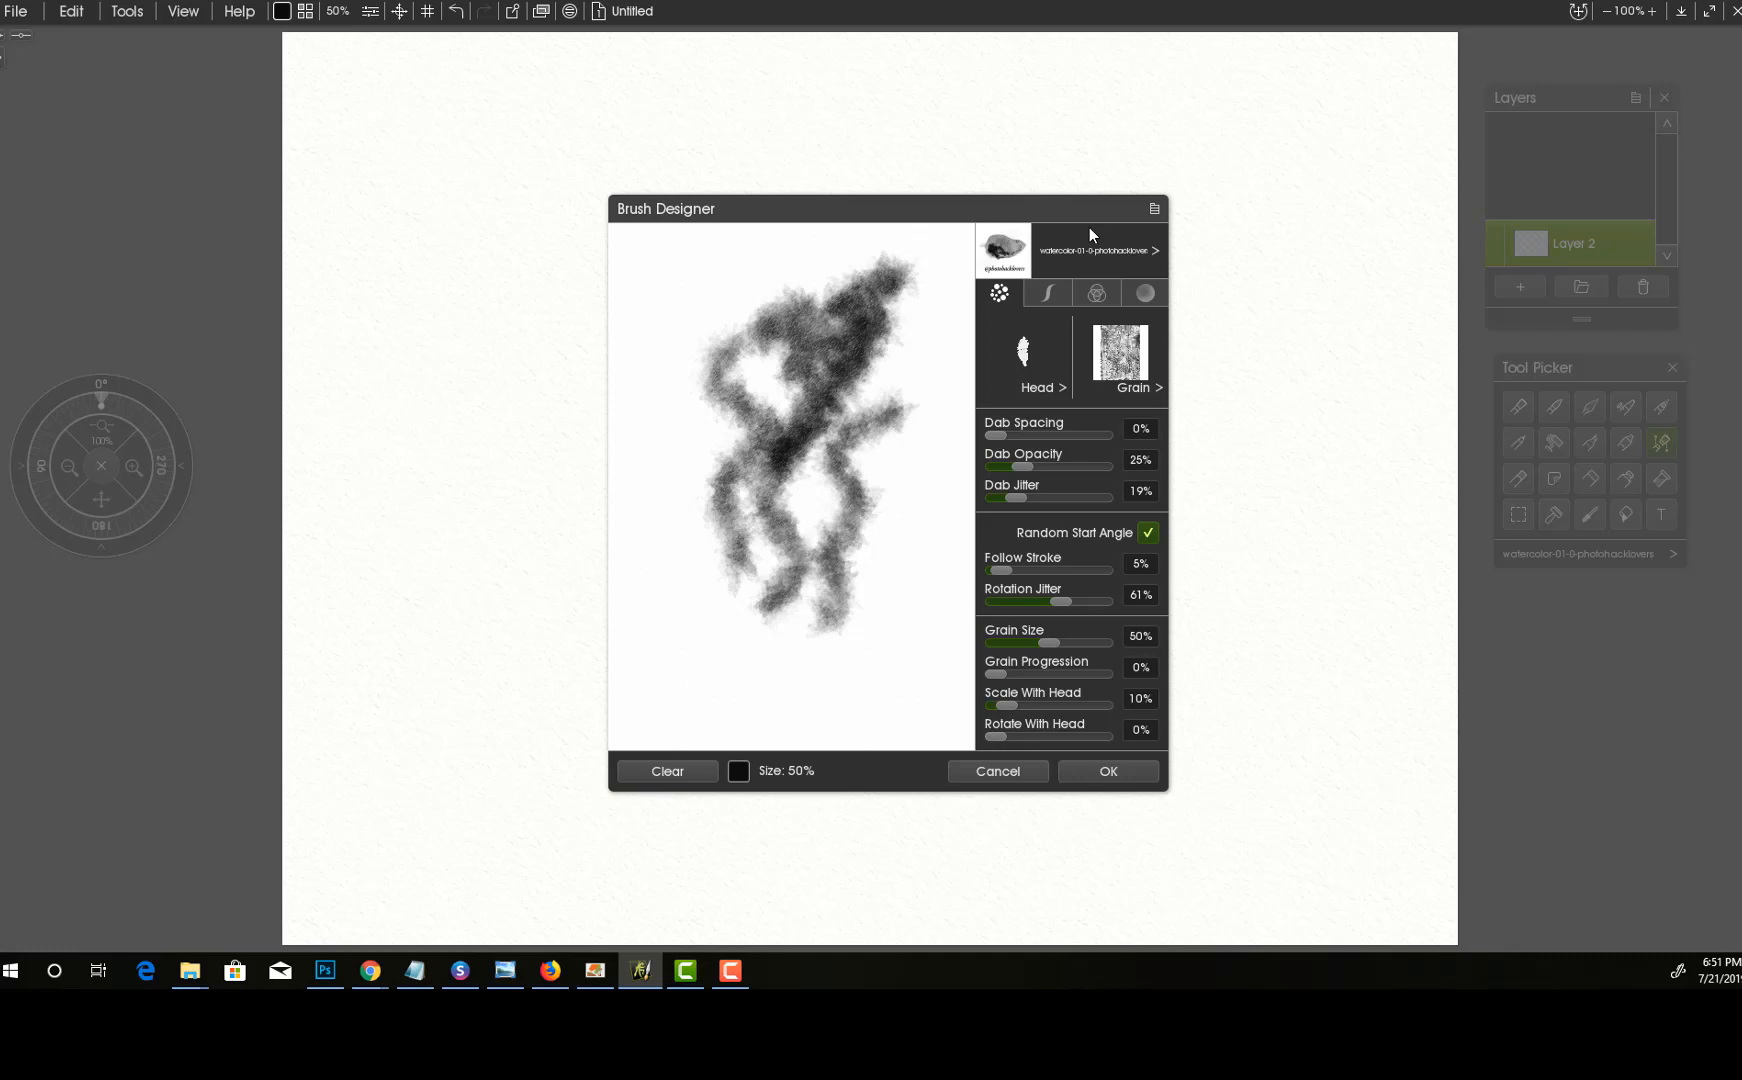
- Invert the Rotation setting for both Pen Twist and Tilt Direction in the brush's Stylus Properties
left_click(1155, 208)
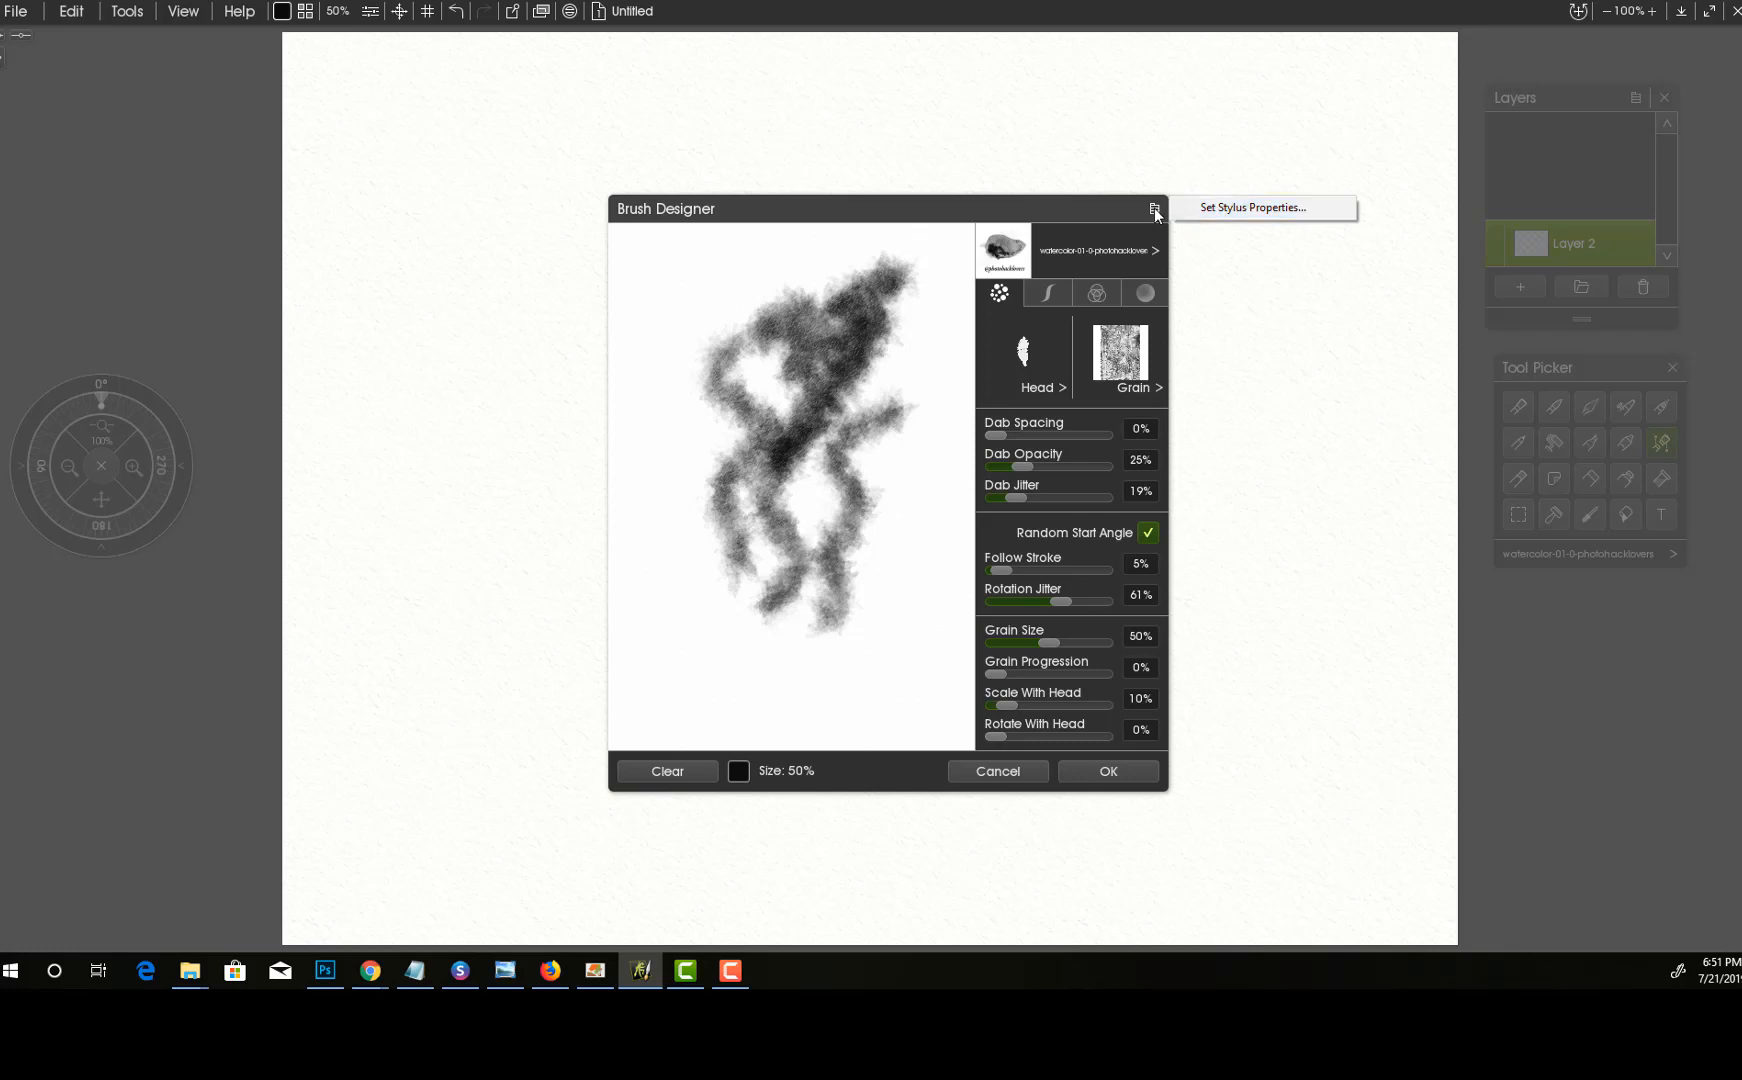
left_click(1215, 207)
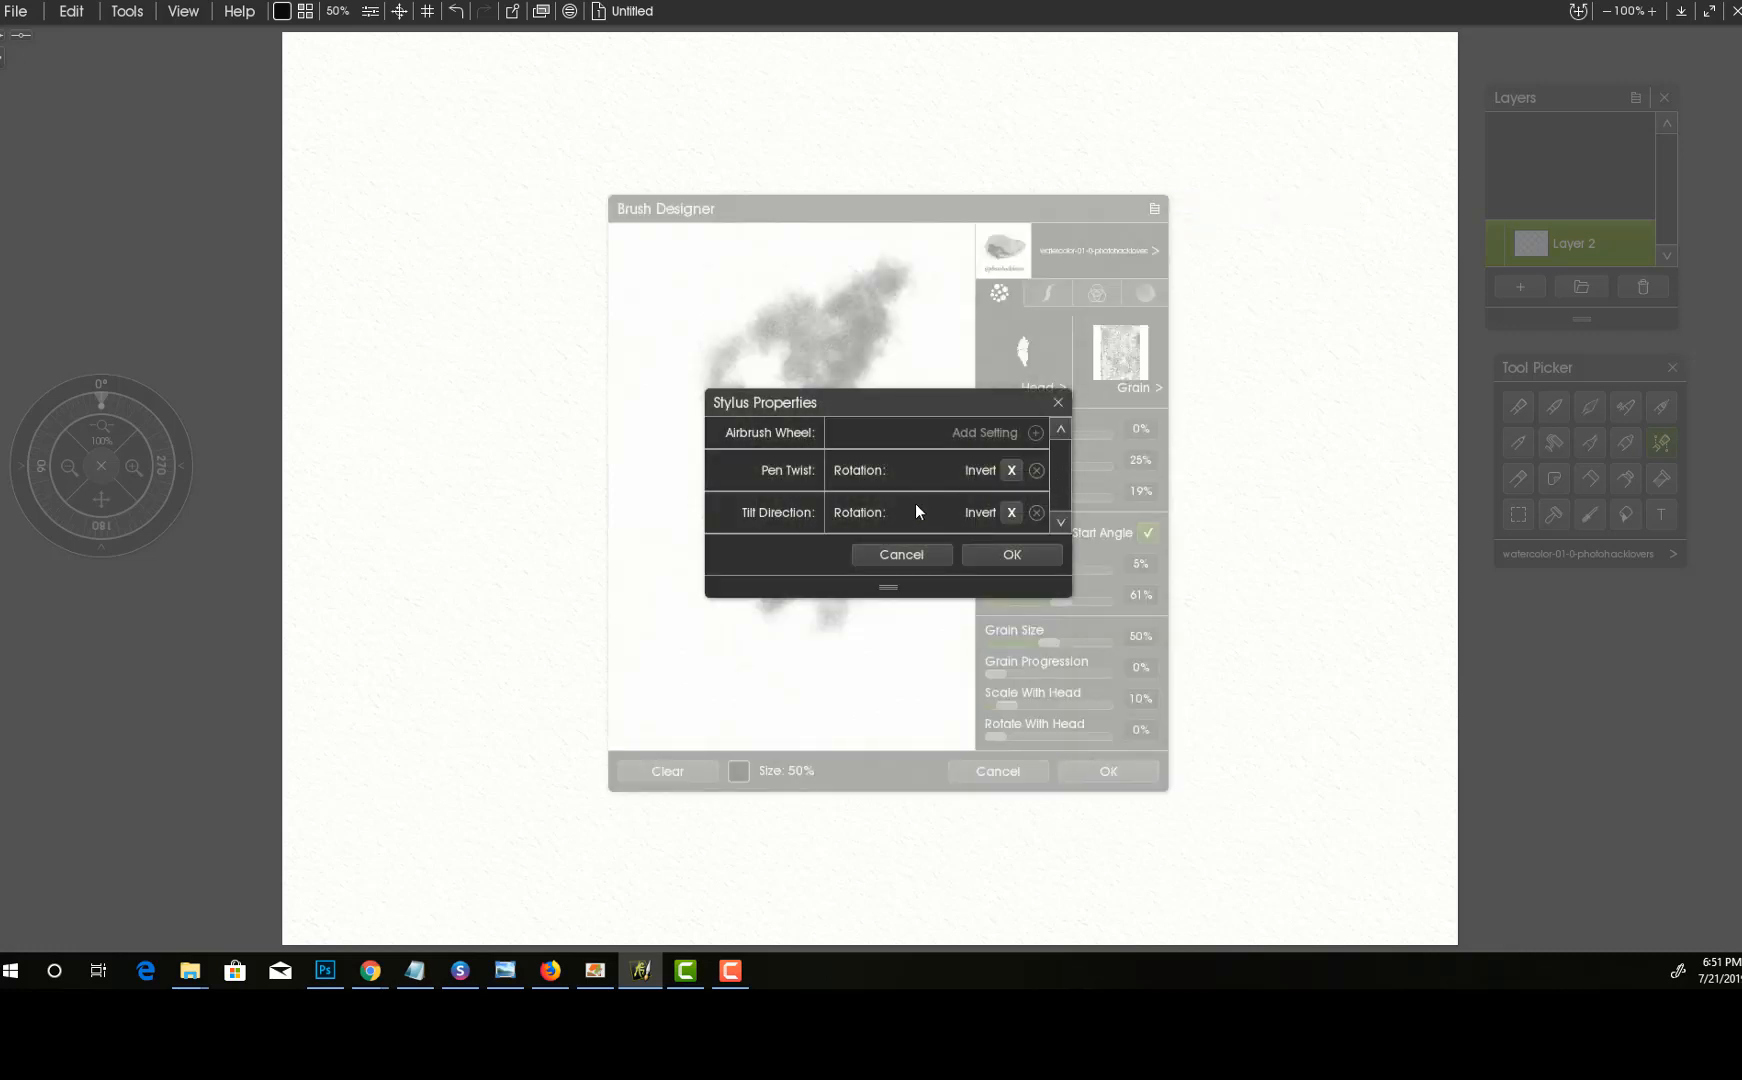
left_click(1013, 471)
left_click(1009, 513)
- Add an inverted Size setting to the Airbrush Wheel and accept the stylus properties
left_click(1017, 432)
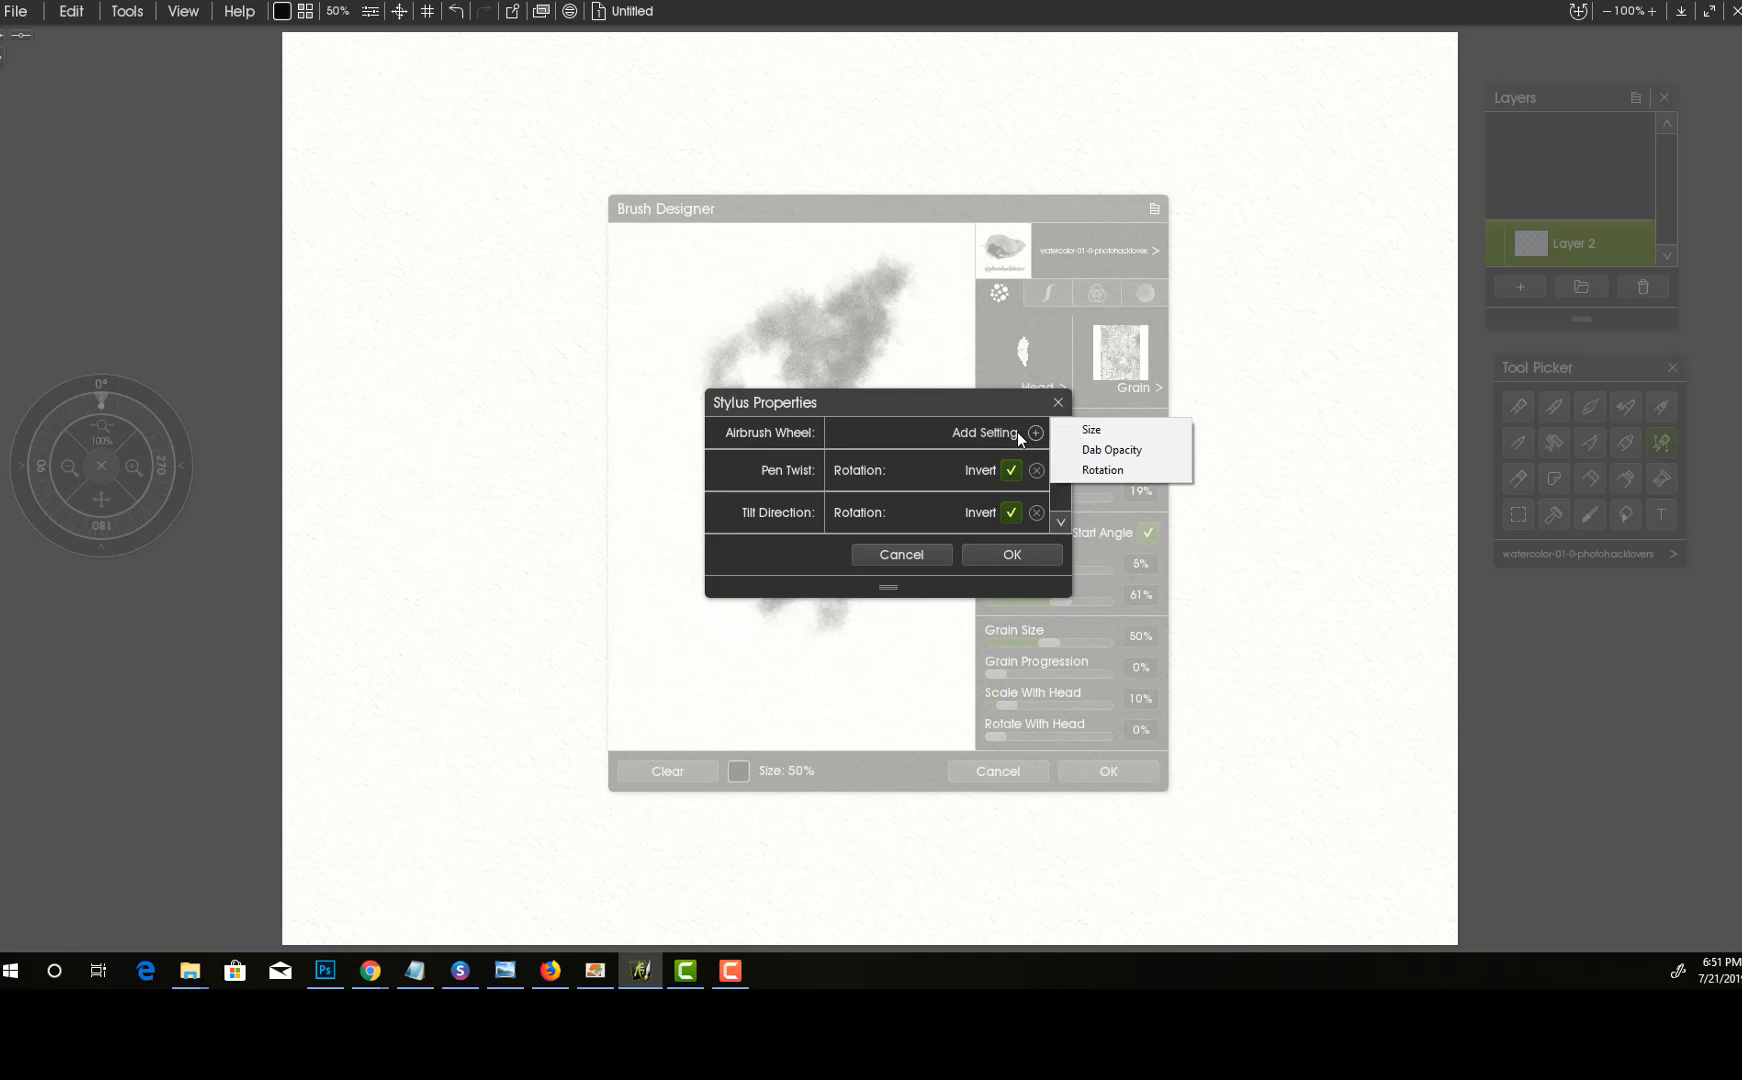
left_click(1111, 431)
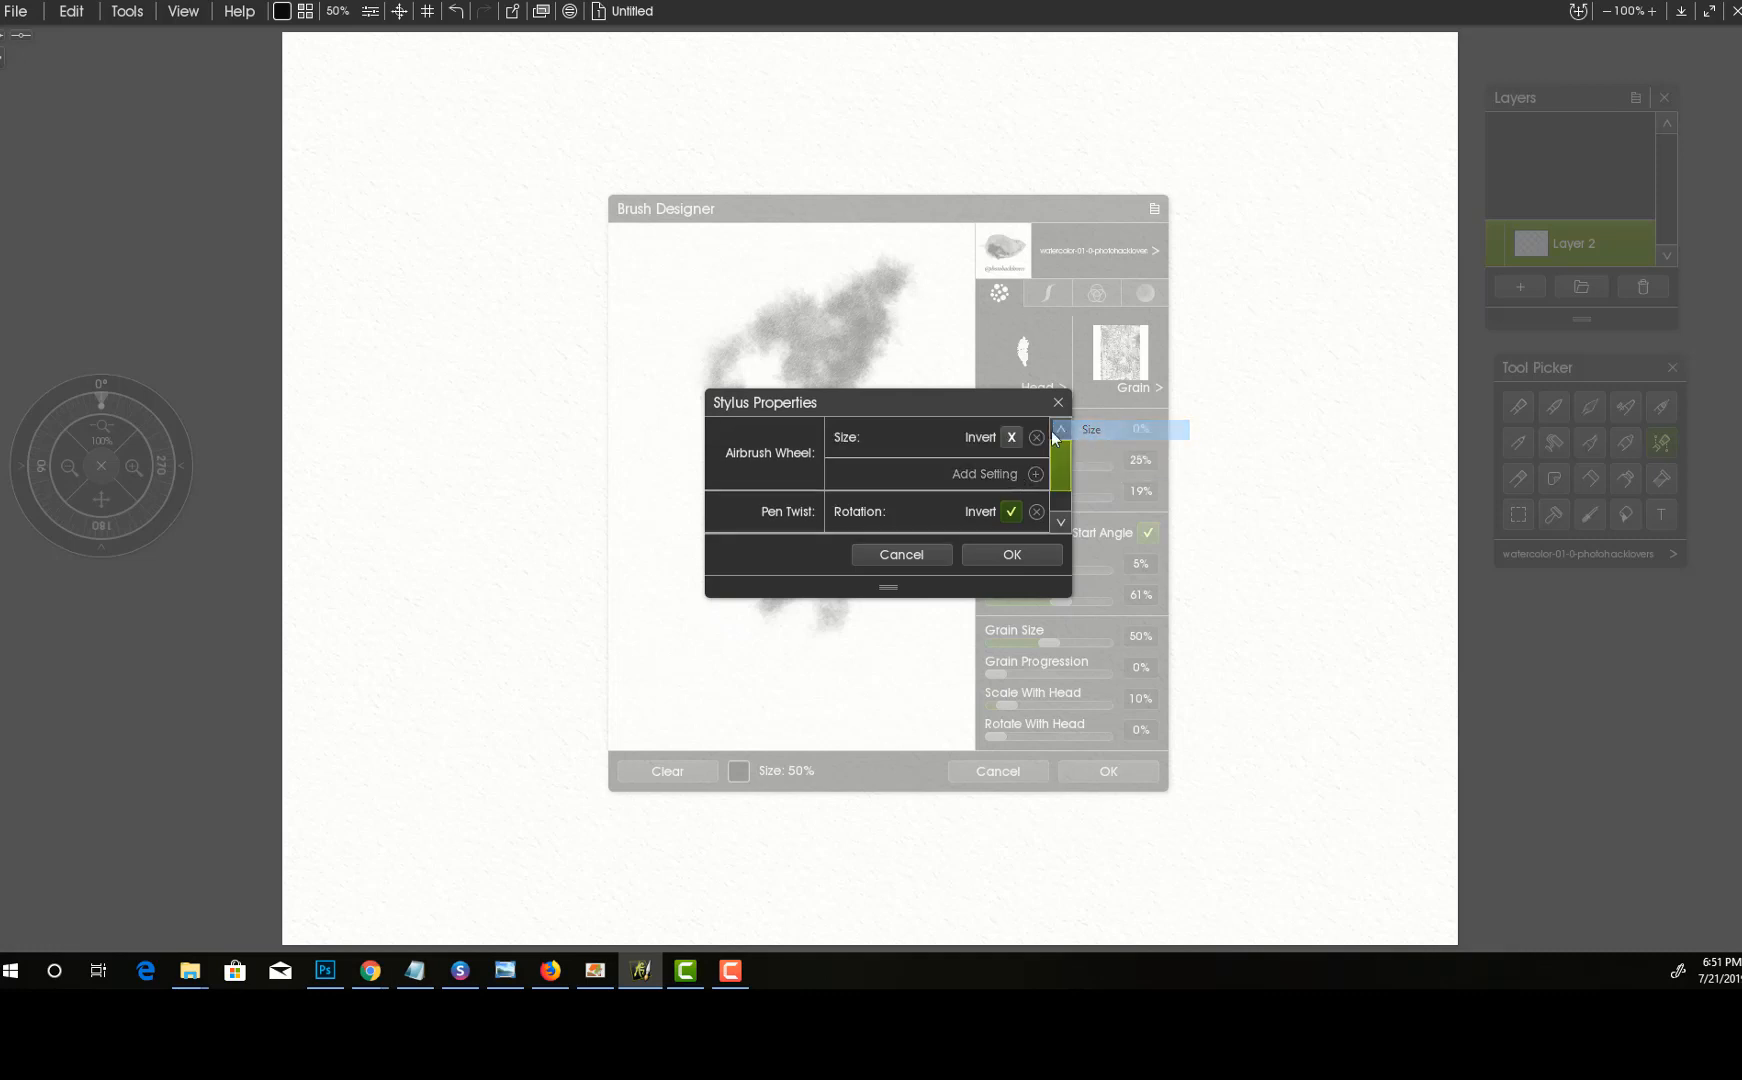
left_click(1013, 440)
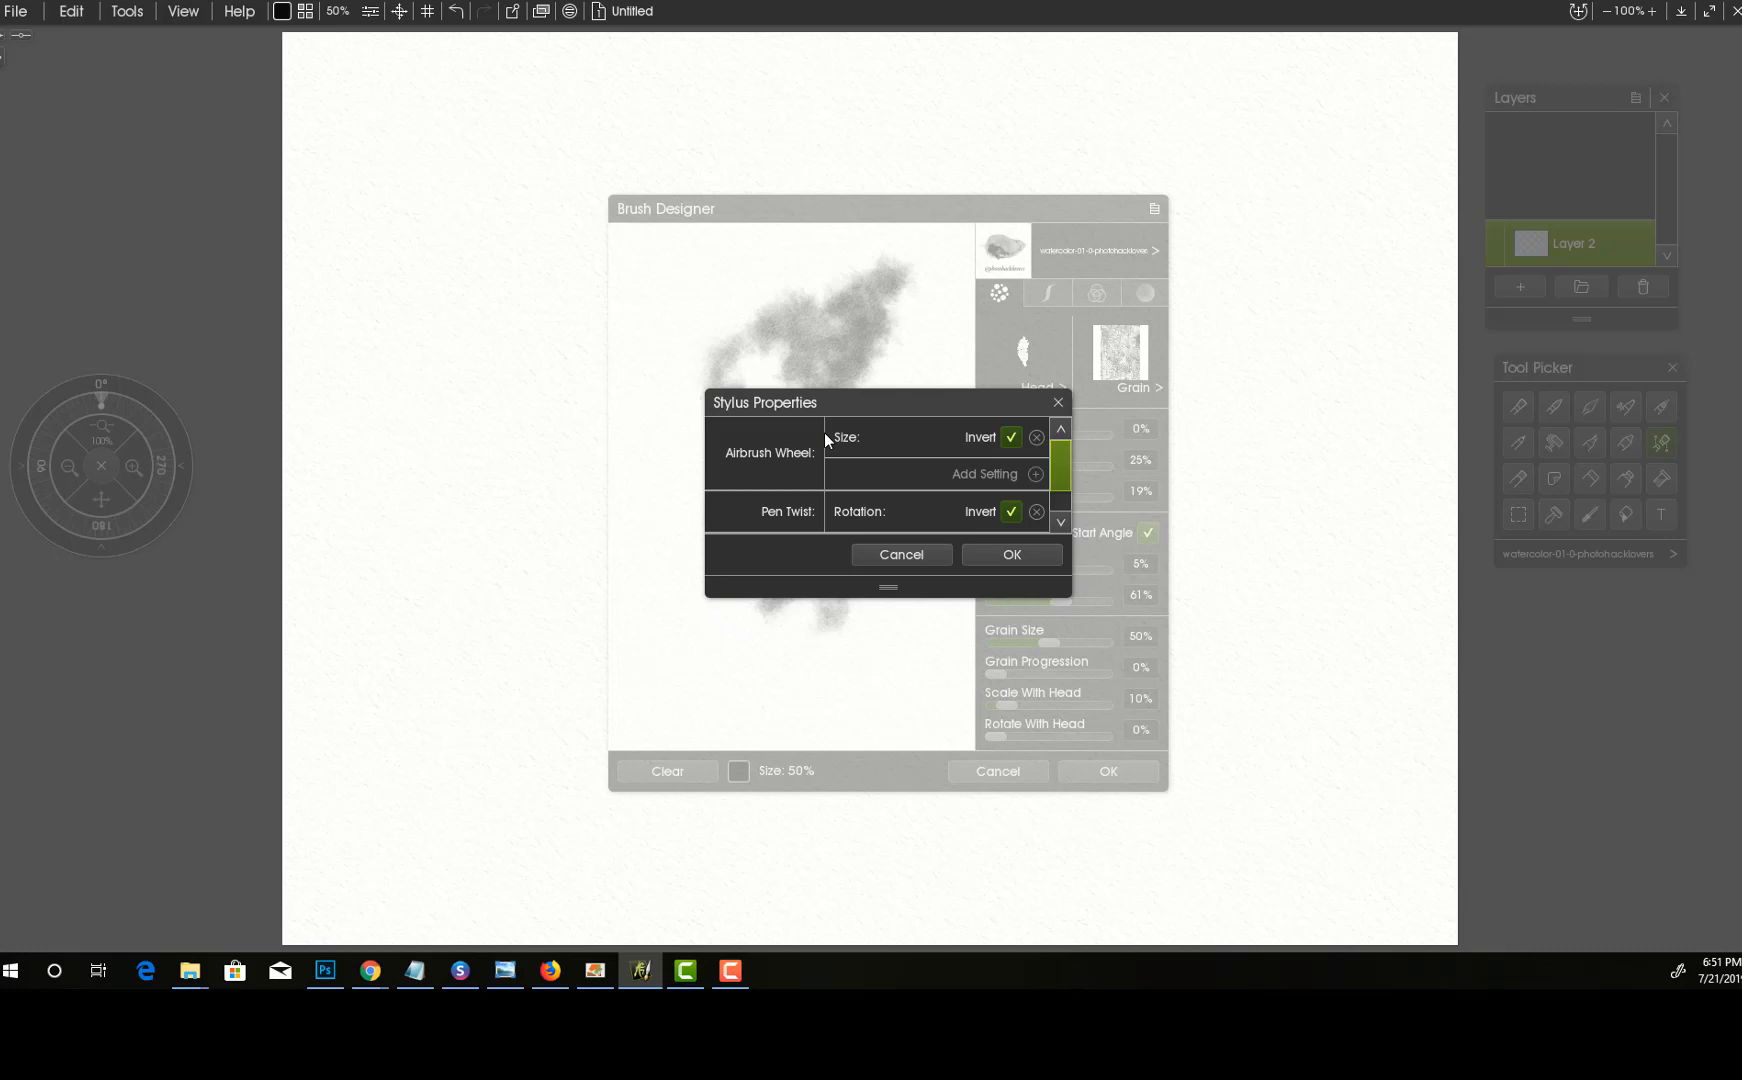
scroll(825, 437, "down", 1)
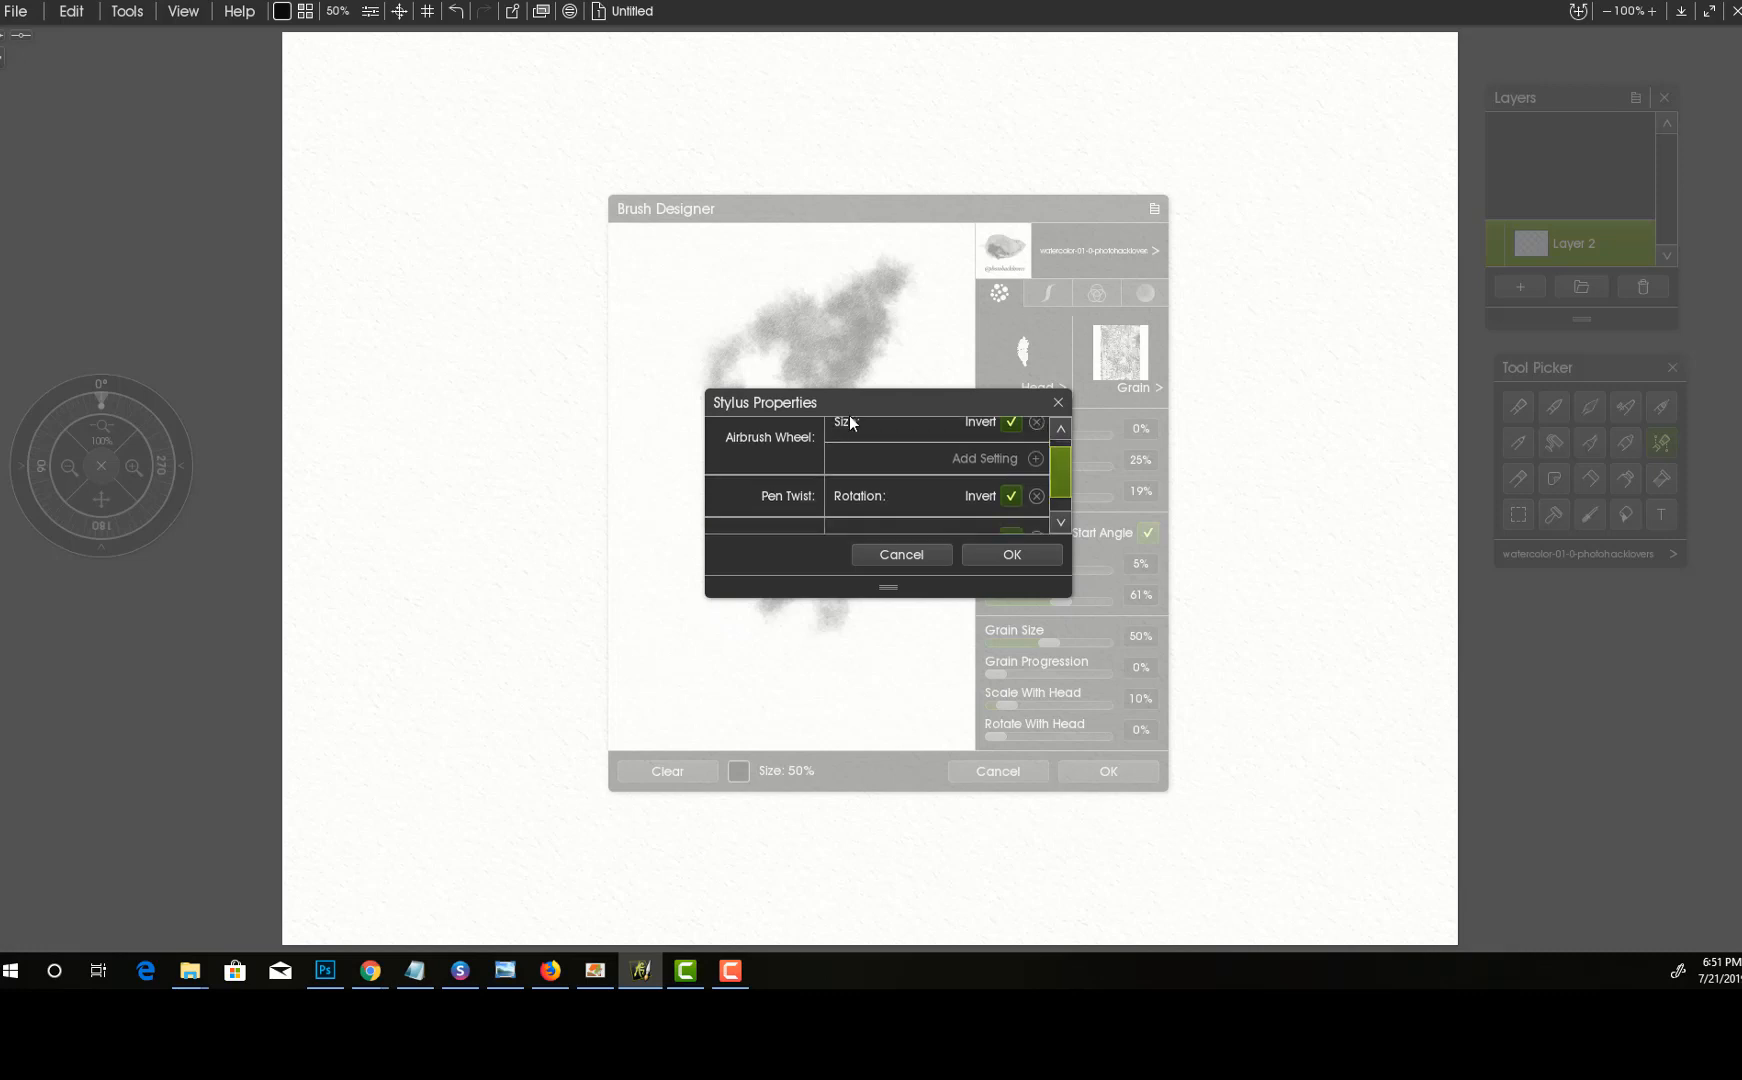
left_click(1066, 432)
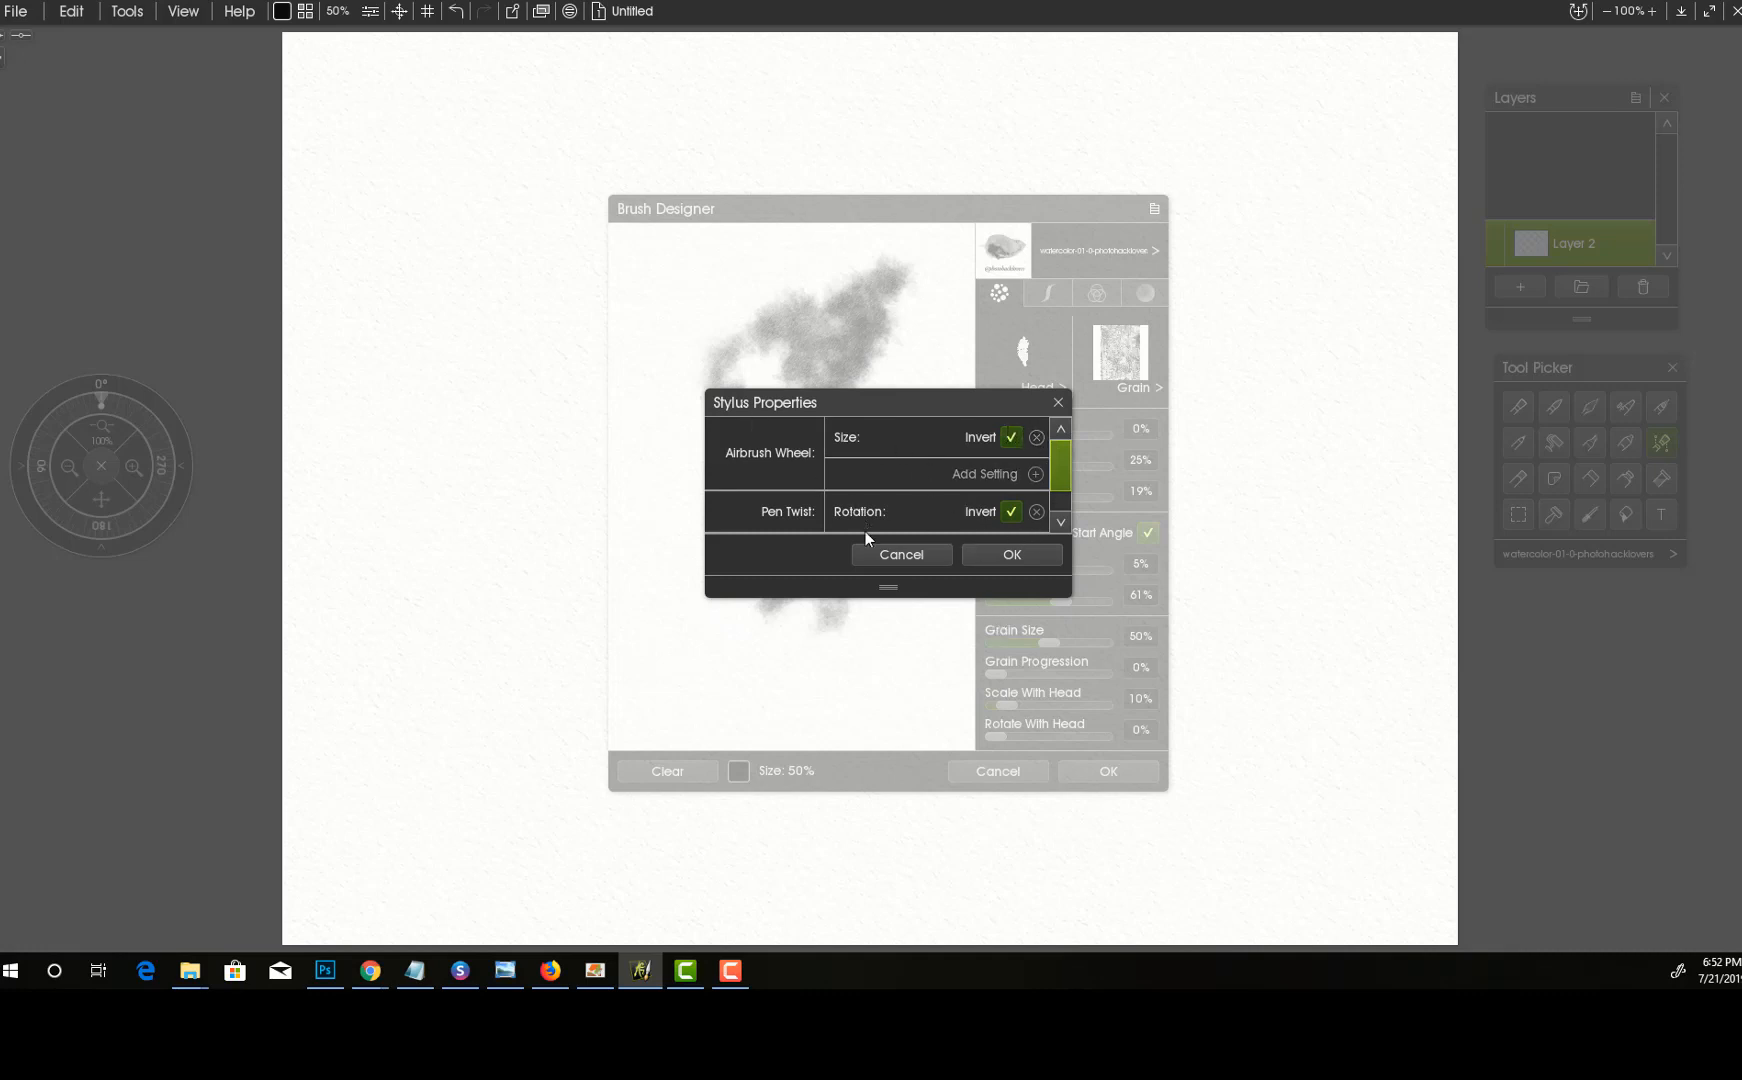
scroll(908, 436, "down", 1)
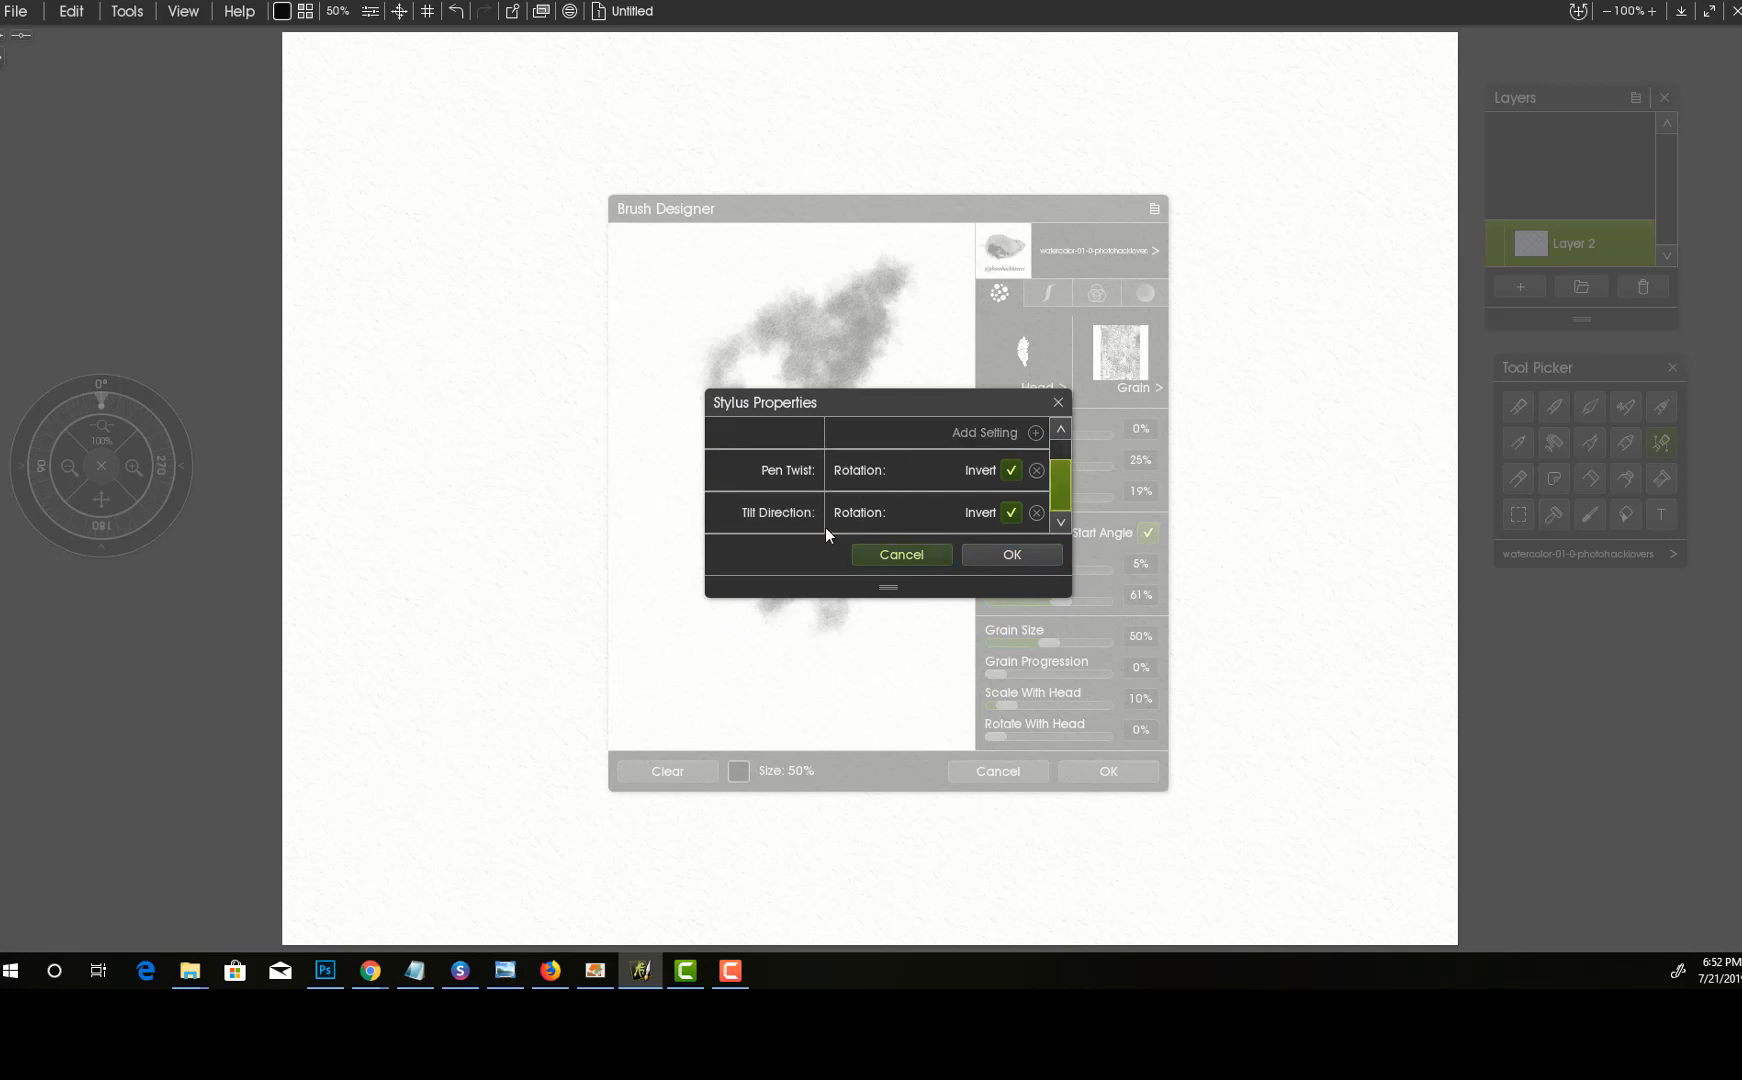
scroll(844, 504, "up", 1)
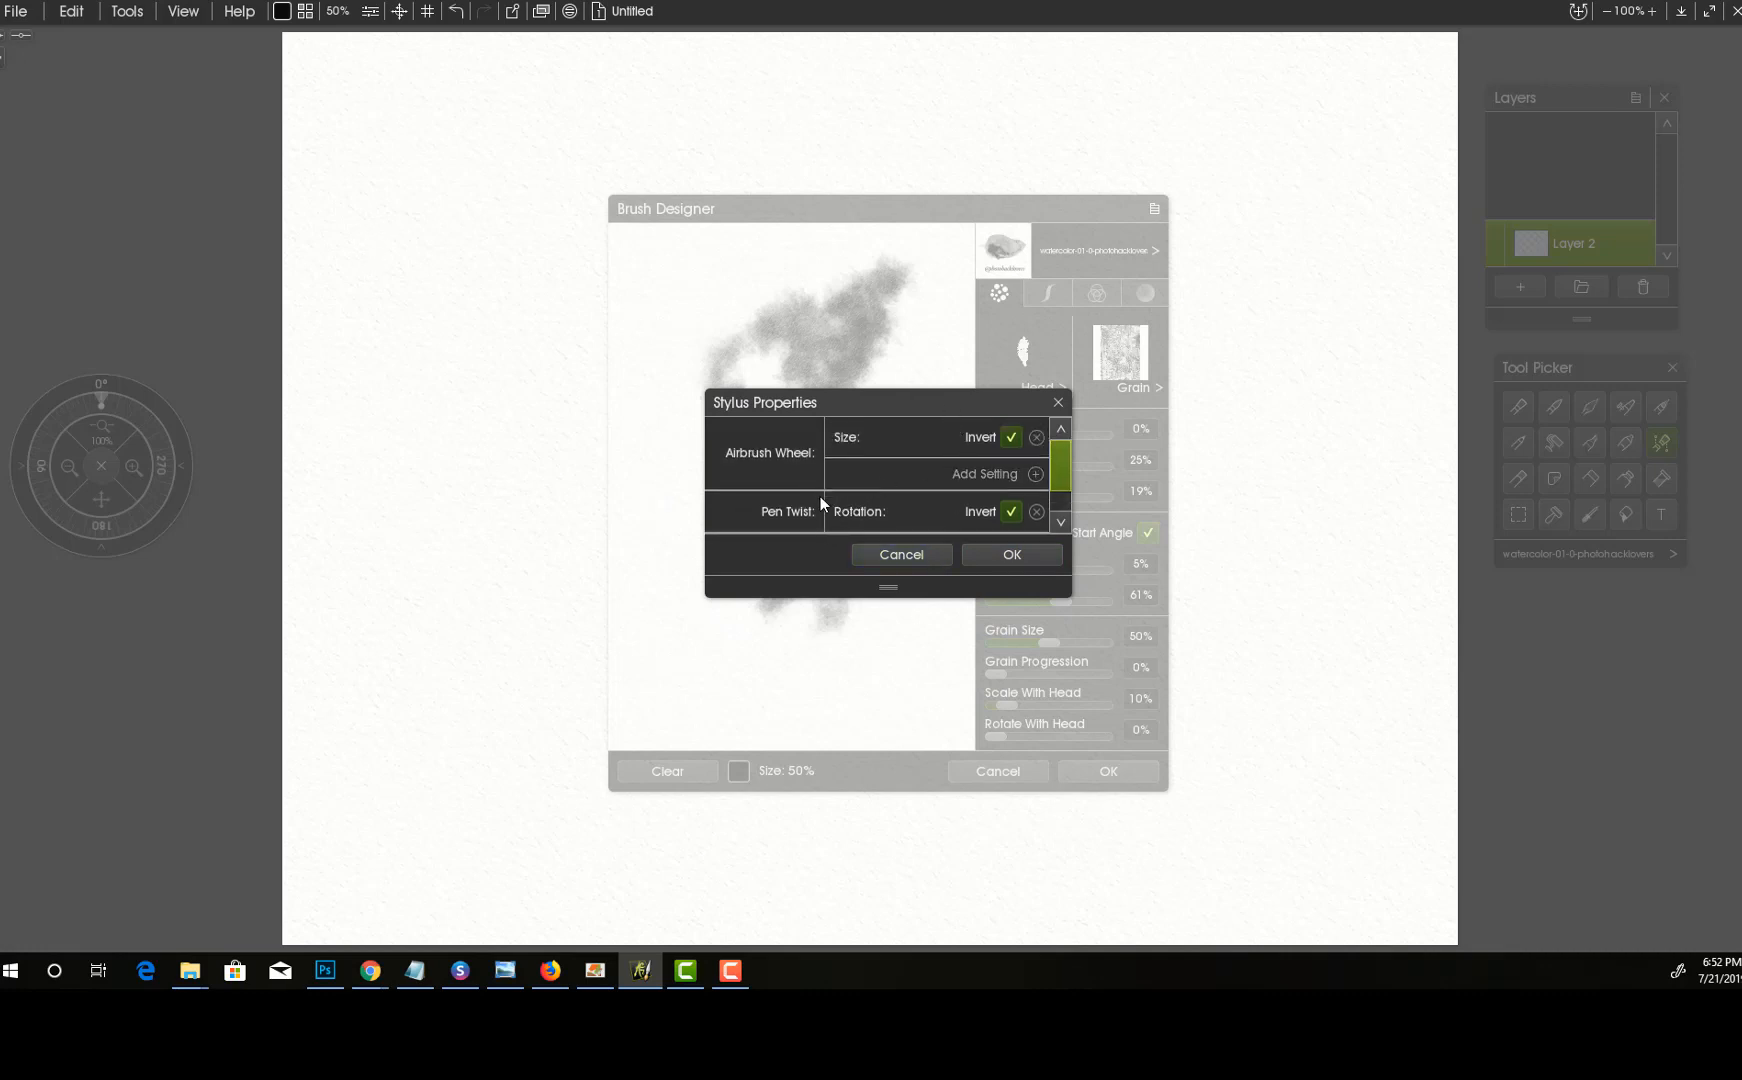
left_click(1010, 555)
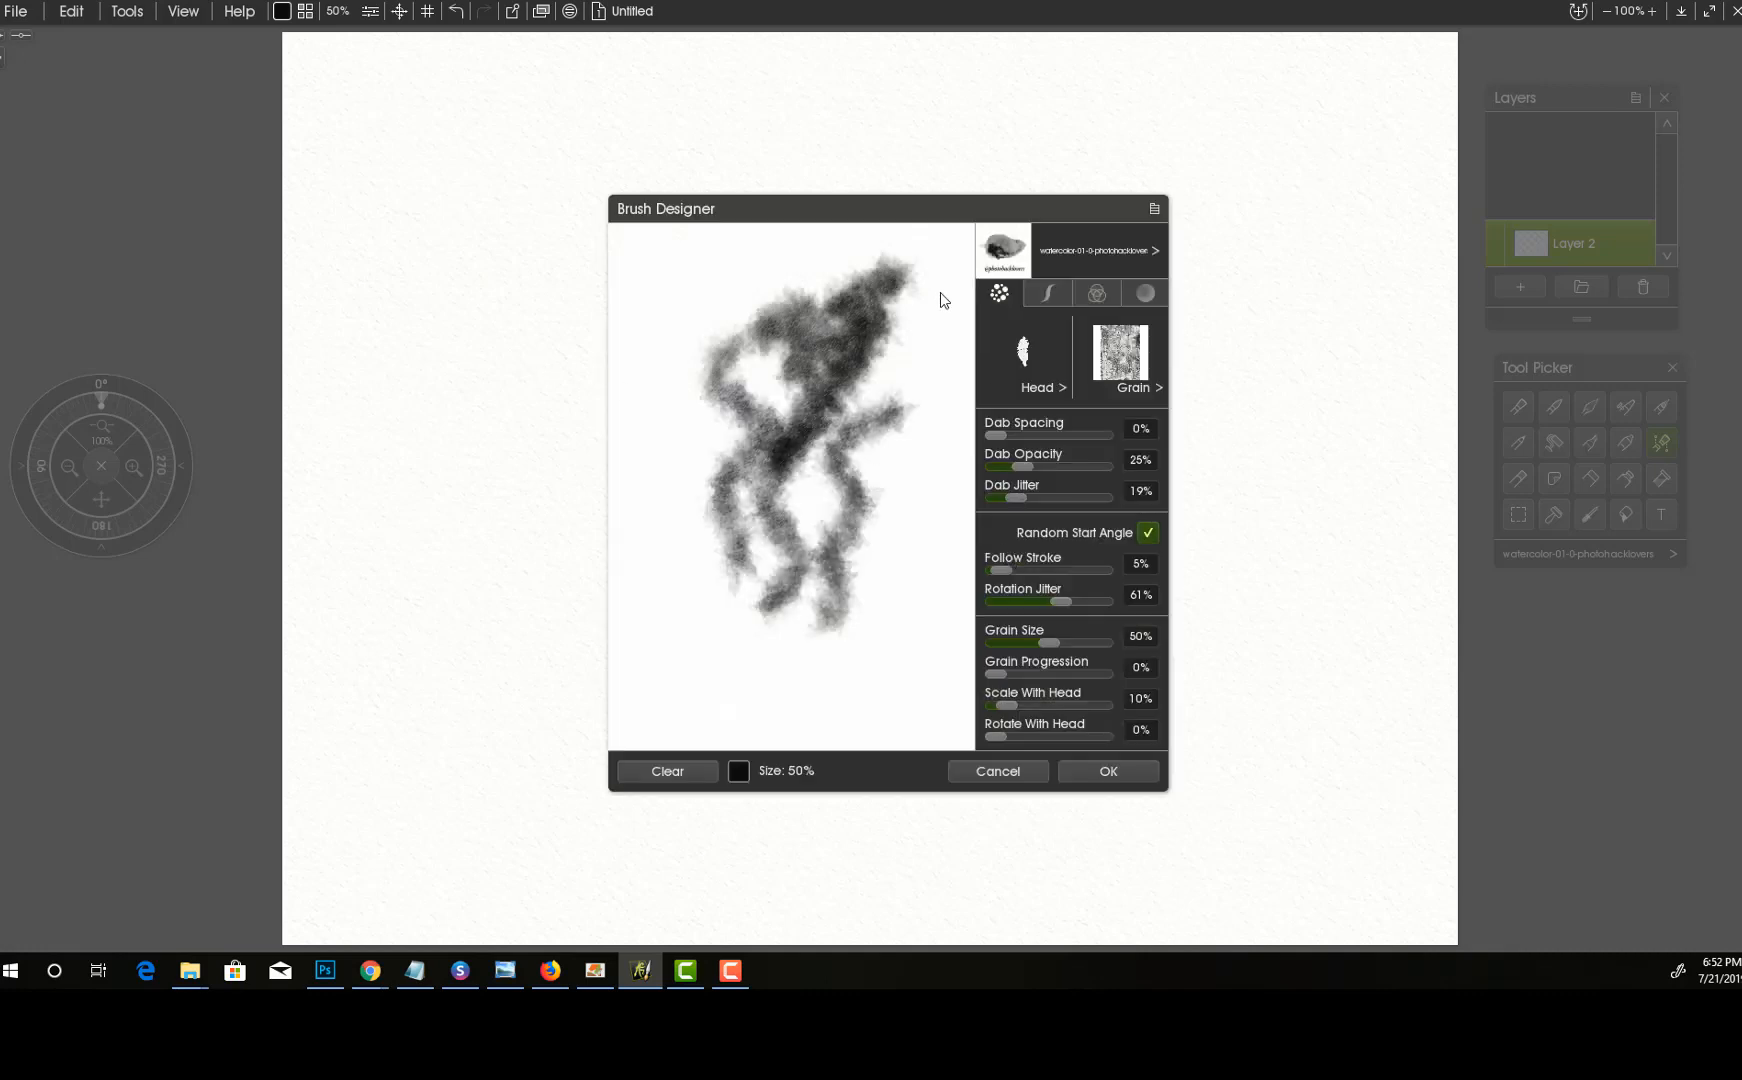
- Paint another test stroke along the right side of the test area and accept the Brush Designer settings
mouse_move(943, 292)
left_mouse_down()
mouse_move(887, 416)
mouse_move(818, 451)
mouse_move(900, 419)
mouse_move(887, 458)
left_mouse_up()
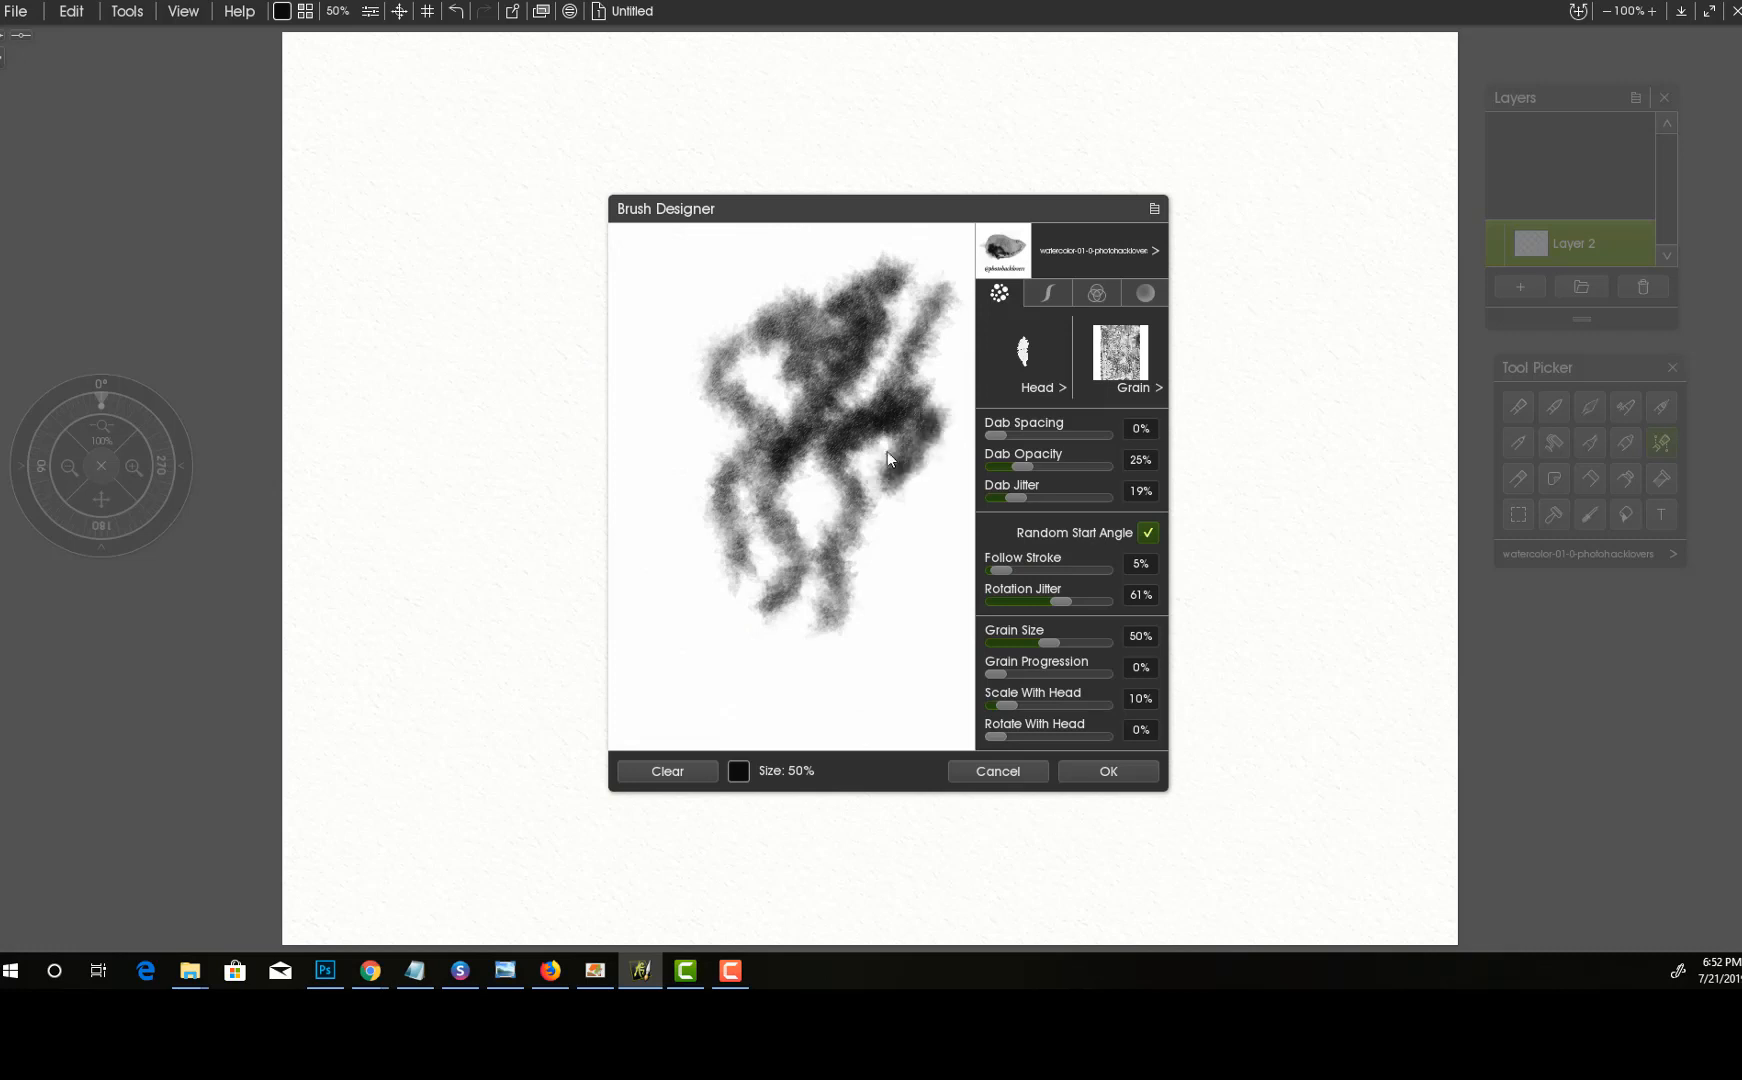
left_click(1110, 771)
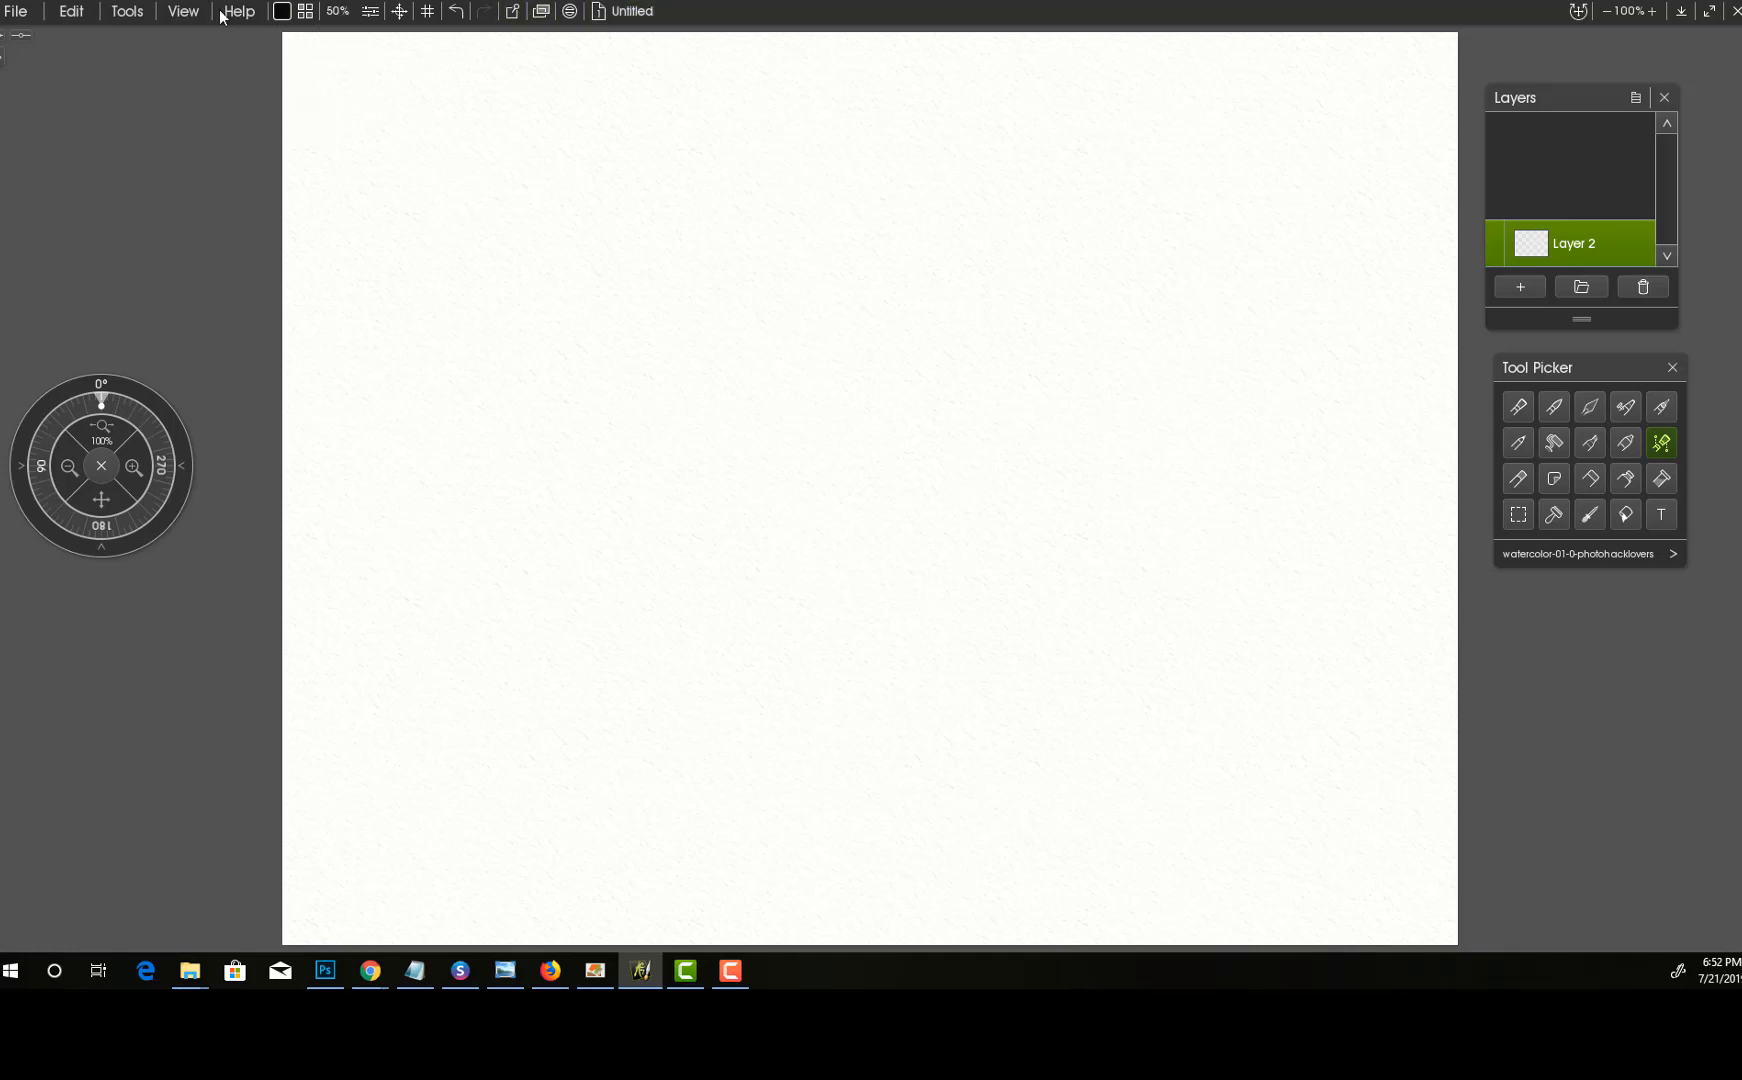
- Show the tool presets and start a new preset assigned to the mywatercolorbrush group
left_click(120, 12)
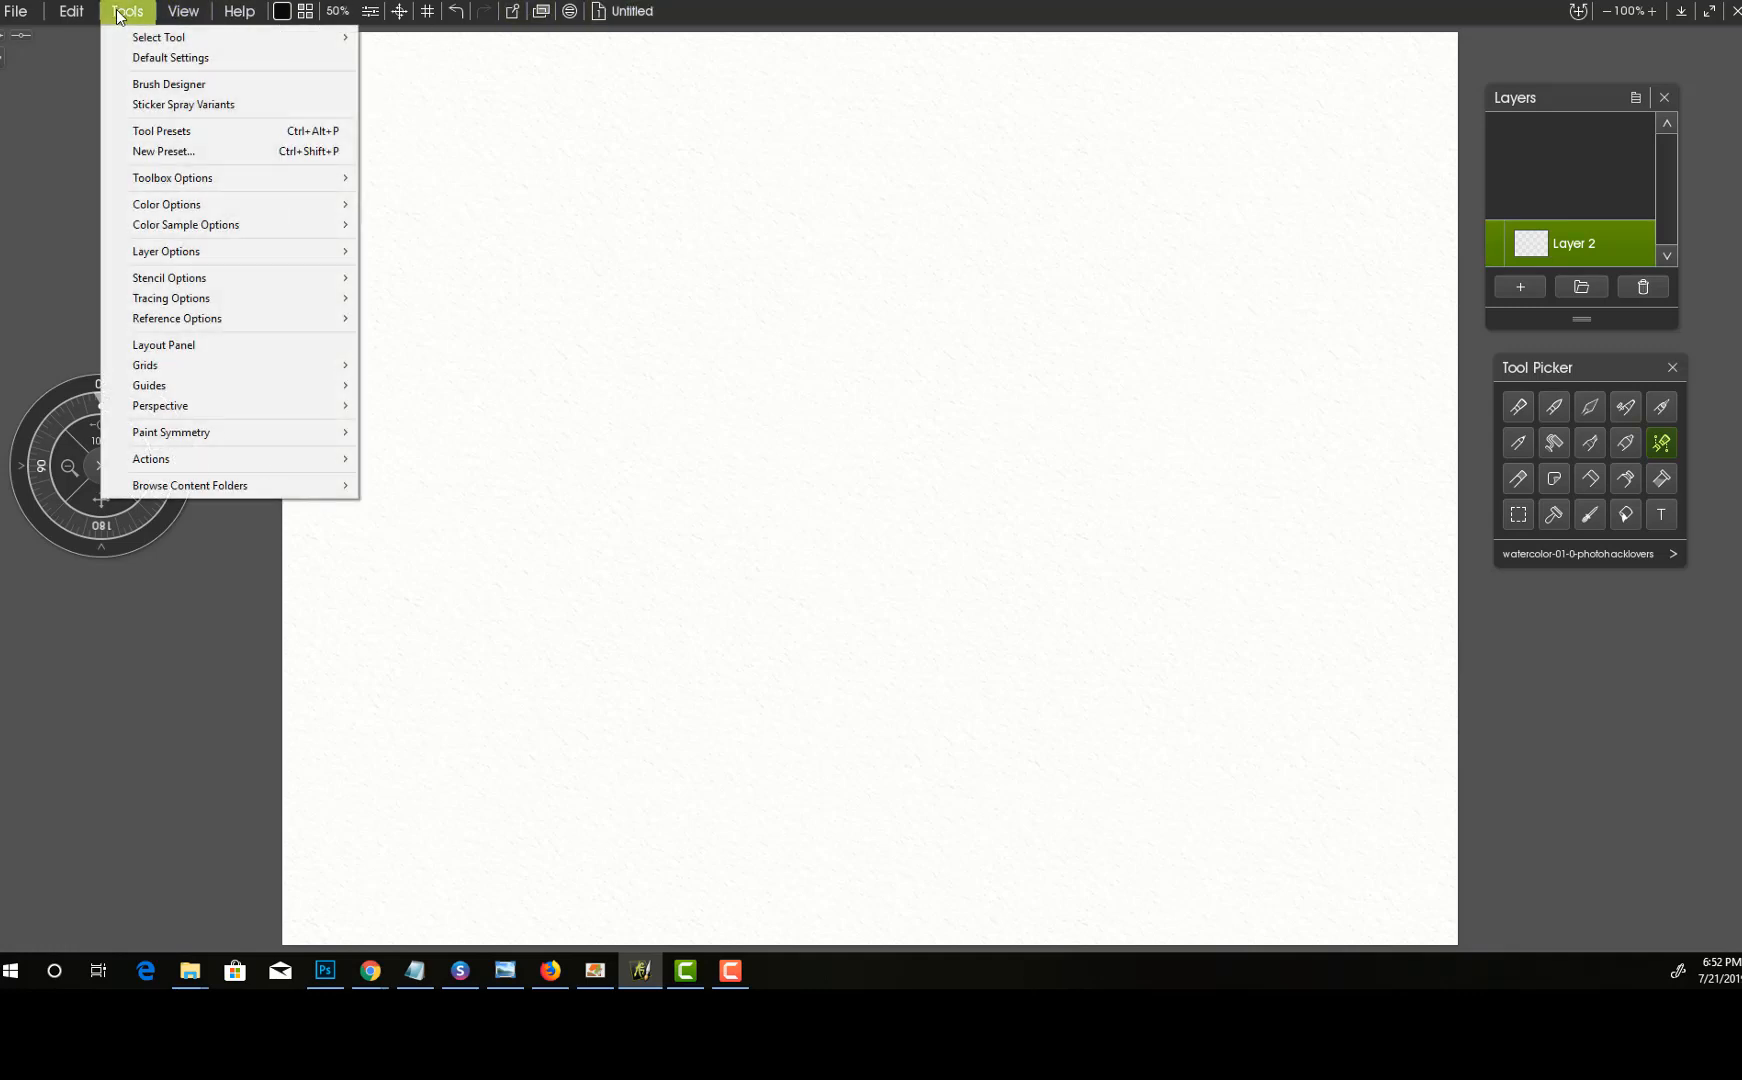
left_click(170, 131)
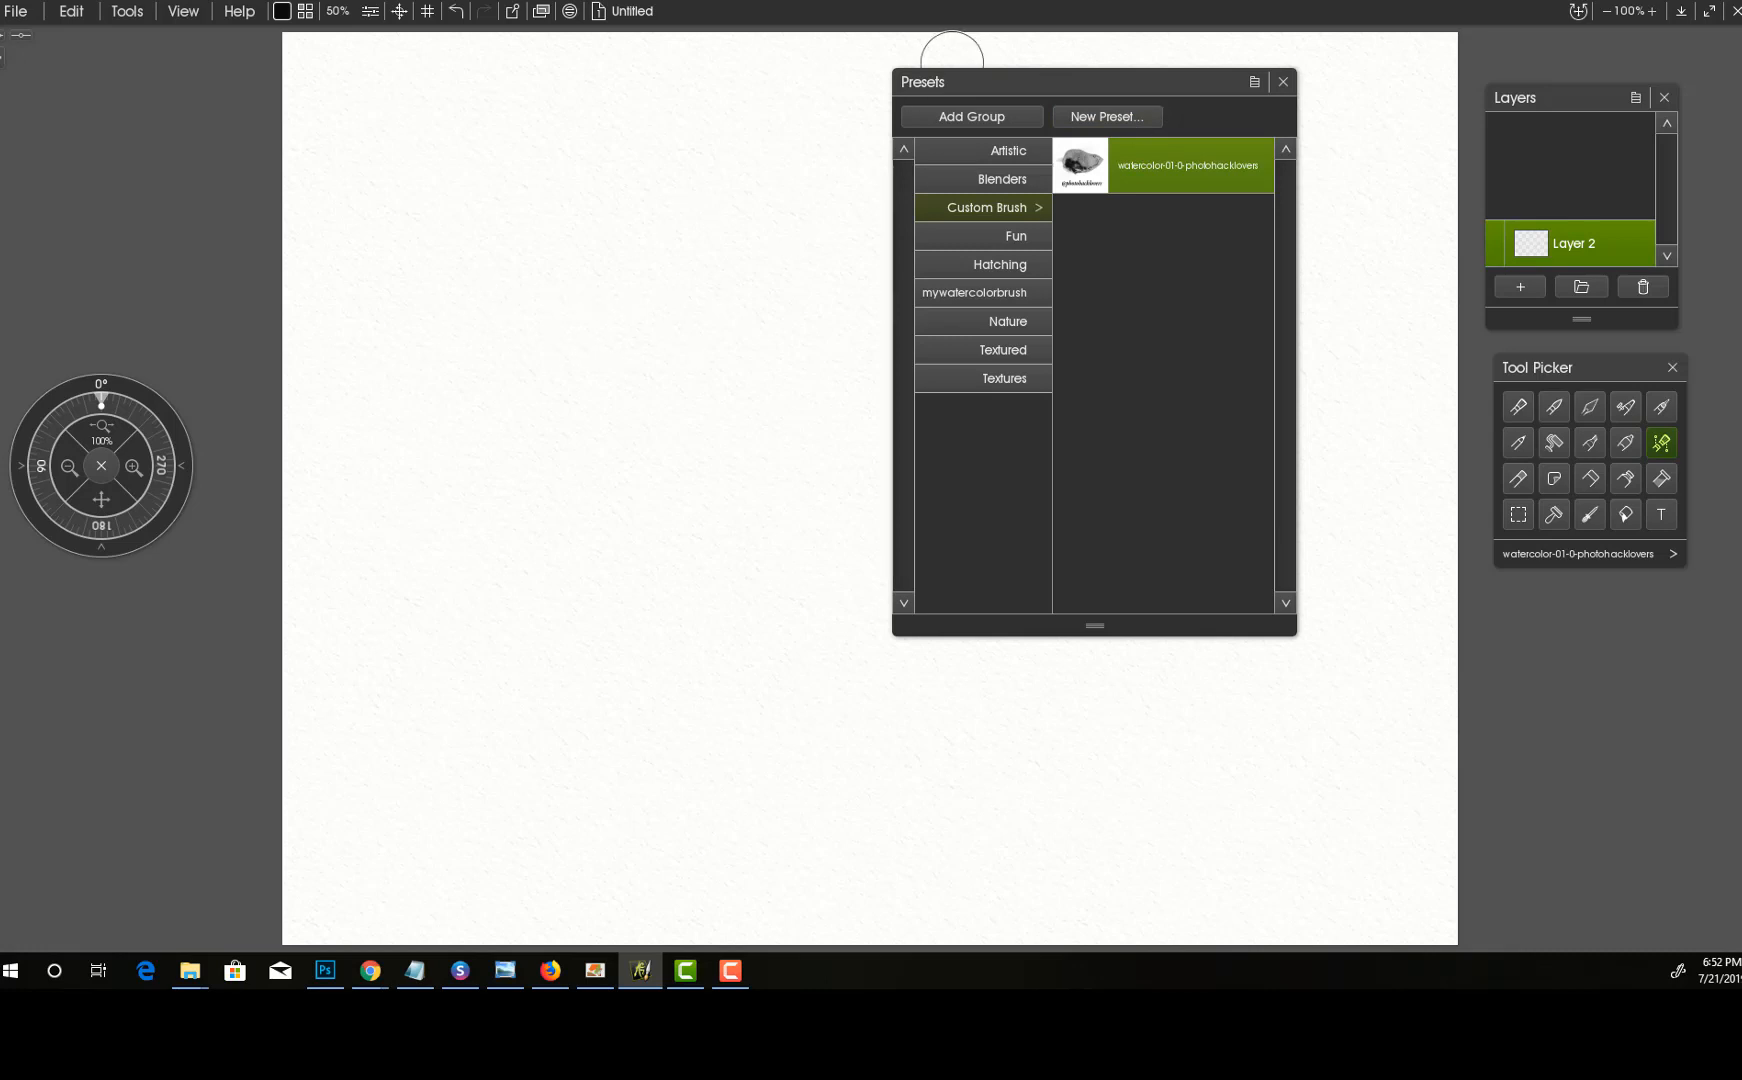
left_click_drag(978, 84, 771, 96)
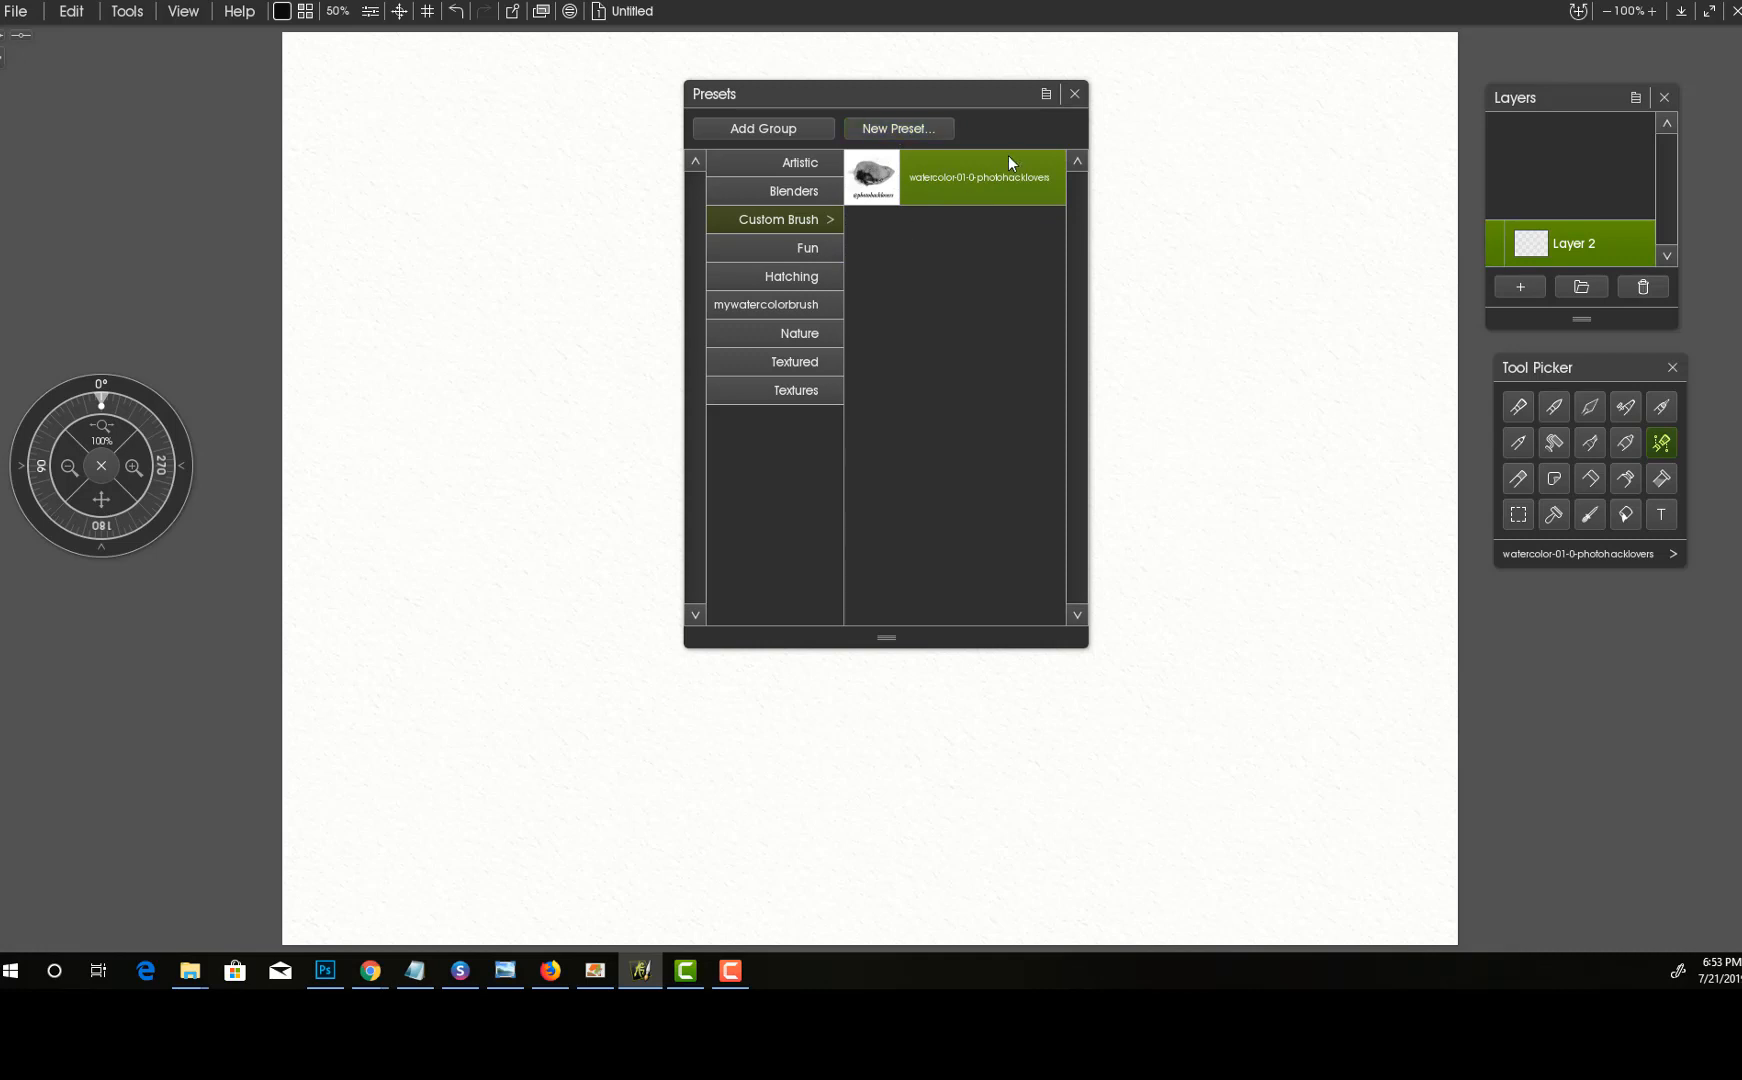
left_click(862, 131)
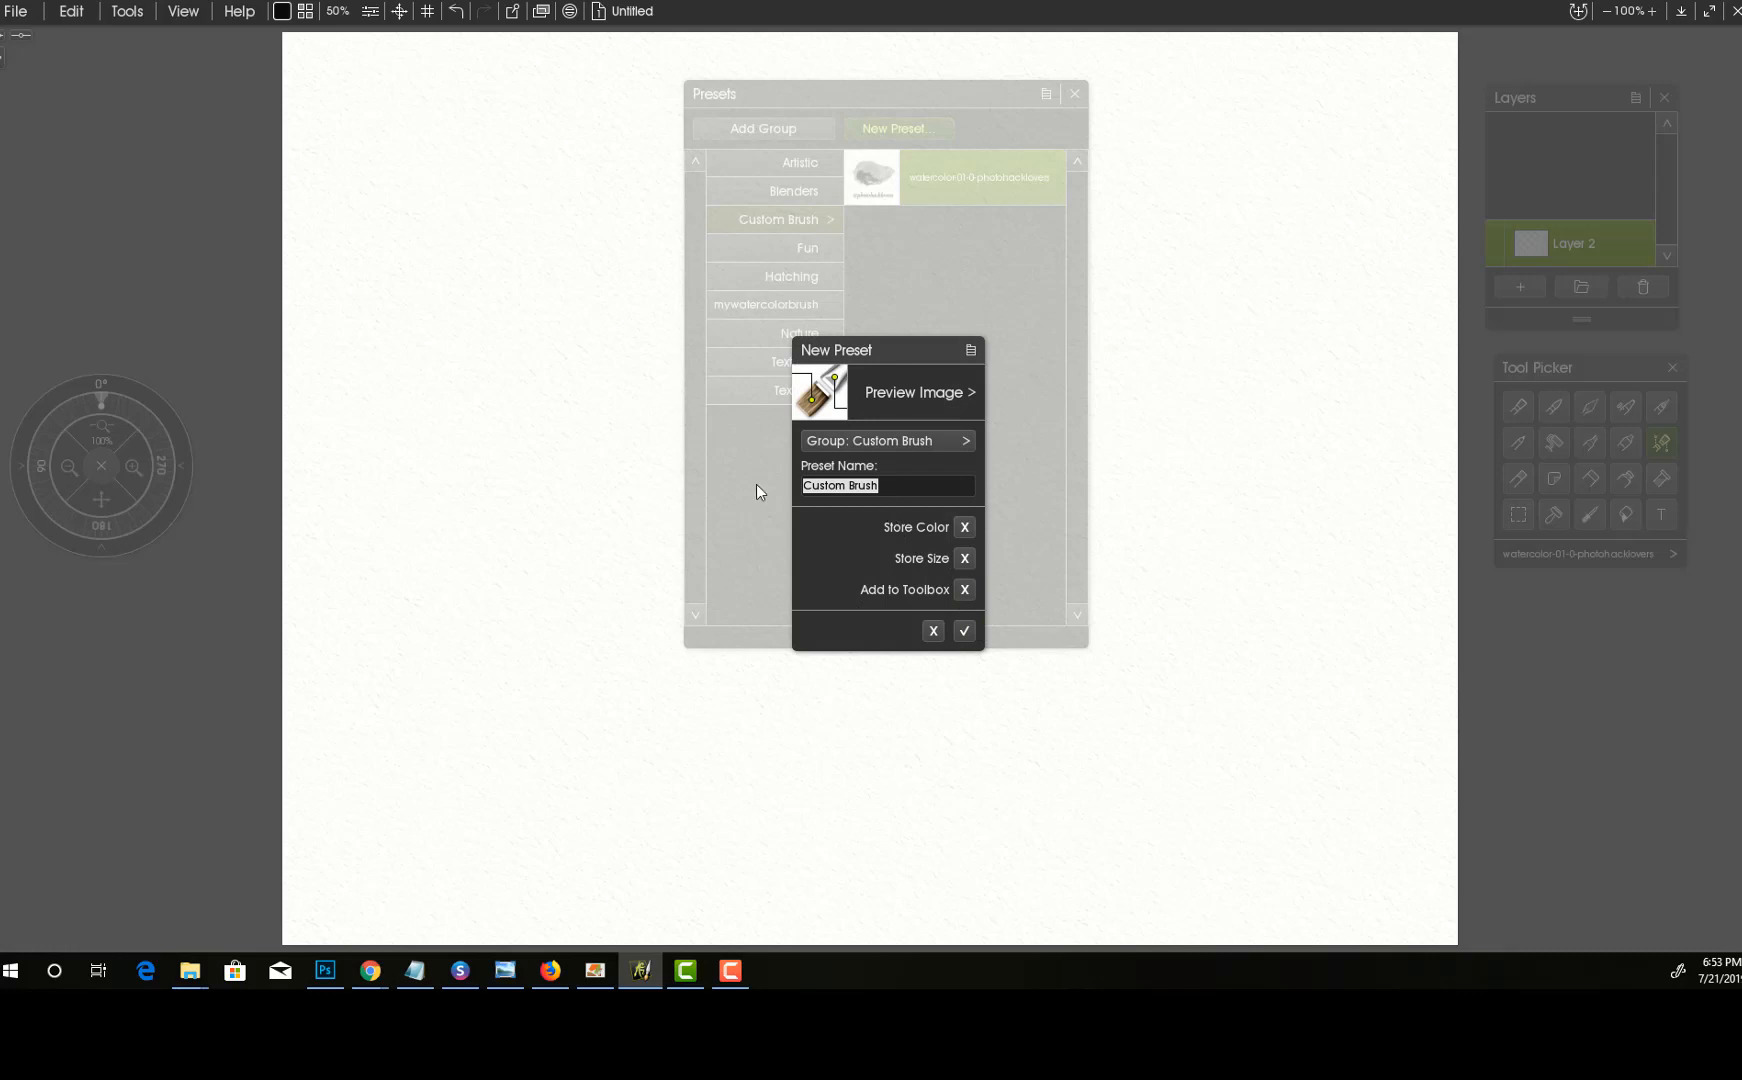
left_click(898, 446)
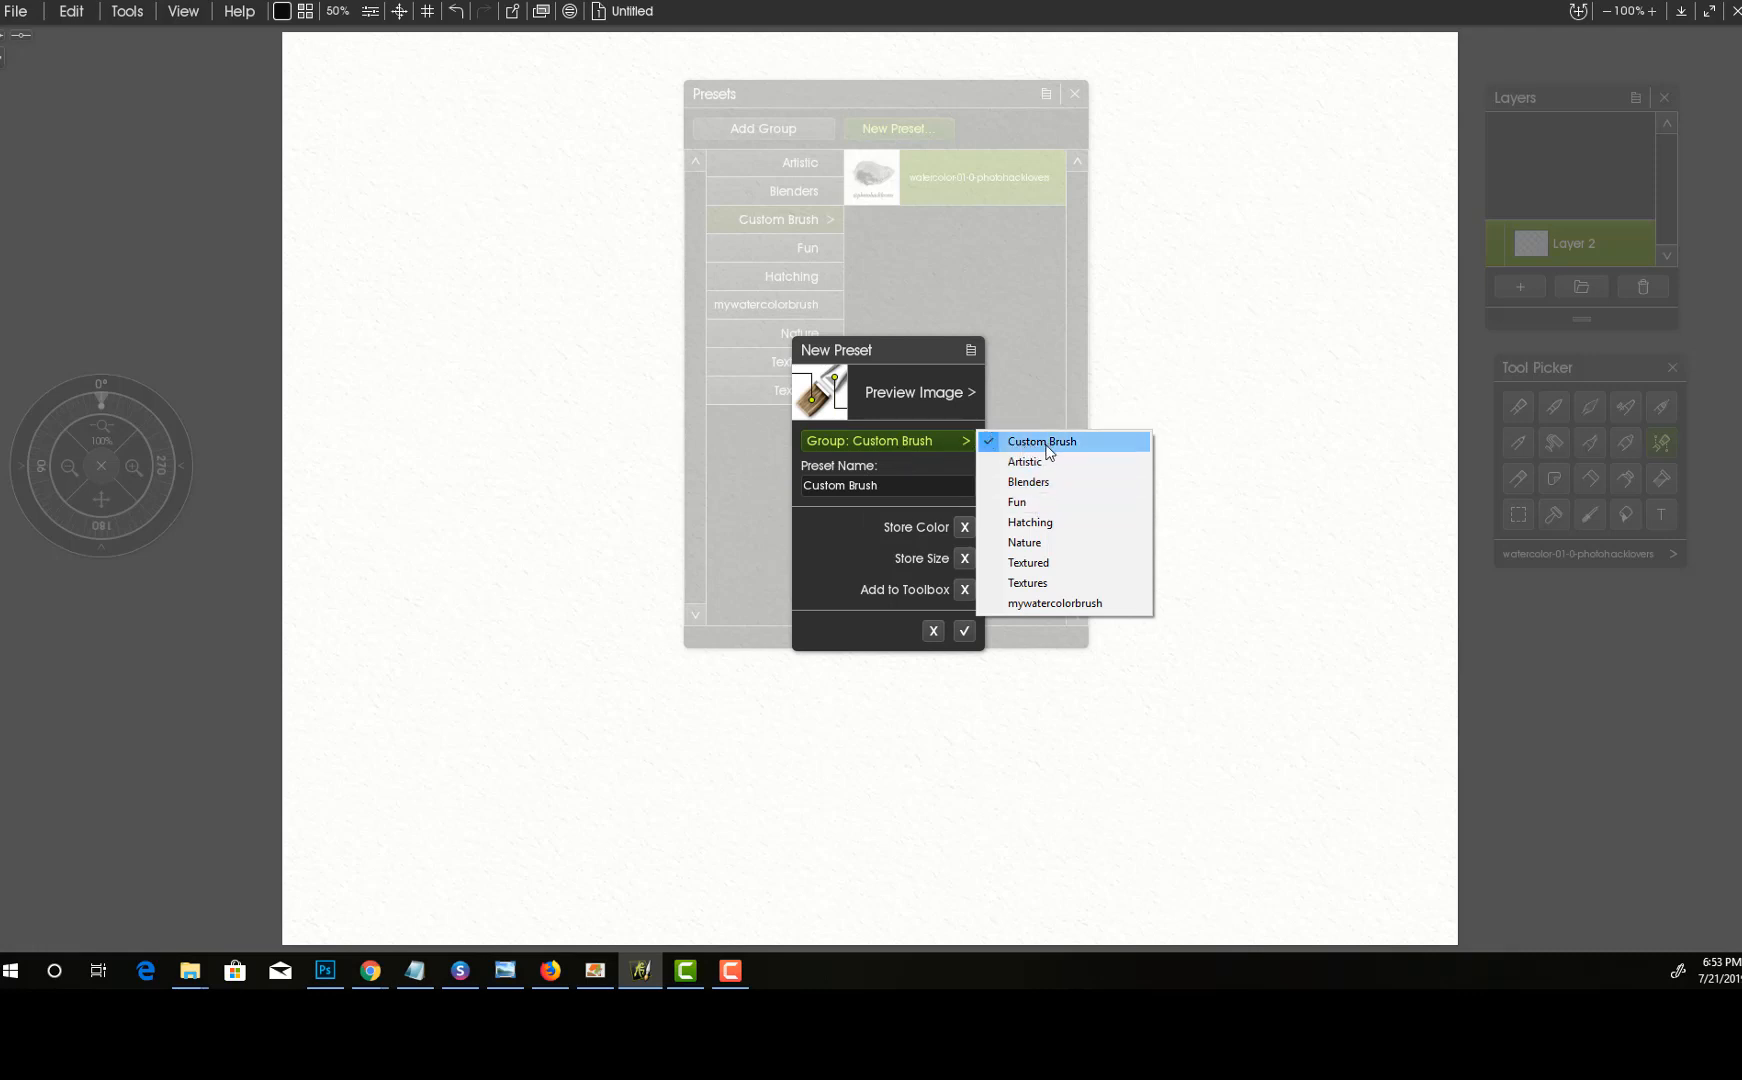
left_click(1117, 603)
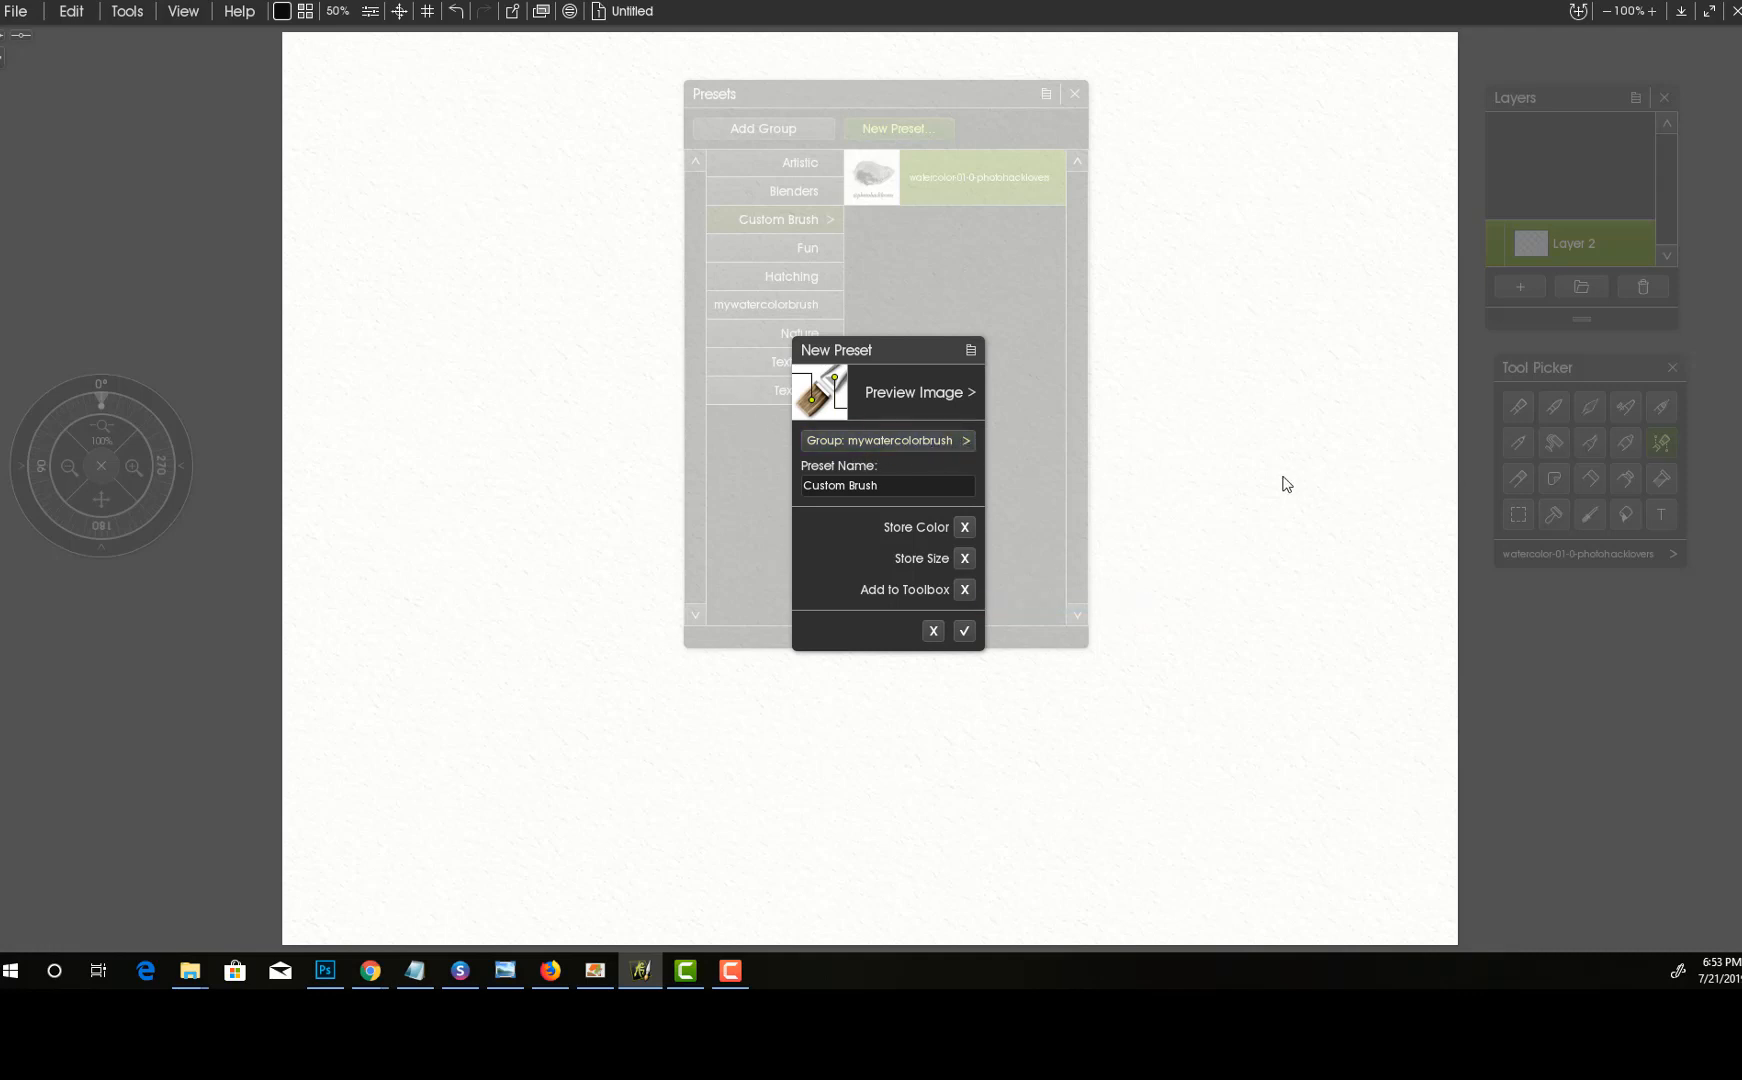
- Name the new preset "watercolor demo" and enable Store Color, Store Size and Add to Toolbox
left_click_drag(887, 482, 650, 484)
type("watercolor demo")
left_click(964, 527)
left_click(962, 559)
left_click(964, 590)
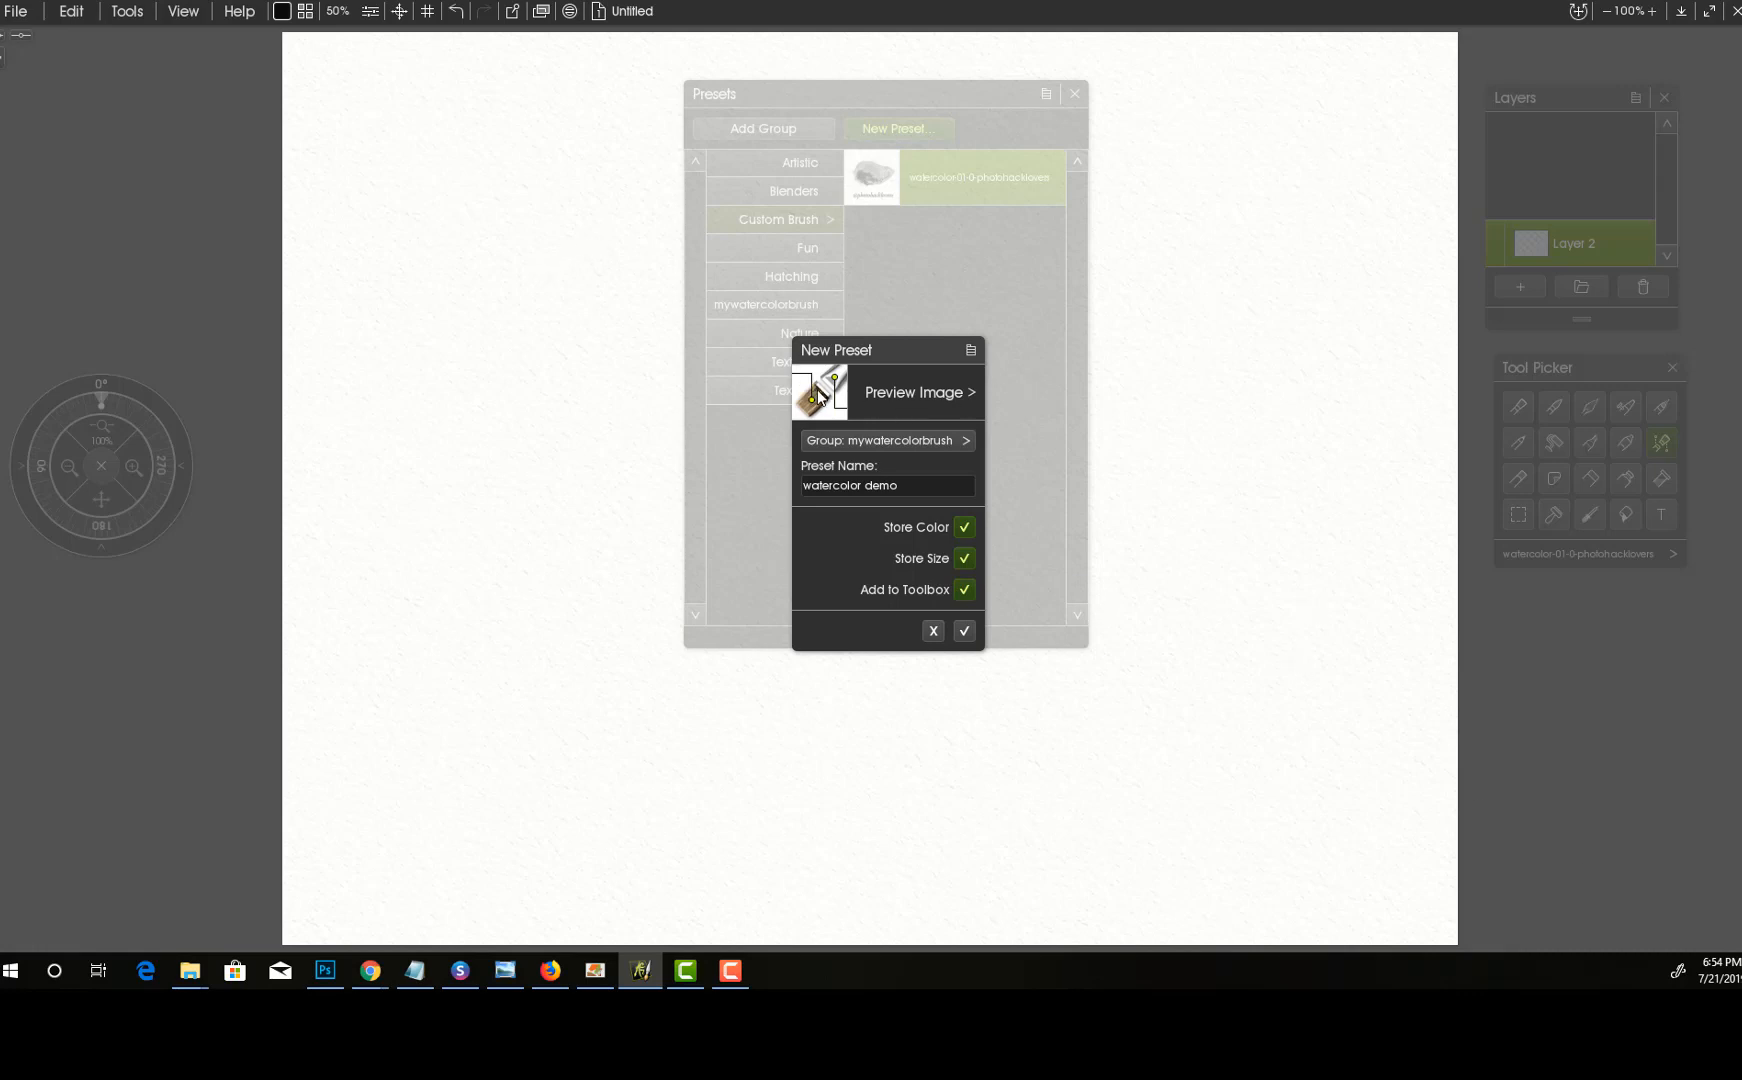
- Load the photohacklovers image as the new preset's preview image and save the preset
left_click(895, 406)
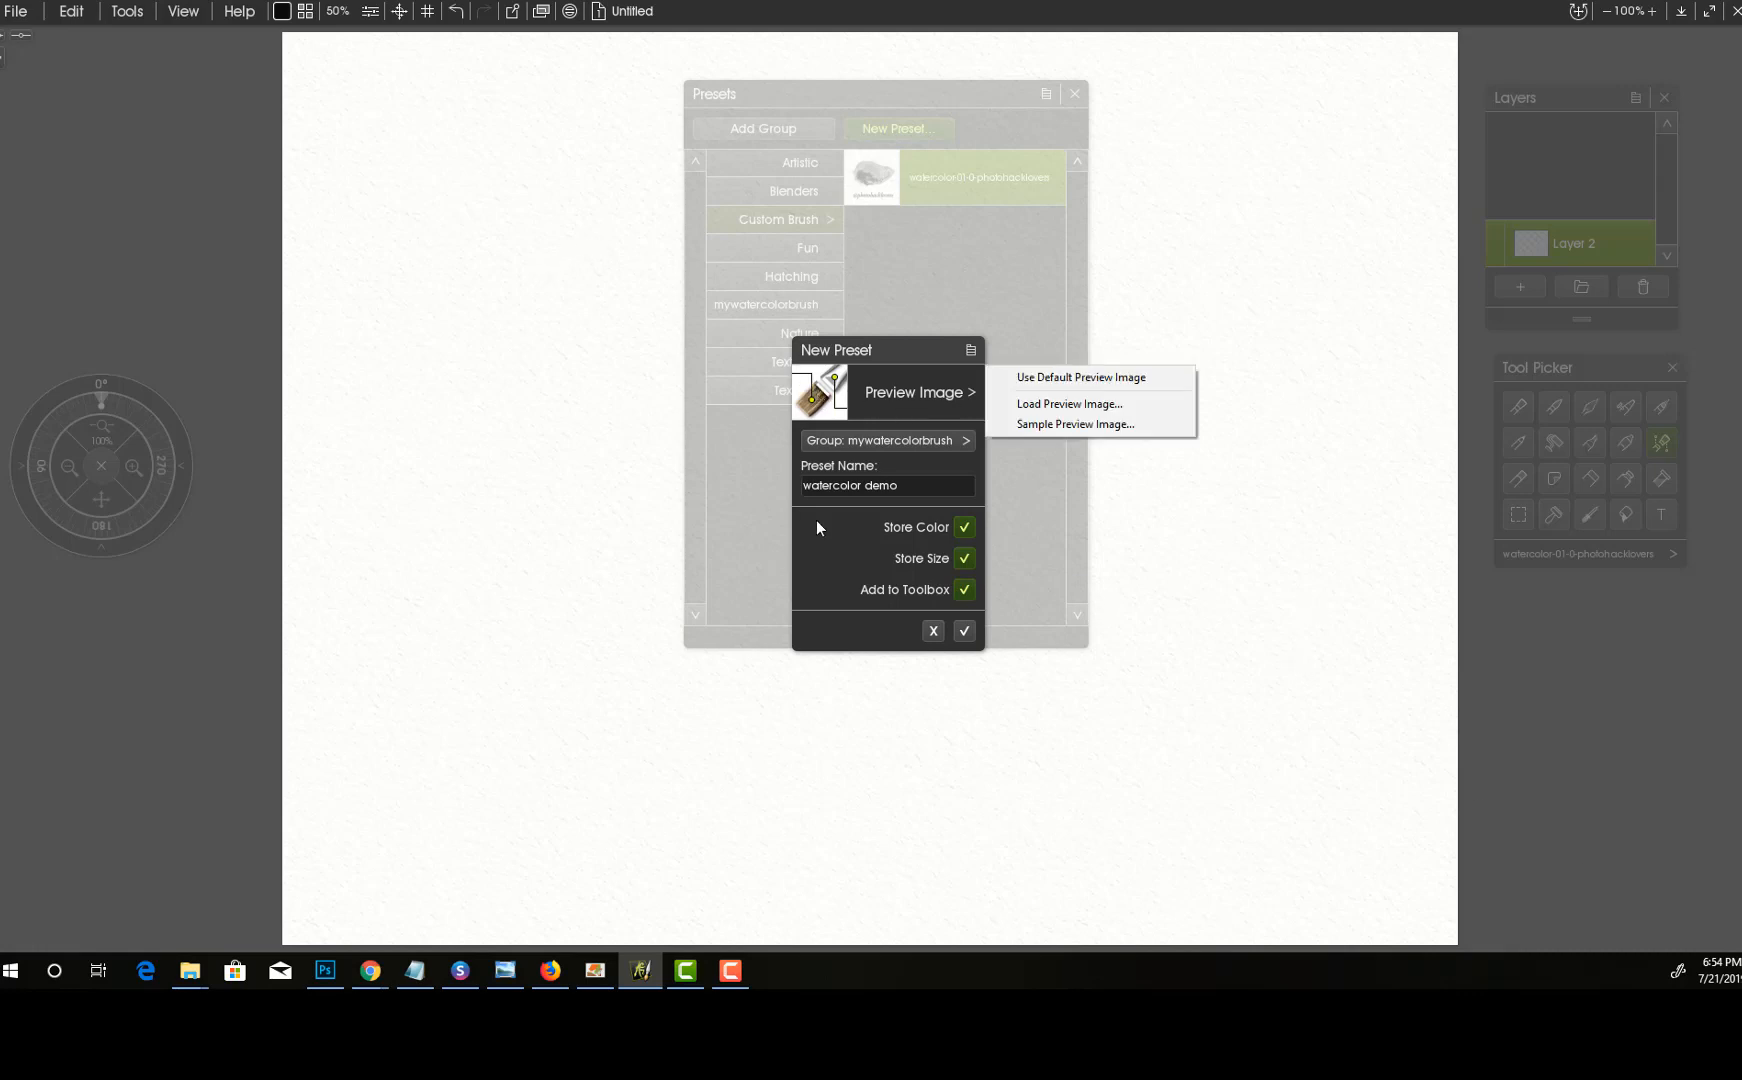
left_click(1054, 405)
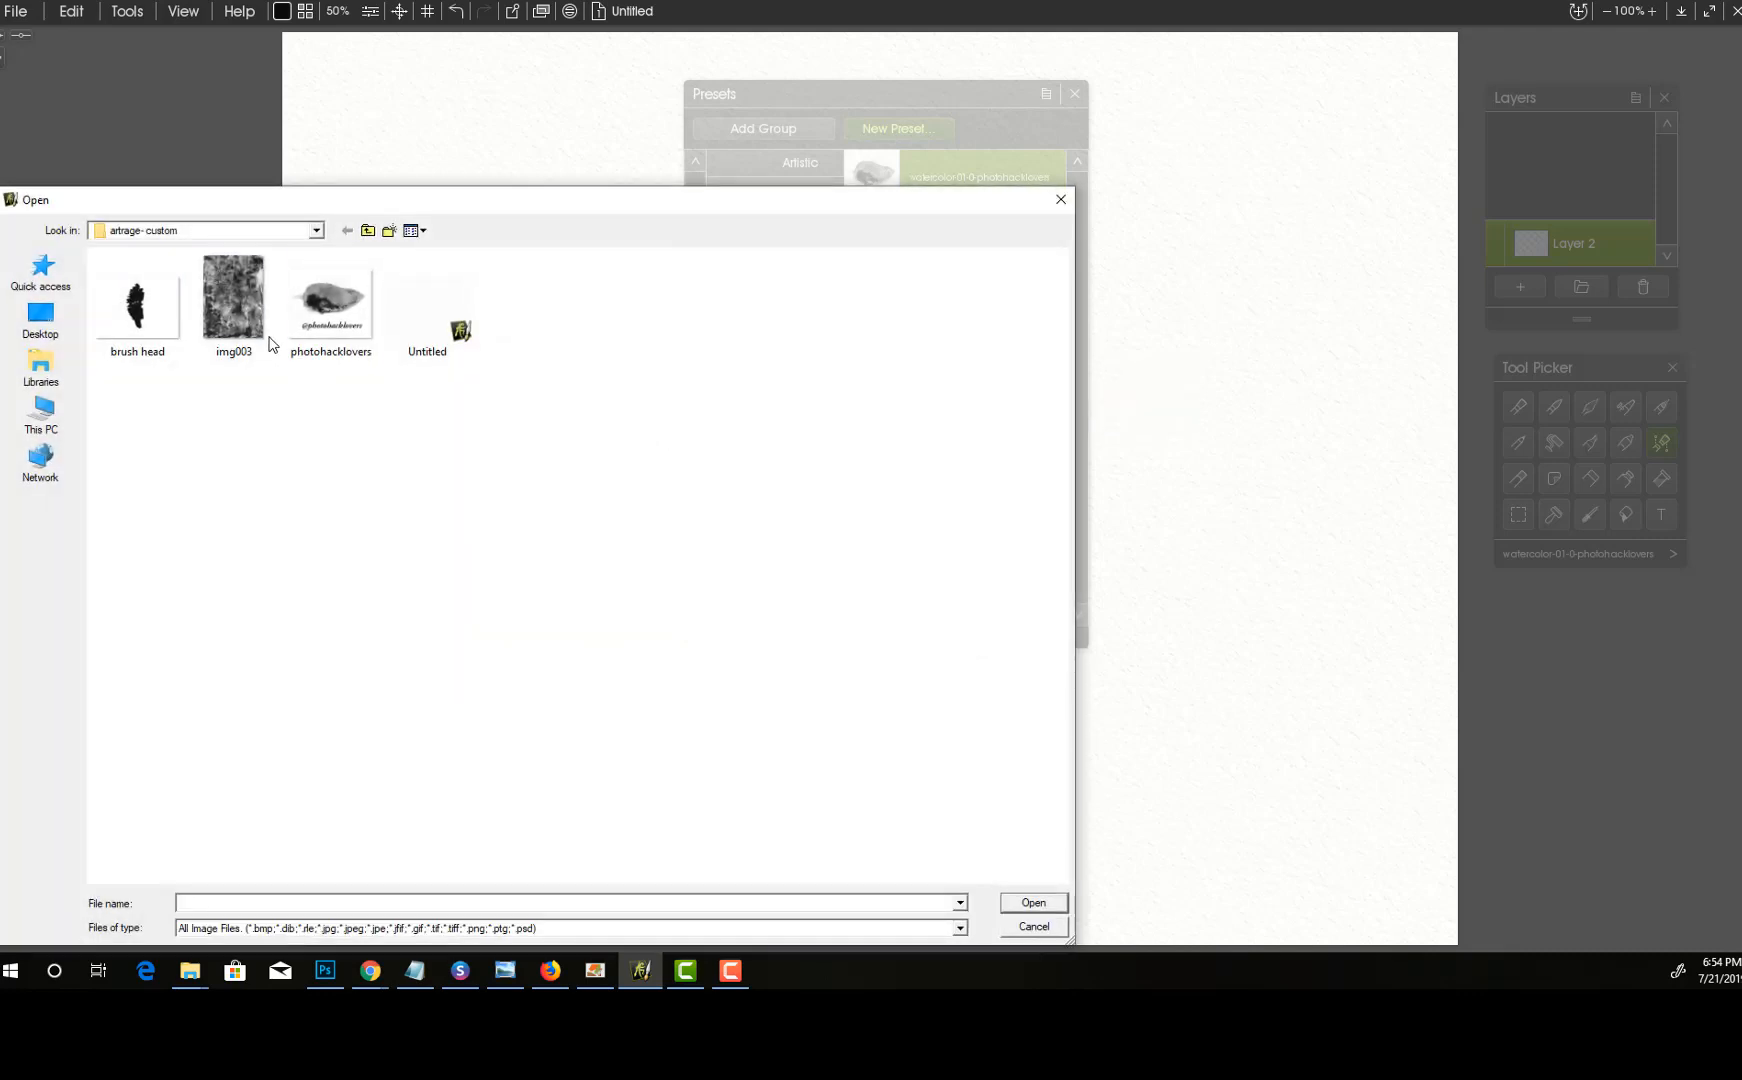
left_click(328, 318)
left_click(1036, 903)
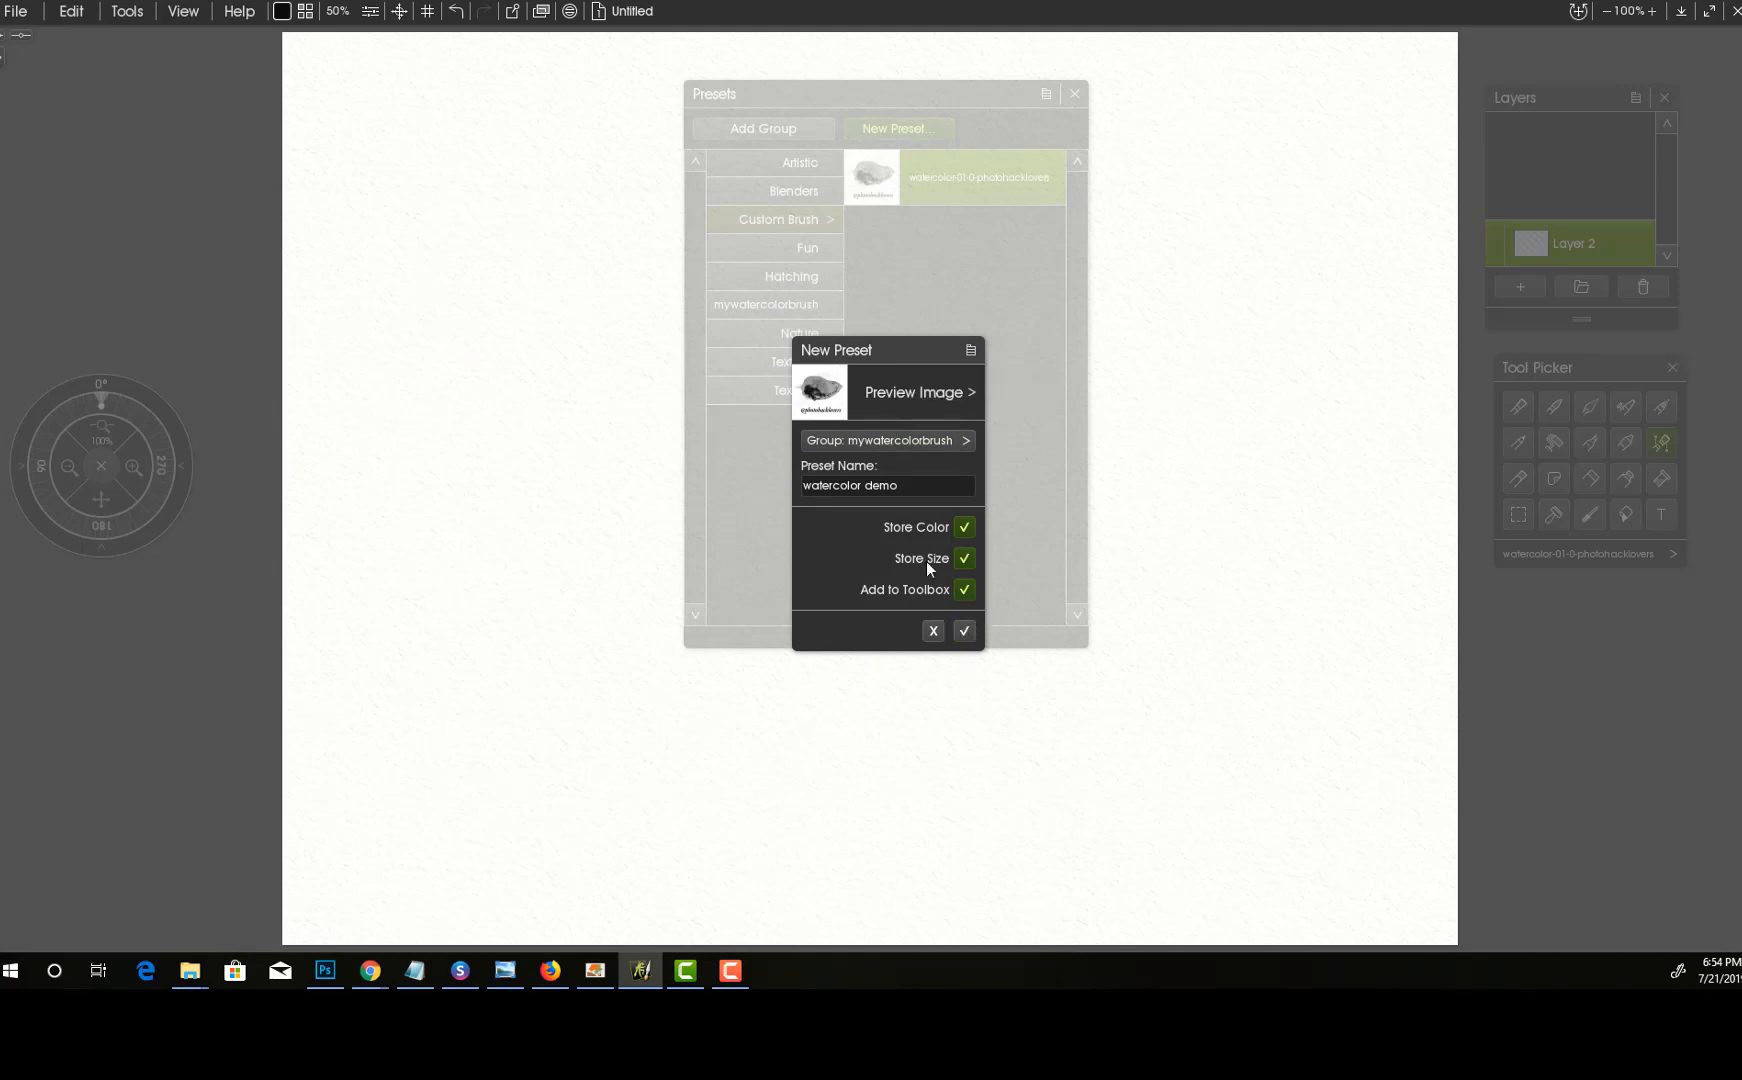
left_click(964, 630)
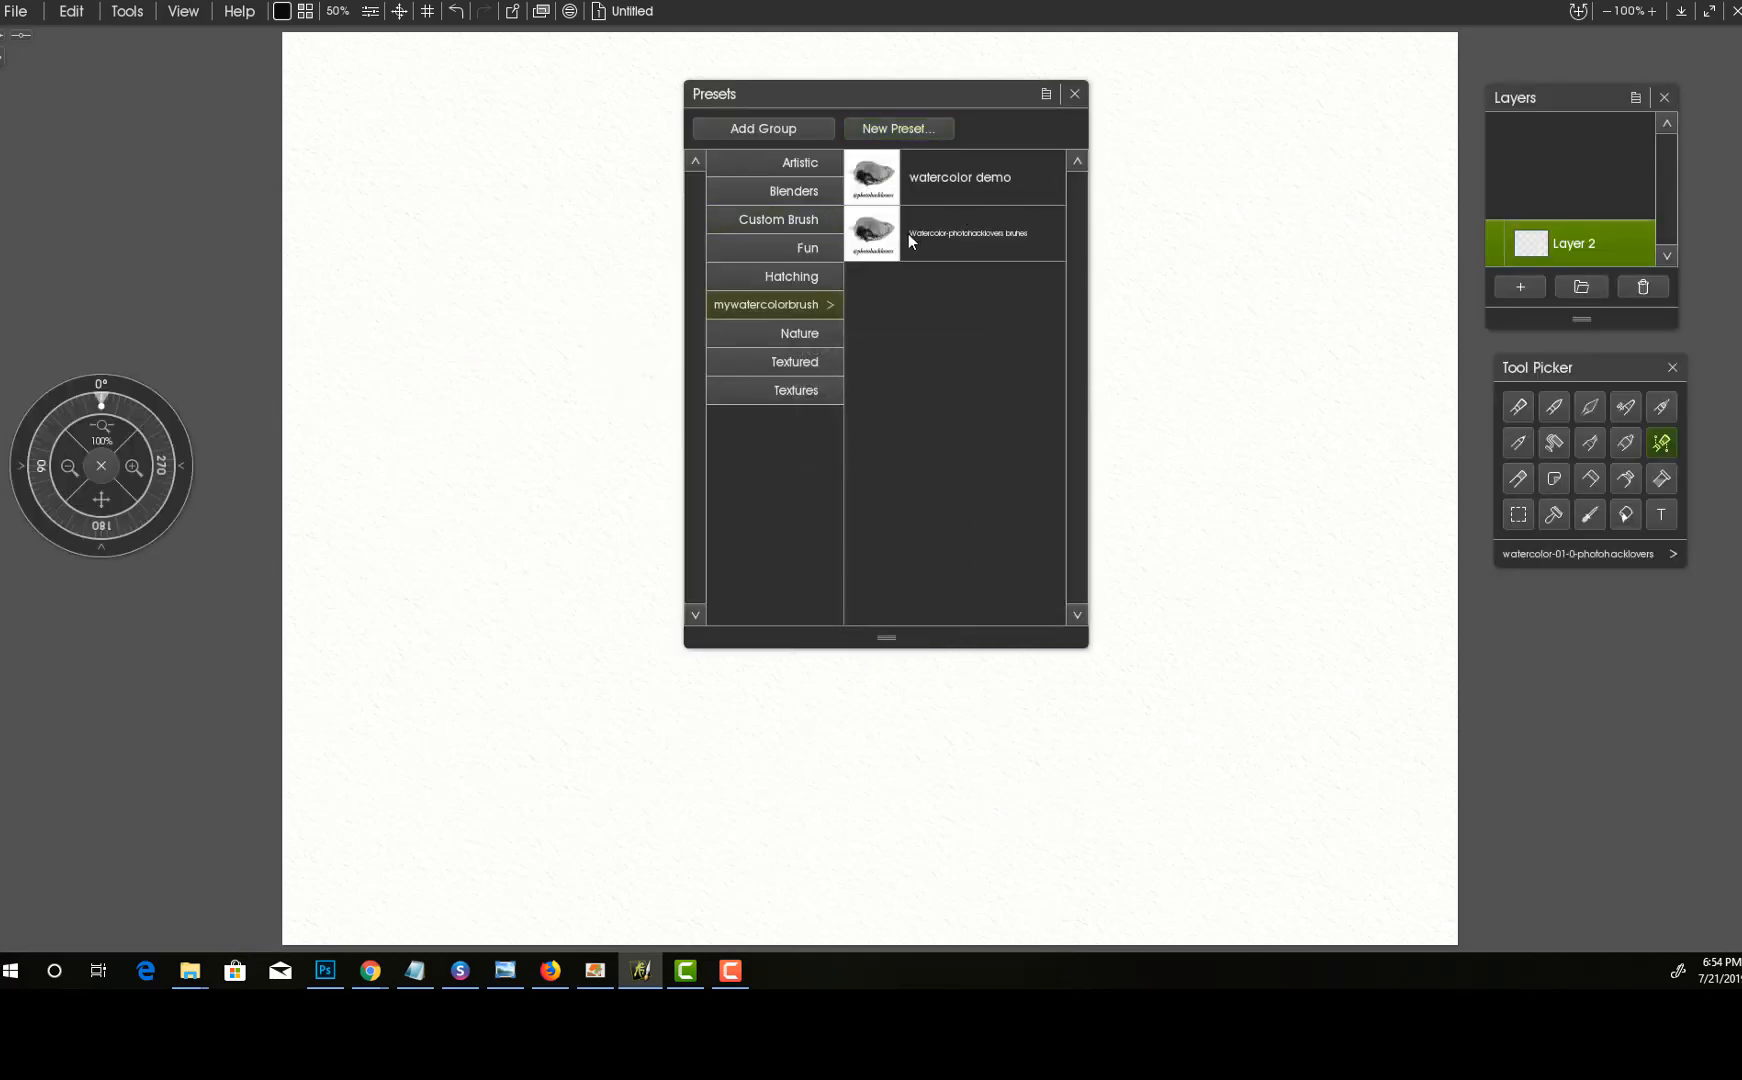
- Paint test strokes at the right of the canvas with the watercolor demo preset and one with the Watercolor-photohacklovers bruhes preset
left_click(943, 187)
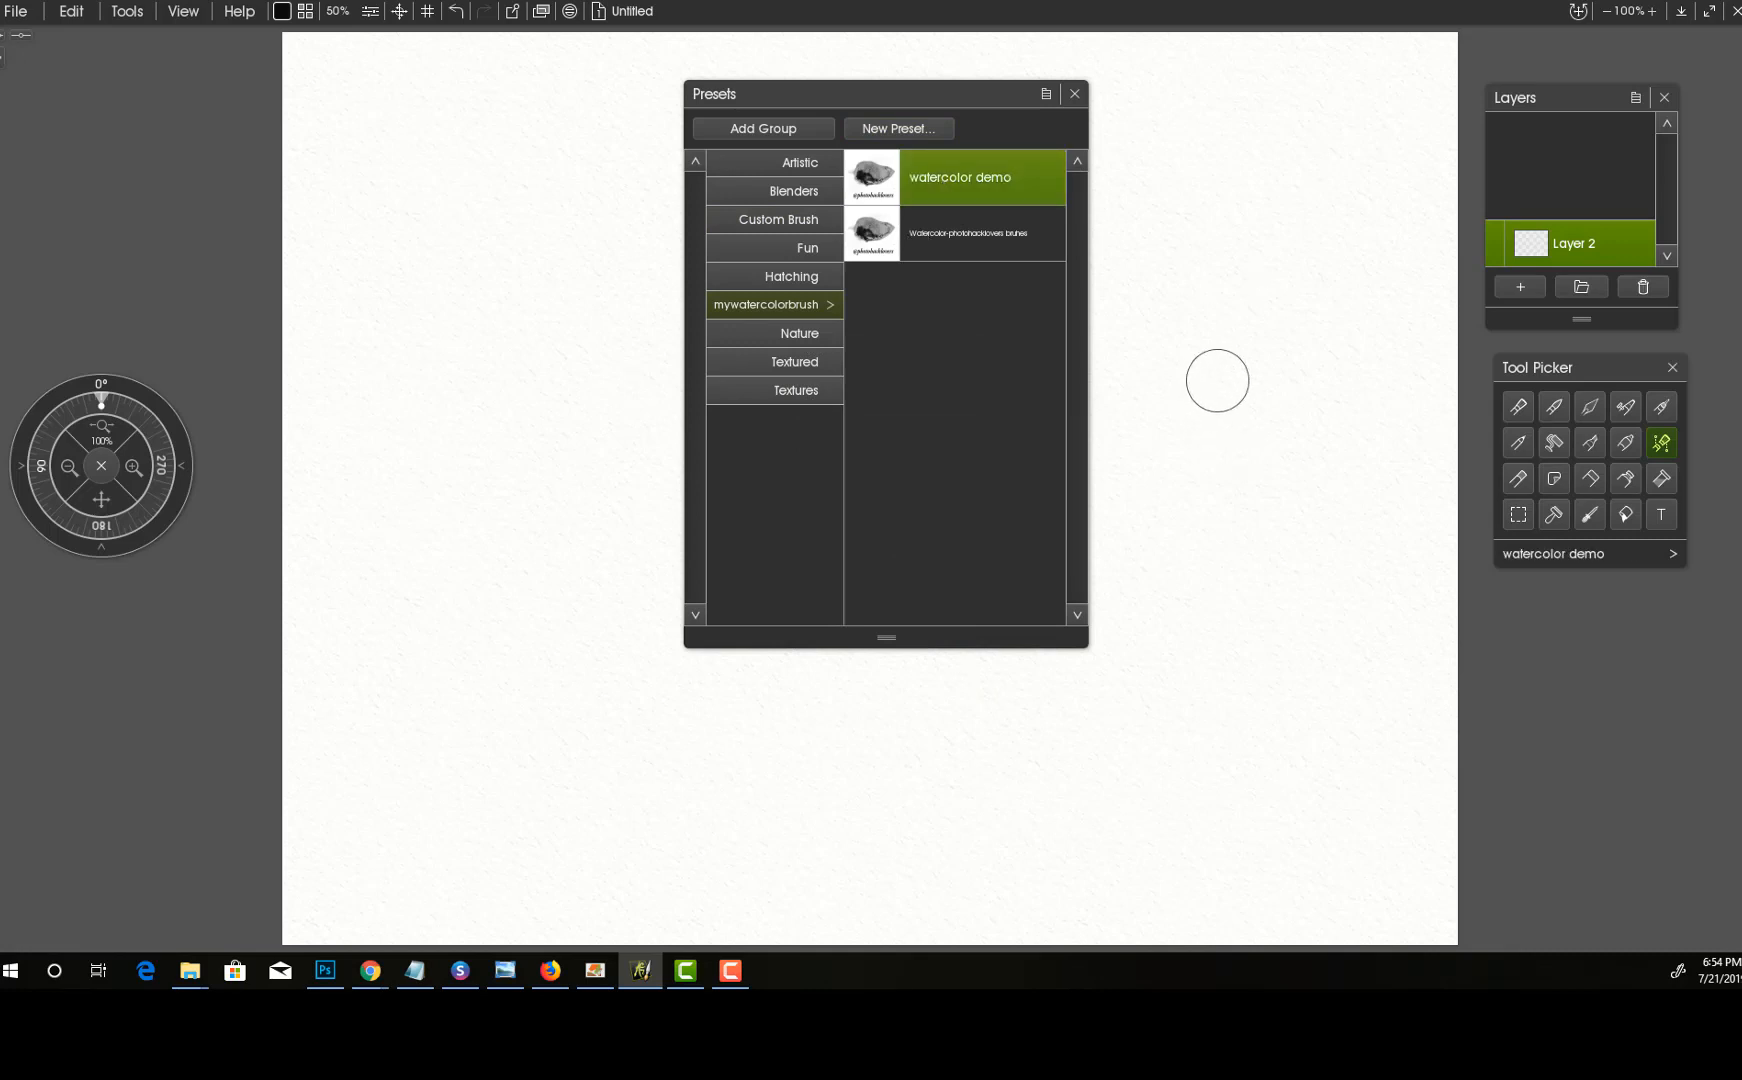
mouse_move(1217, 380)
left_mouse_down()
mouse_move(1253, 500)
mouse_move(1231, 540)
mouse_move(1300, 290)
left_mouse_up()
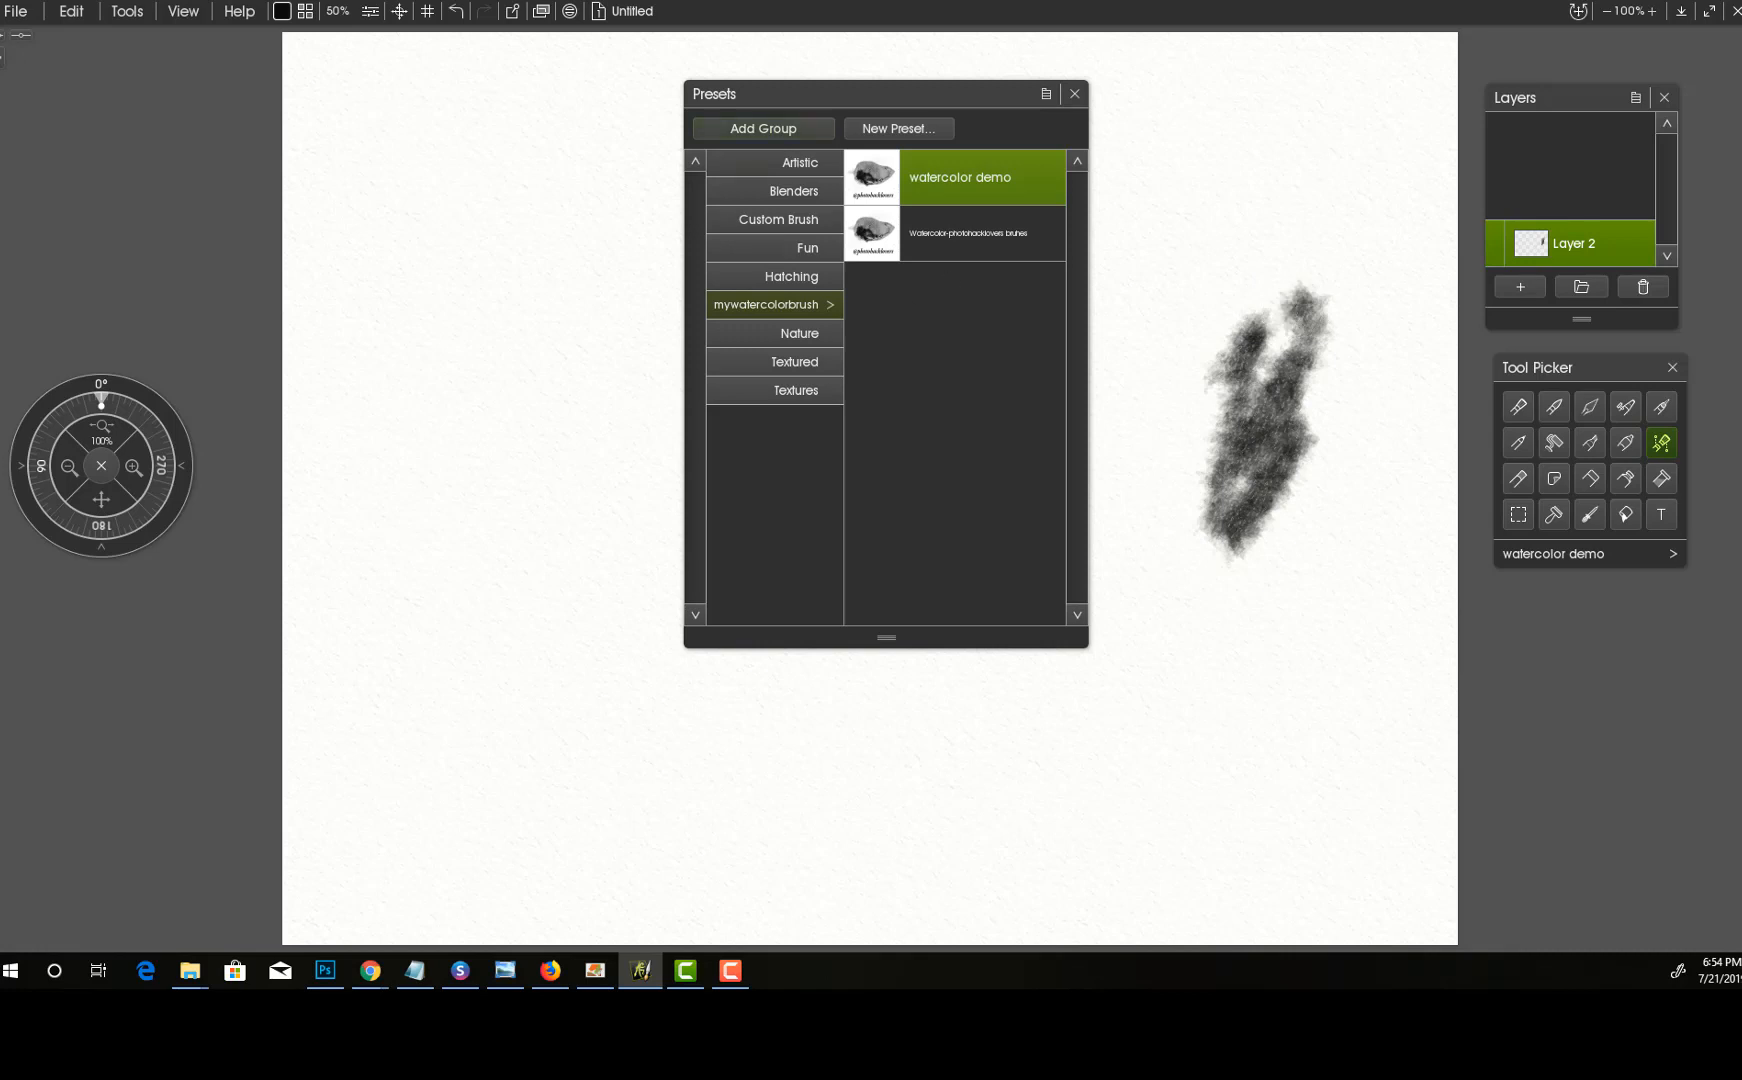
mouse_move(1145, 168)
left_mouse_down()
mouse_move(1296, 160)
mouse_move(1239, 195)
mouse_move(1272, 191)
mouse_move(1280, 228)
mouse_move(1333, 195)
mouse_move(1345, 130)
left_mouse_up()
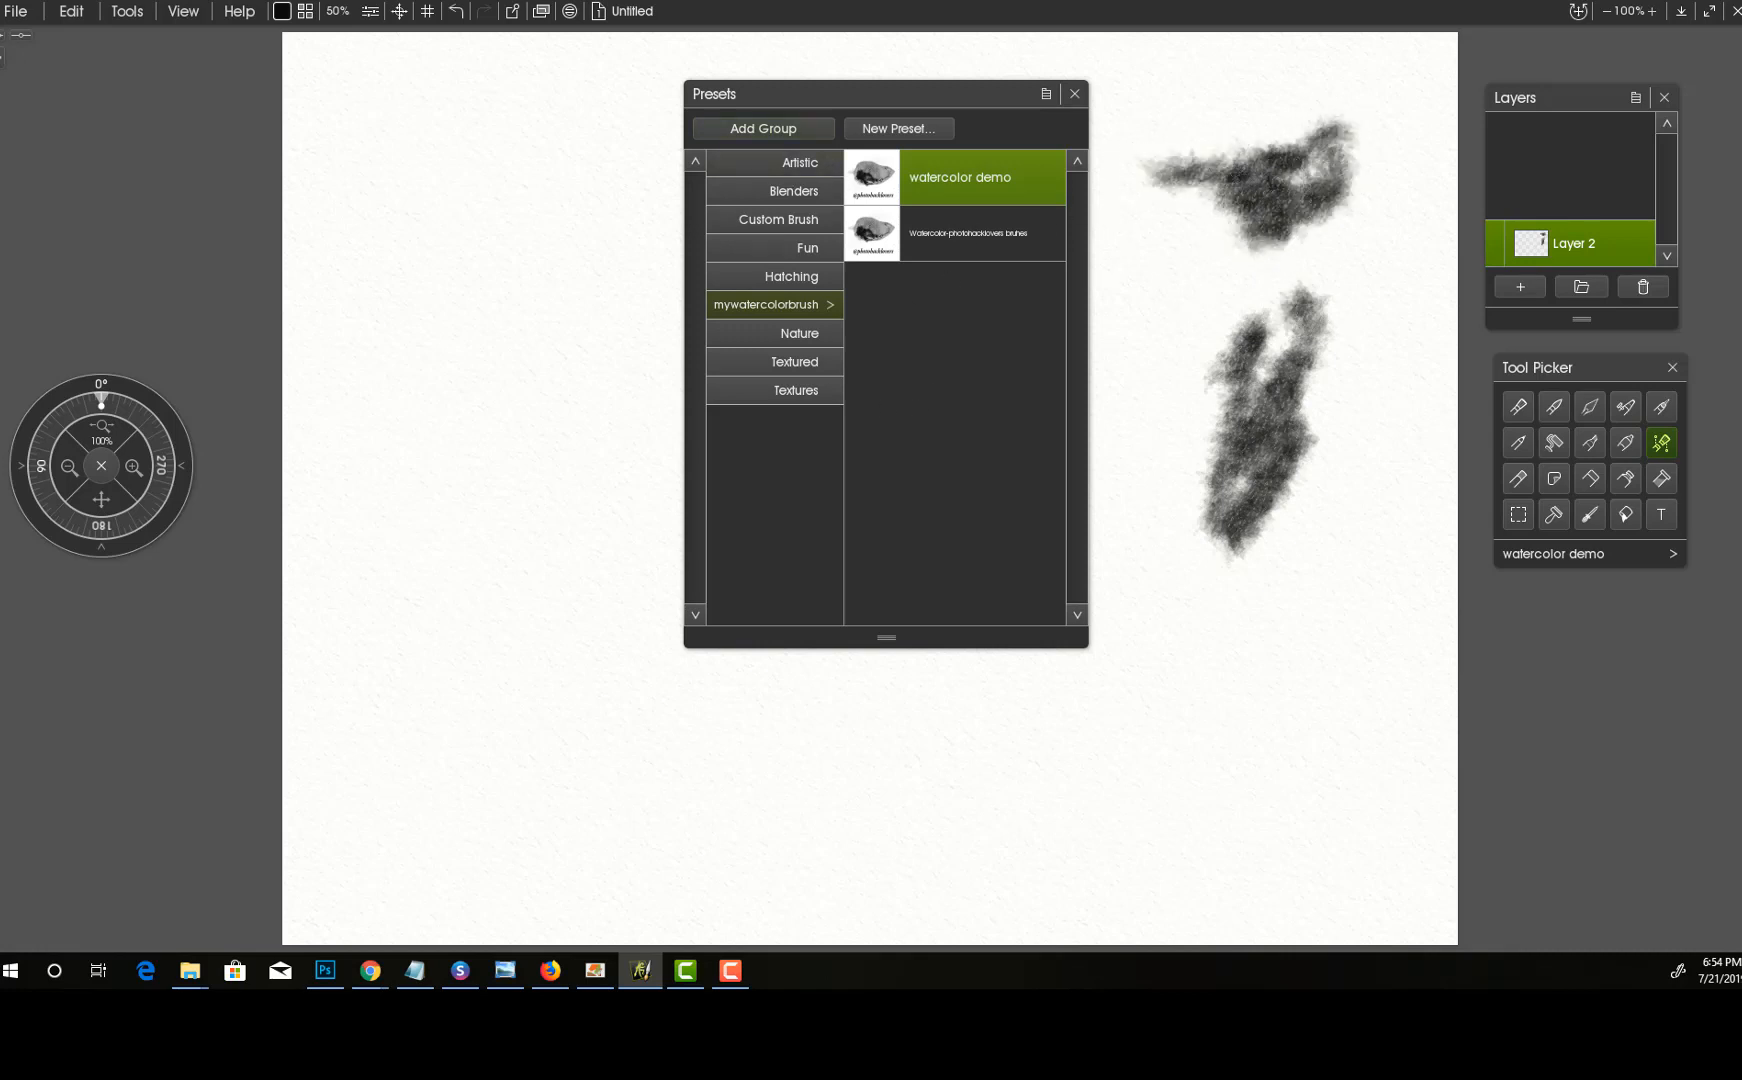
left_click(968, 241)
mouse_move(1325, 300)
left_mouse_down()
mouse_move(1214, 330)
mouse_move(1213, 278)
mouse_move(1125, 338)
left_mouse_up()
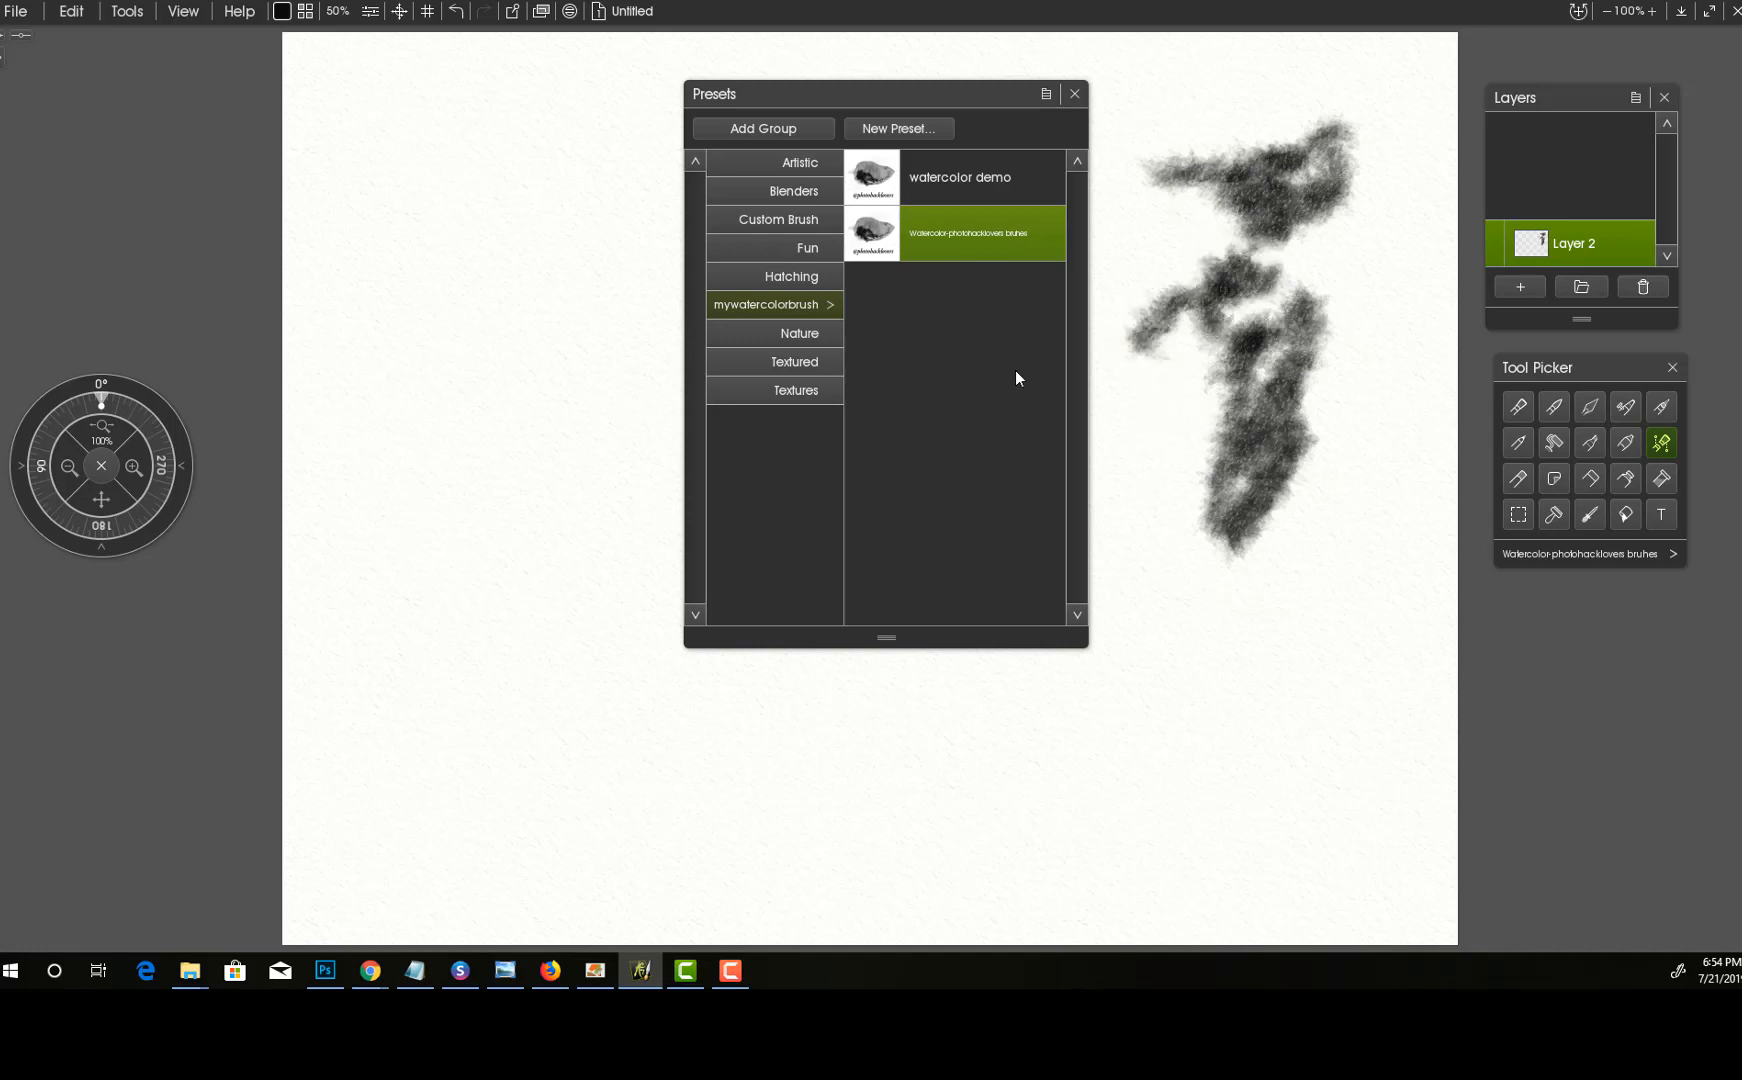
- Switch between the two mywatercolorbrush presets and leave watercolor demo as the active one
left_click(934, 192)
left_click(930, 229)
left_click(946, 182)
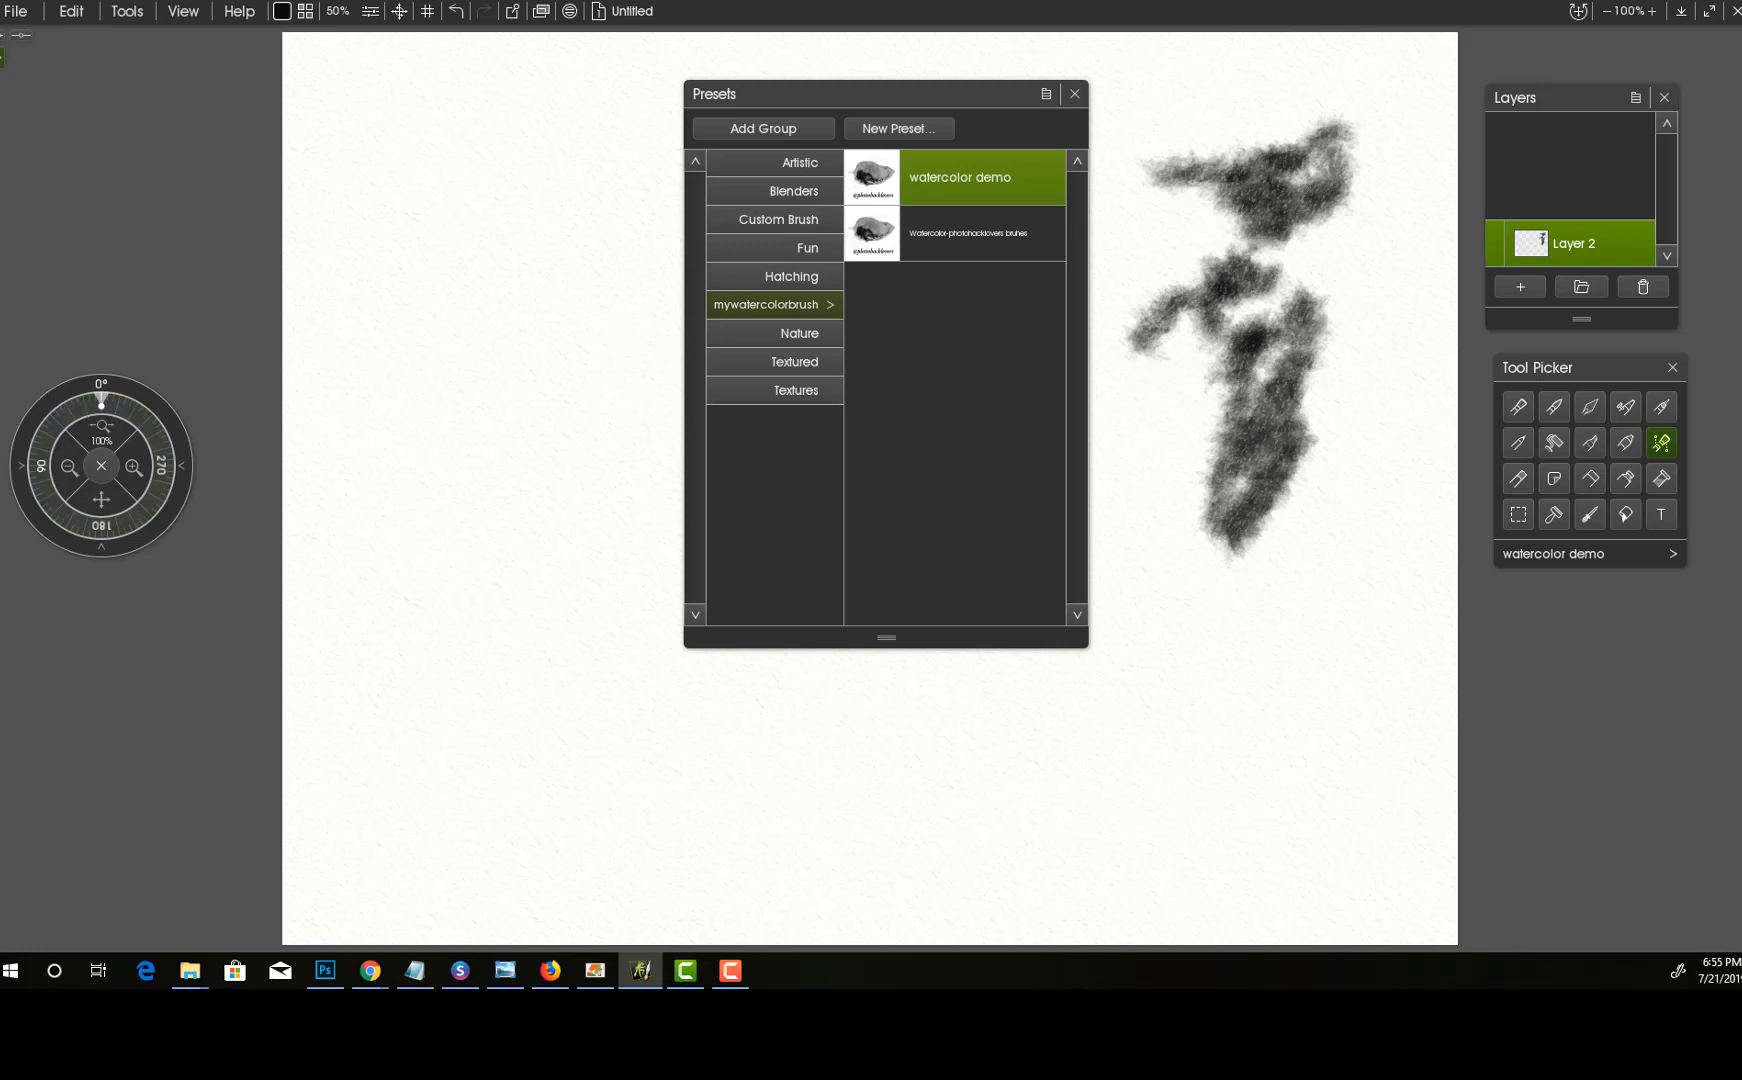
left_click(959, 238)
left_click(886, 188)
left_click(1046, 94)
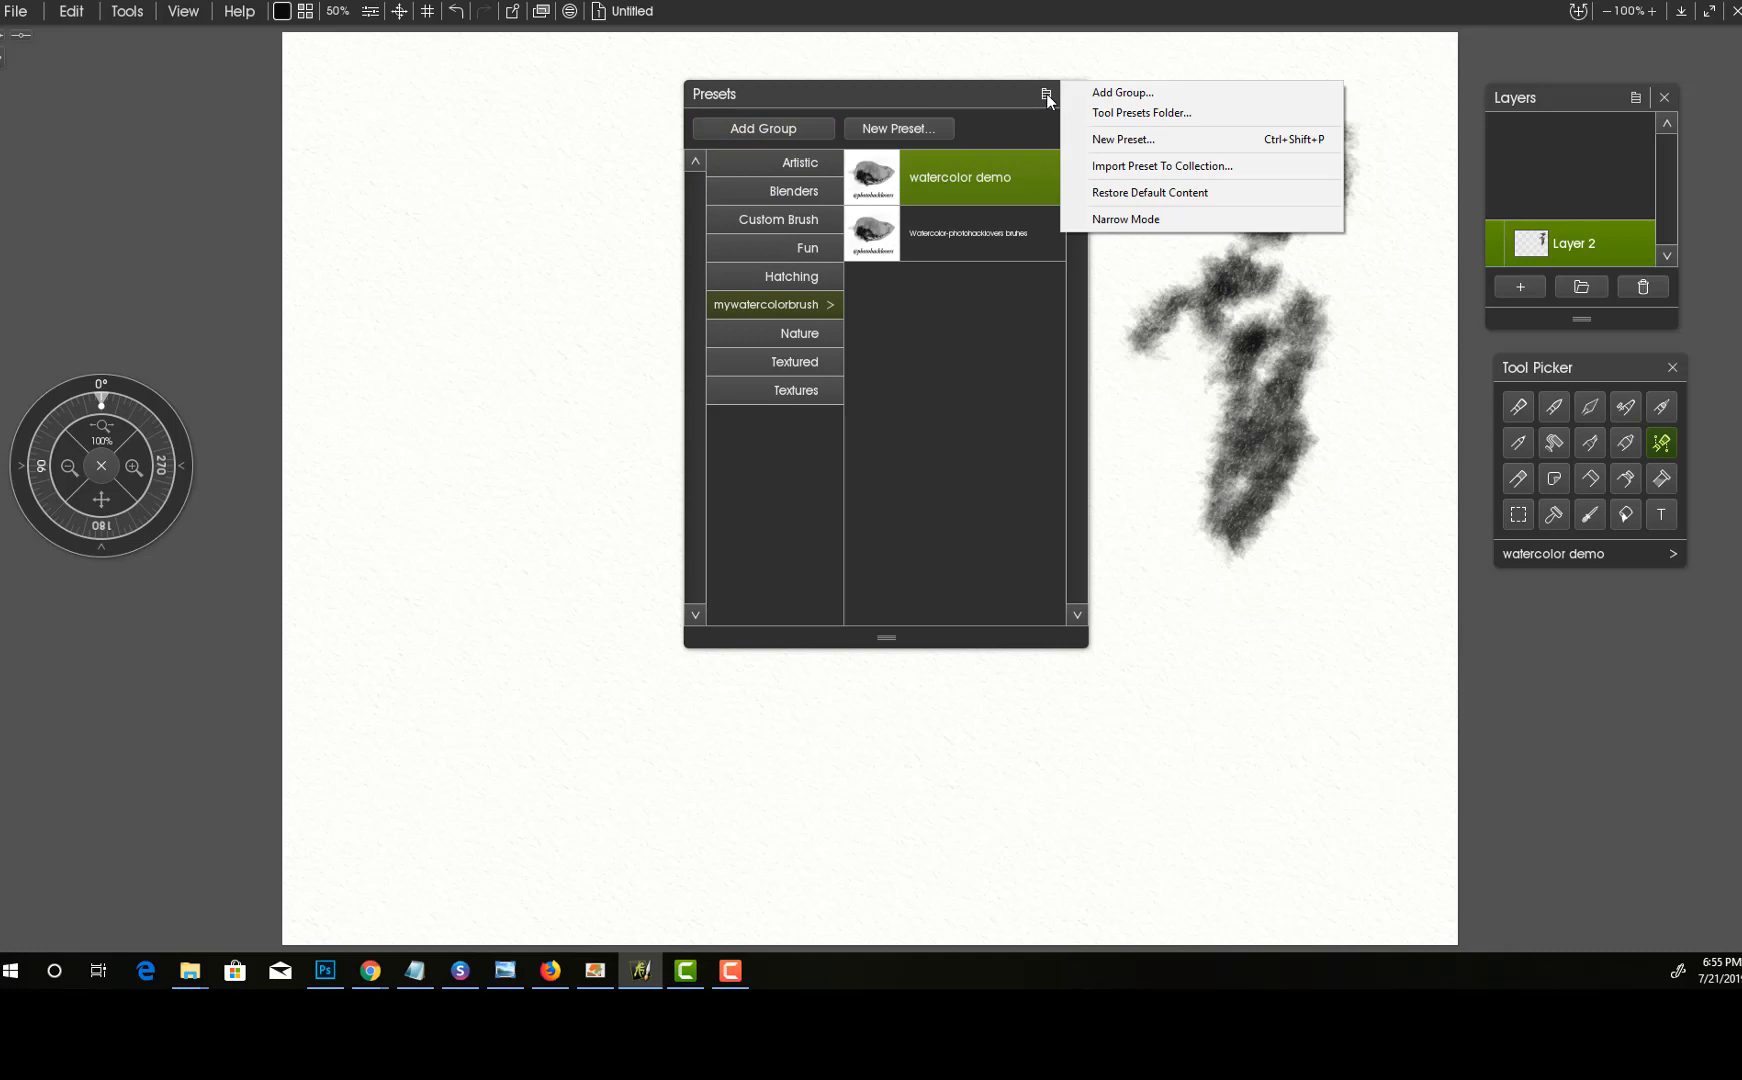
key("Escape")
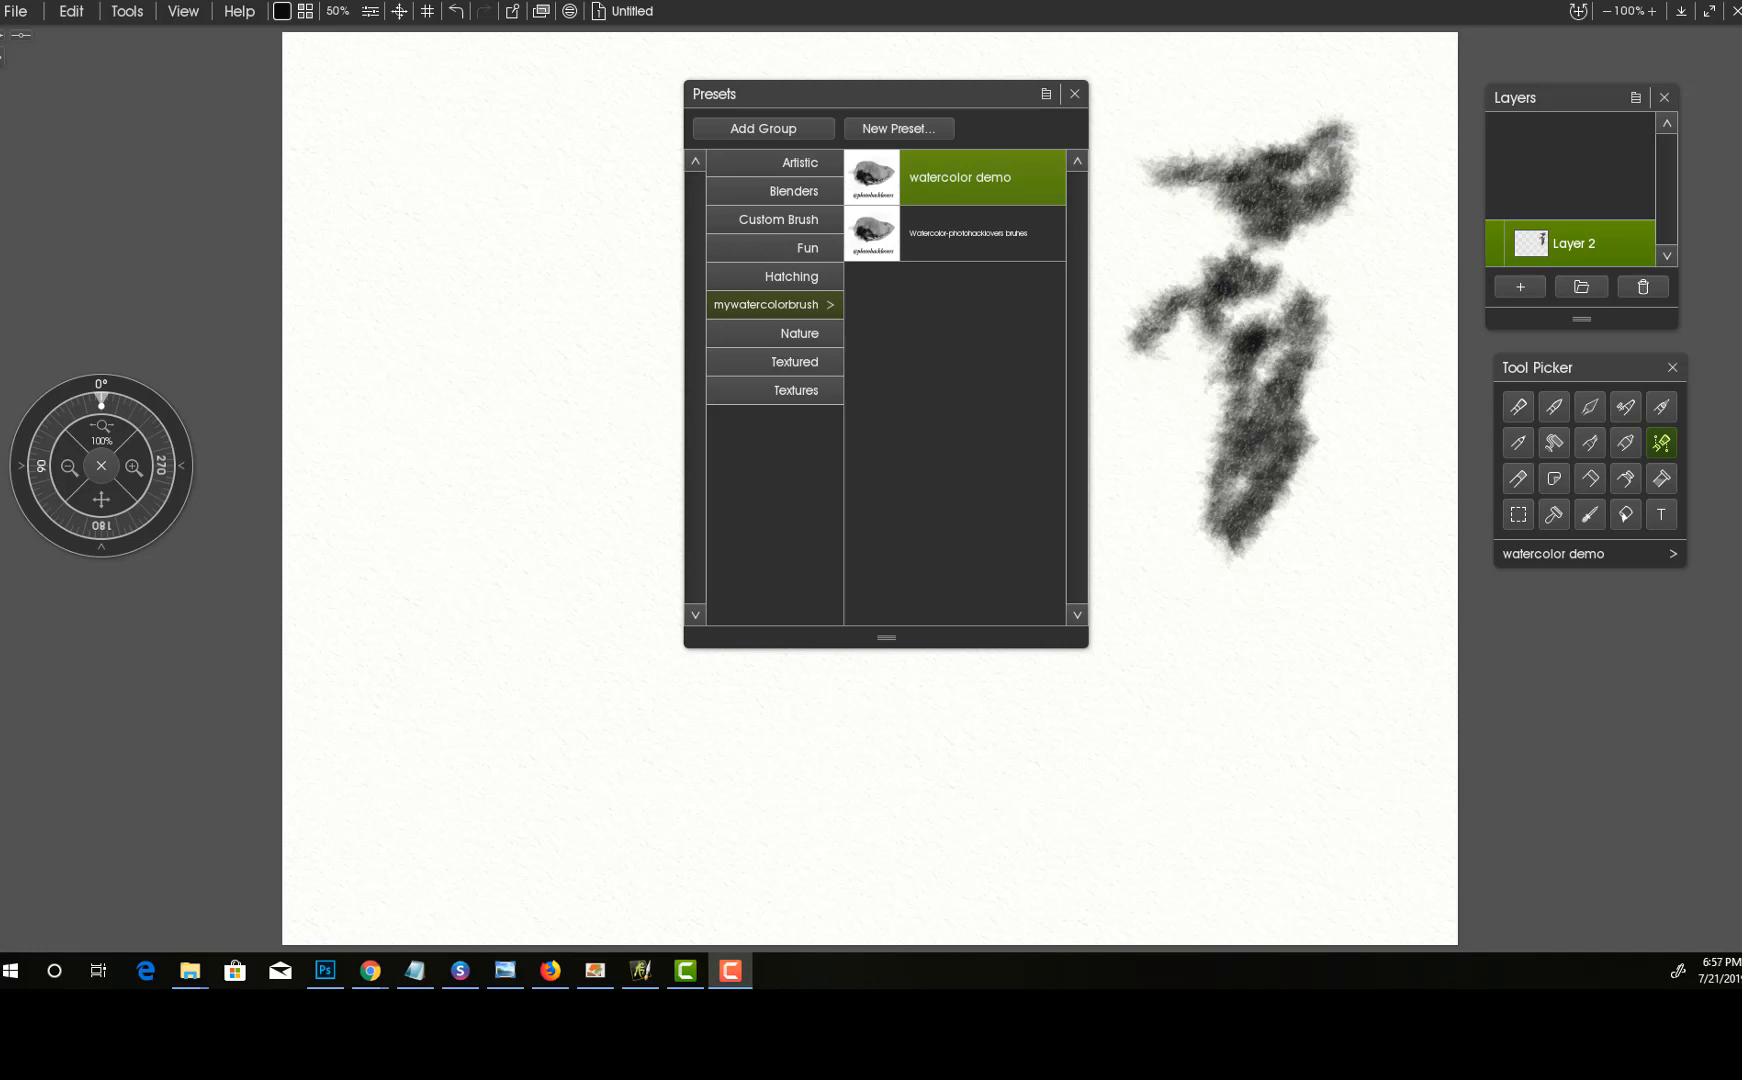
left_click(37, 15)
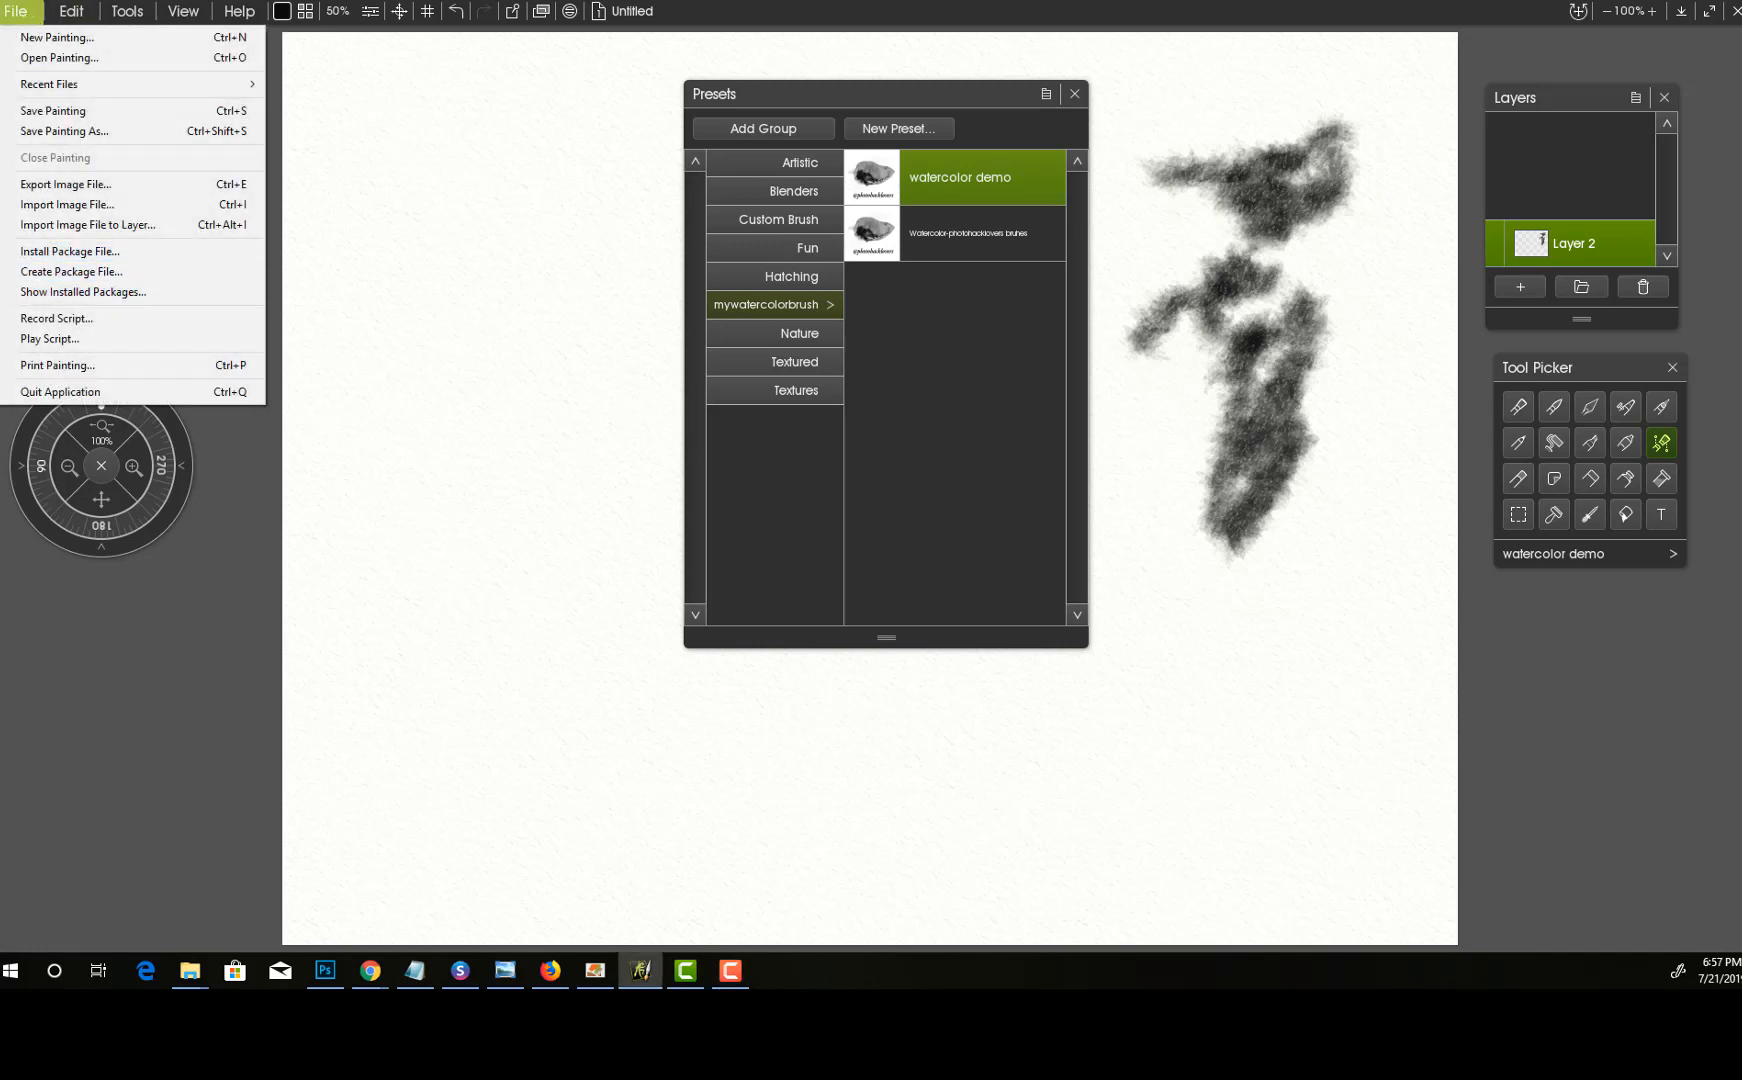
mouse_move(122, 14)
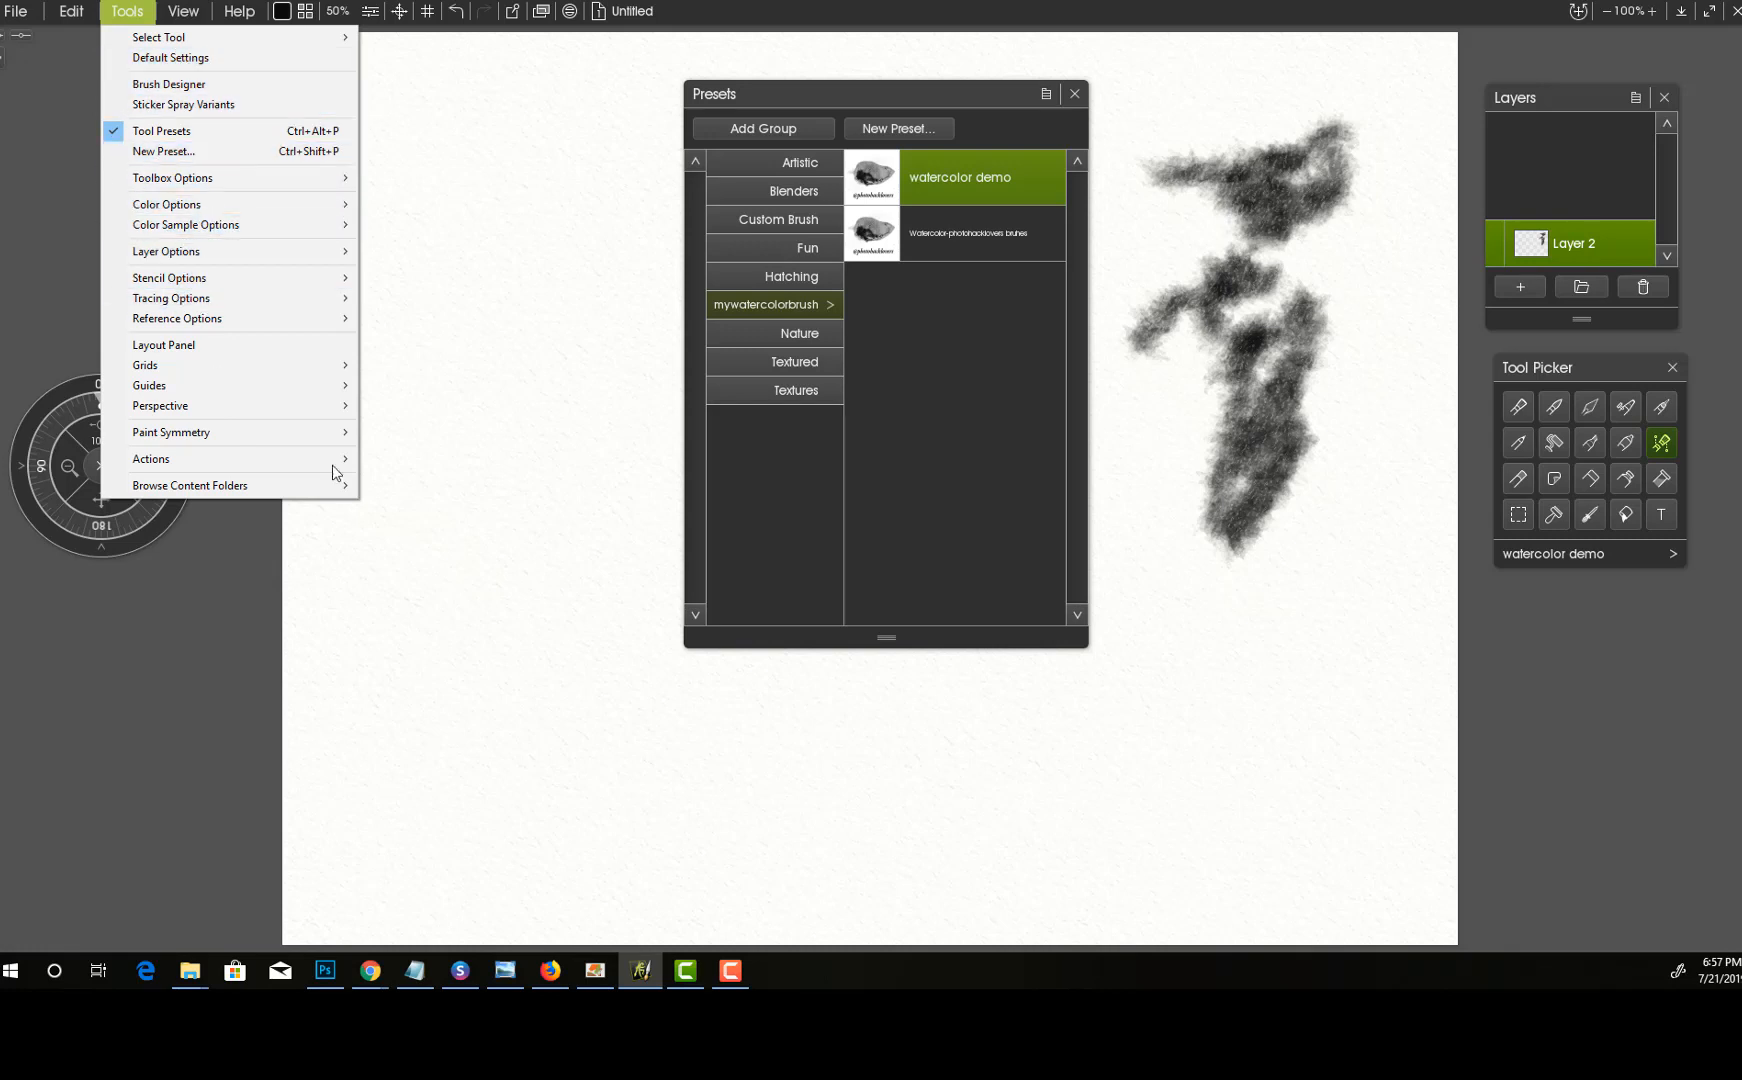
- Start creating a new package file and move its dialog clear of the presets list
left_click(13, 14)
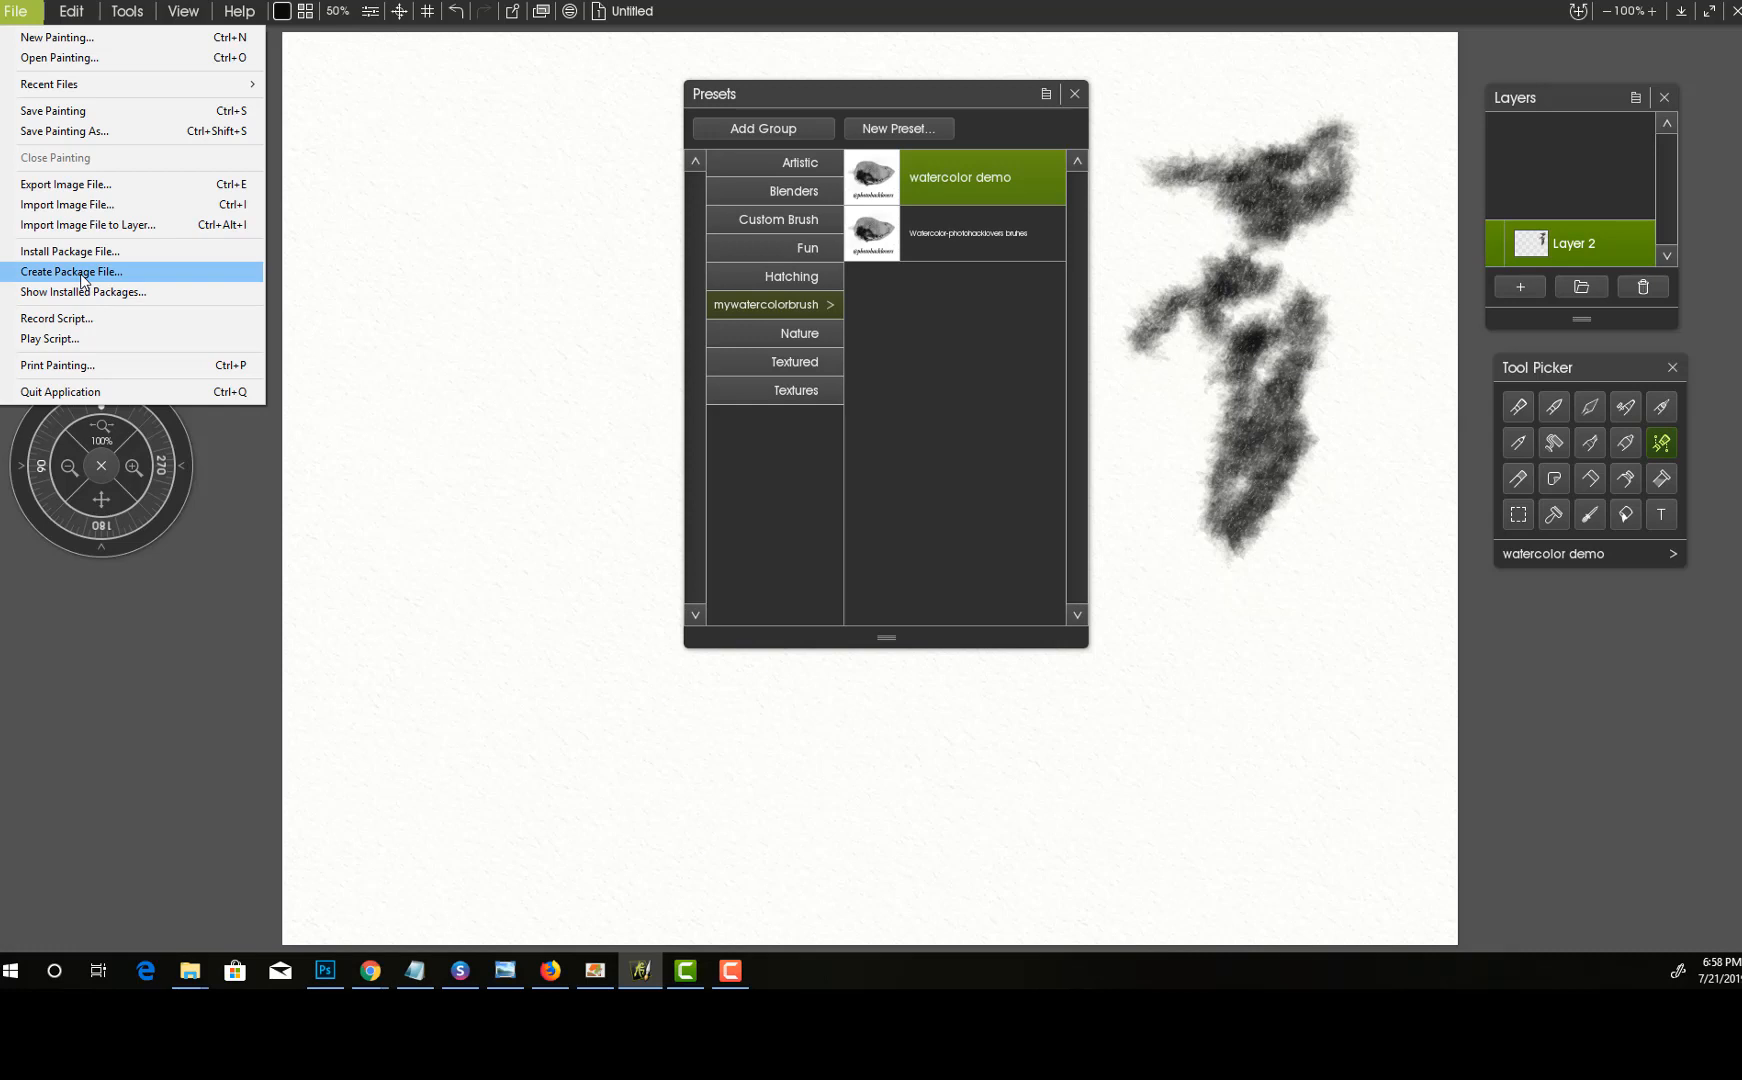
left_click(83, 274)
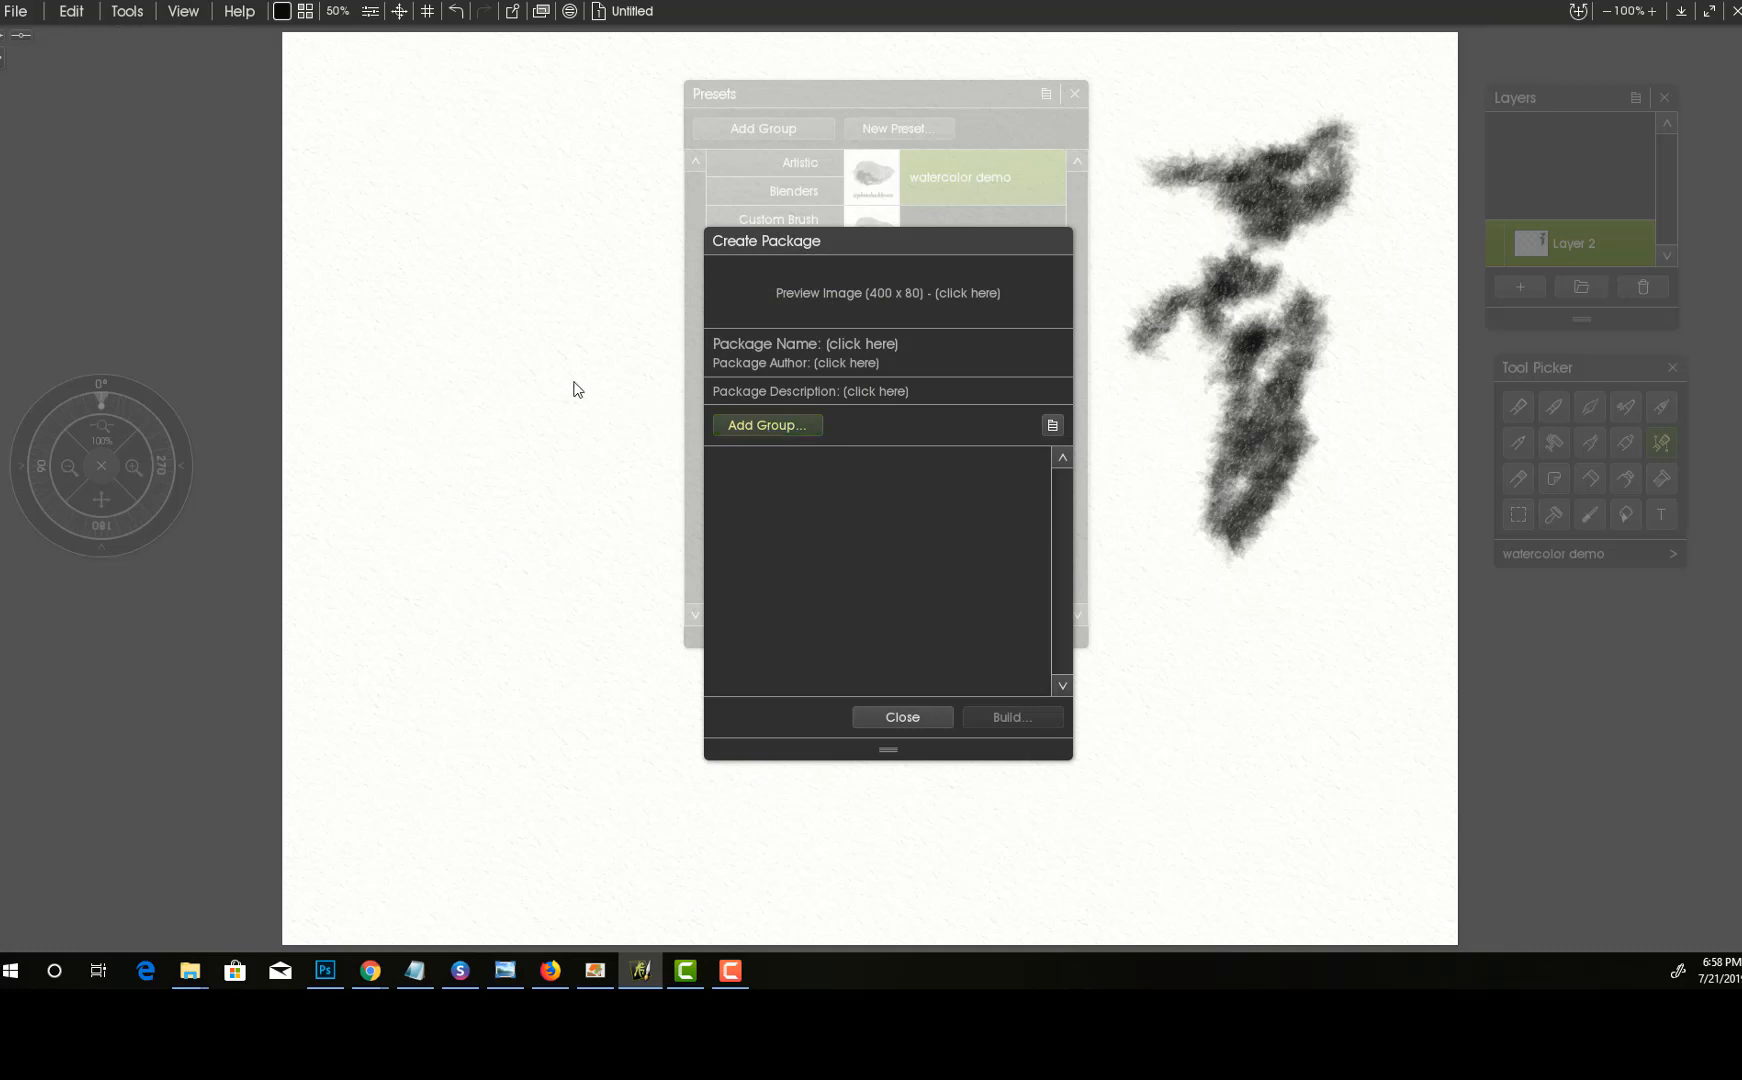
left_click_drag(852, 238, 422, 196)
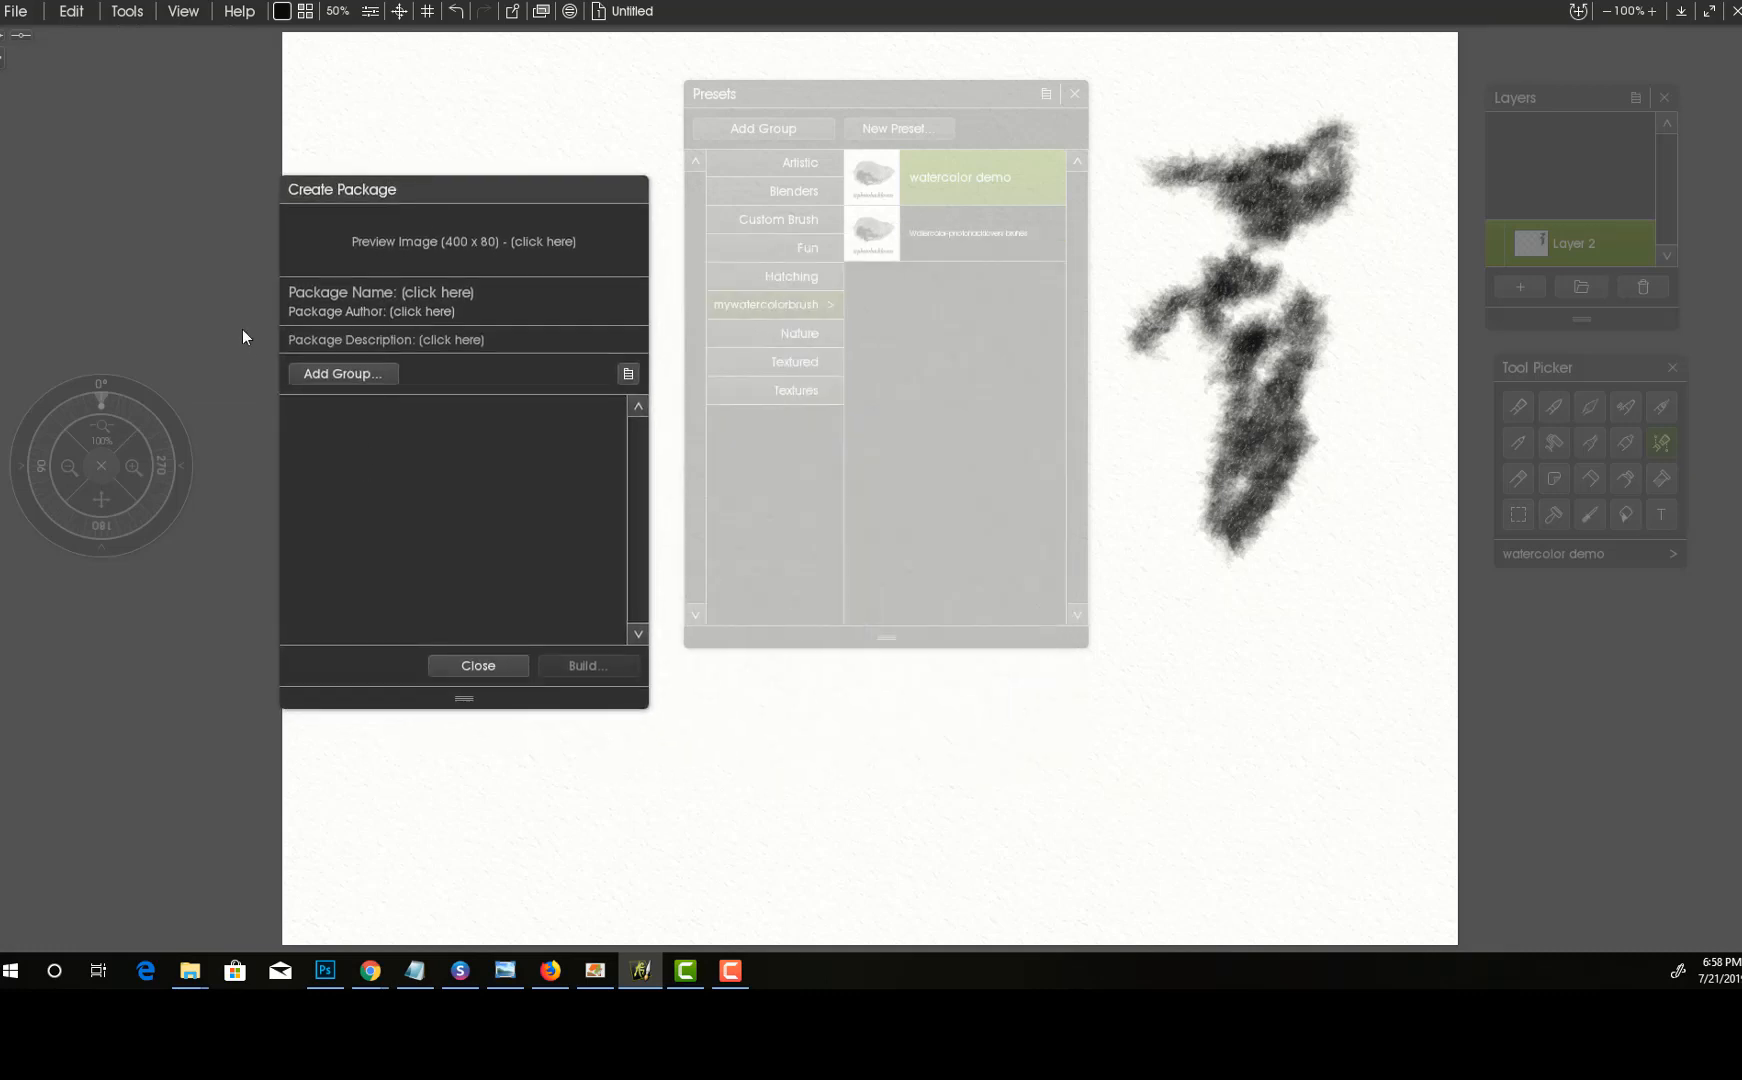
- Add a Custom Brush presets group named "photohacklovers brush pack" to the package
left_click(628, 374)
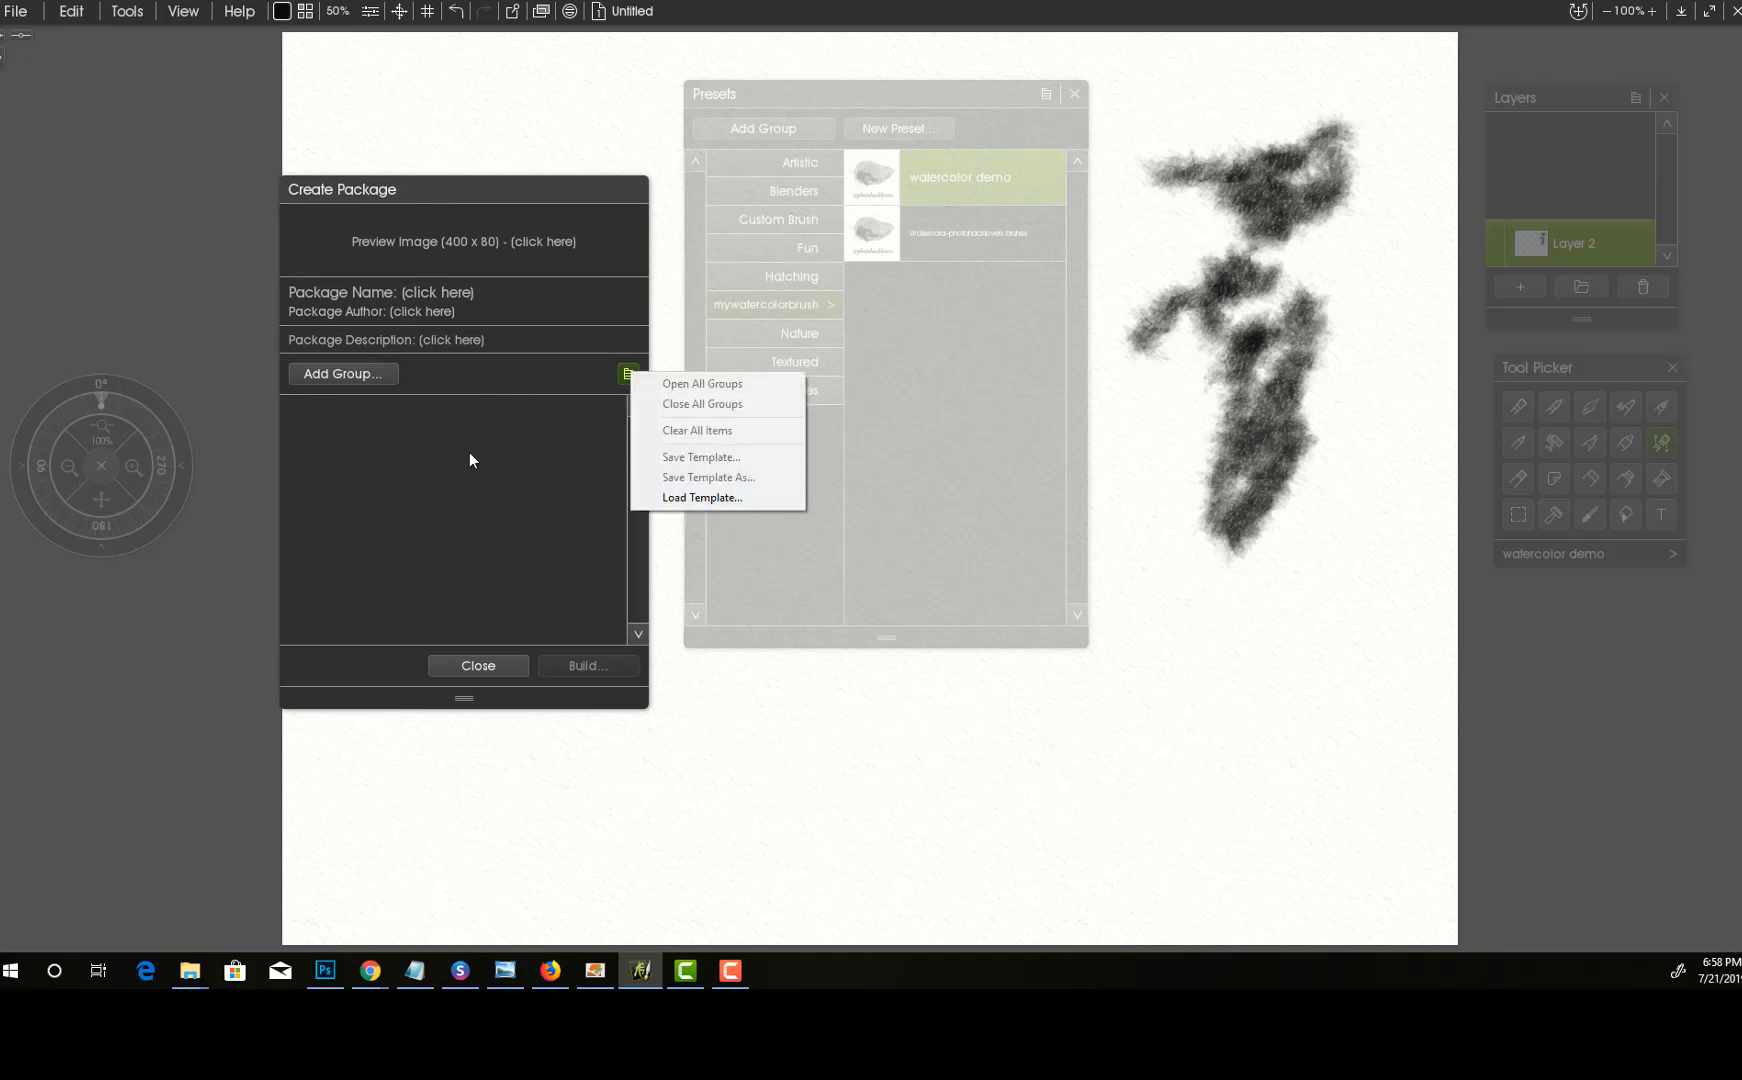
left_click(361, 376)
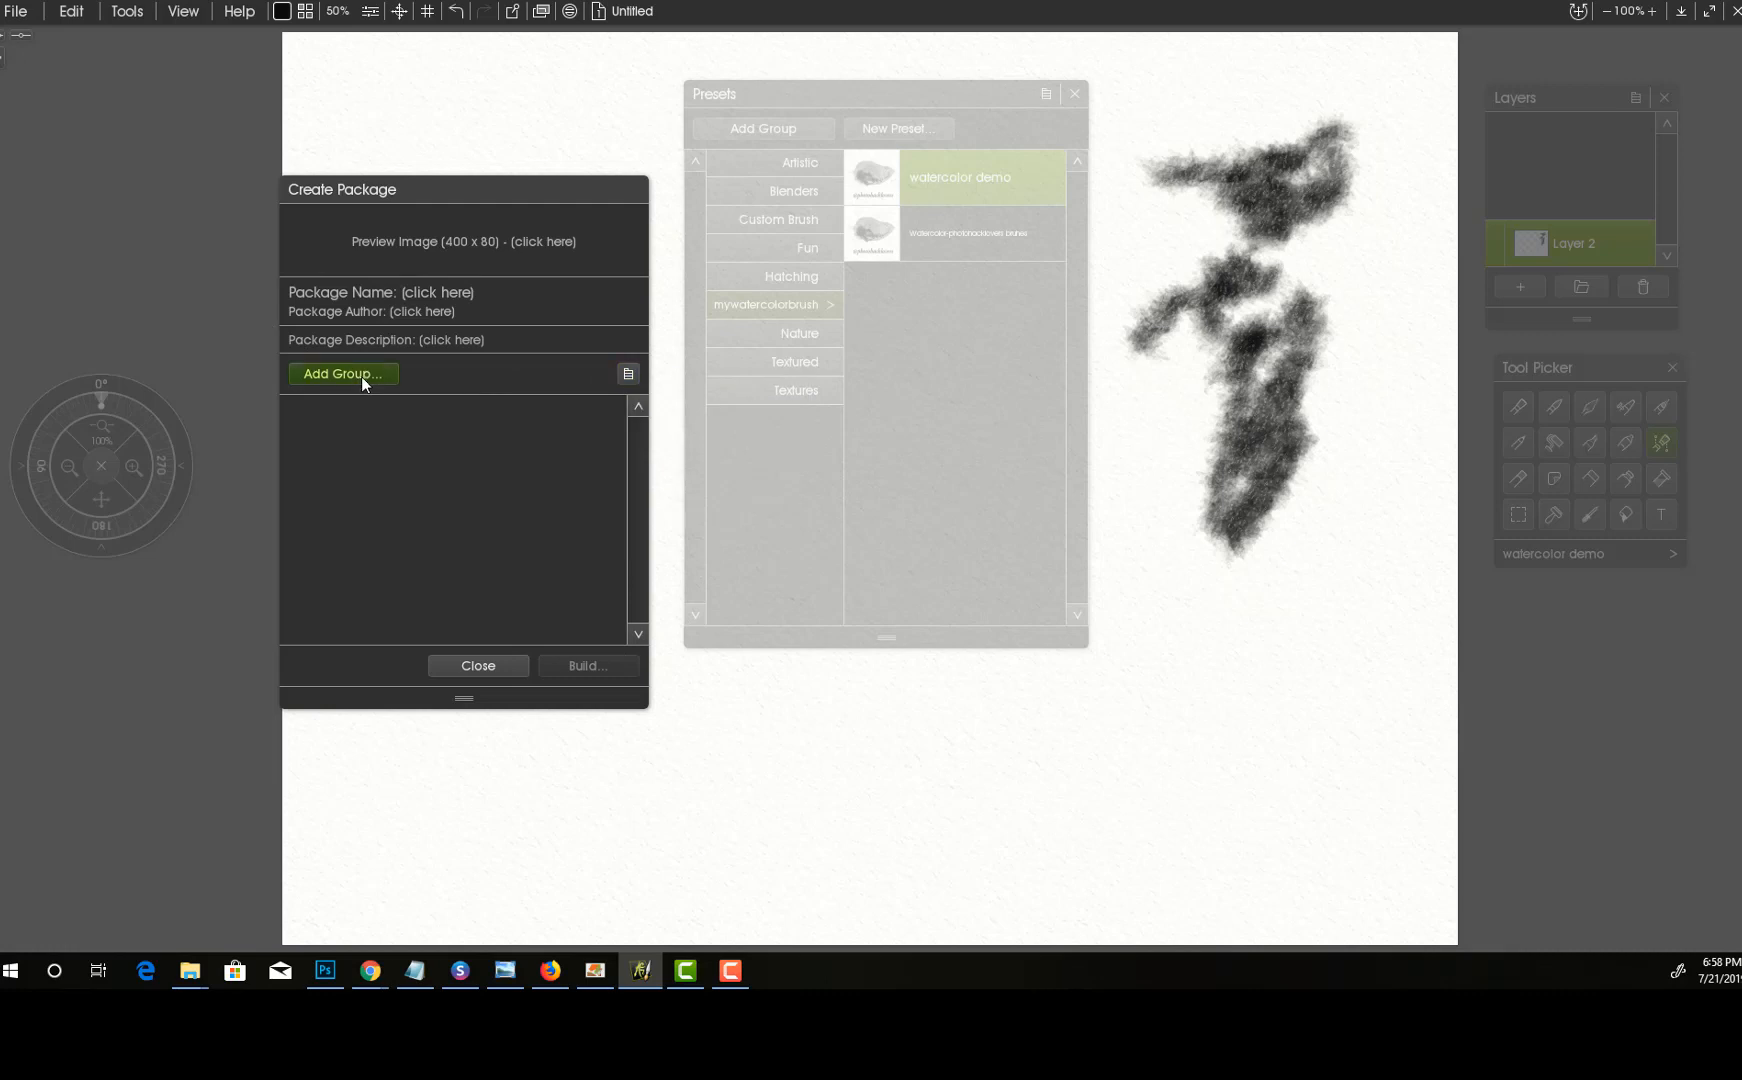
left_click(361, 376)
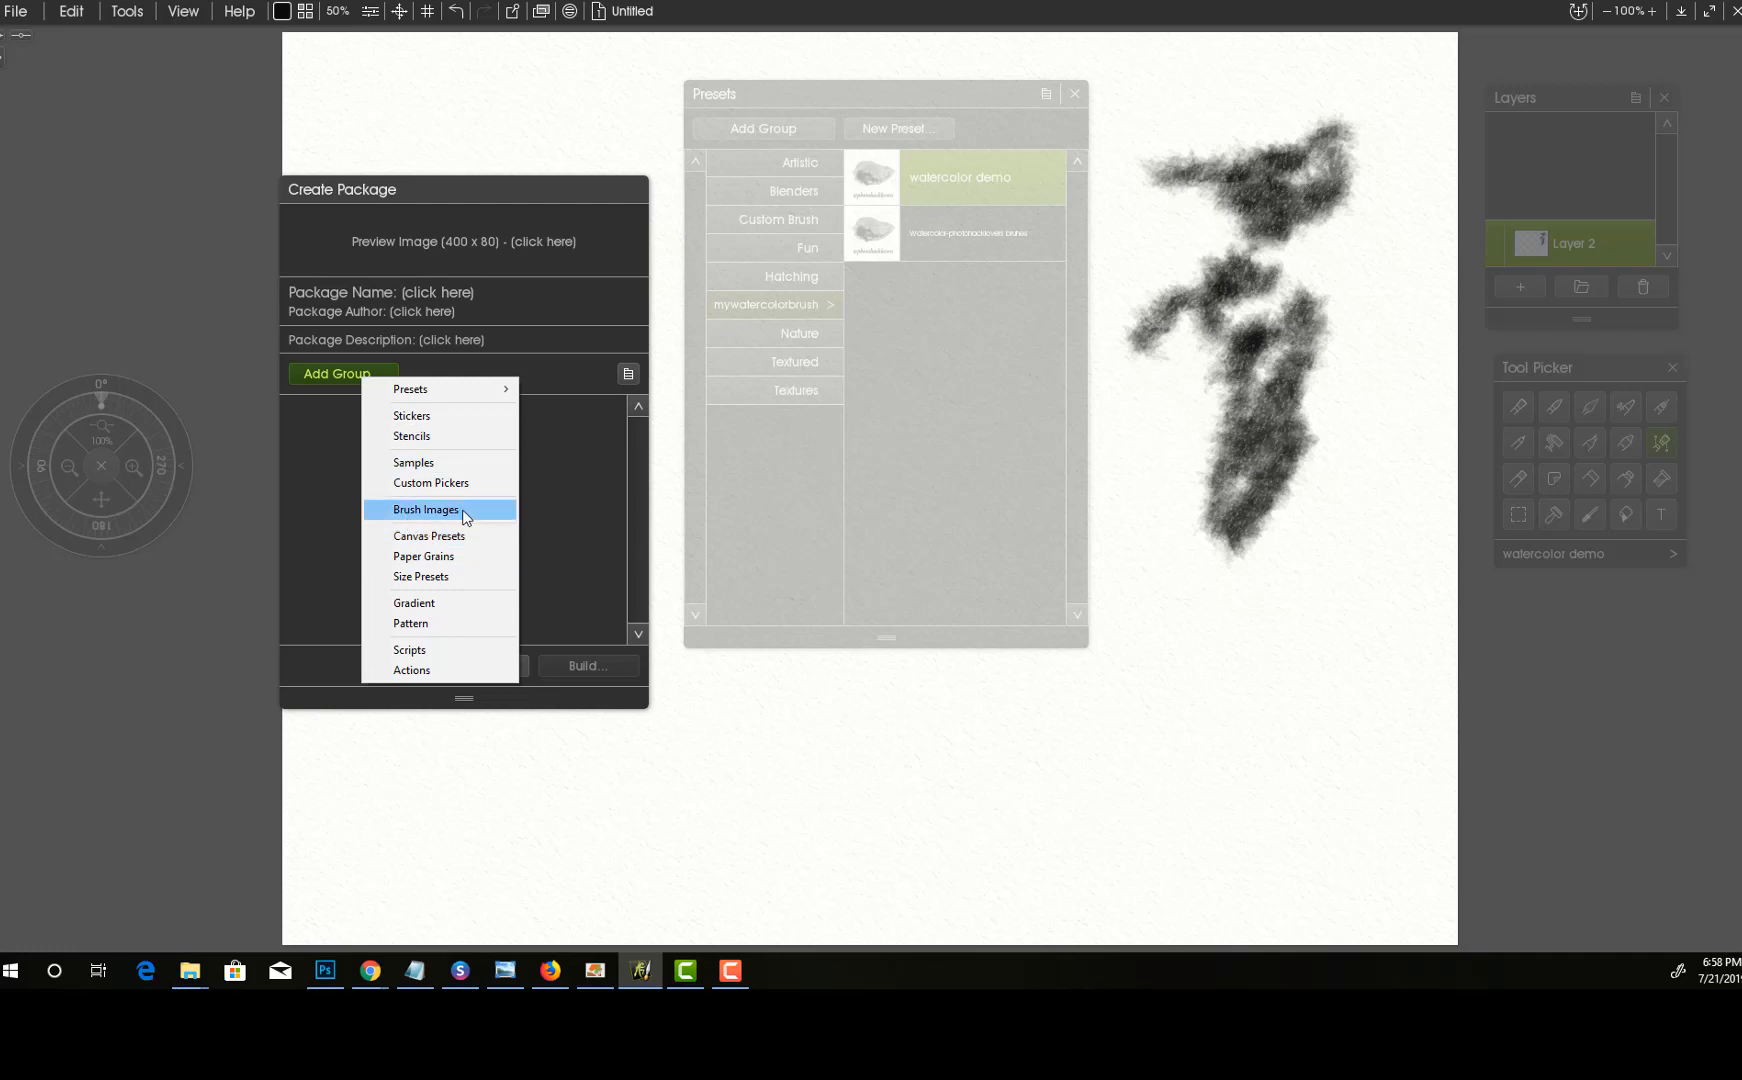
mouse_move(420, 398)
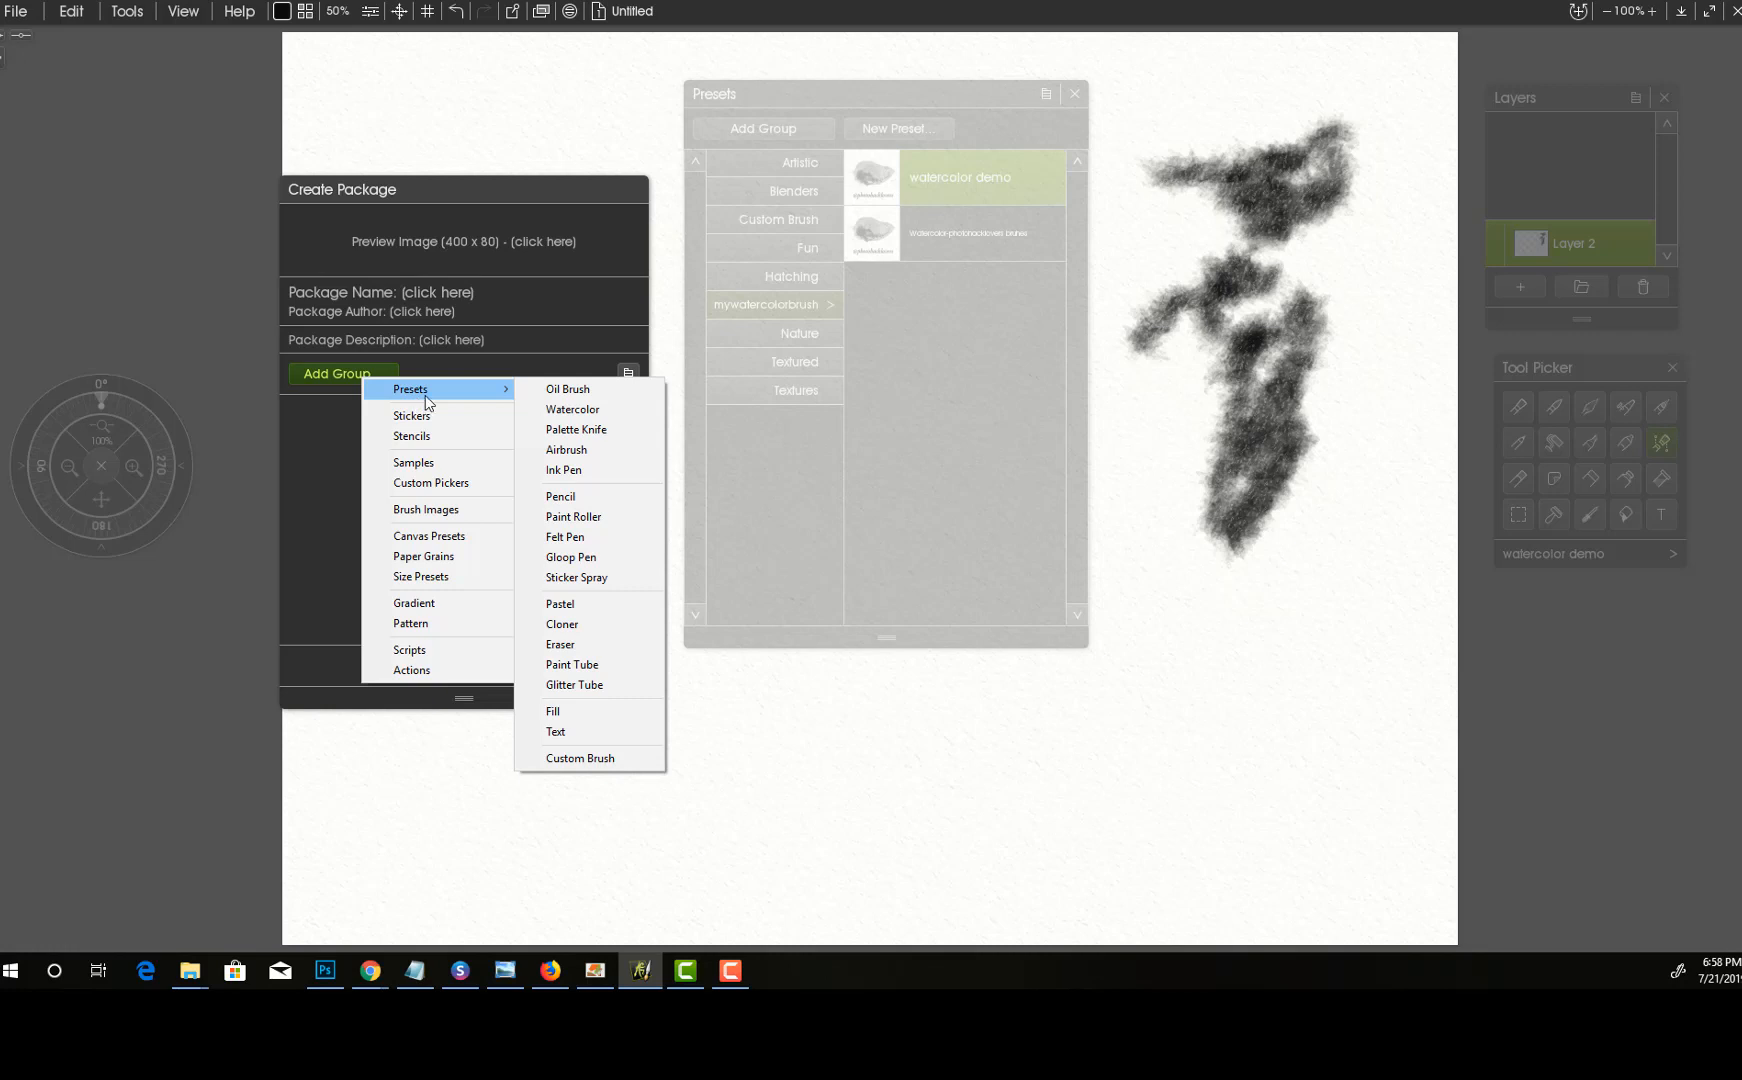
left_click(572, 758)
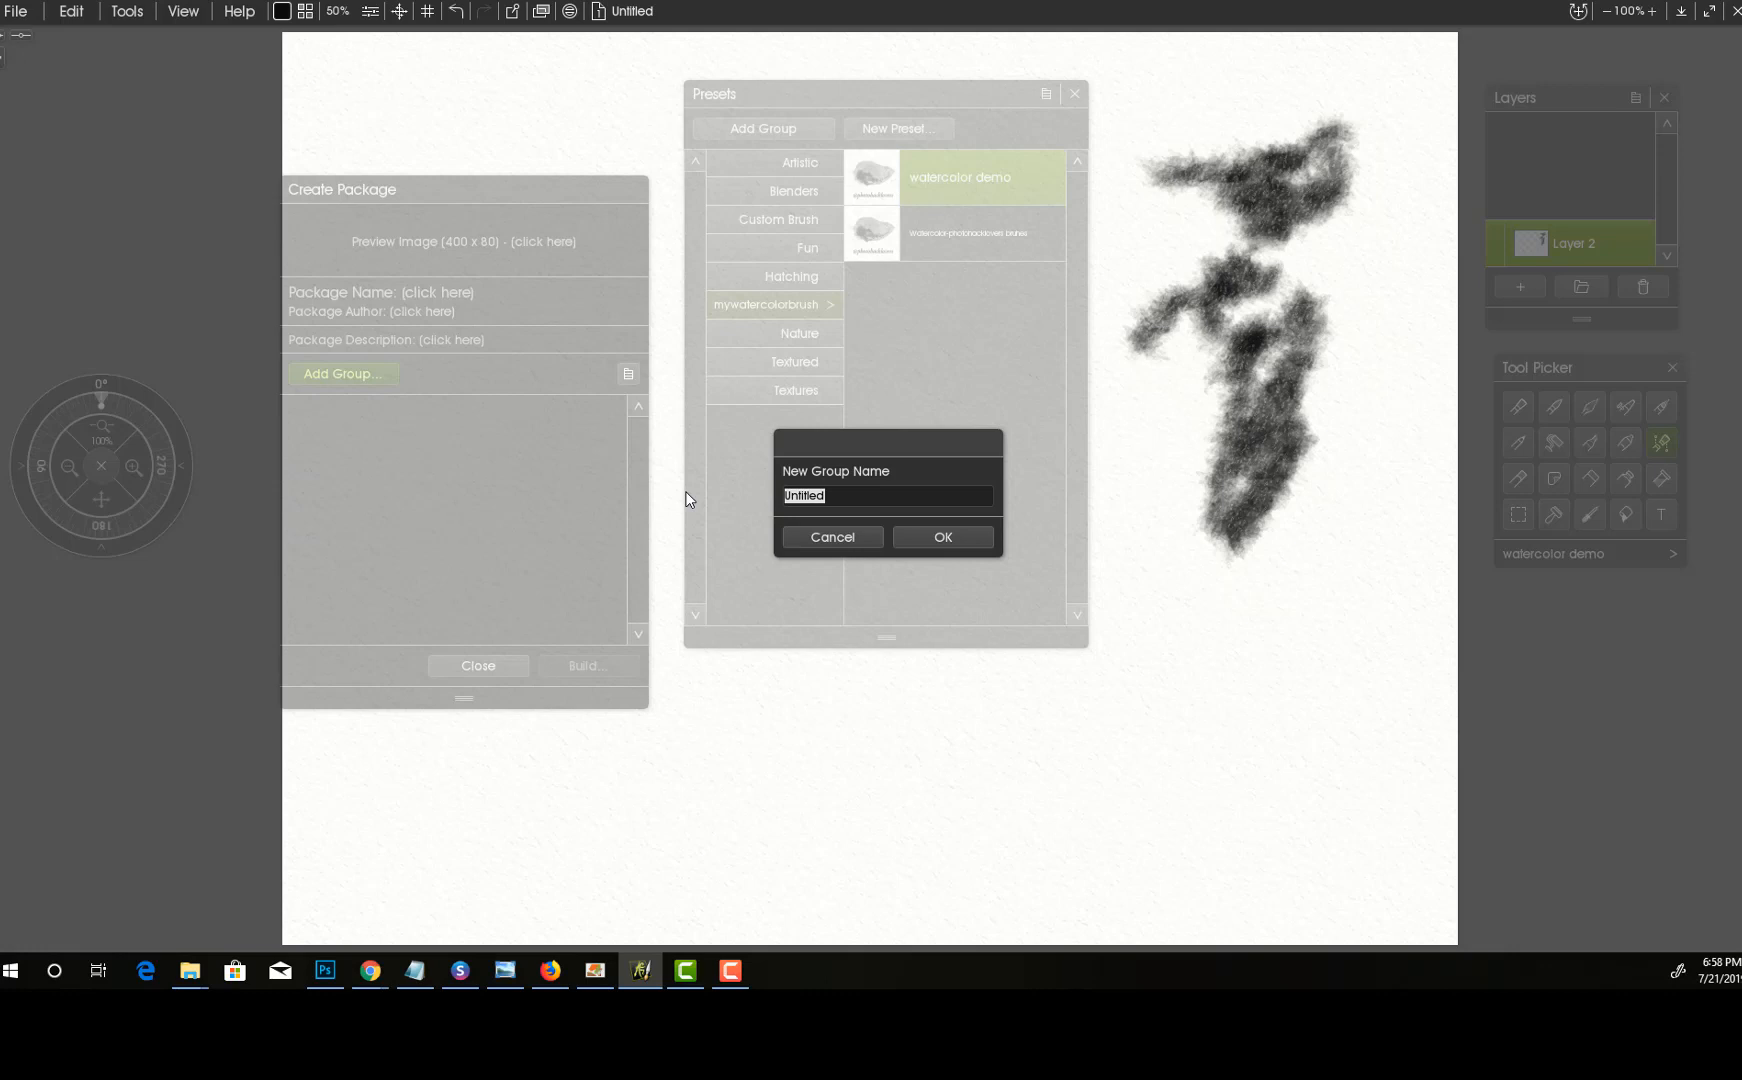
type("photohacklovers brush pack")
left_click(934, 533)
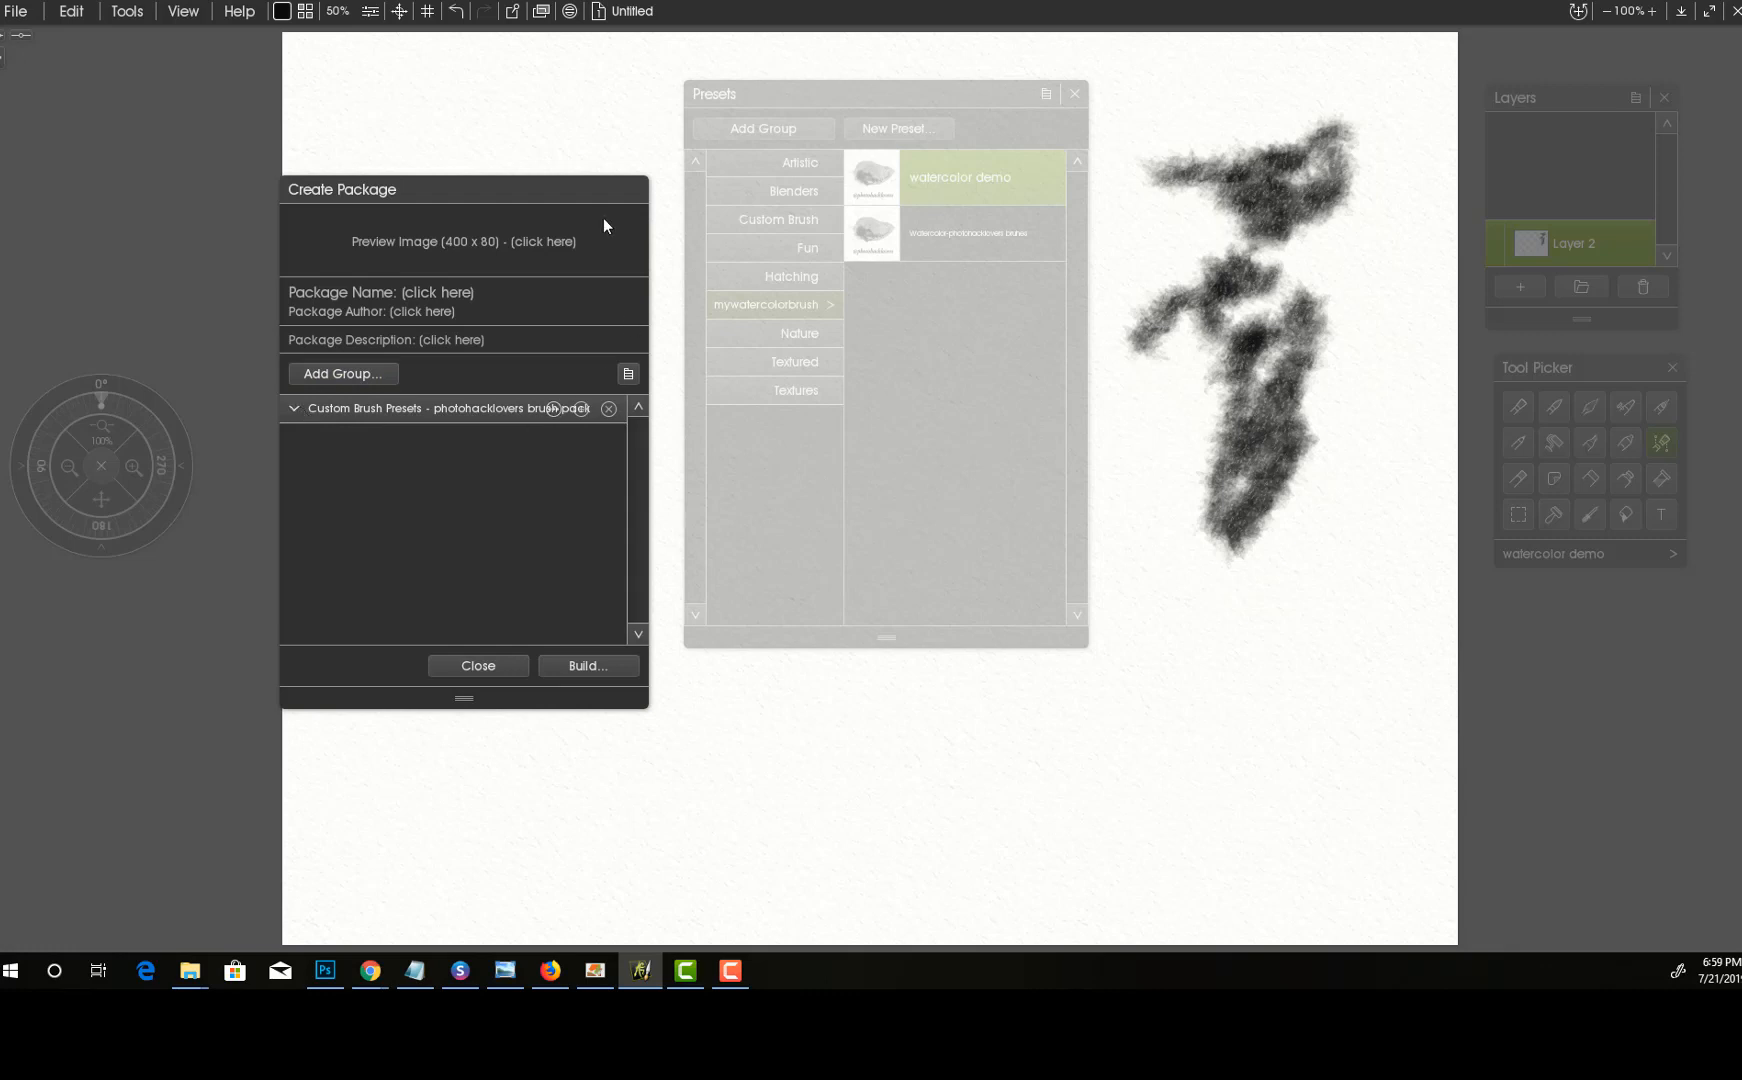
left_click_drag(638, 183, 970, 174)
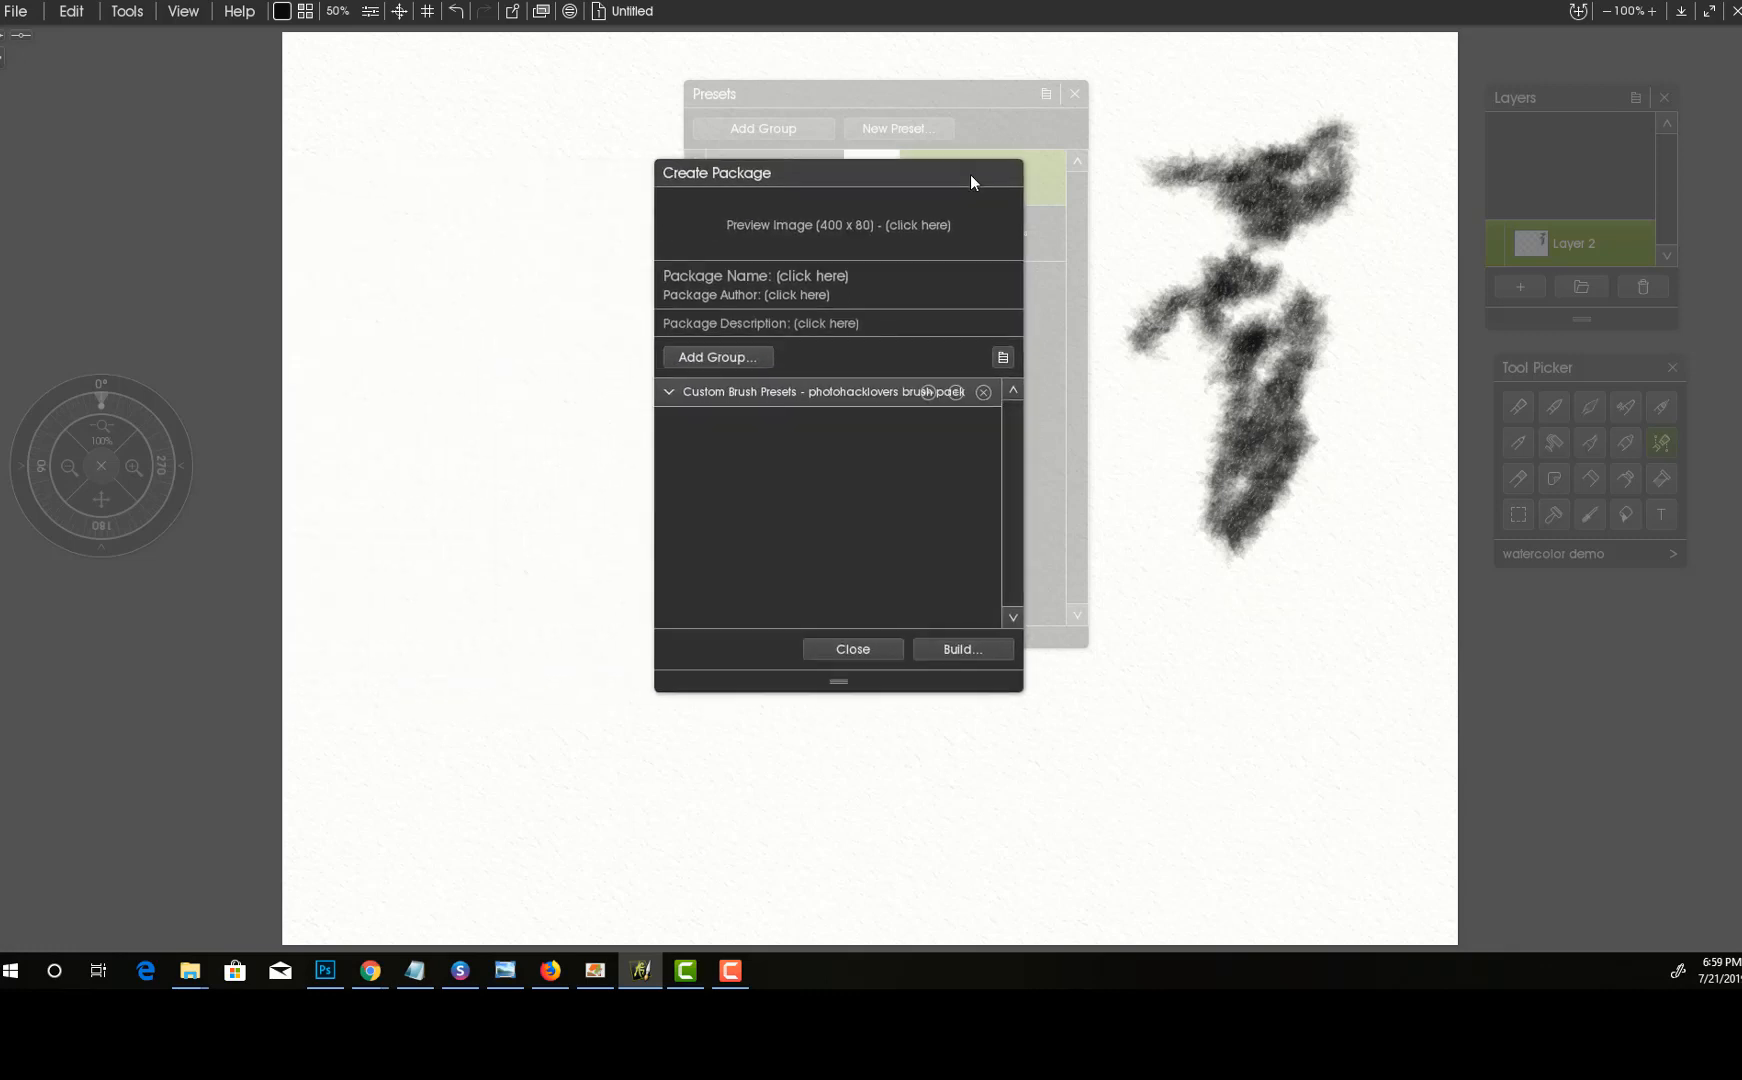
left_click(929, 392)
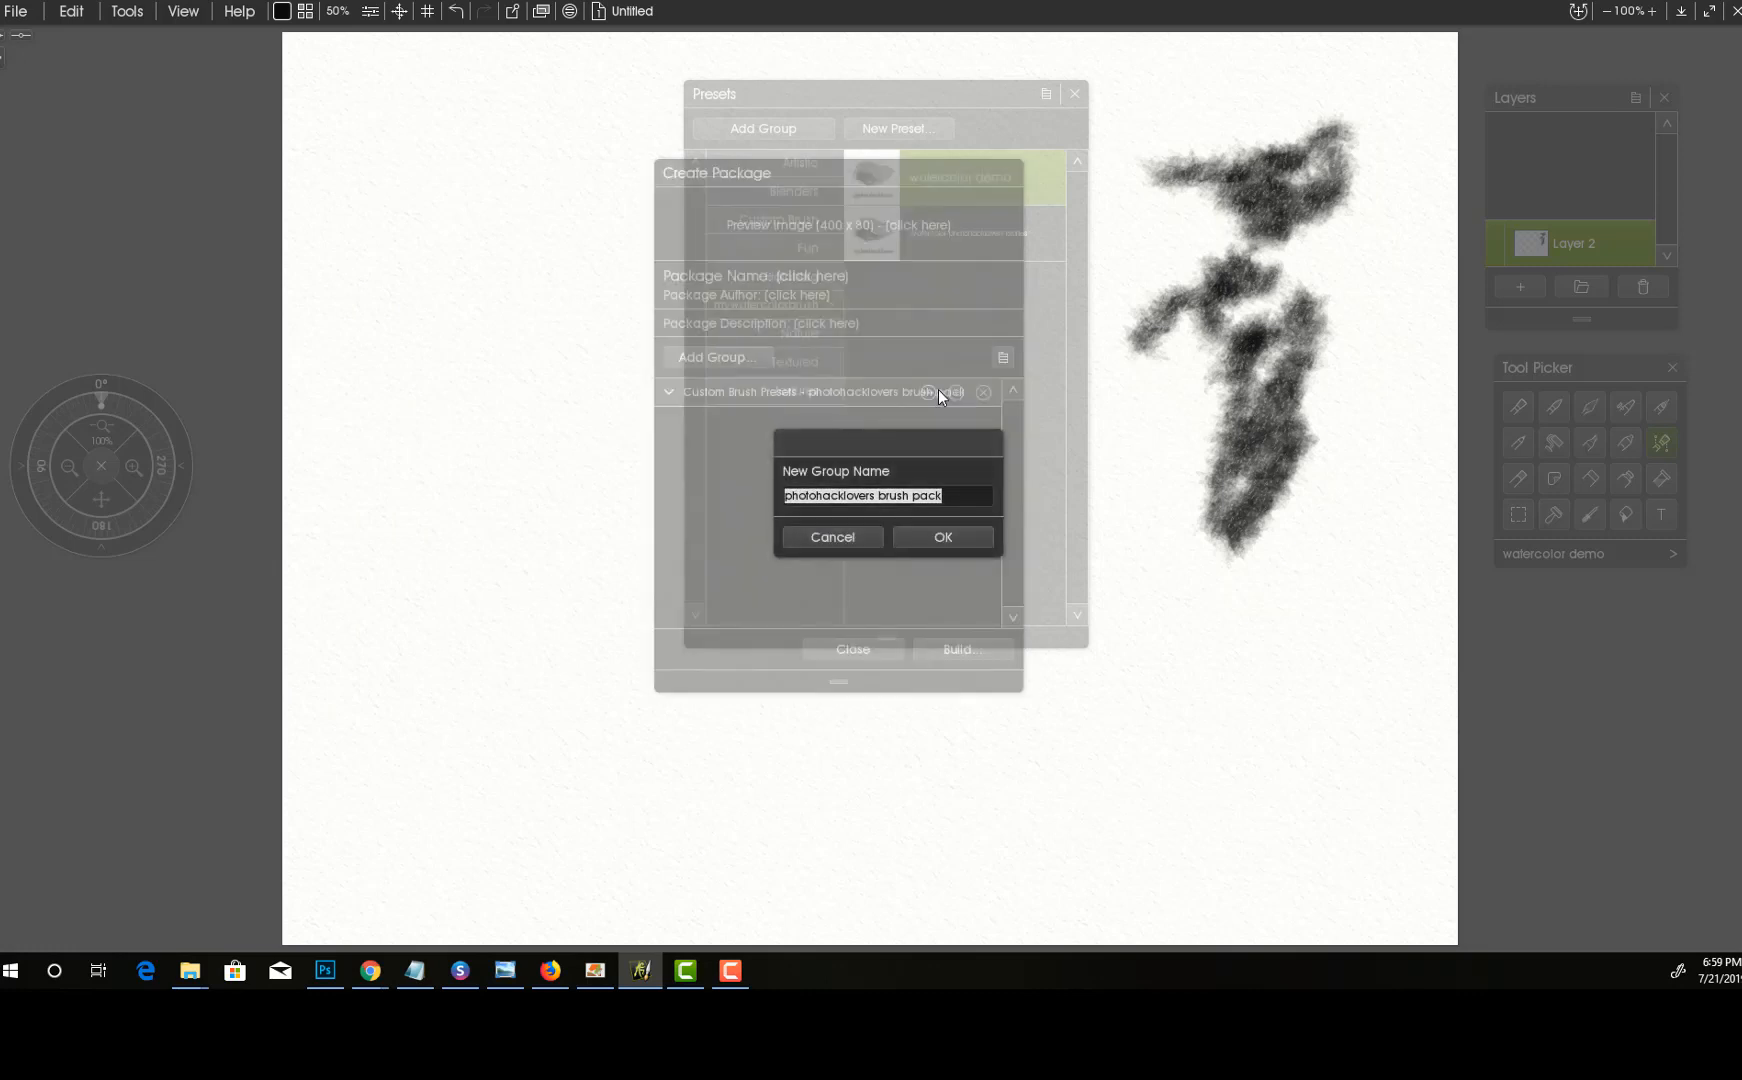
left_click(856, 540)
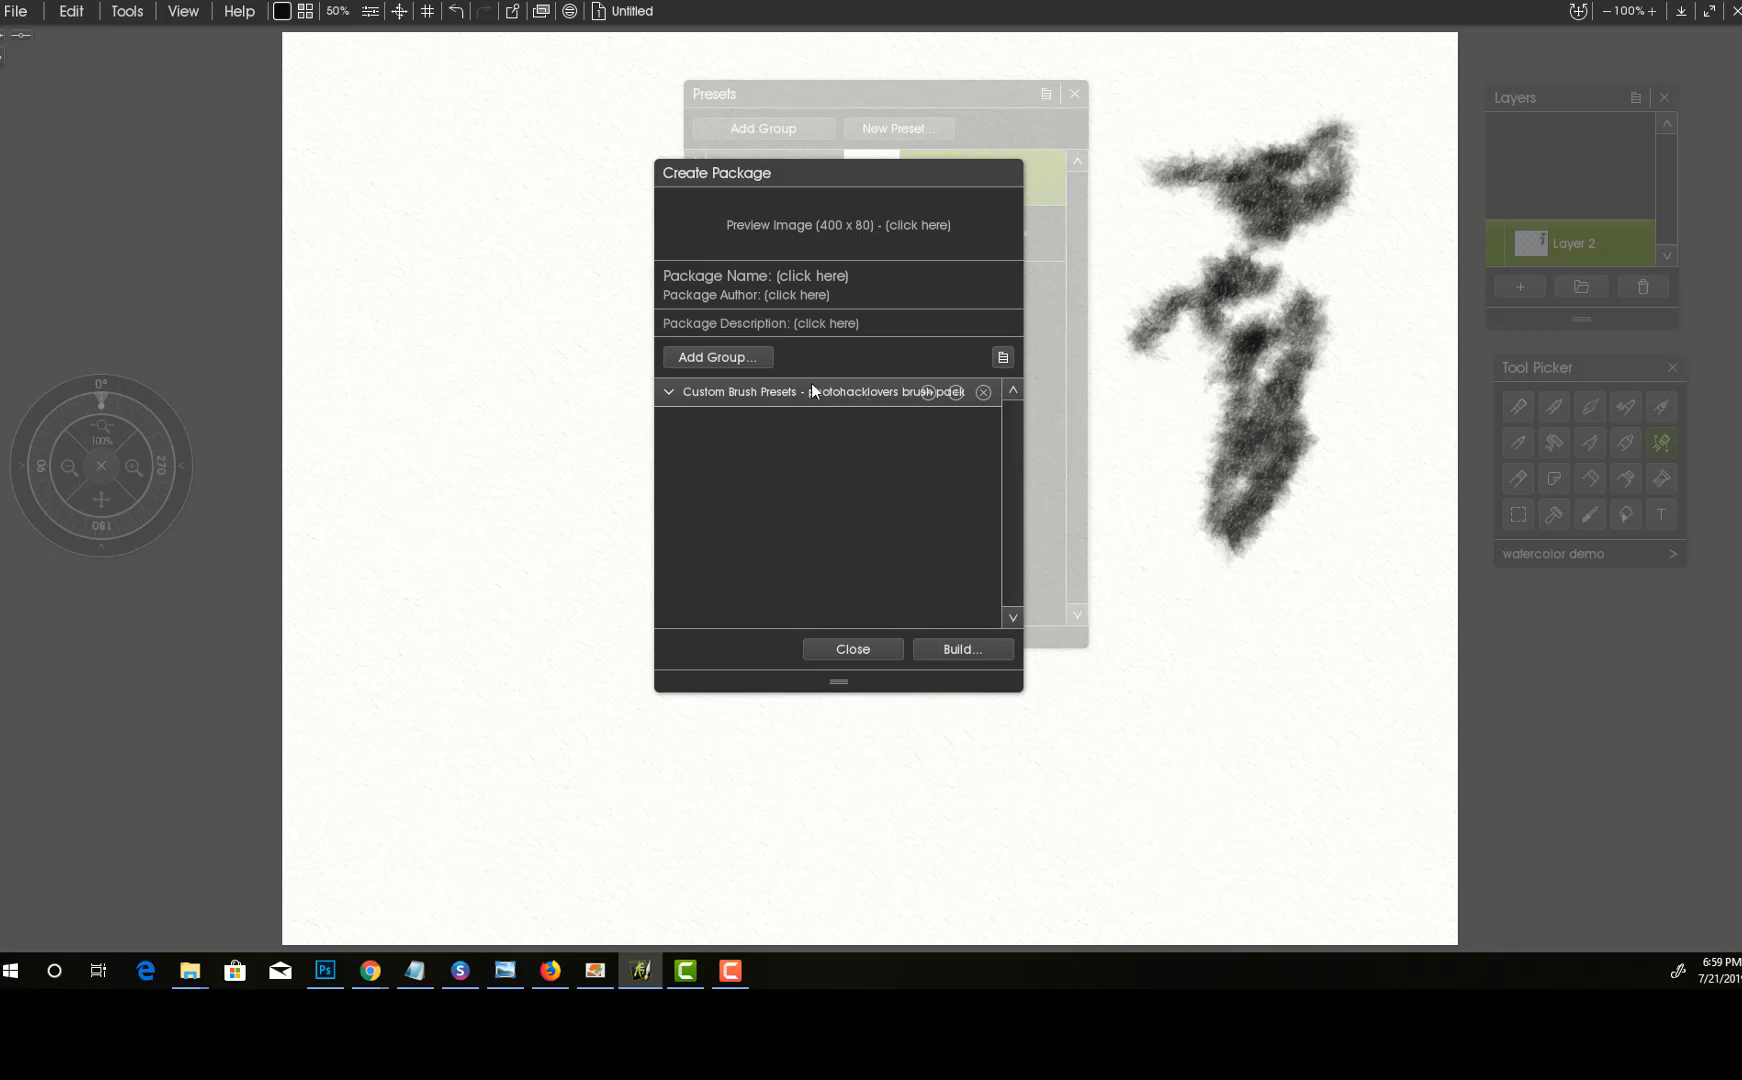
left_click(980, 648)
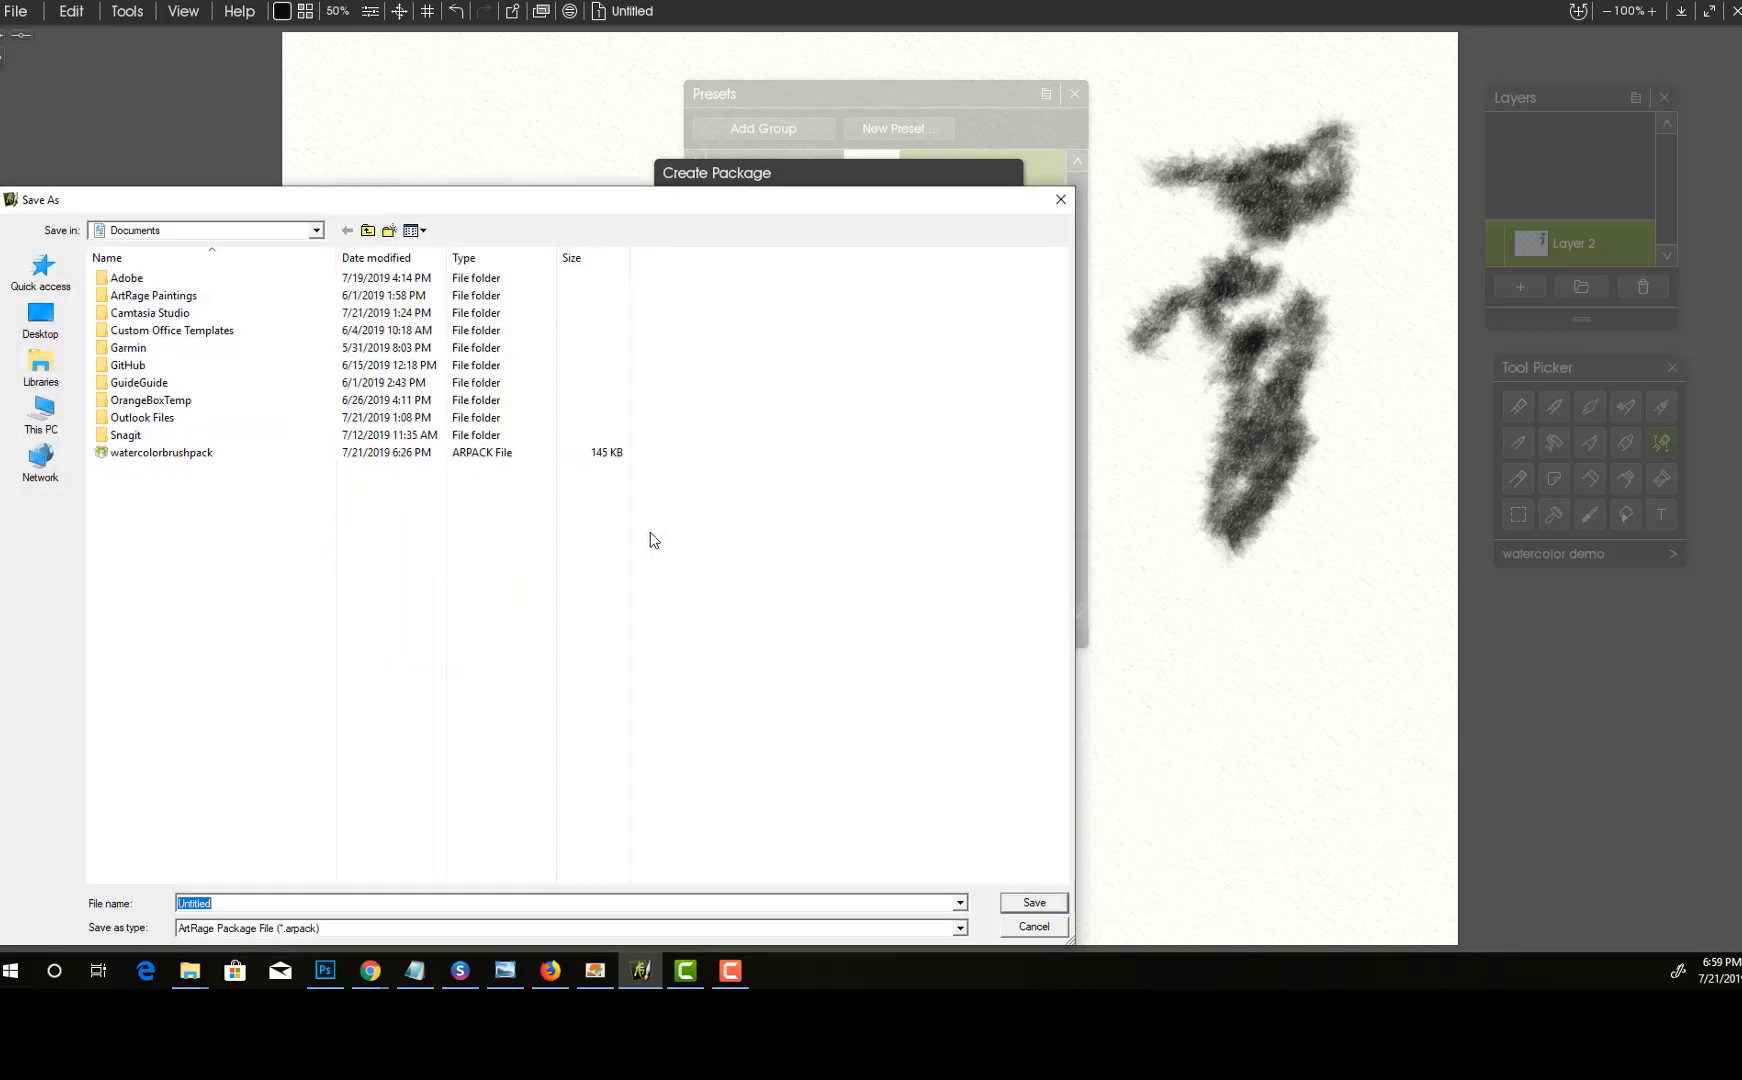
left_click(1061, 199)
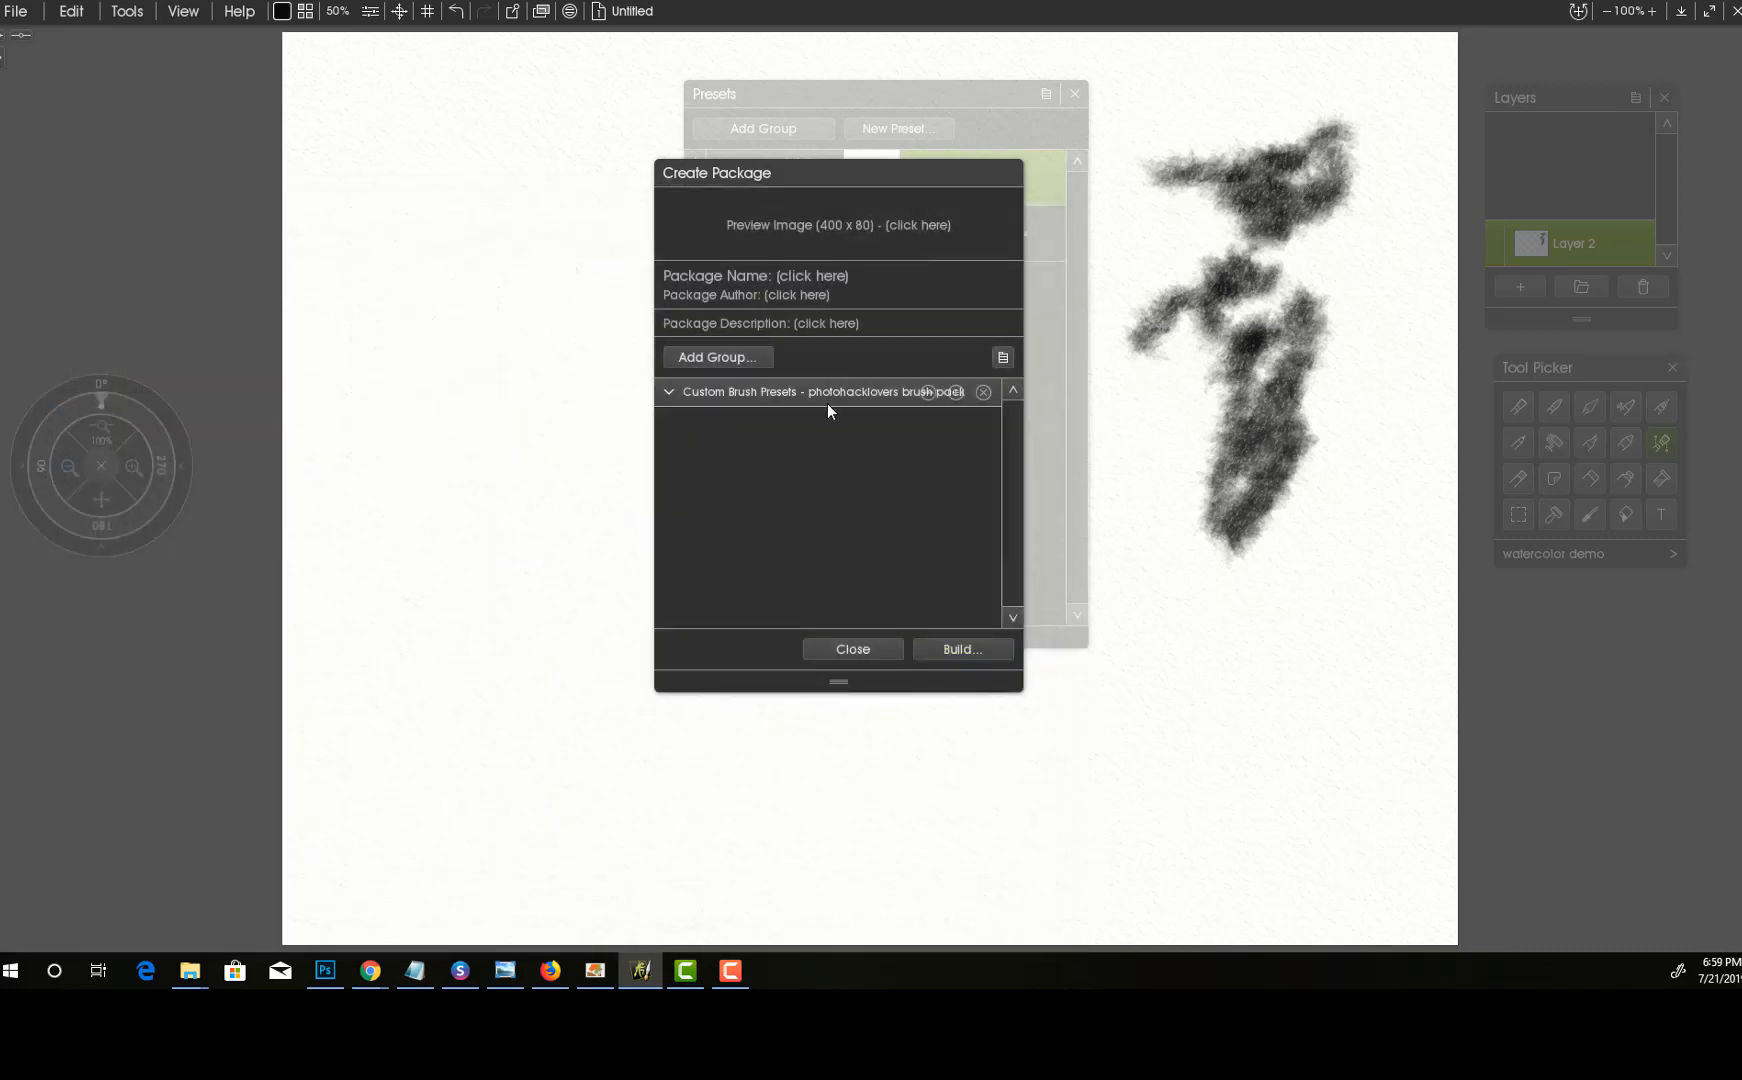
left_click(955, 392)
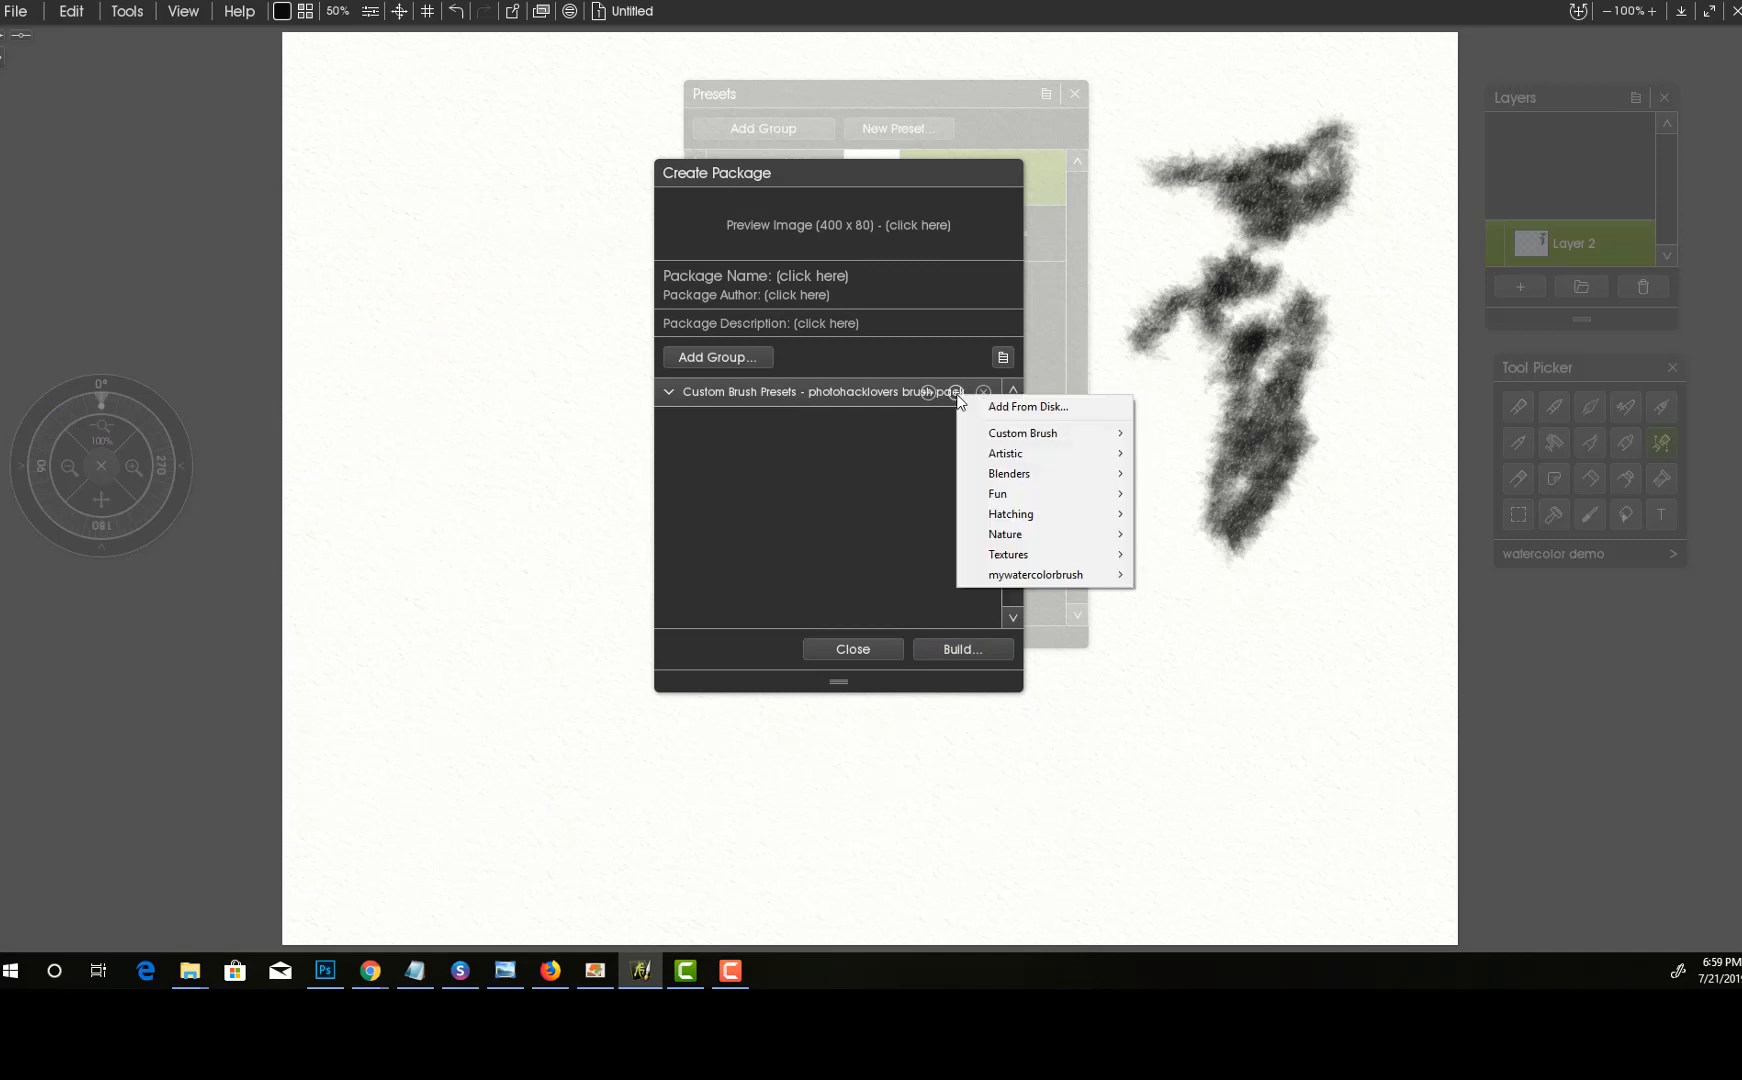
left_click(904, 415)
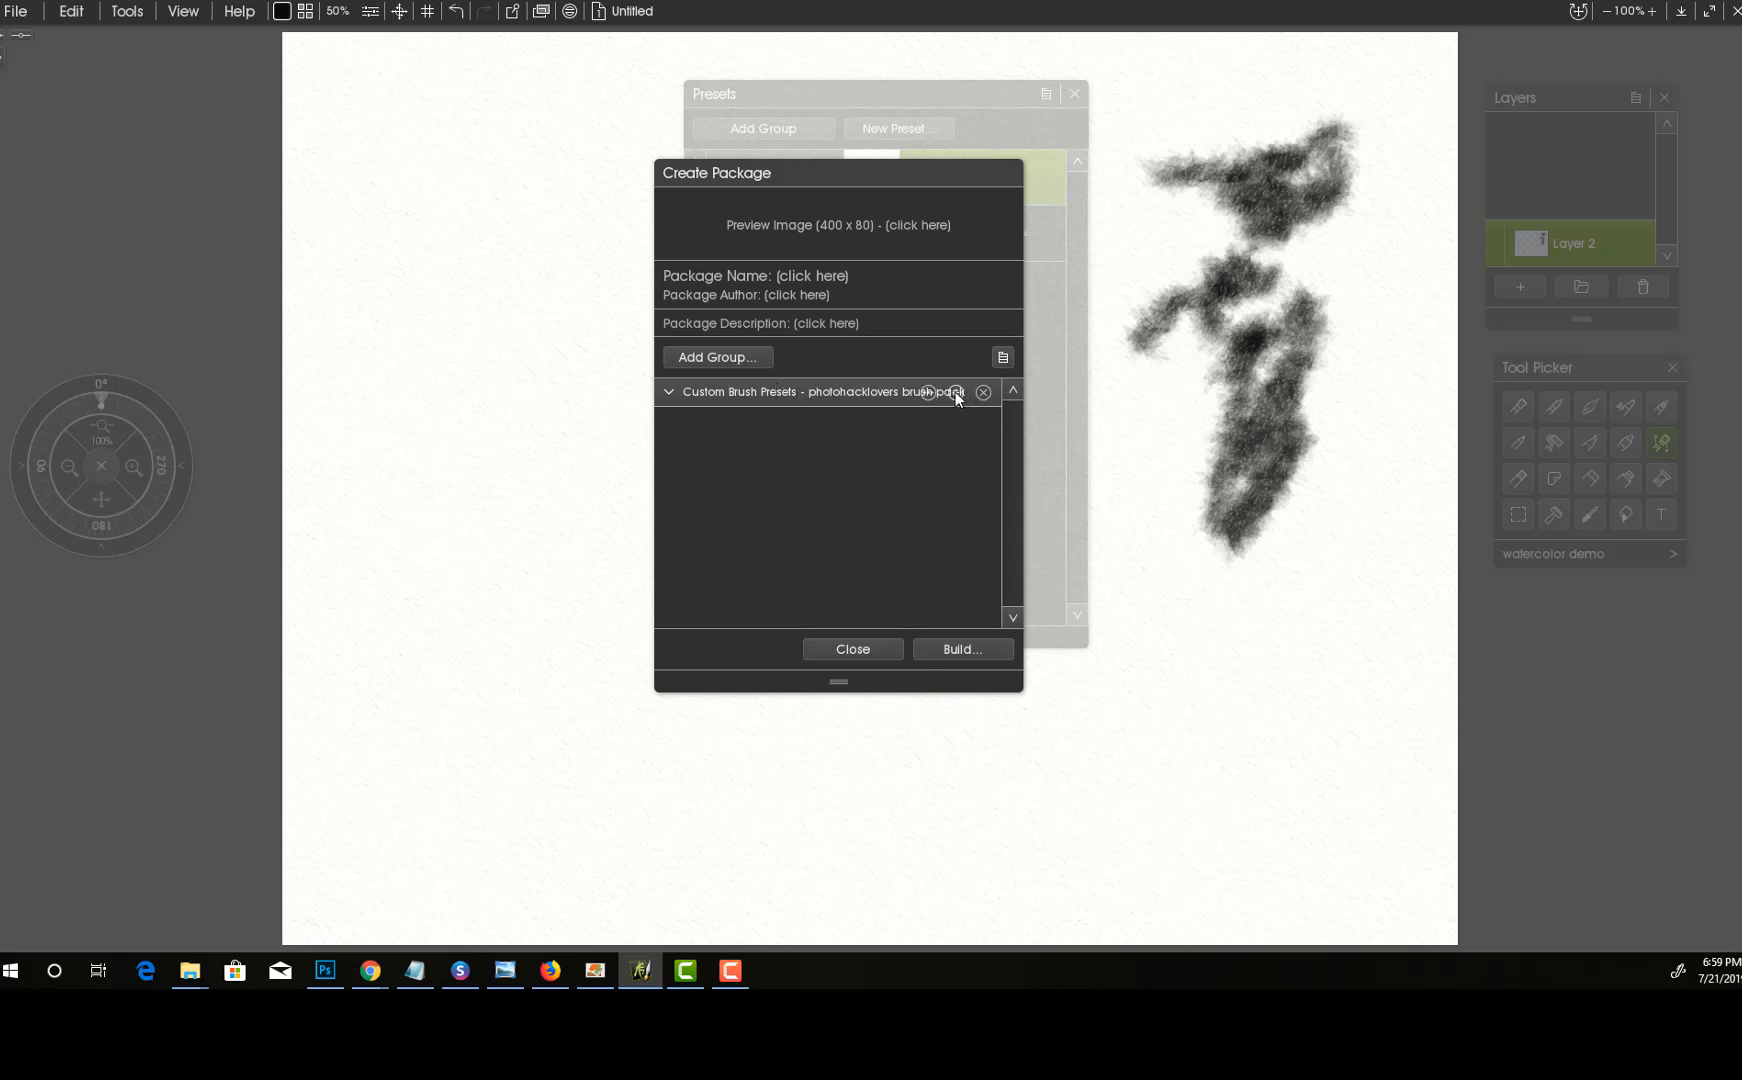
left_click(925, 392)
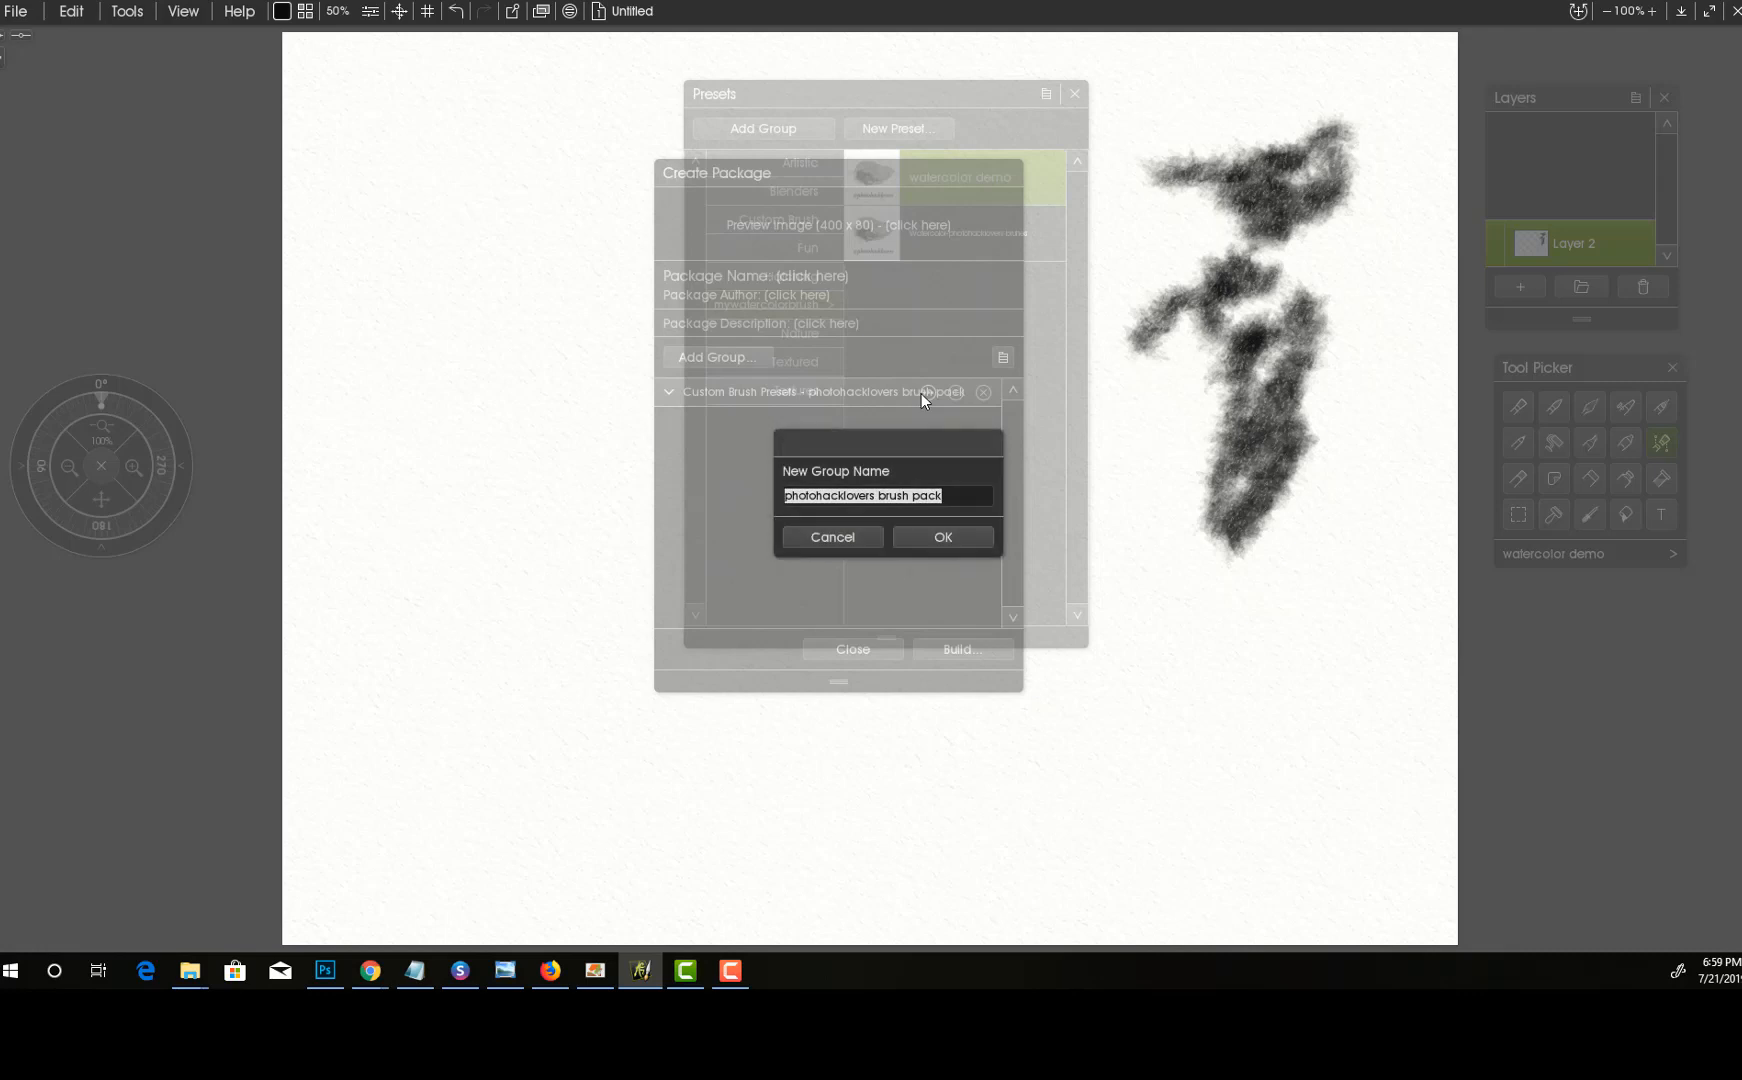
left_click(866, 540)
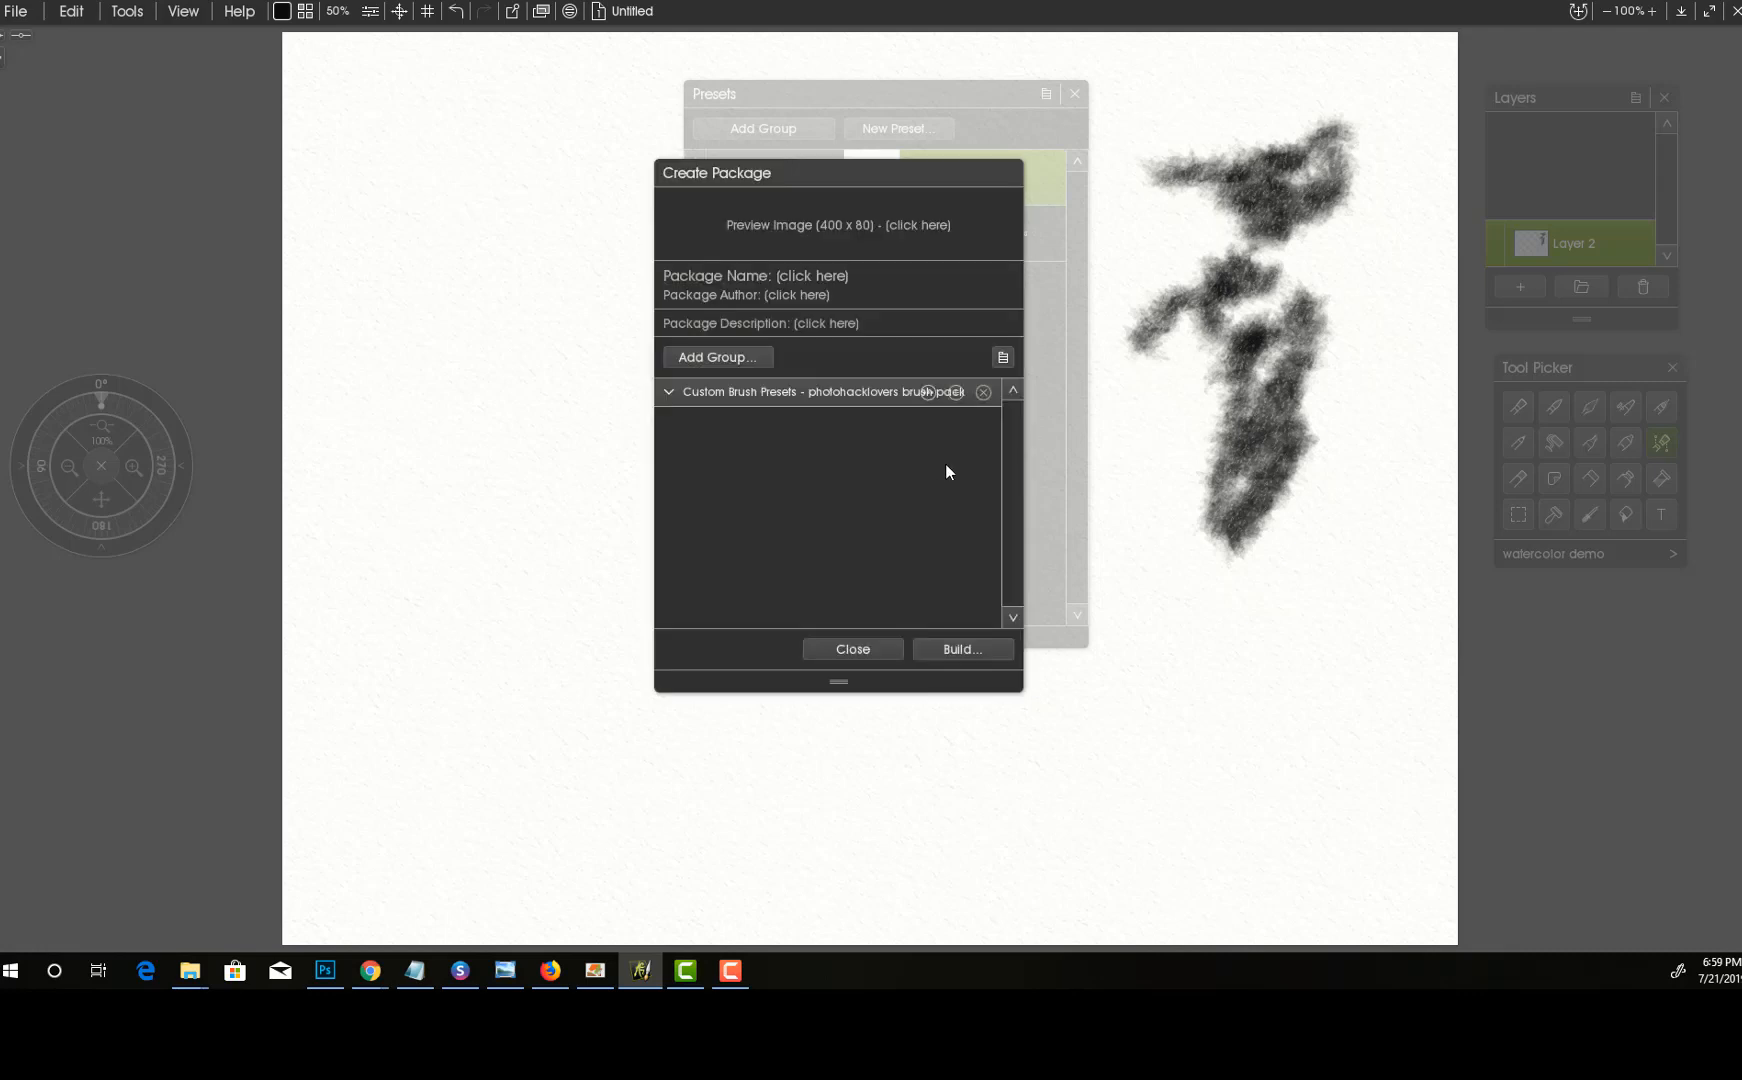
- Add the watercolor demo preset from mywatercolorbrush to the package's photohacklovers brush pack group
left_click(955, 391)
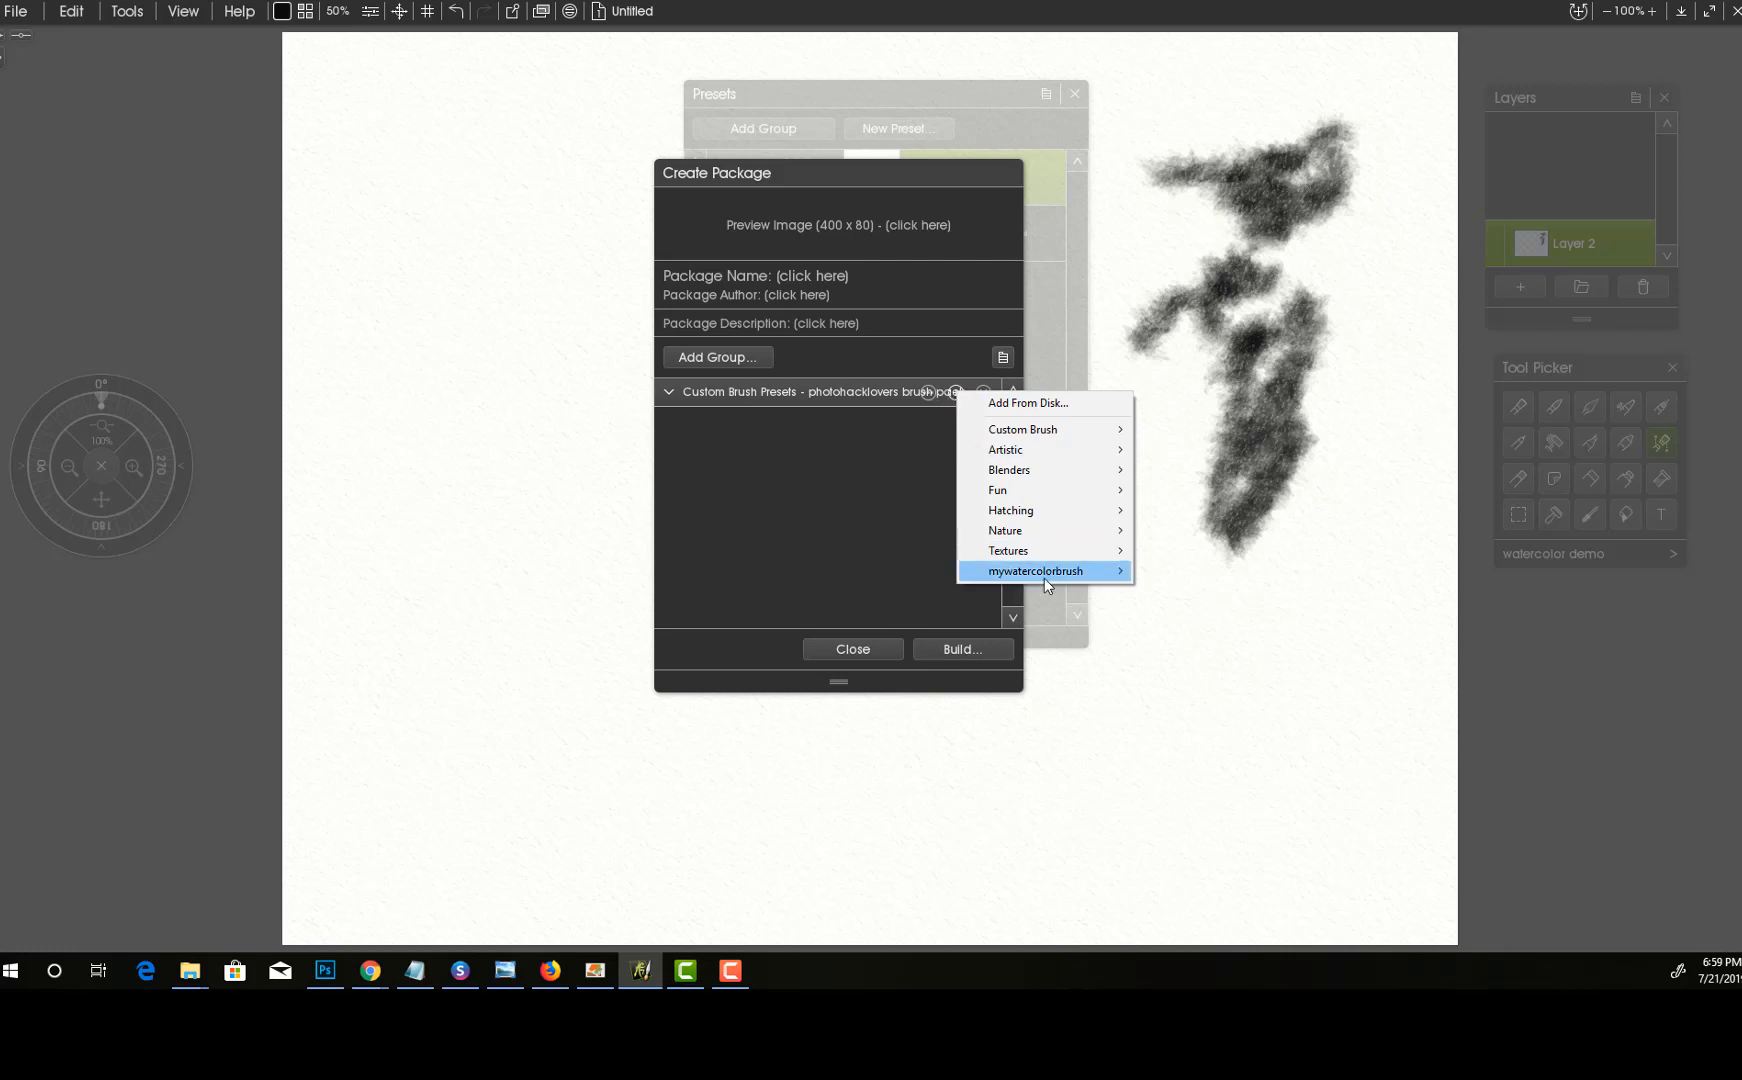
mouse_move(1051, 577)
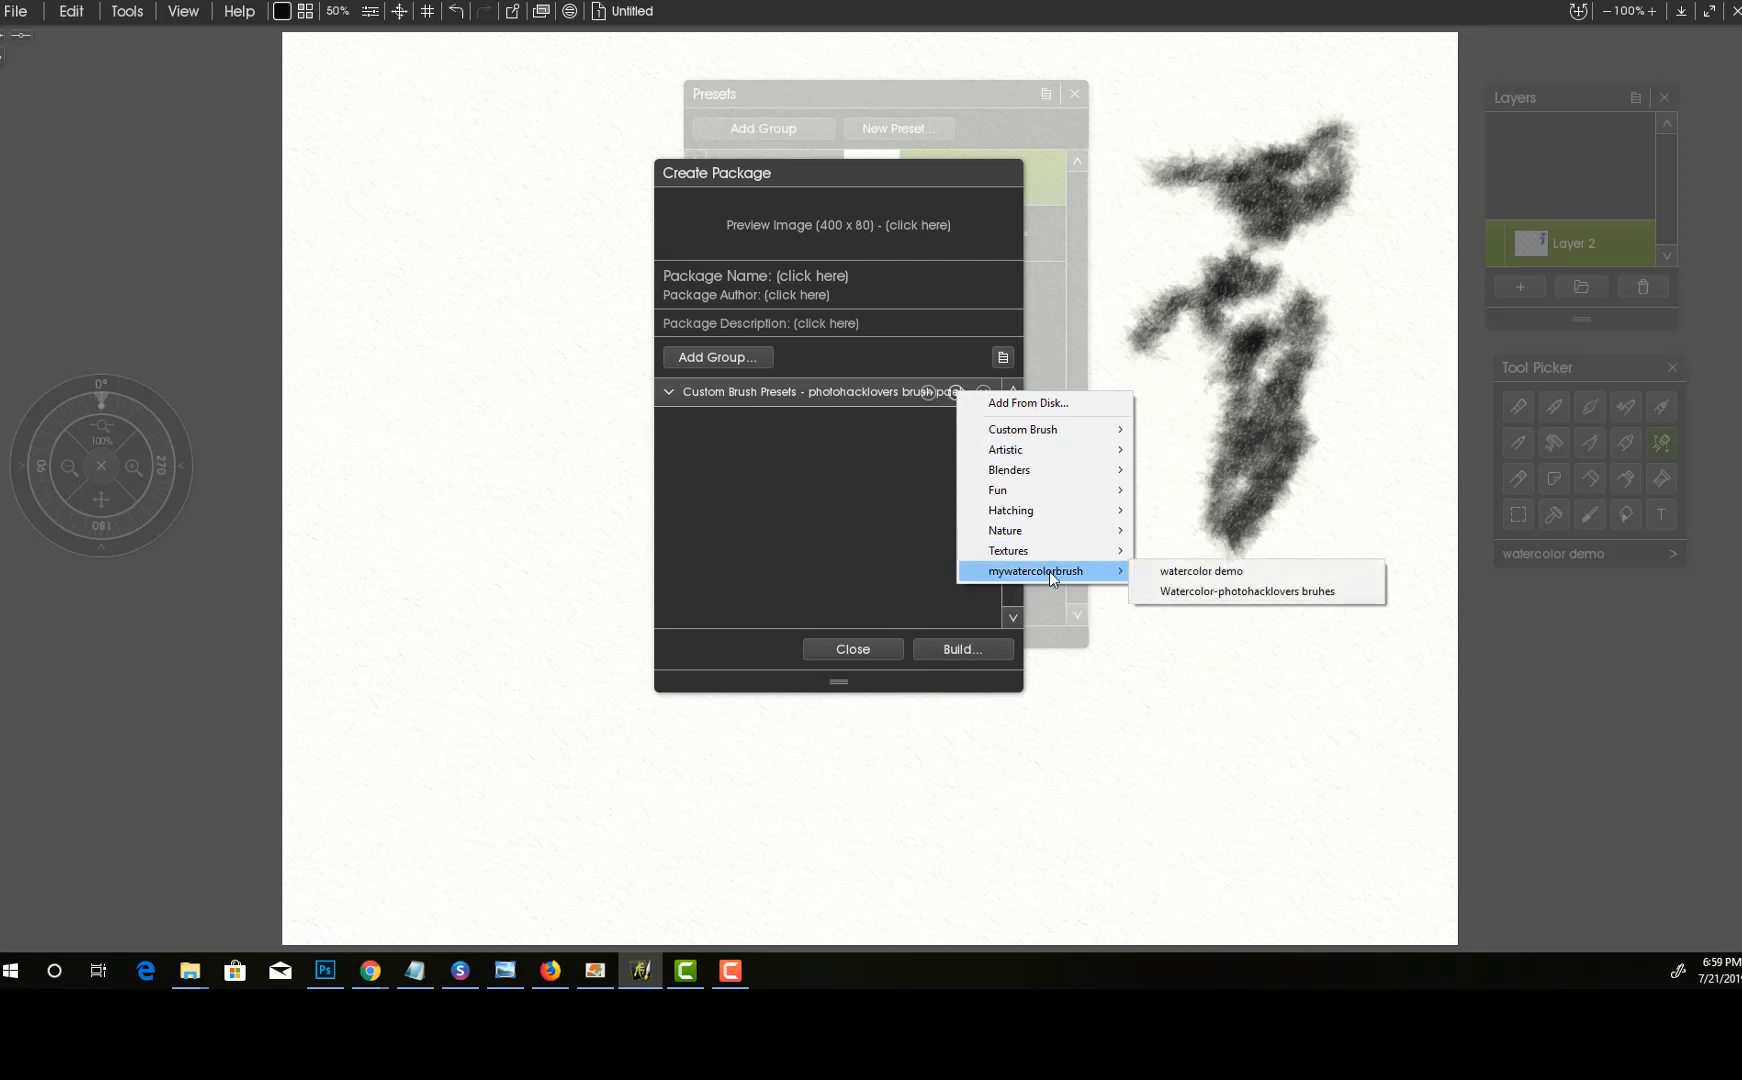
left_click(1189, 576)
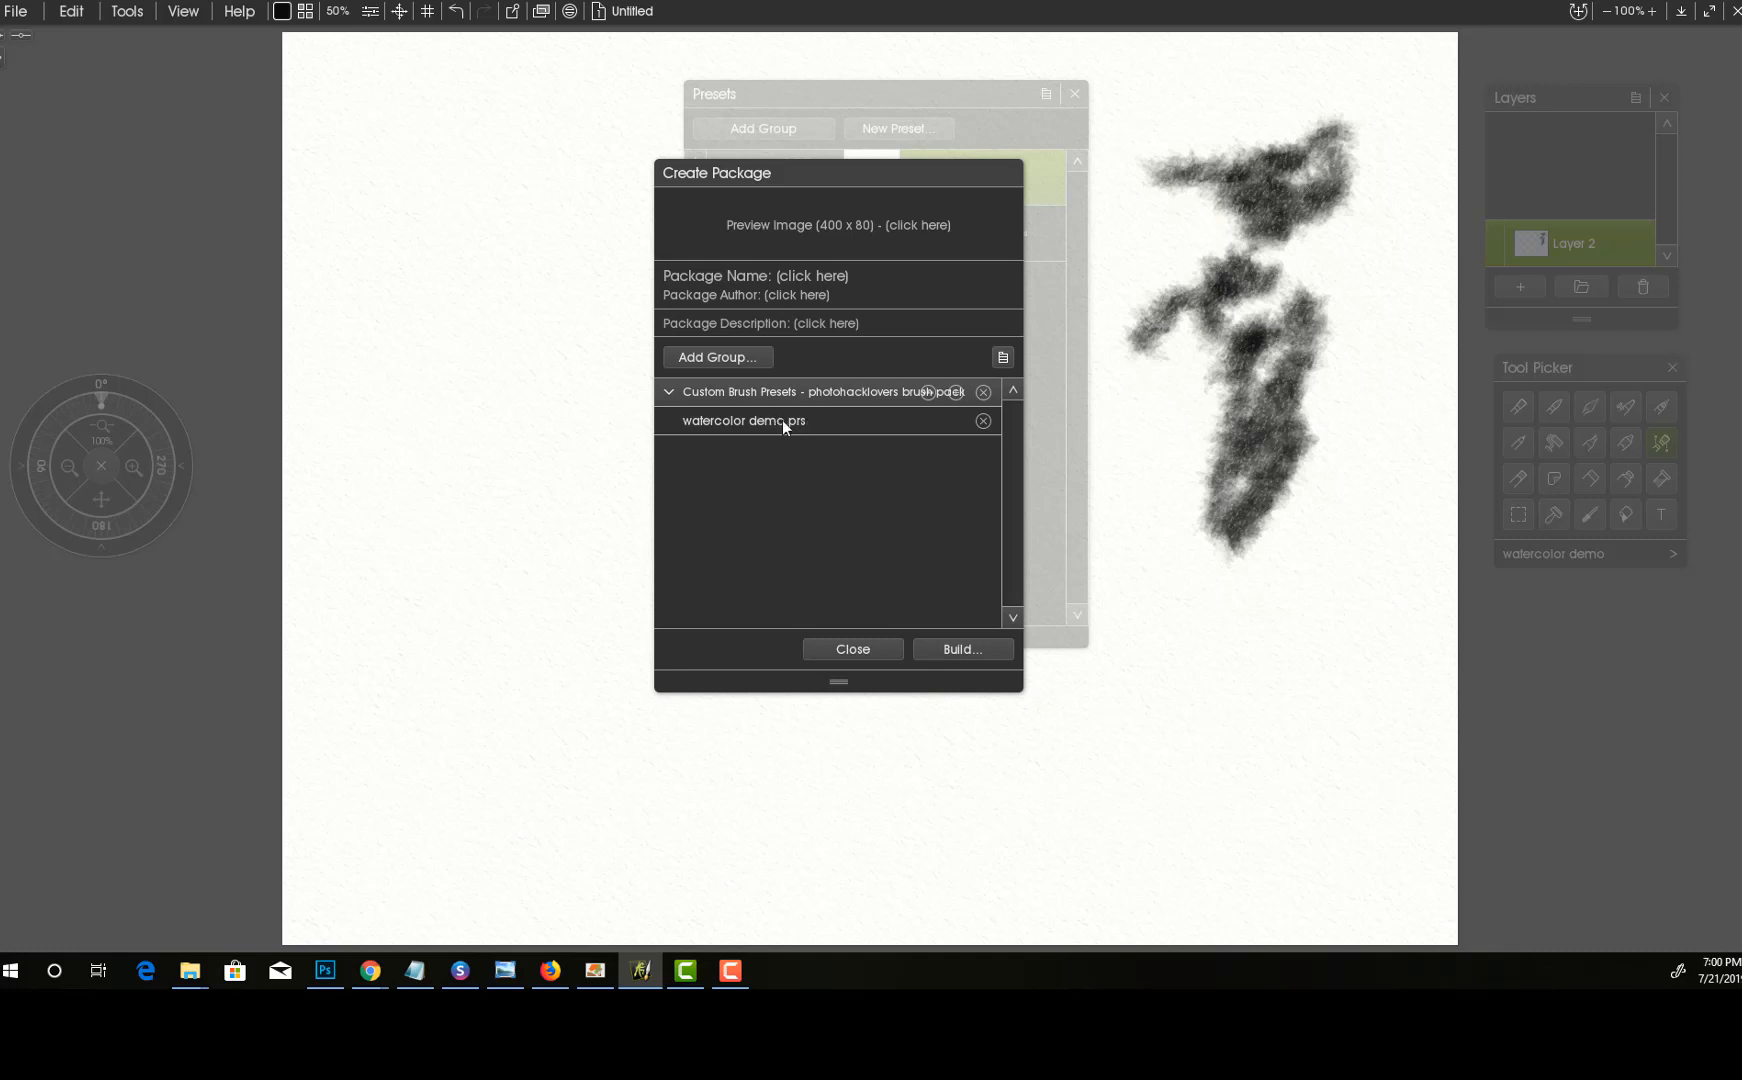
- Add the Watercolor-photohacklovers bruhes preset from mywatercolorbrush to the package's photohacklovers brush pack group
left_click(953, 391)
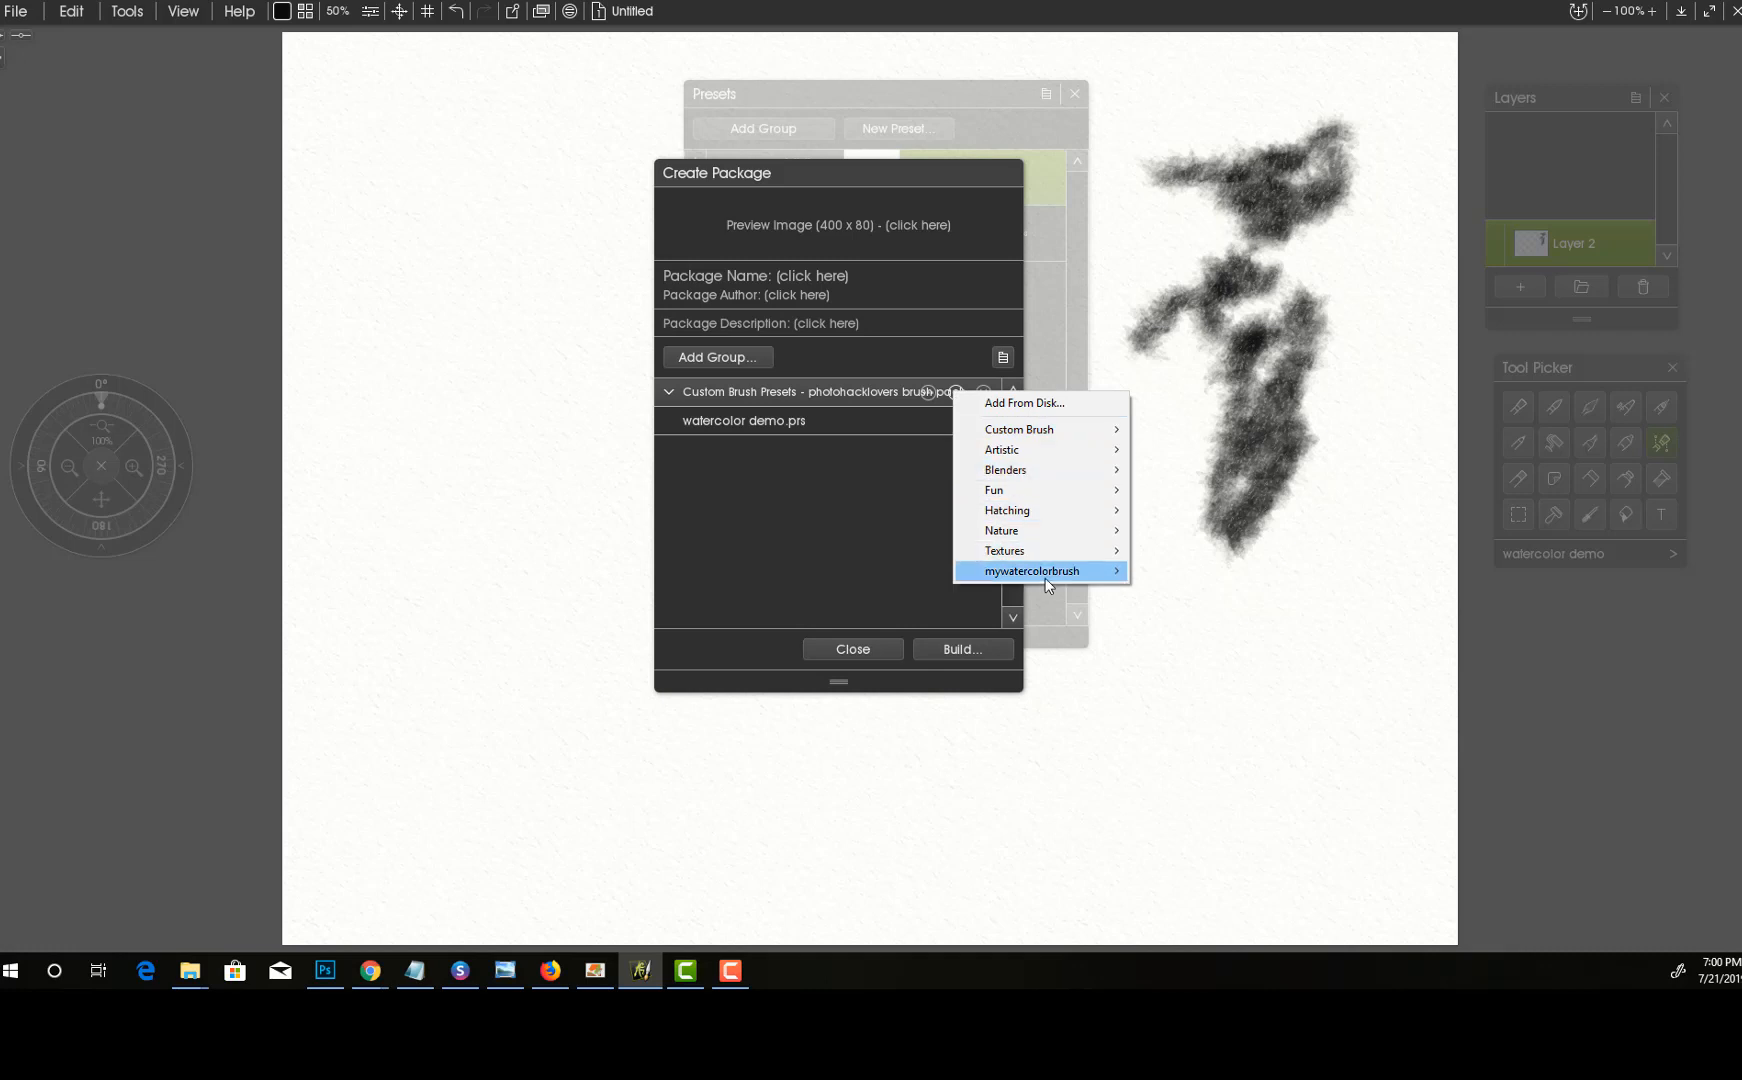
mouse_move(1045, 572)
left_click(1198, 590)
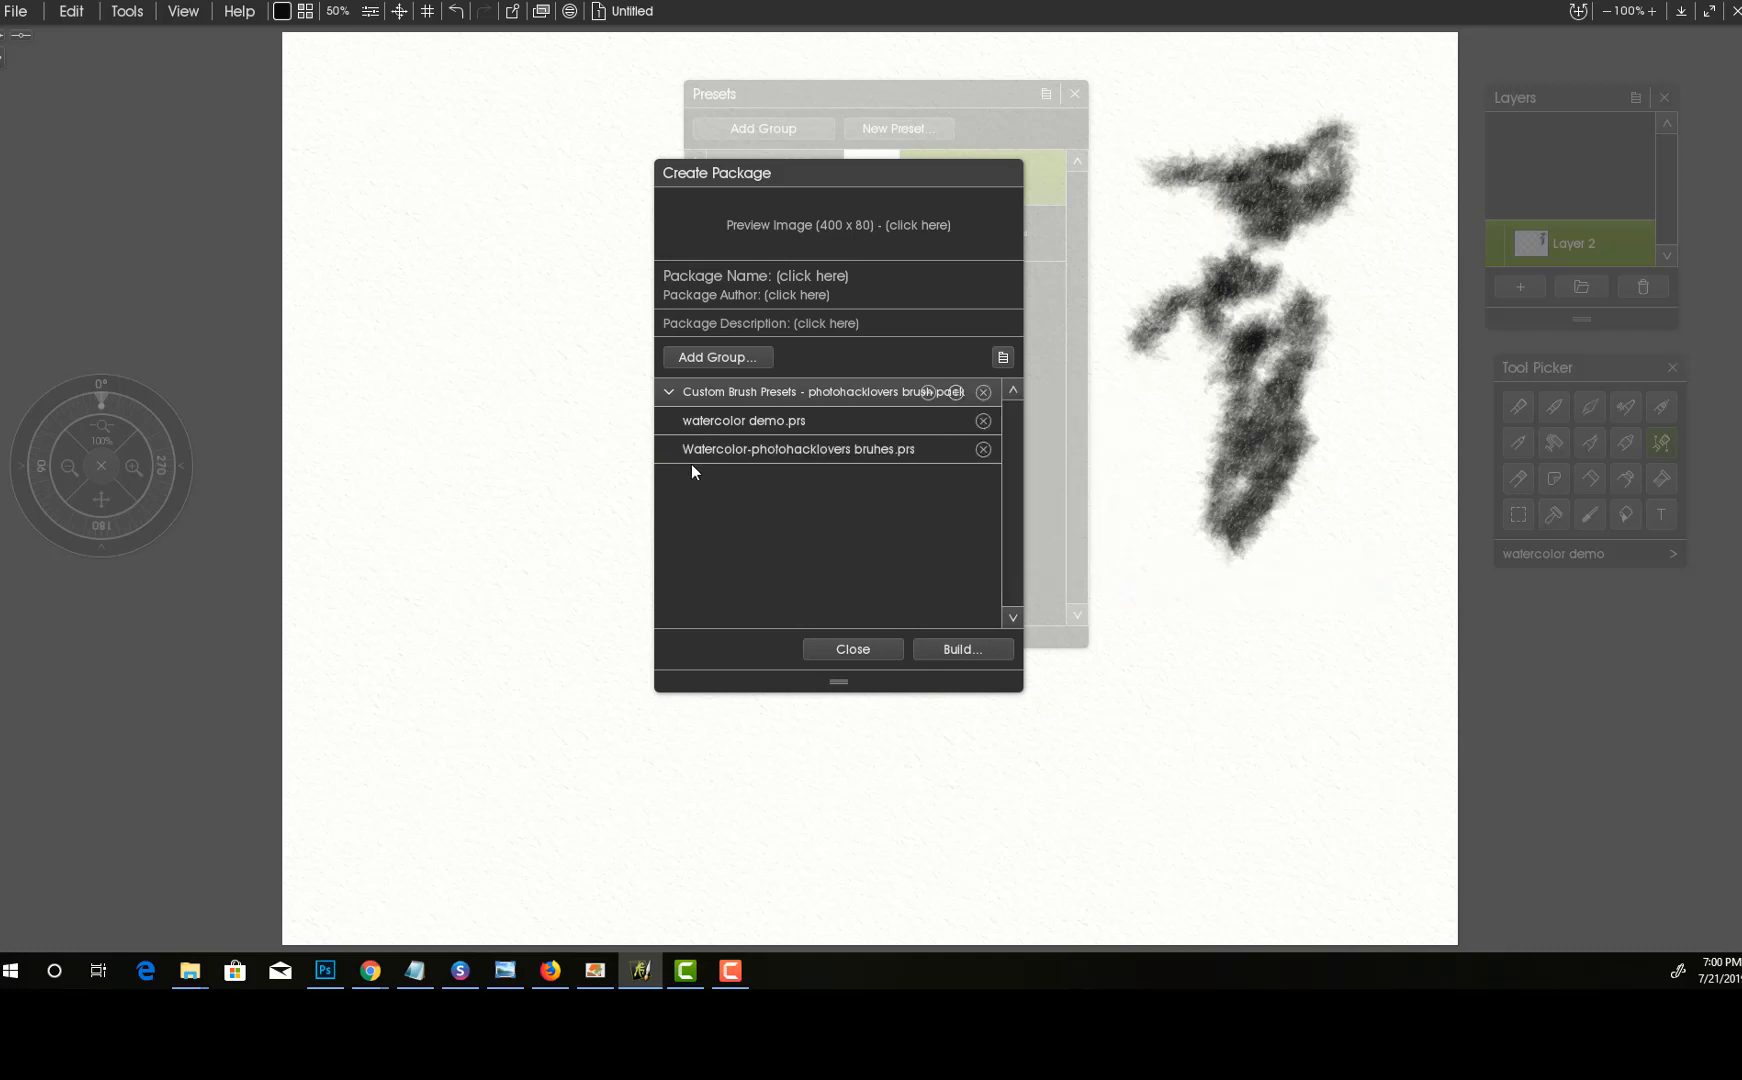
- Build the package file in Documents under the name demo-wc-photohacklovers
left_click(950, 645)
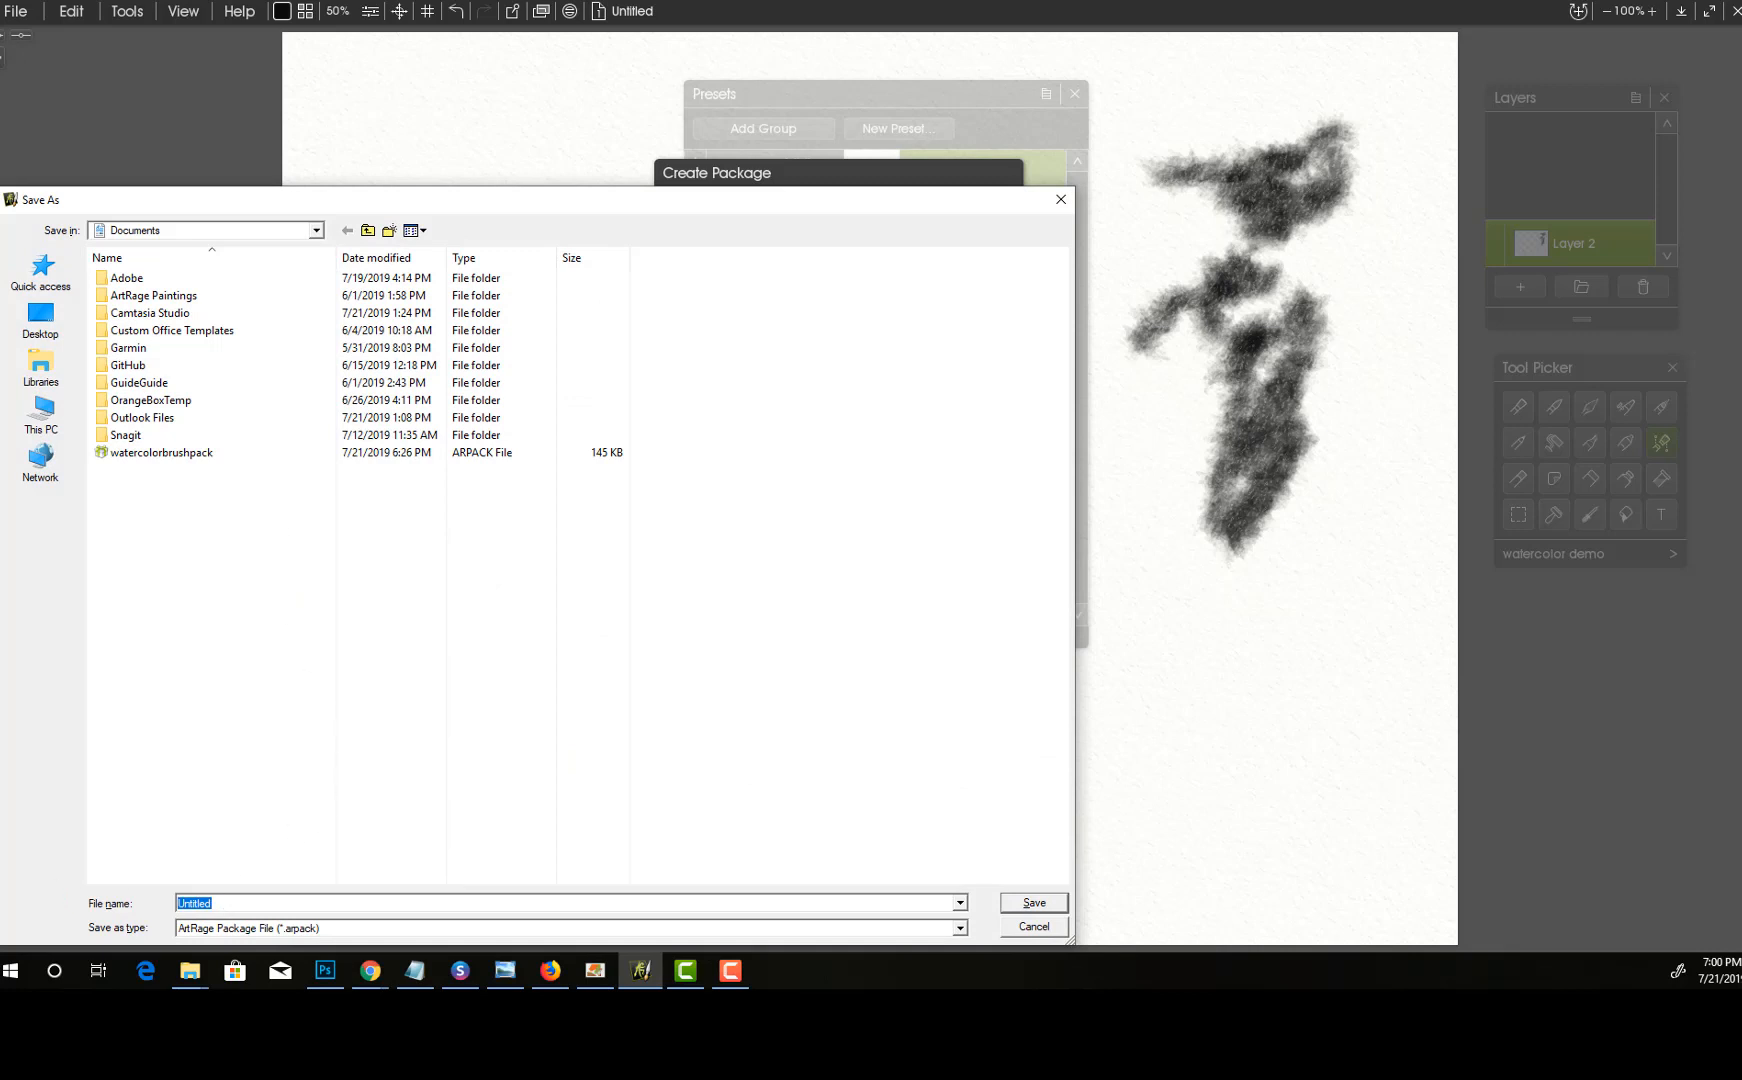
type("demopa")
key("BackSpace")
key("BackSpace")
type("-wc-photohacklovers")
left_click(1034, 905)
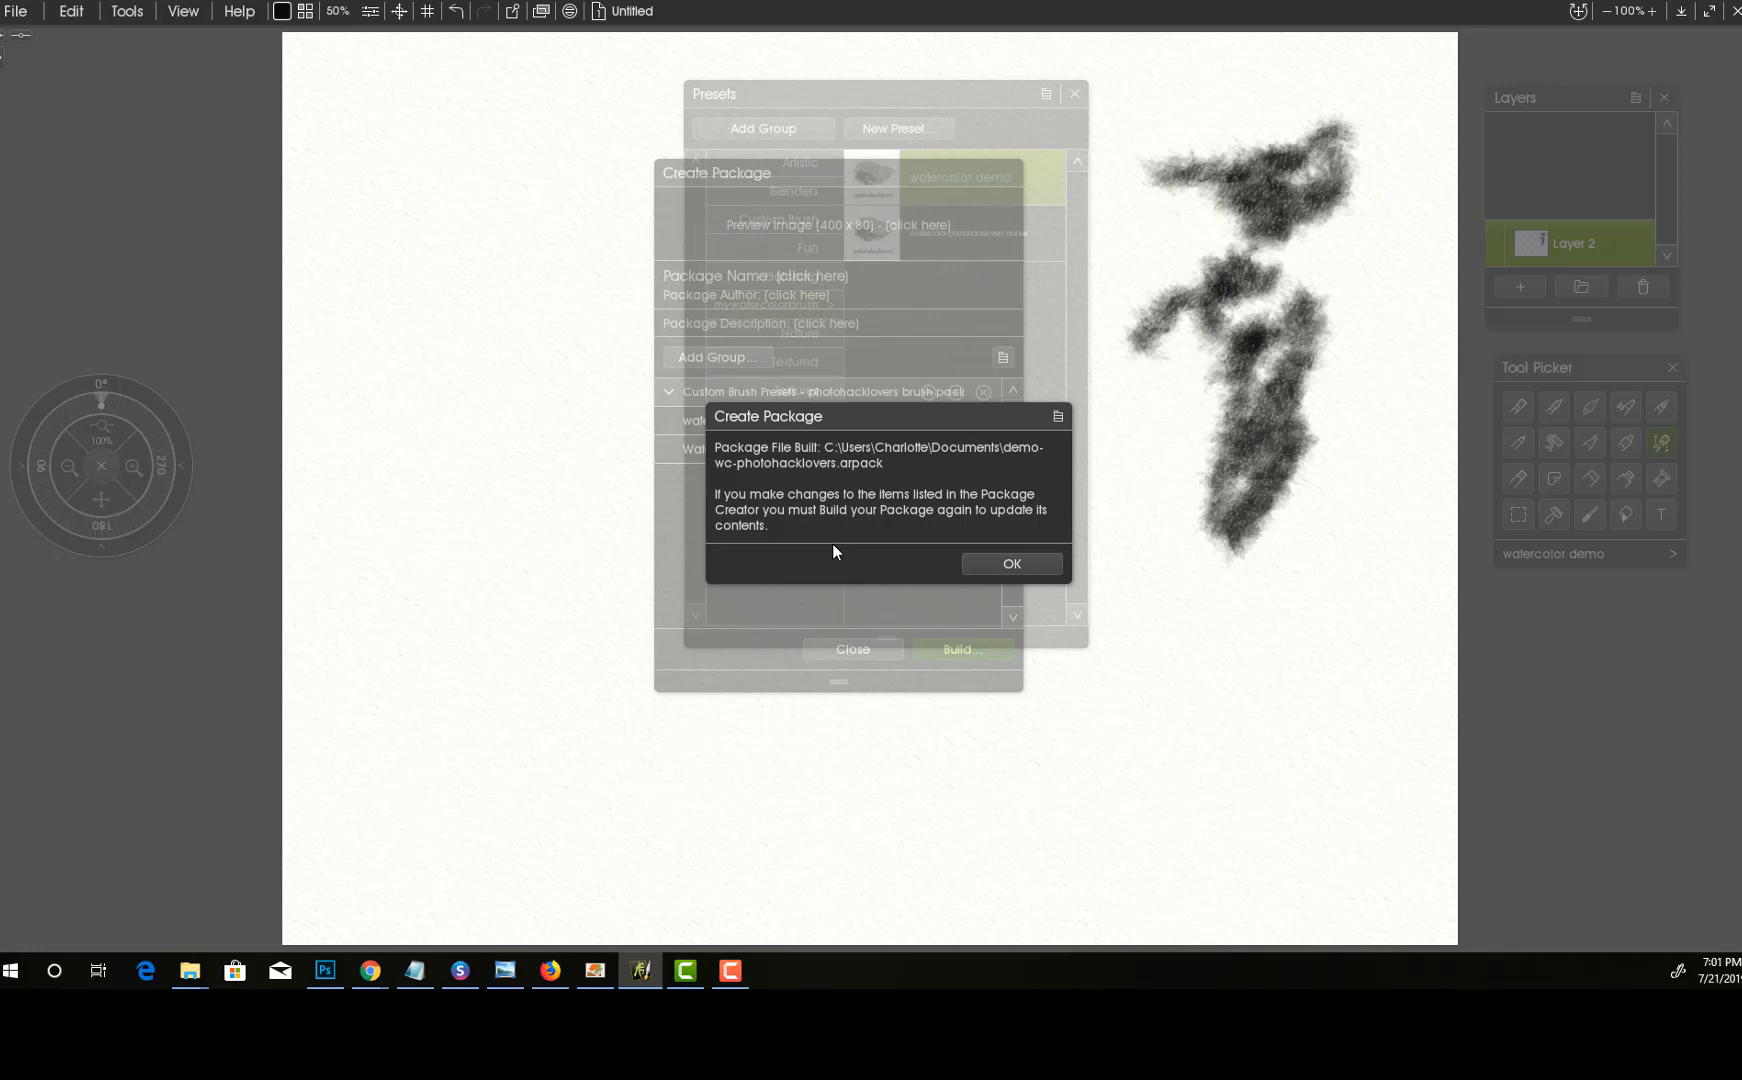
left_click(1015, 566)
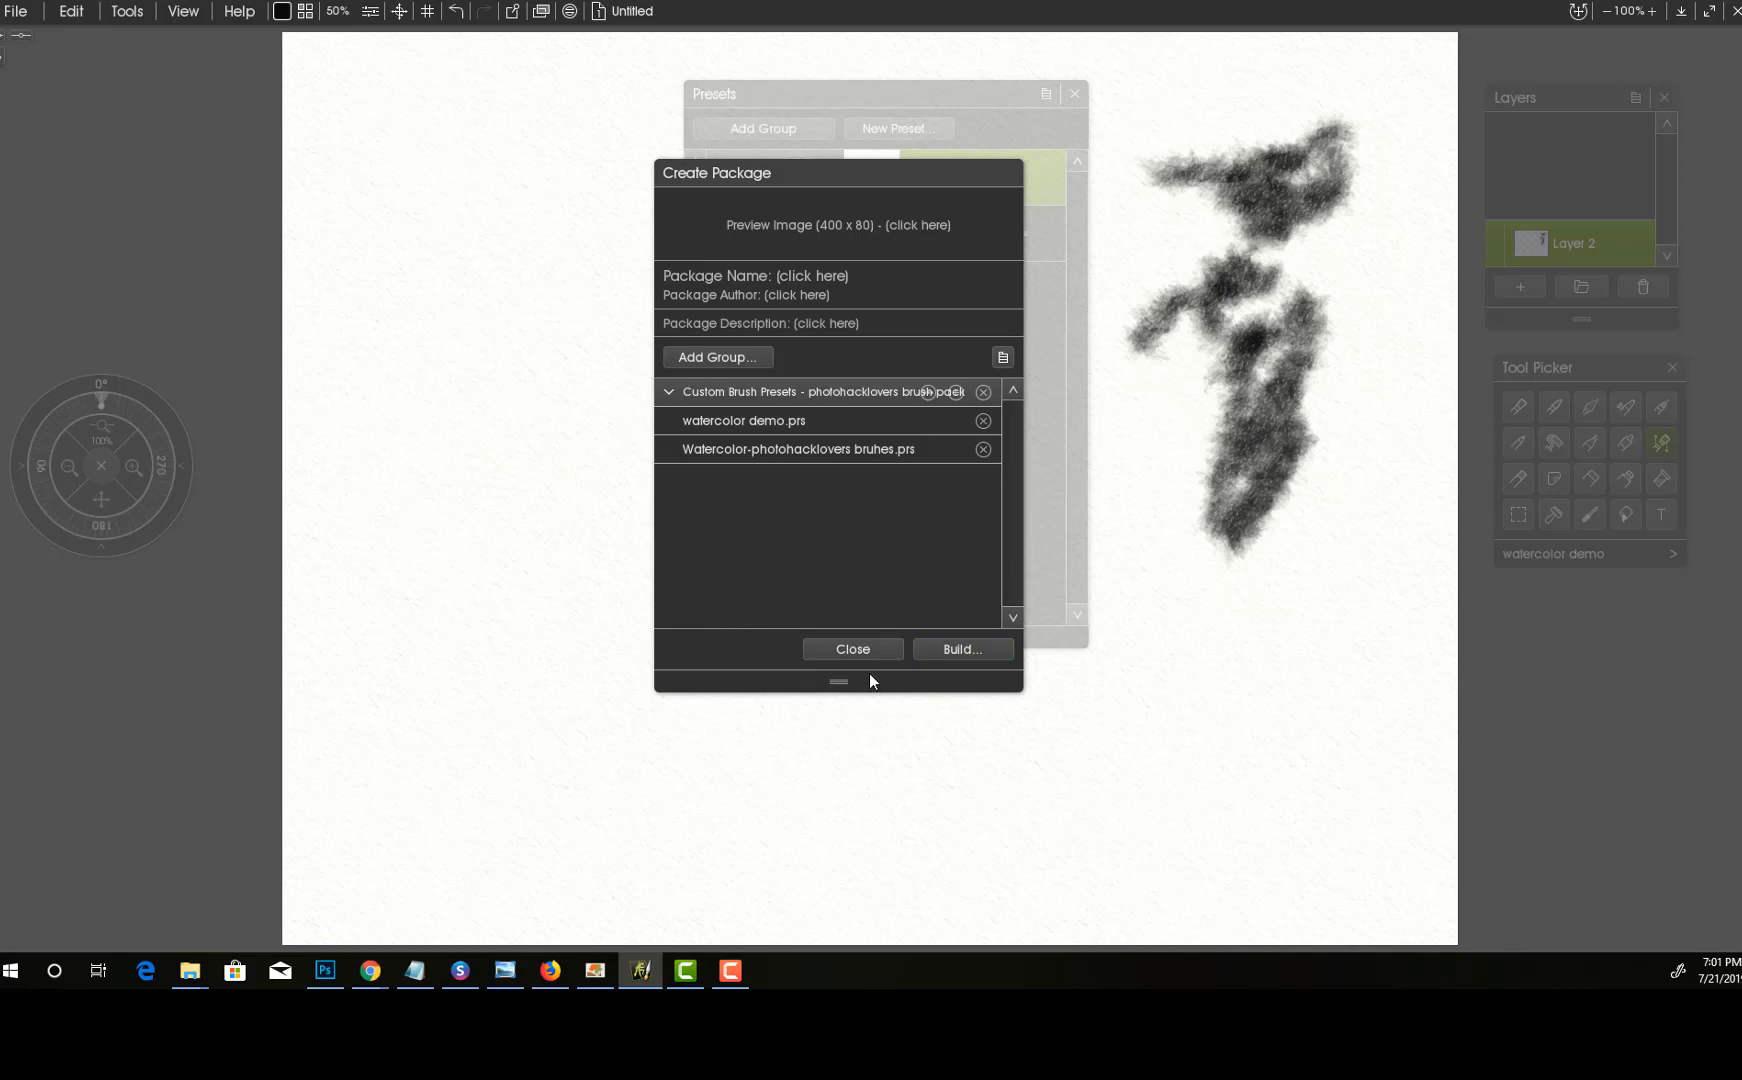
- Close the package creator and save its layout as a template named brushpack-02-photohacklovers
left_click(839, 651)
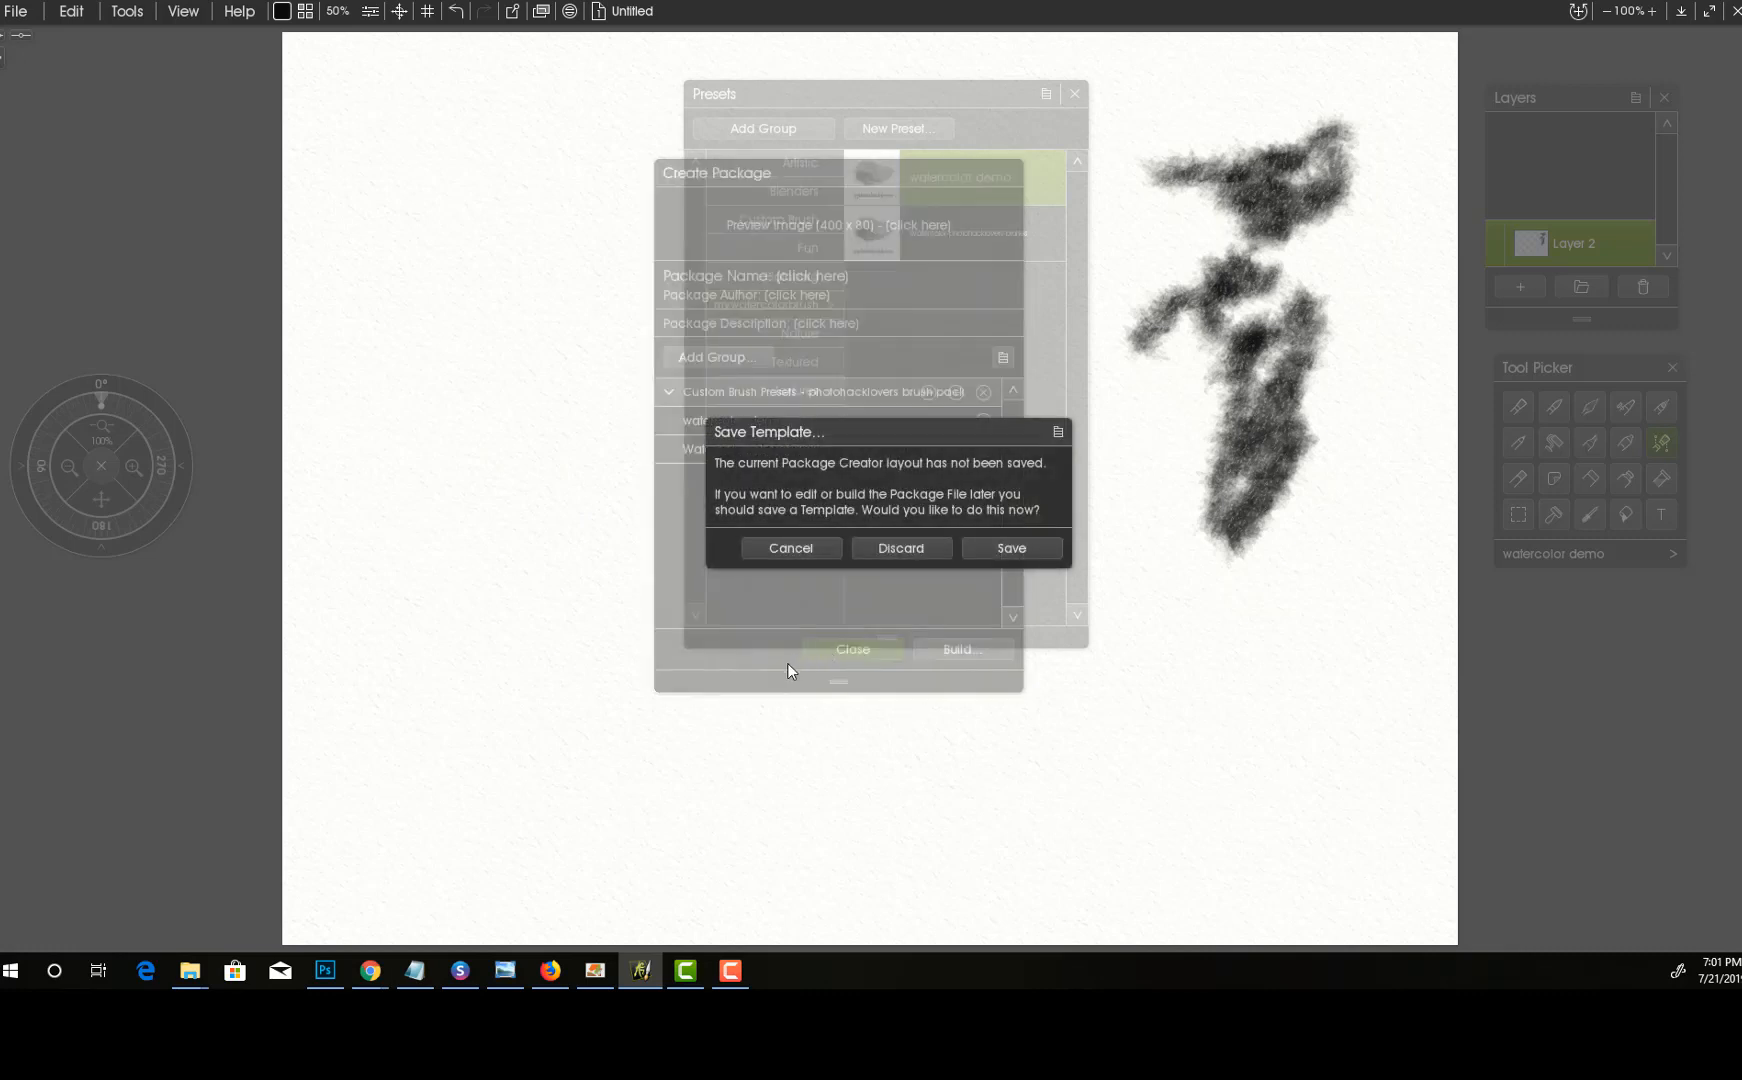
left_click(974, 551)
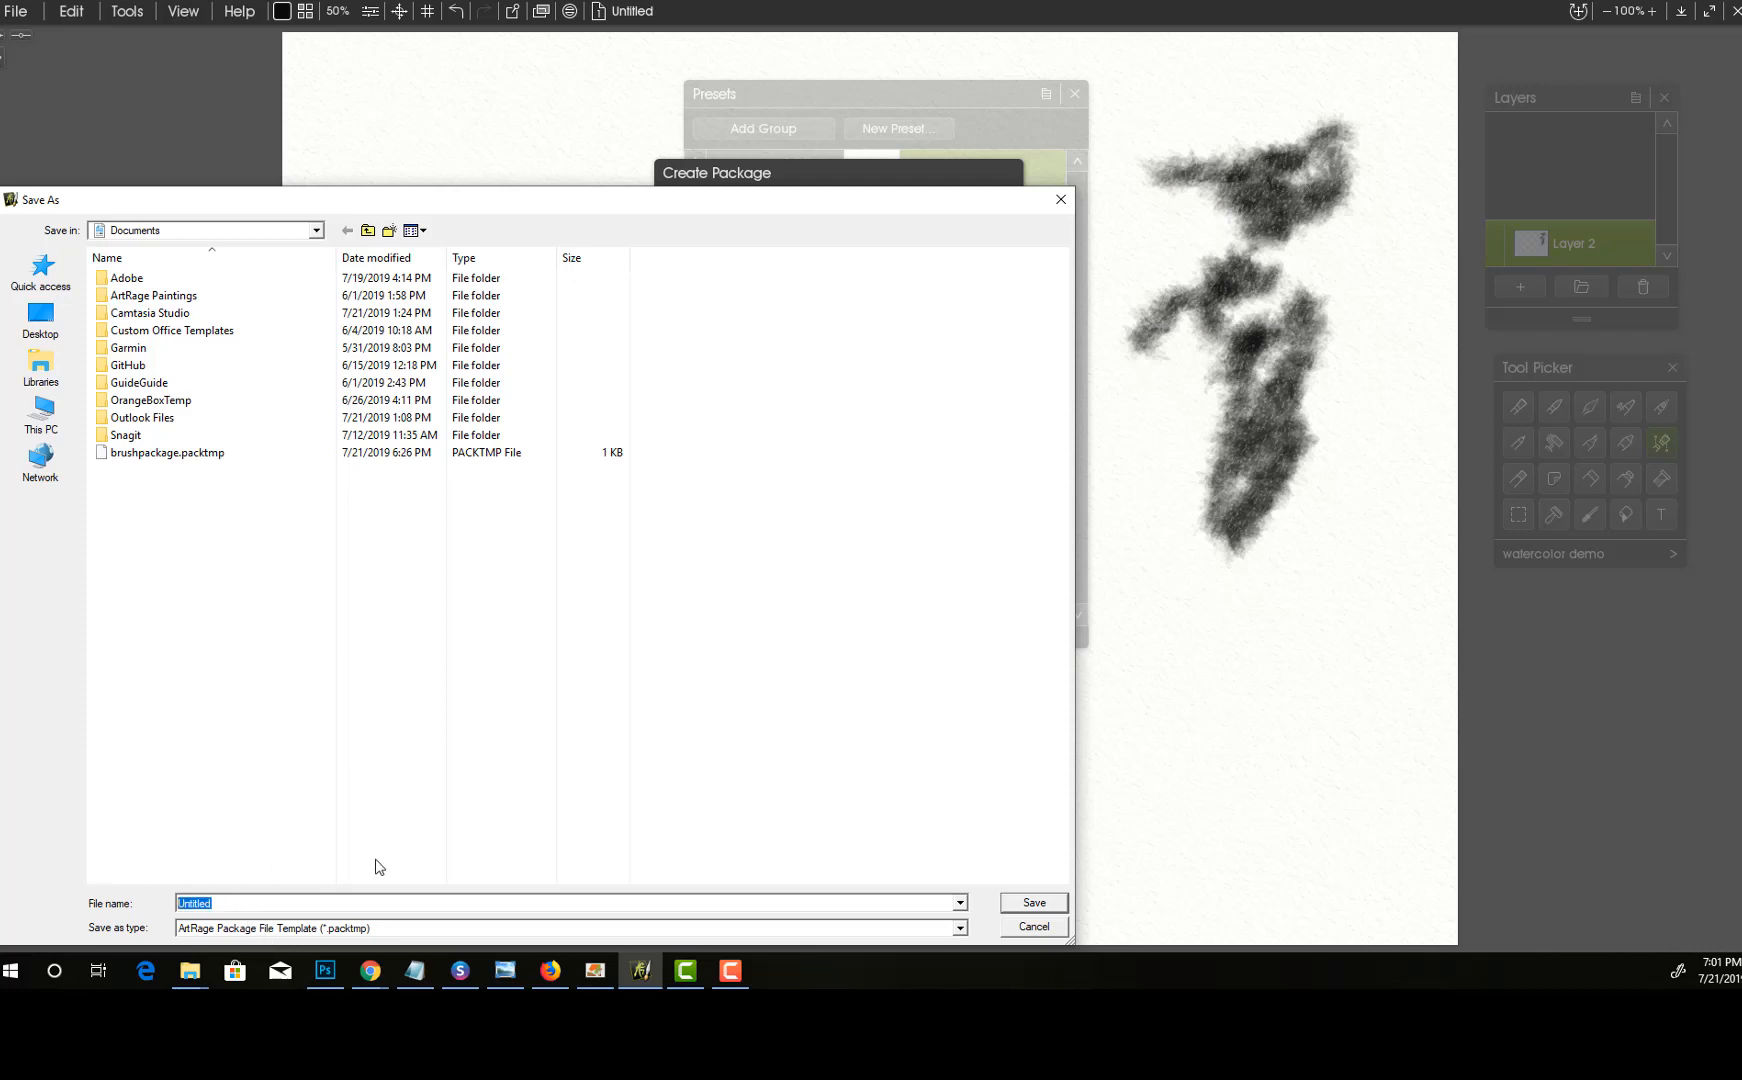
type("brushpack")
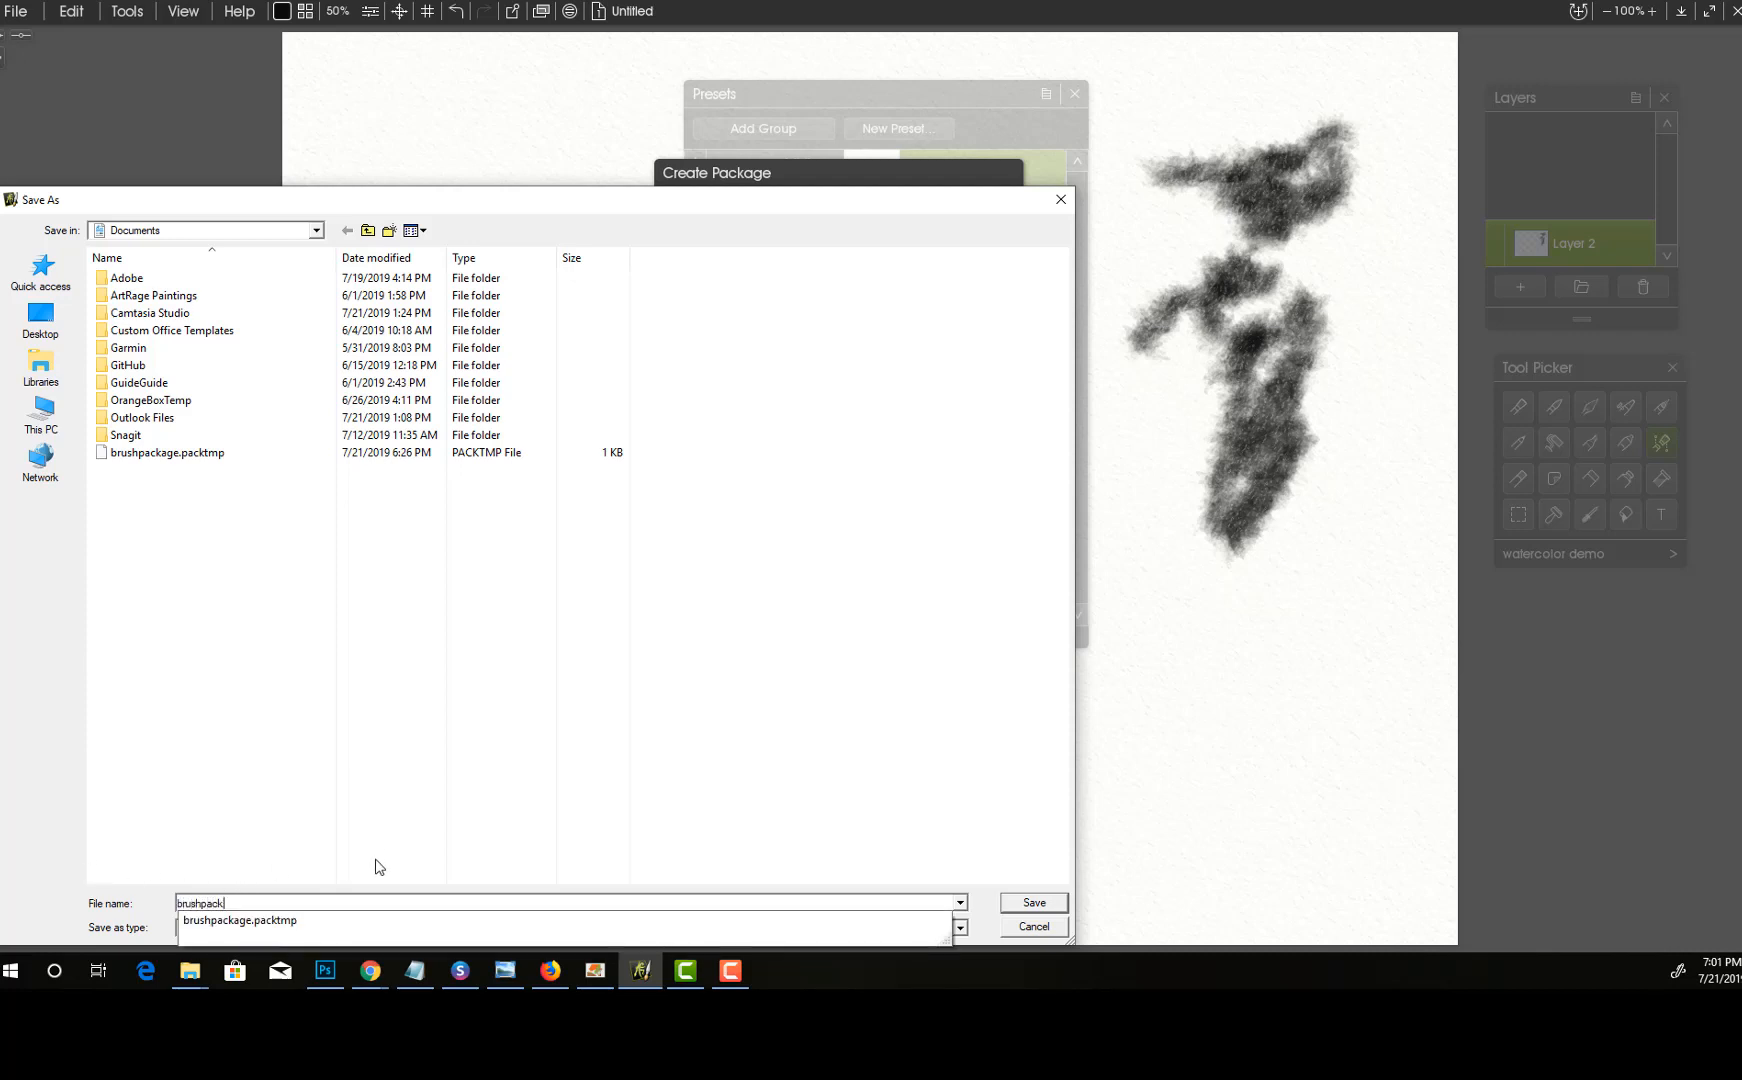
type("-02")
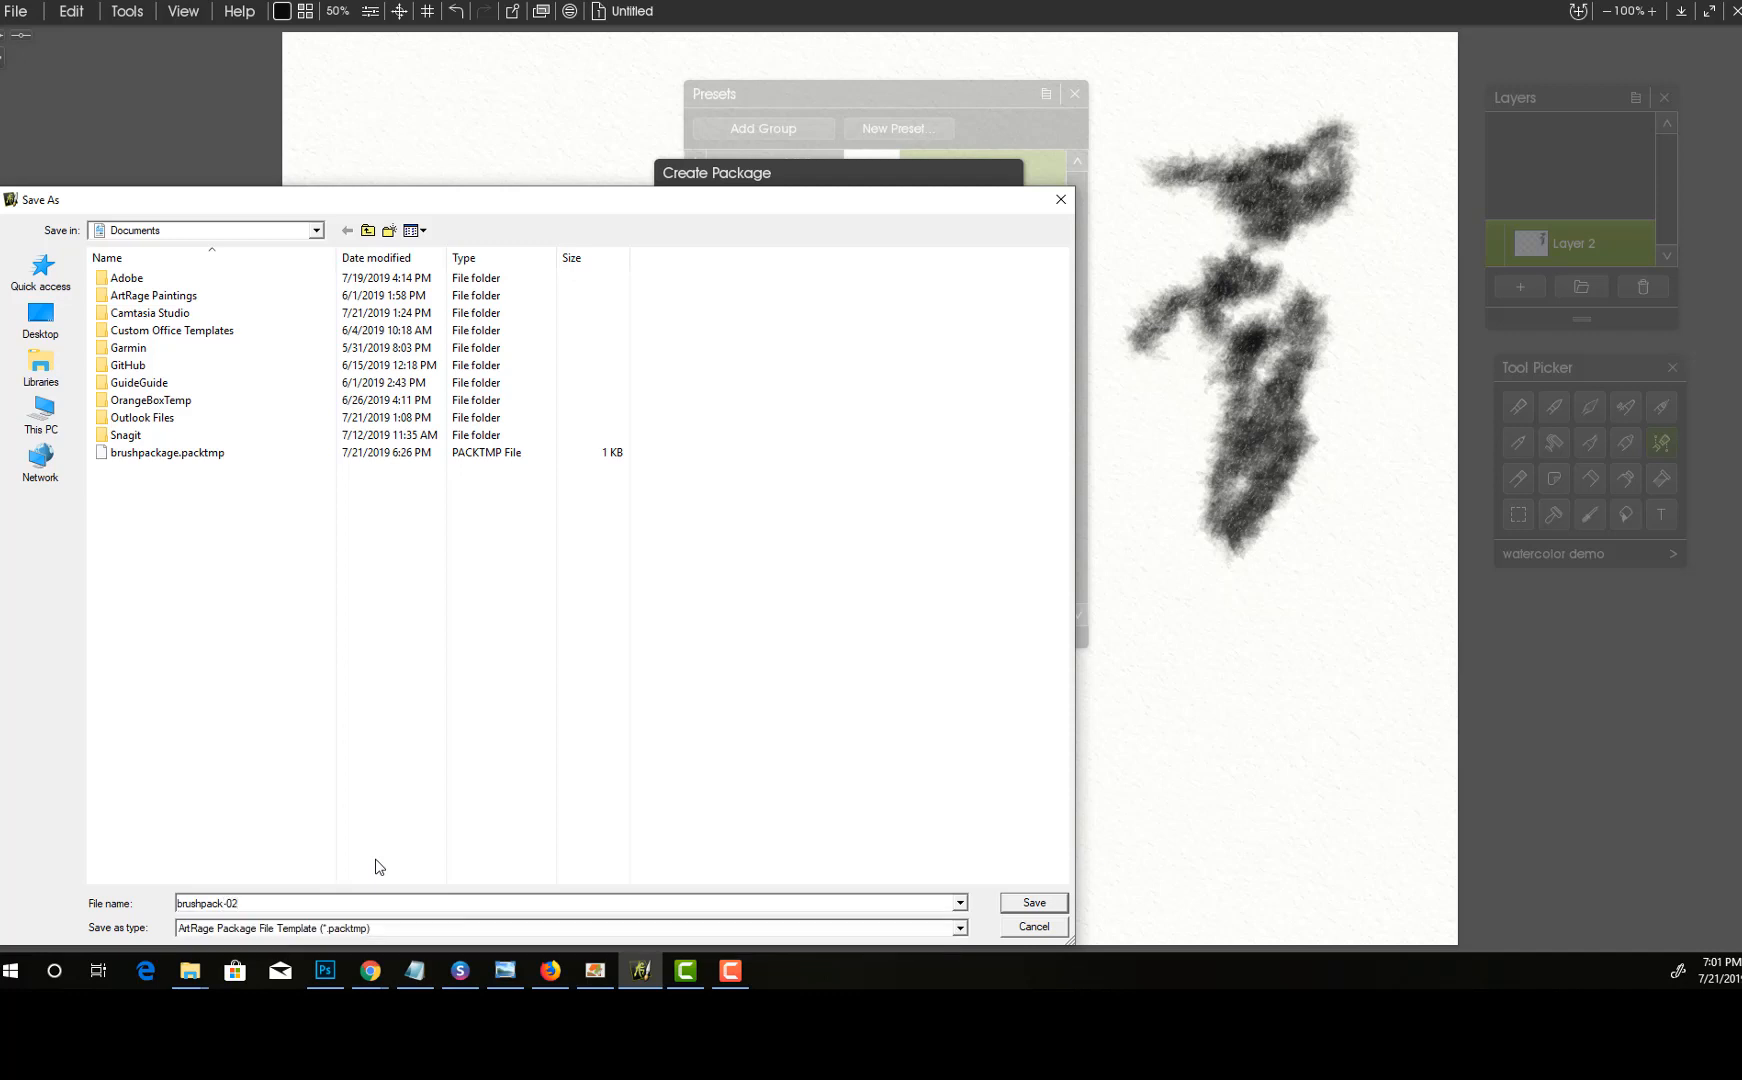
type("-photohacklovers")
left_click(1050, 903)
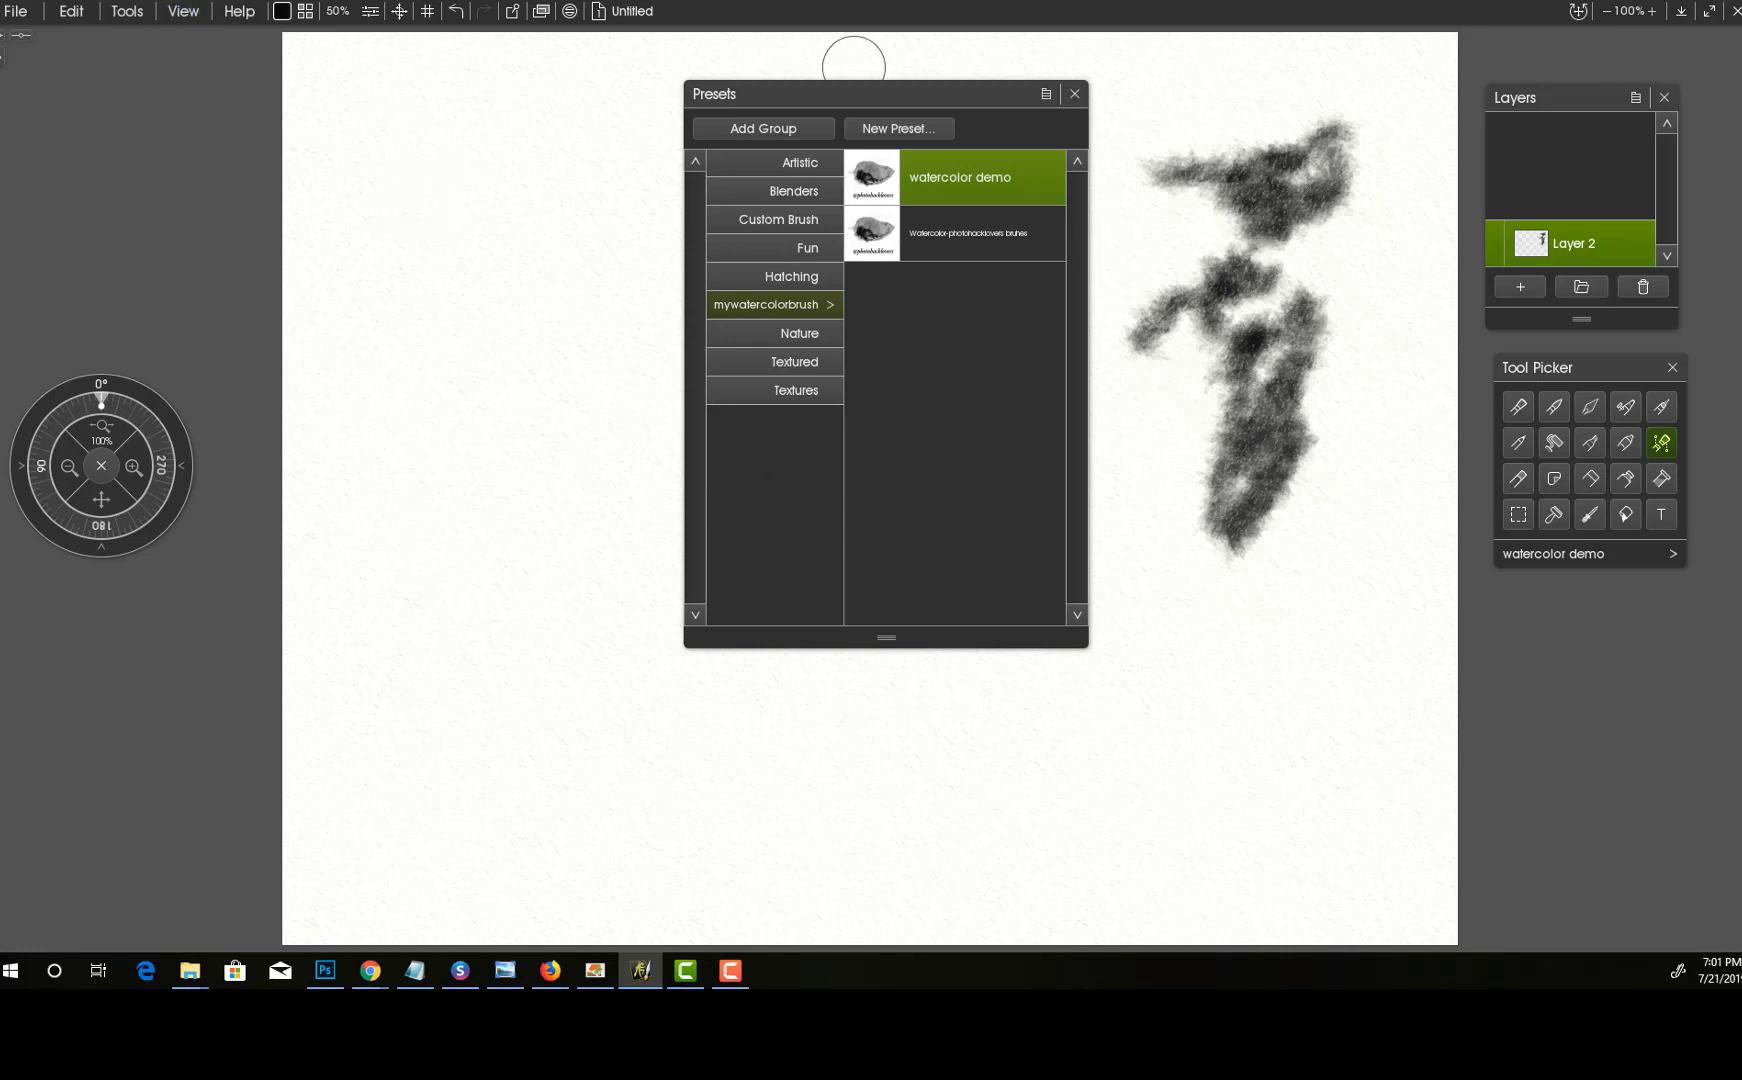
- Reset the active custom brush to its default settings
left_click(33, 24)
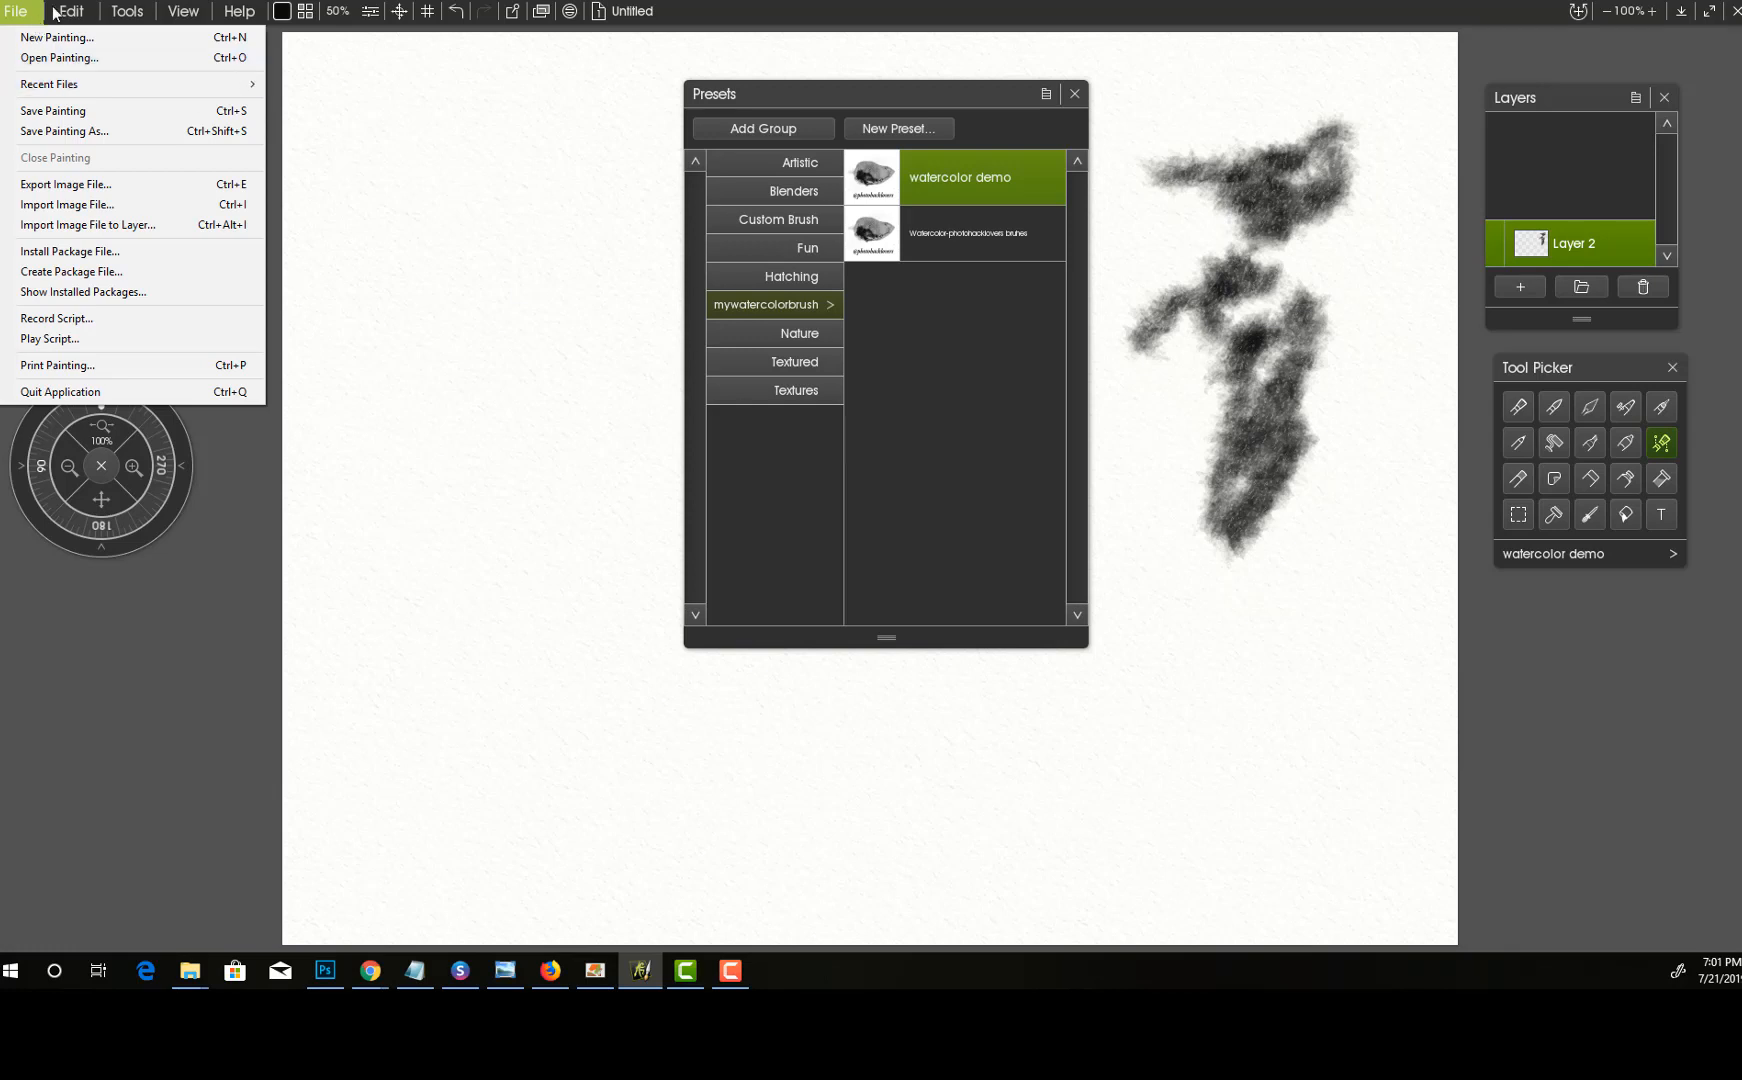
left_click(117, 13)
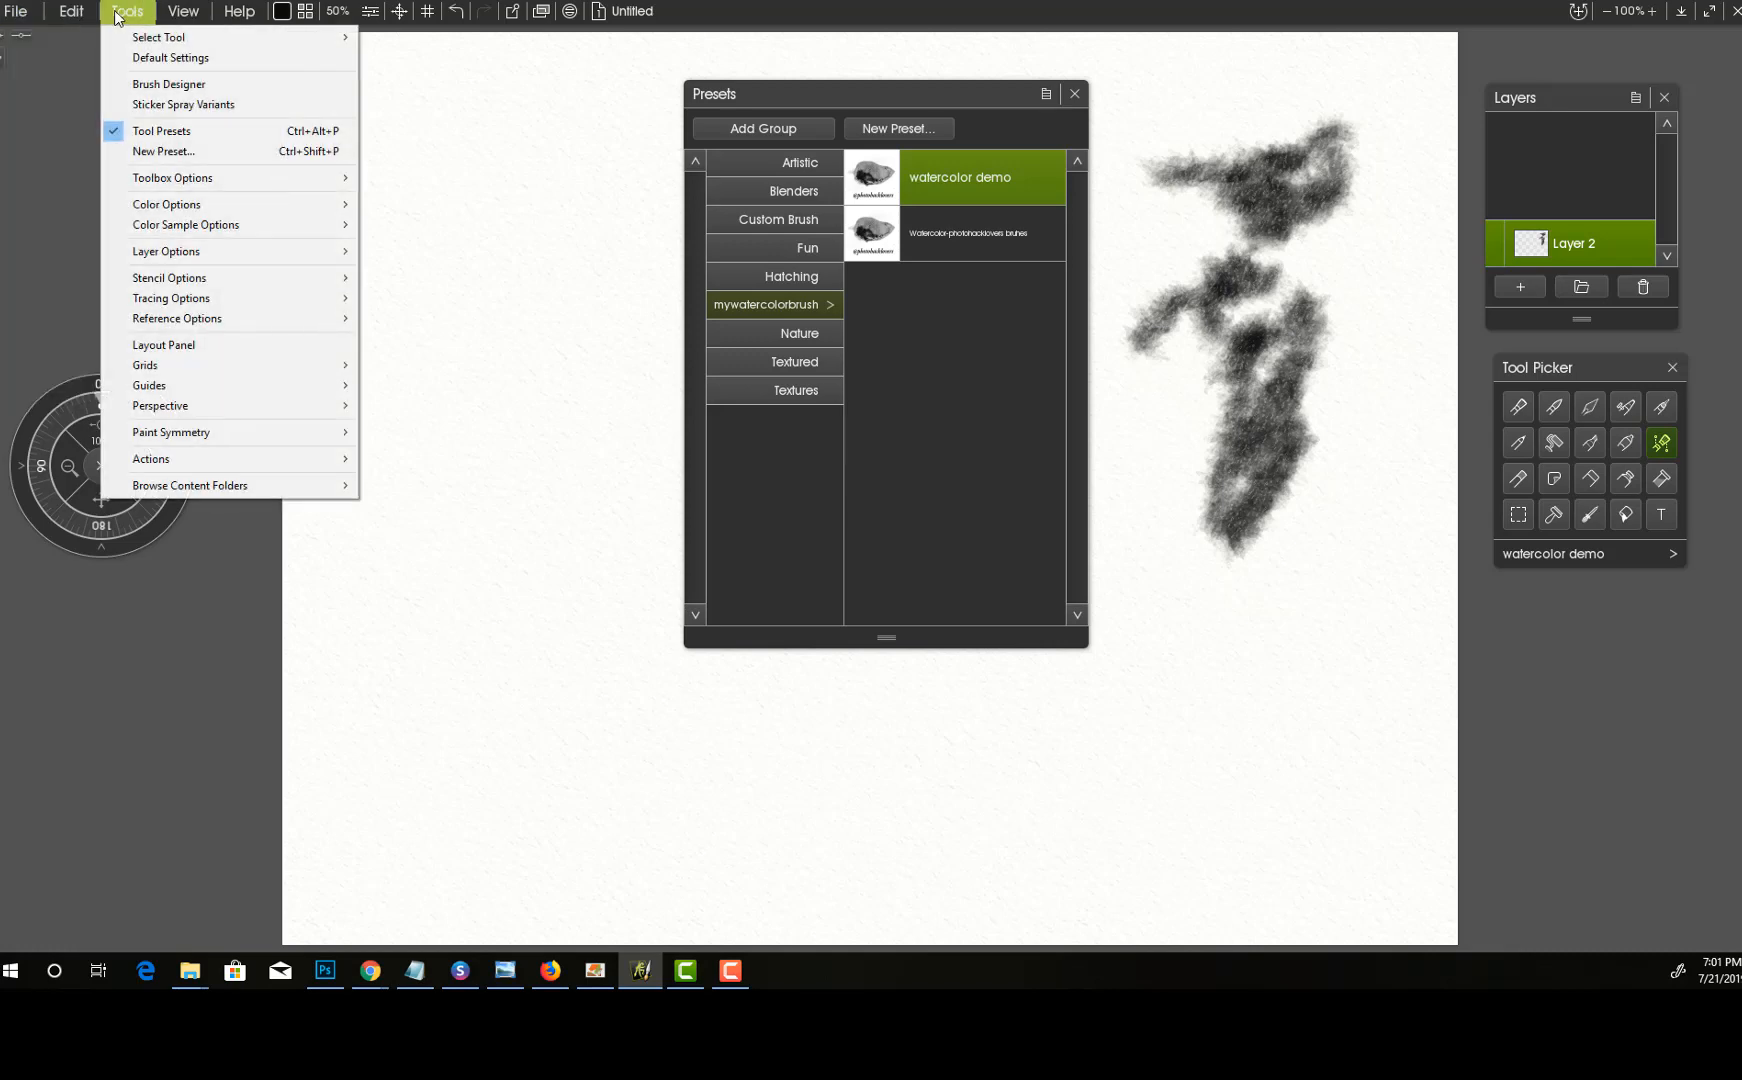
left_click(193, 57)
- Look through the Interface section of the ArtRage preferences
left_click(72, 12)
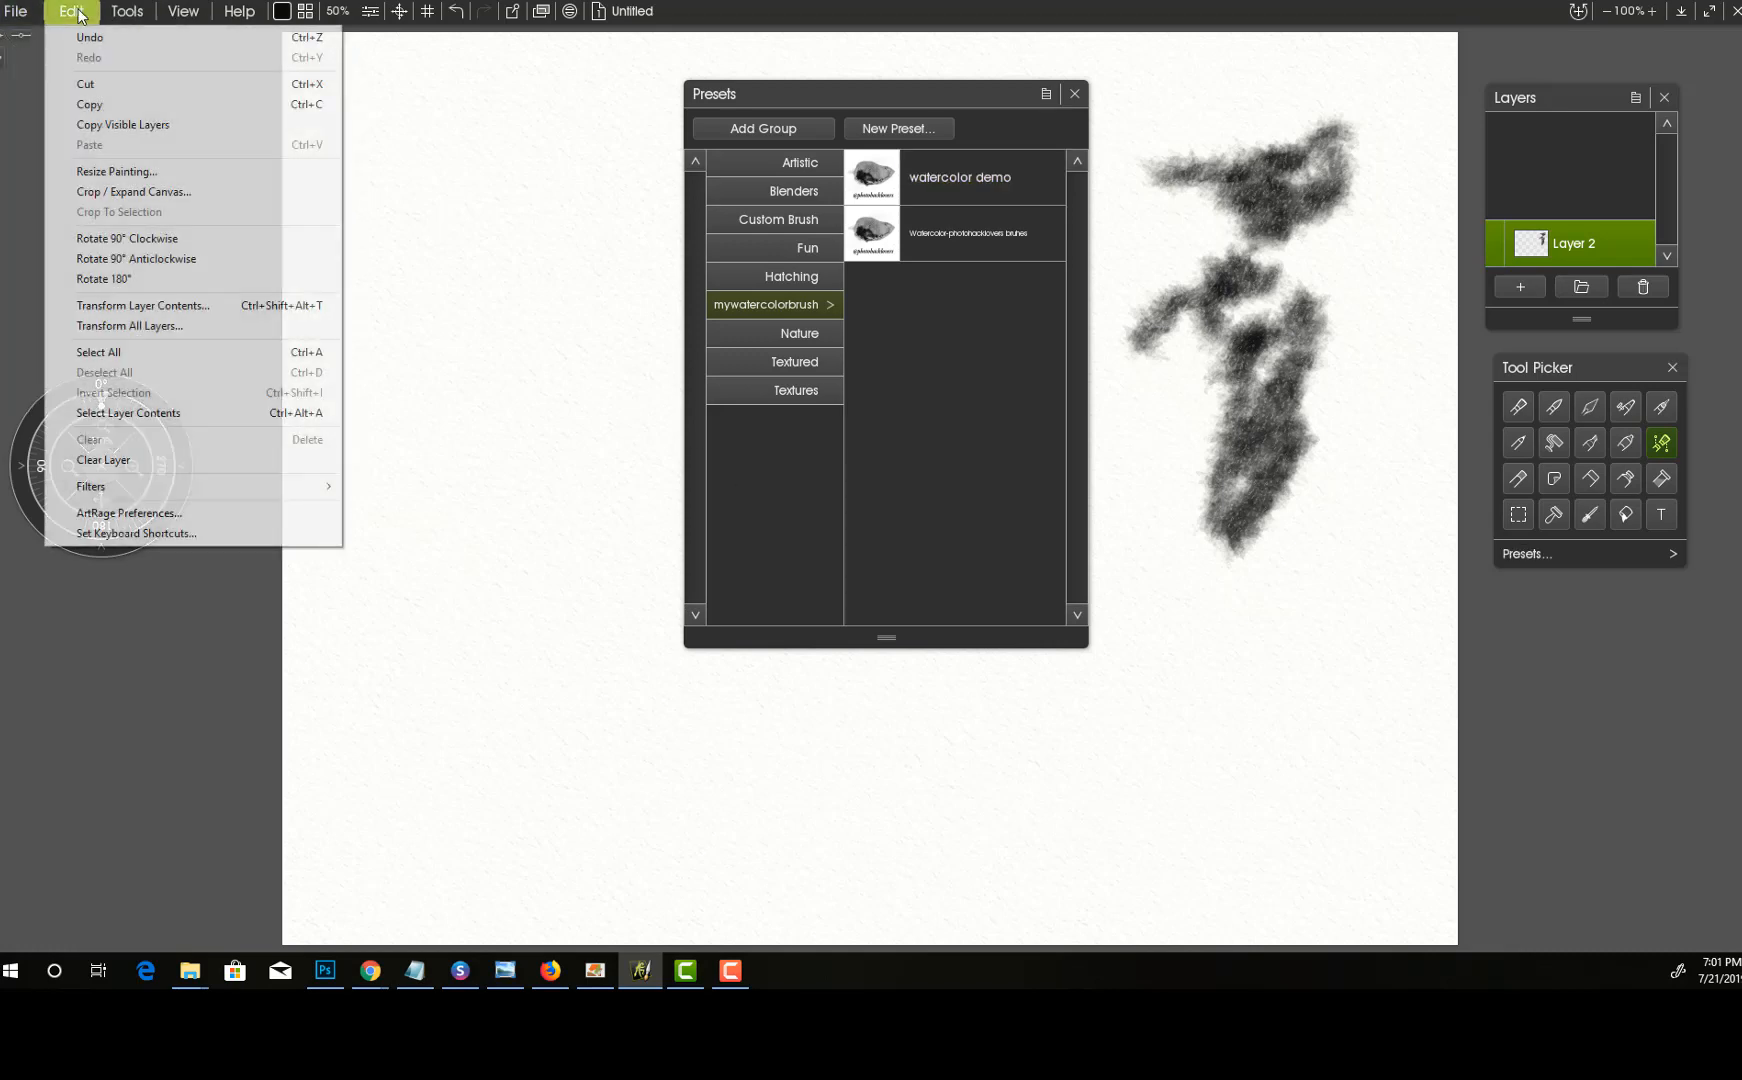
left_click(155, 512)
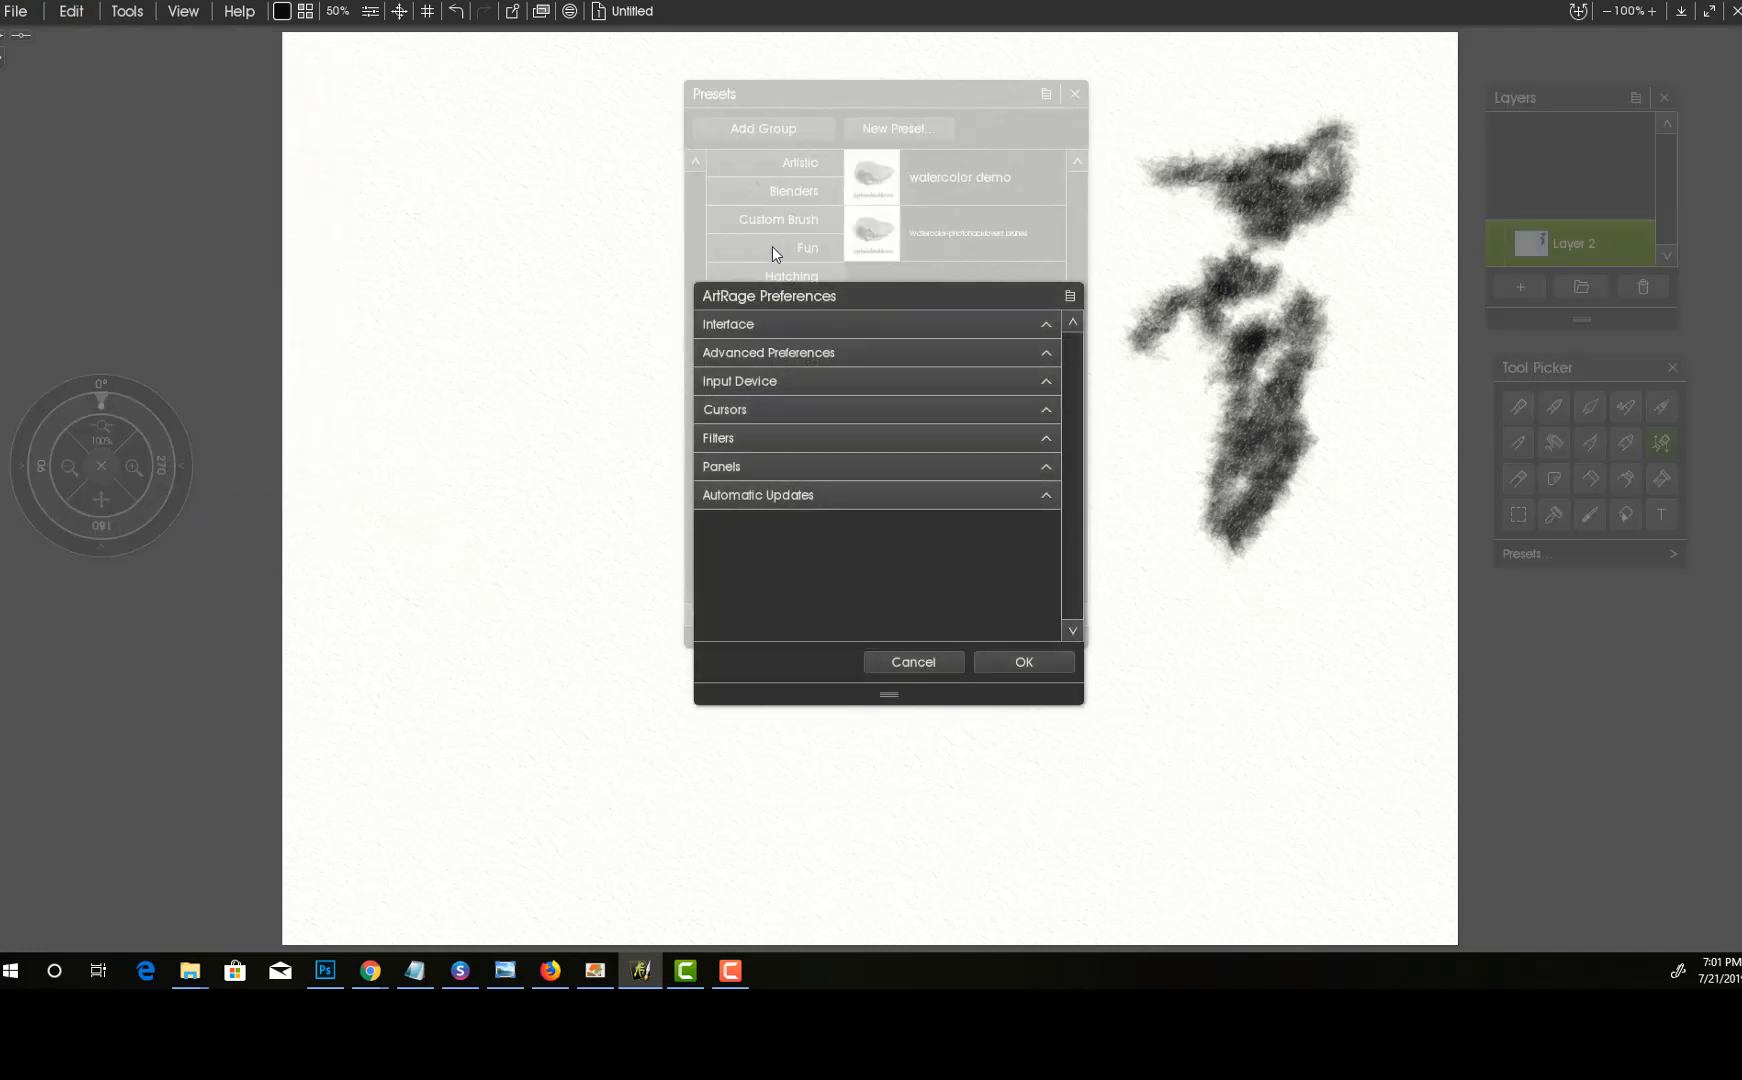
left_click(726, 325)
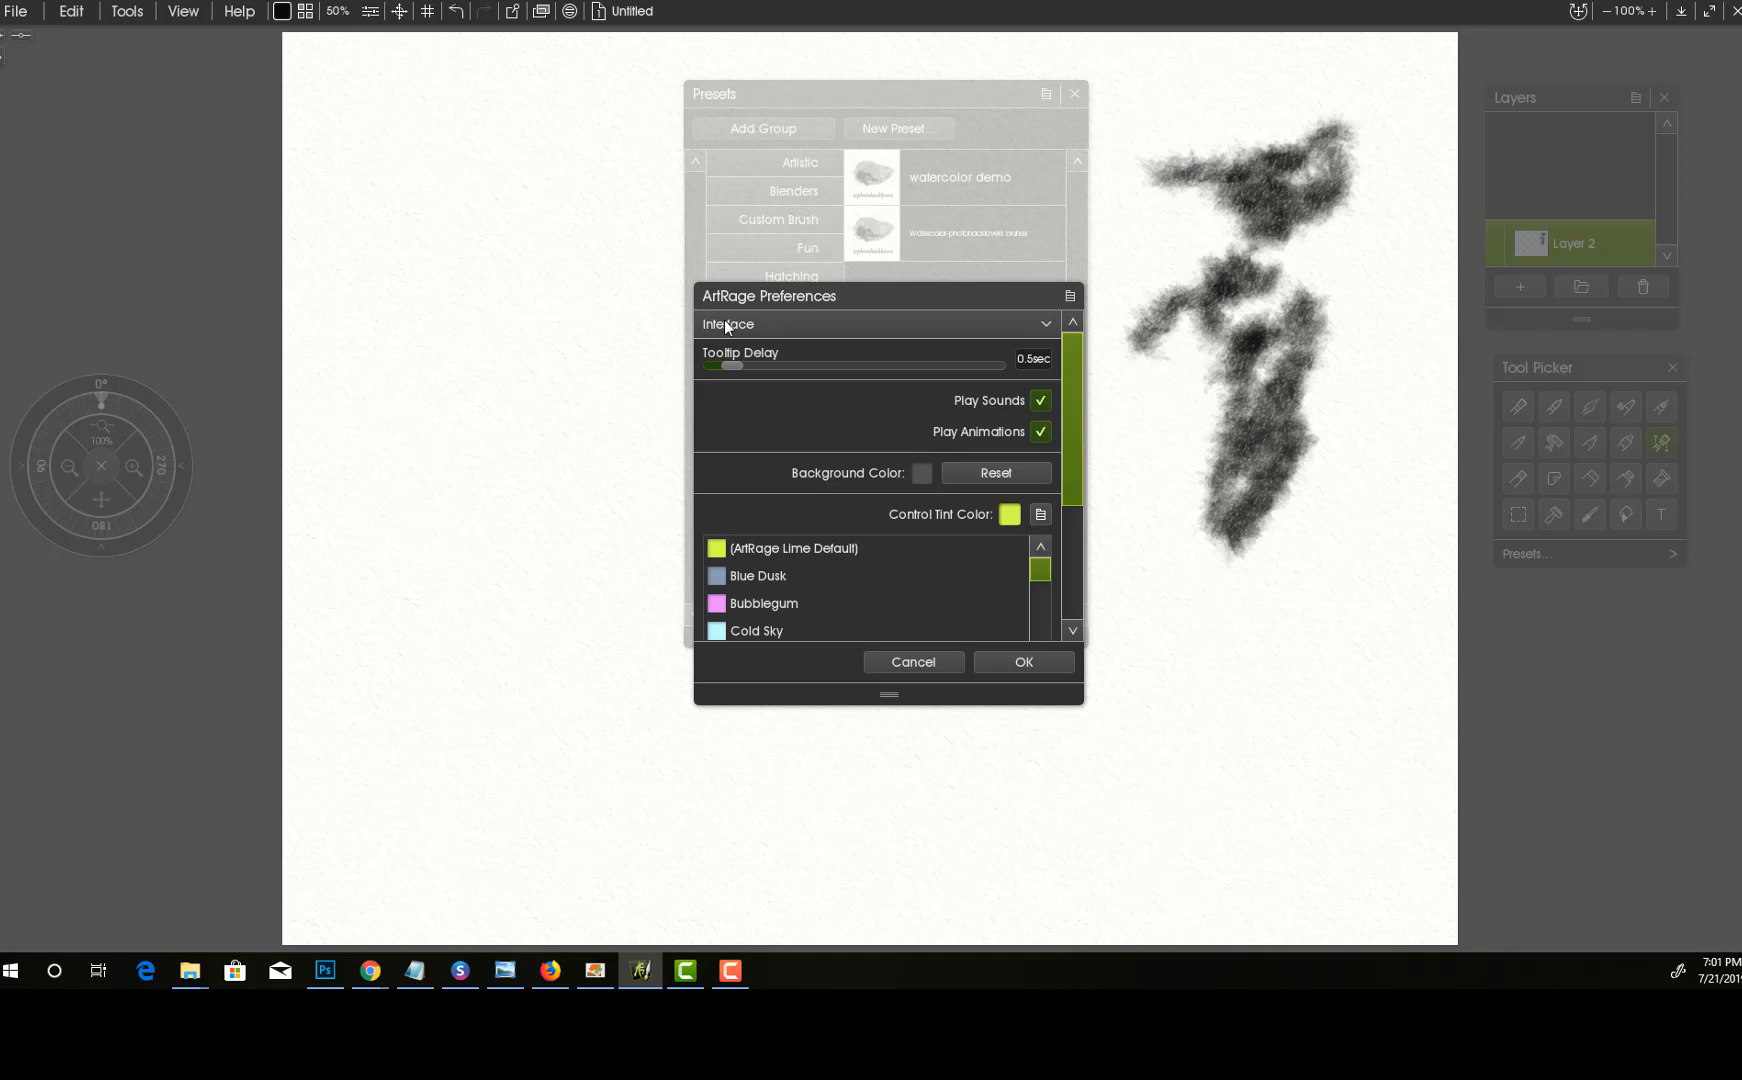
left_click(779, 331)
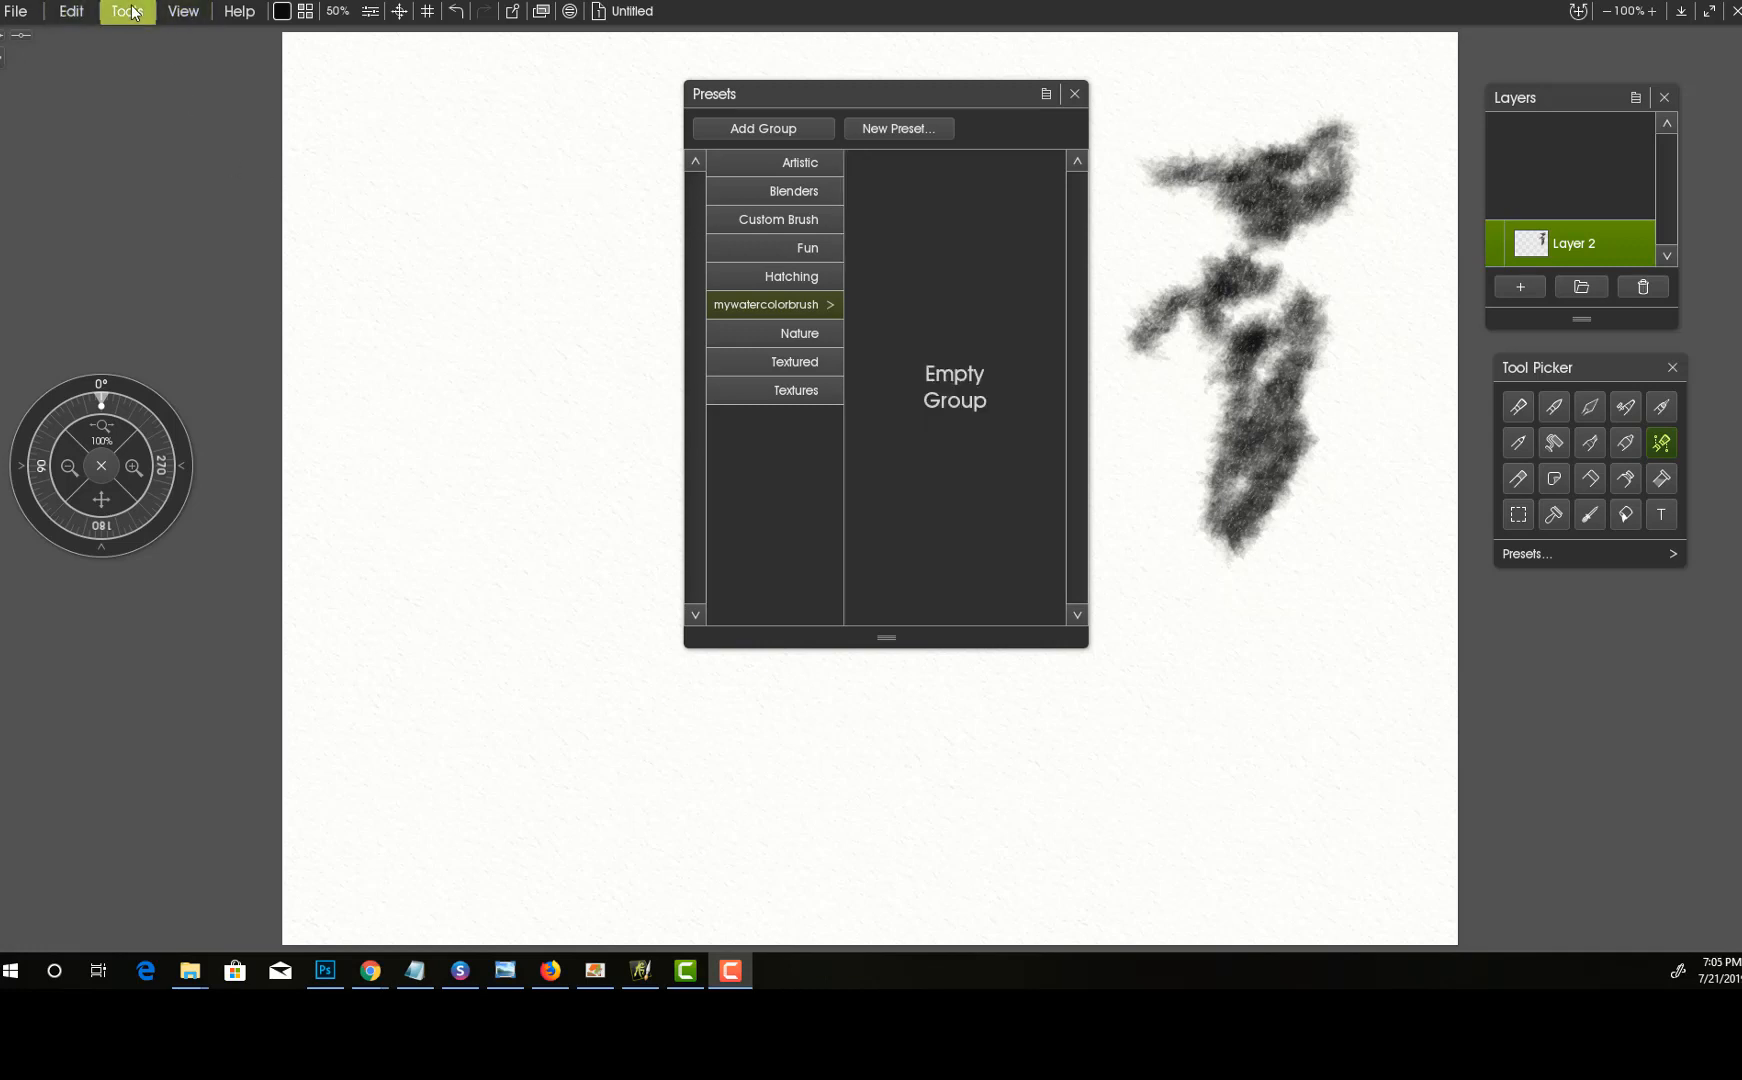
- Reset the brush to default settings again and restore the presets collection's default content
left_click(133, 12)
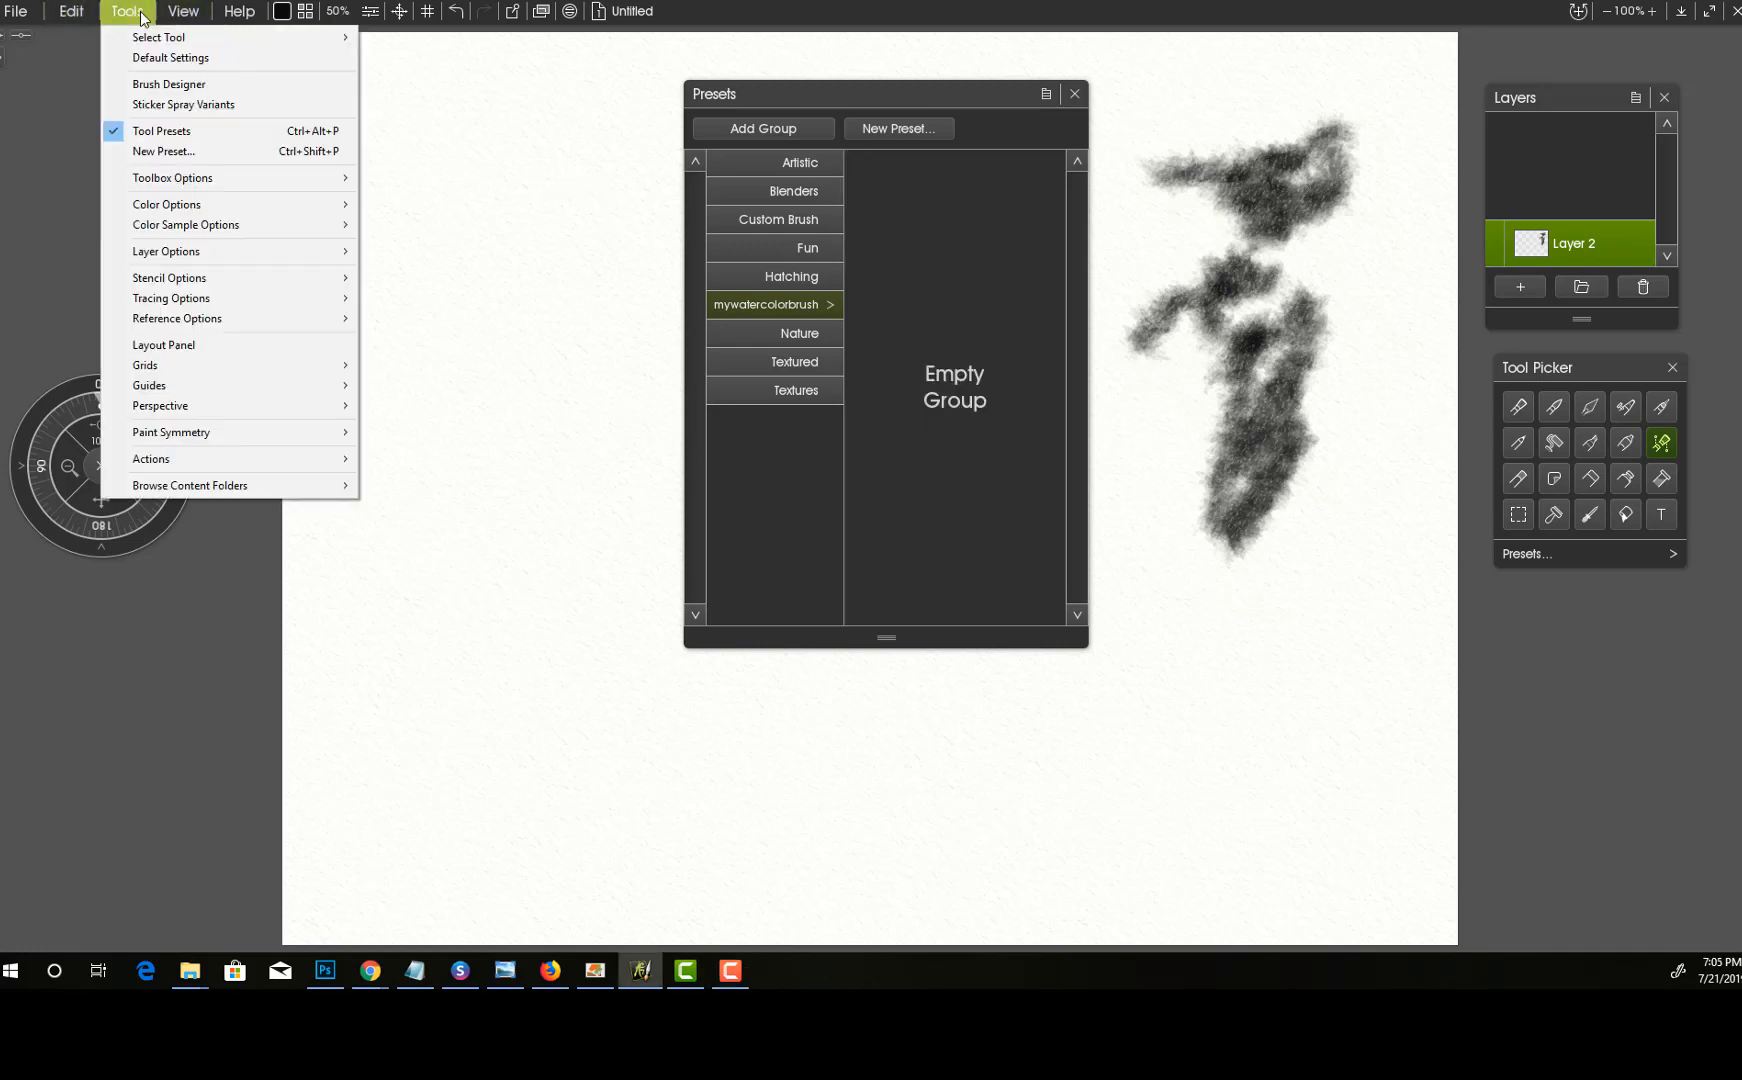
left_click(165, 58)
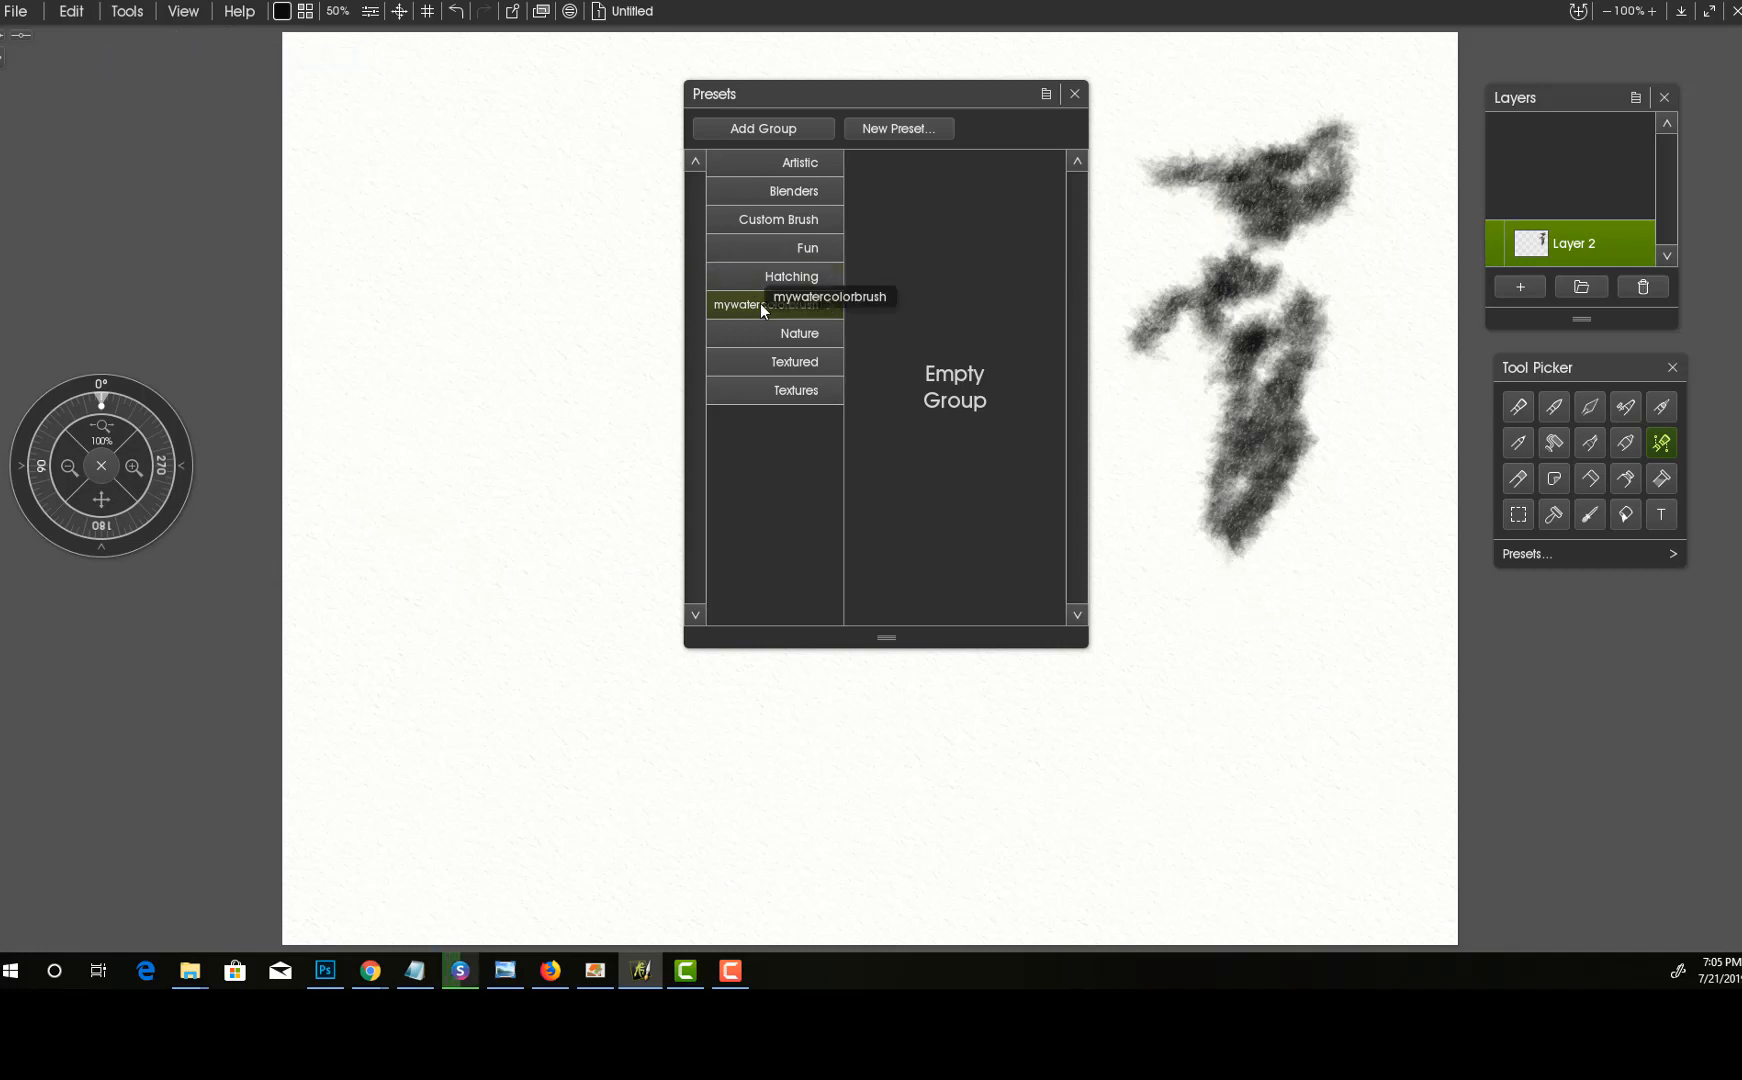
left_click(1046, 96)
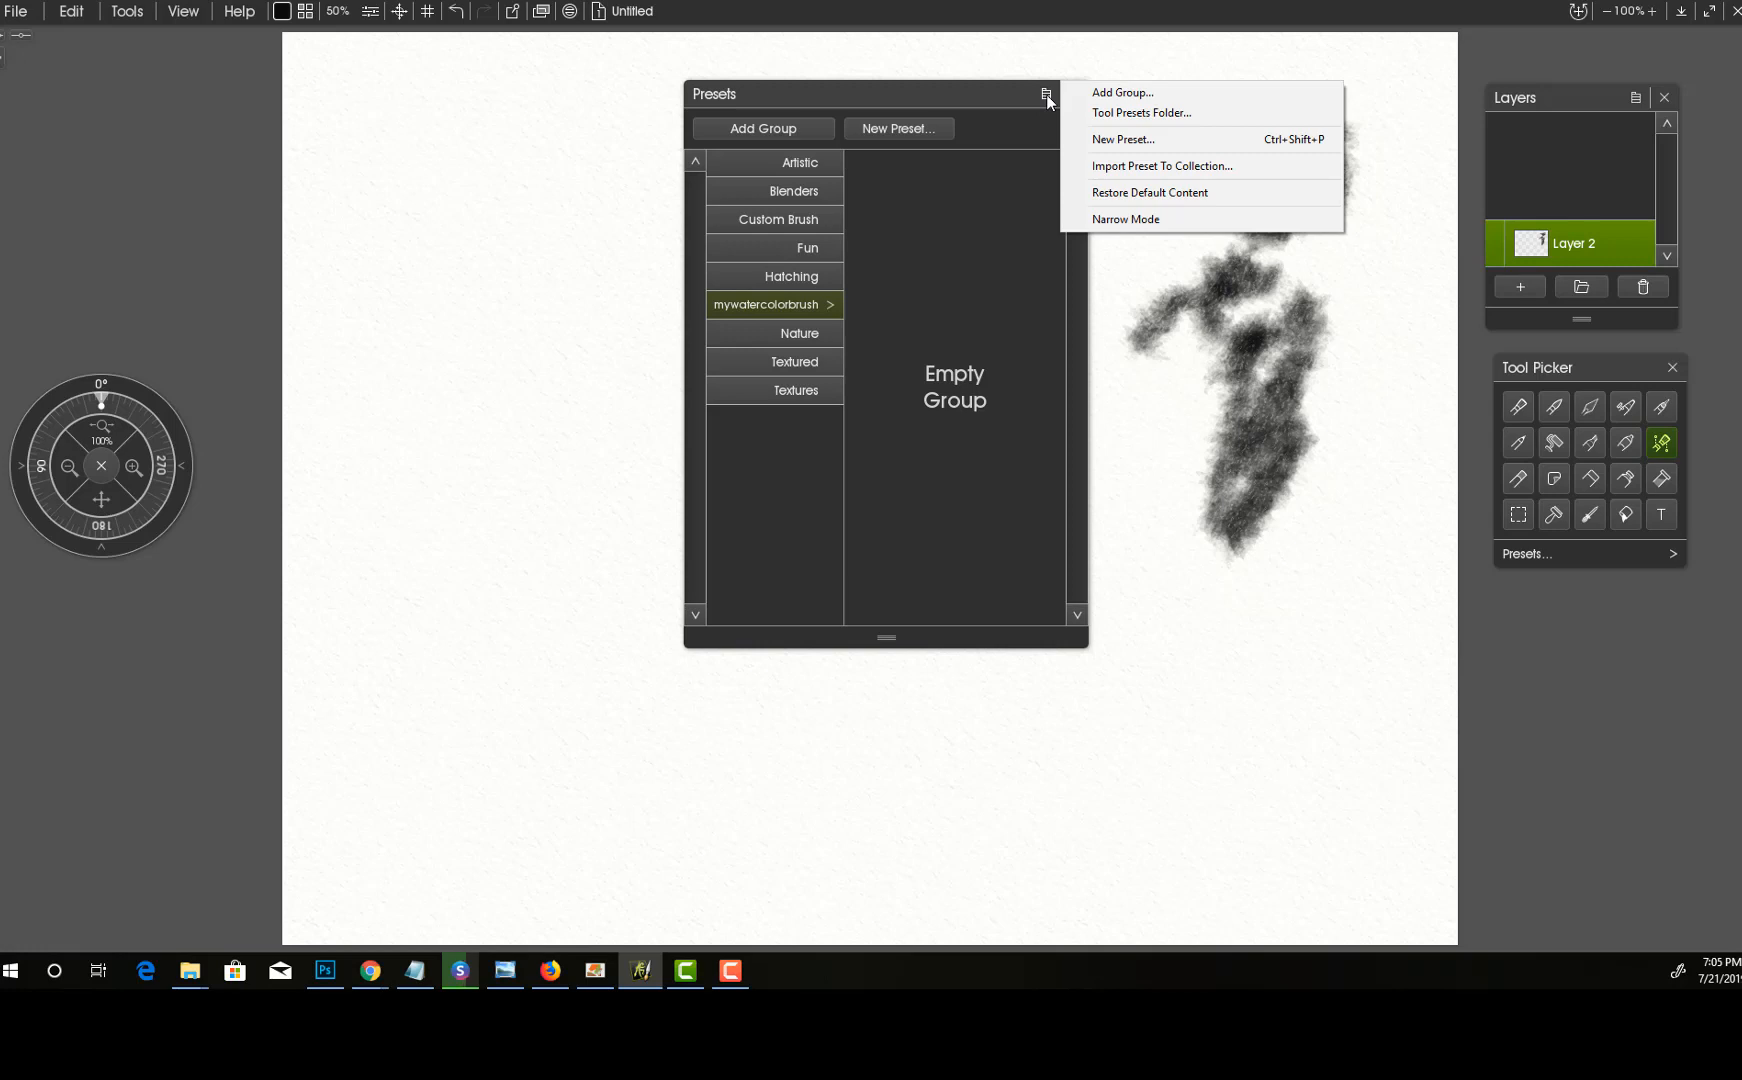
left_click(1170, 192)
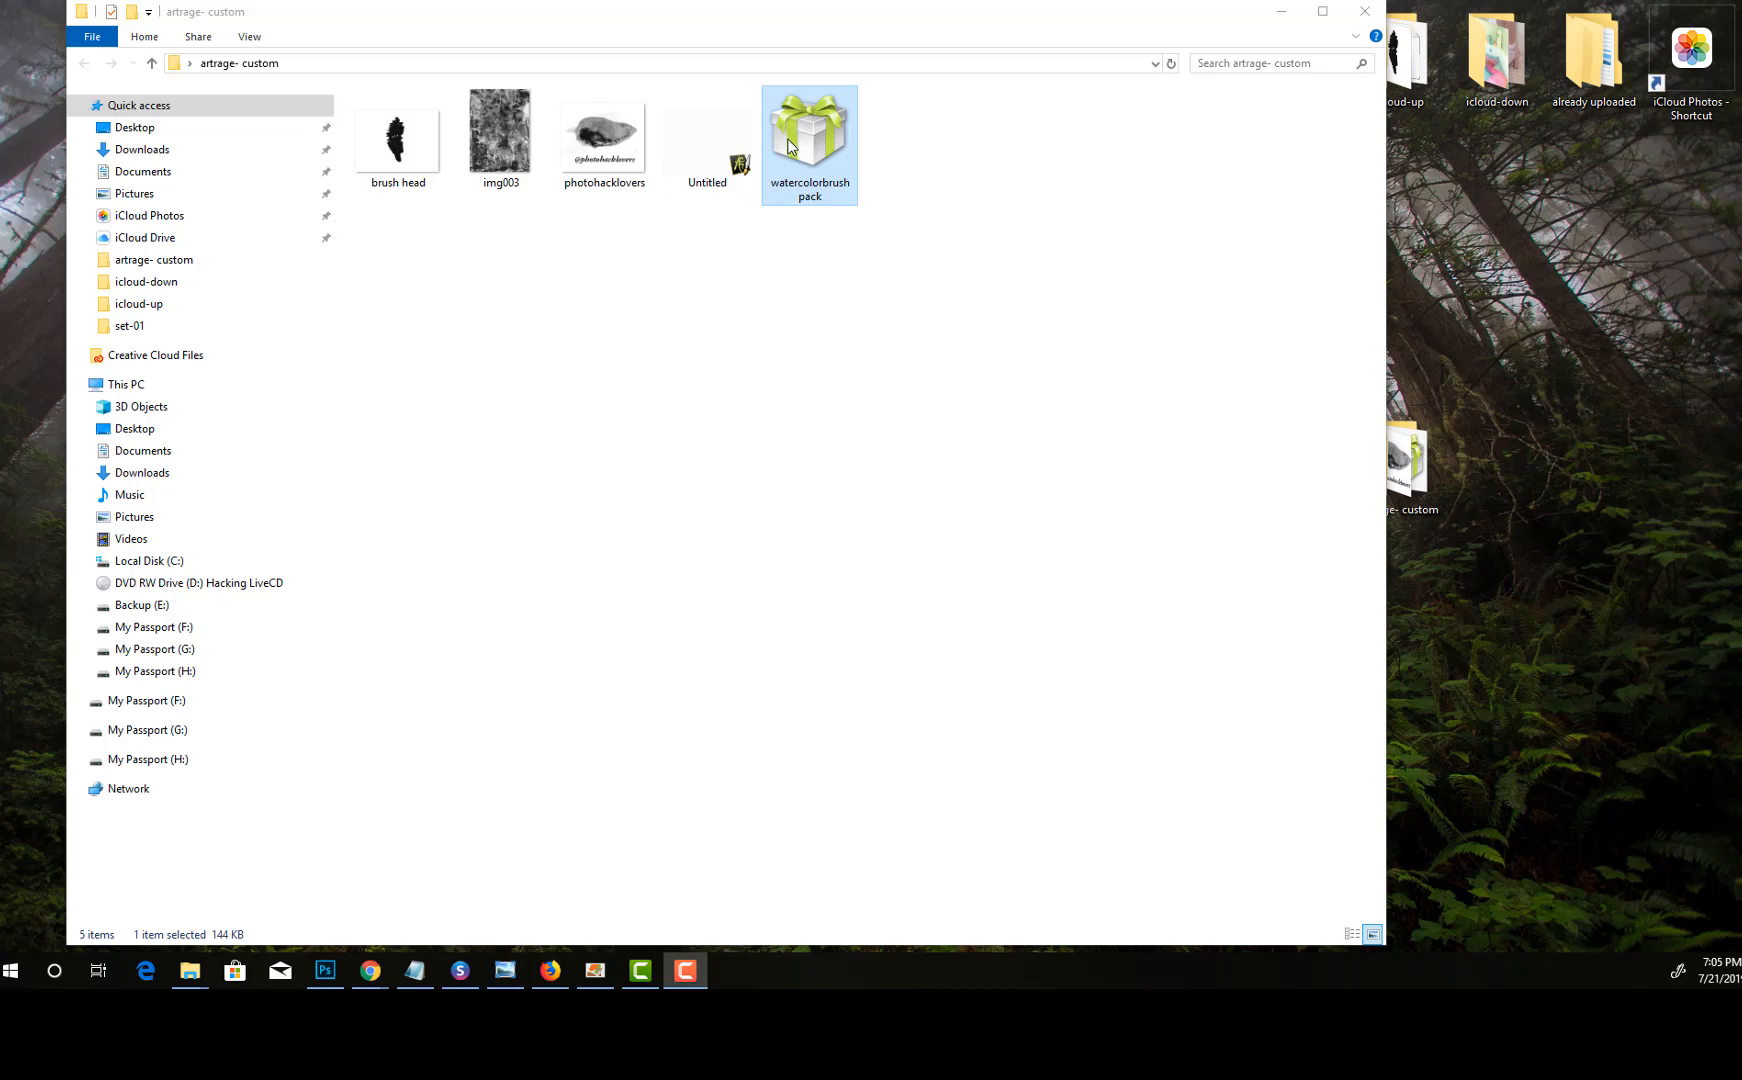
- Install the watercolorbrushpack package from the artrage- custom folder, choosing to repair the existing installation
double_click(797, 145)
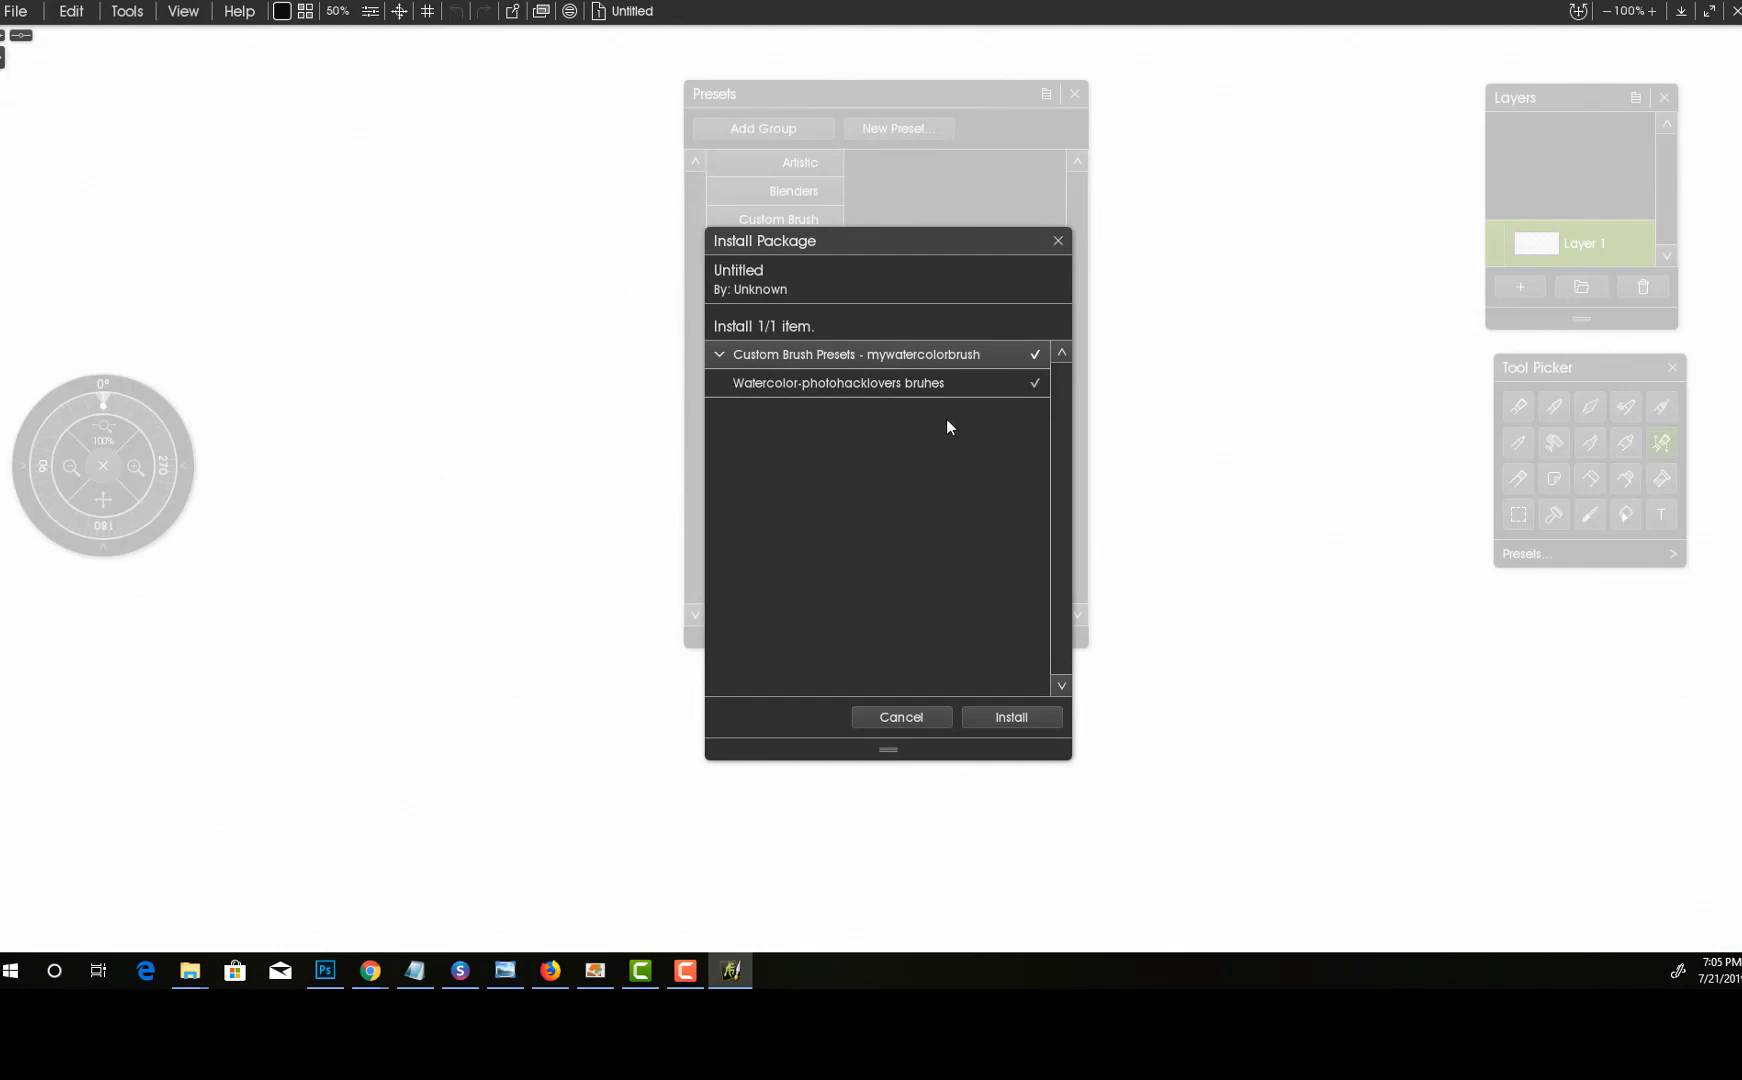
left_click(1008, 714)
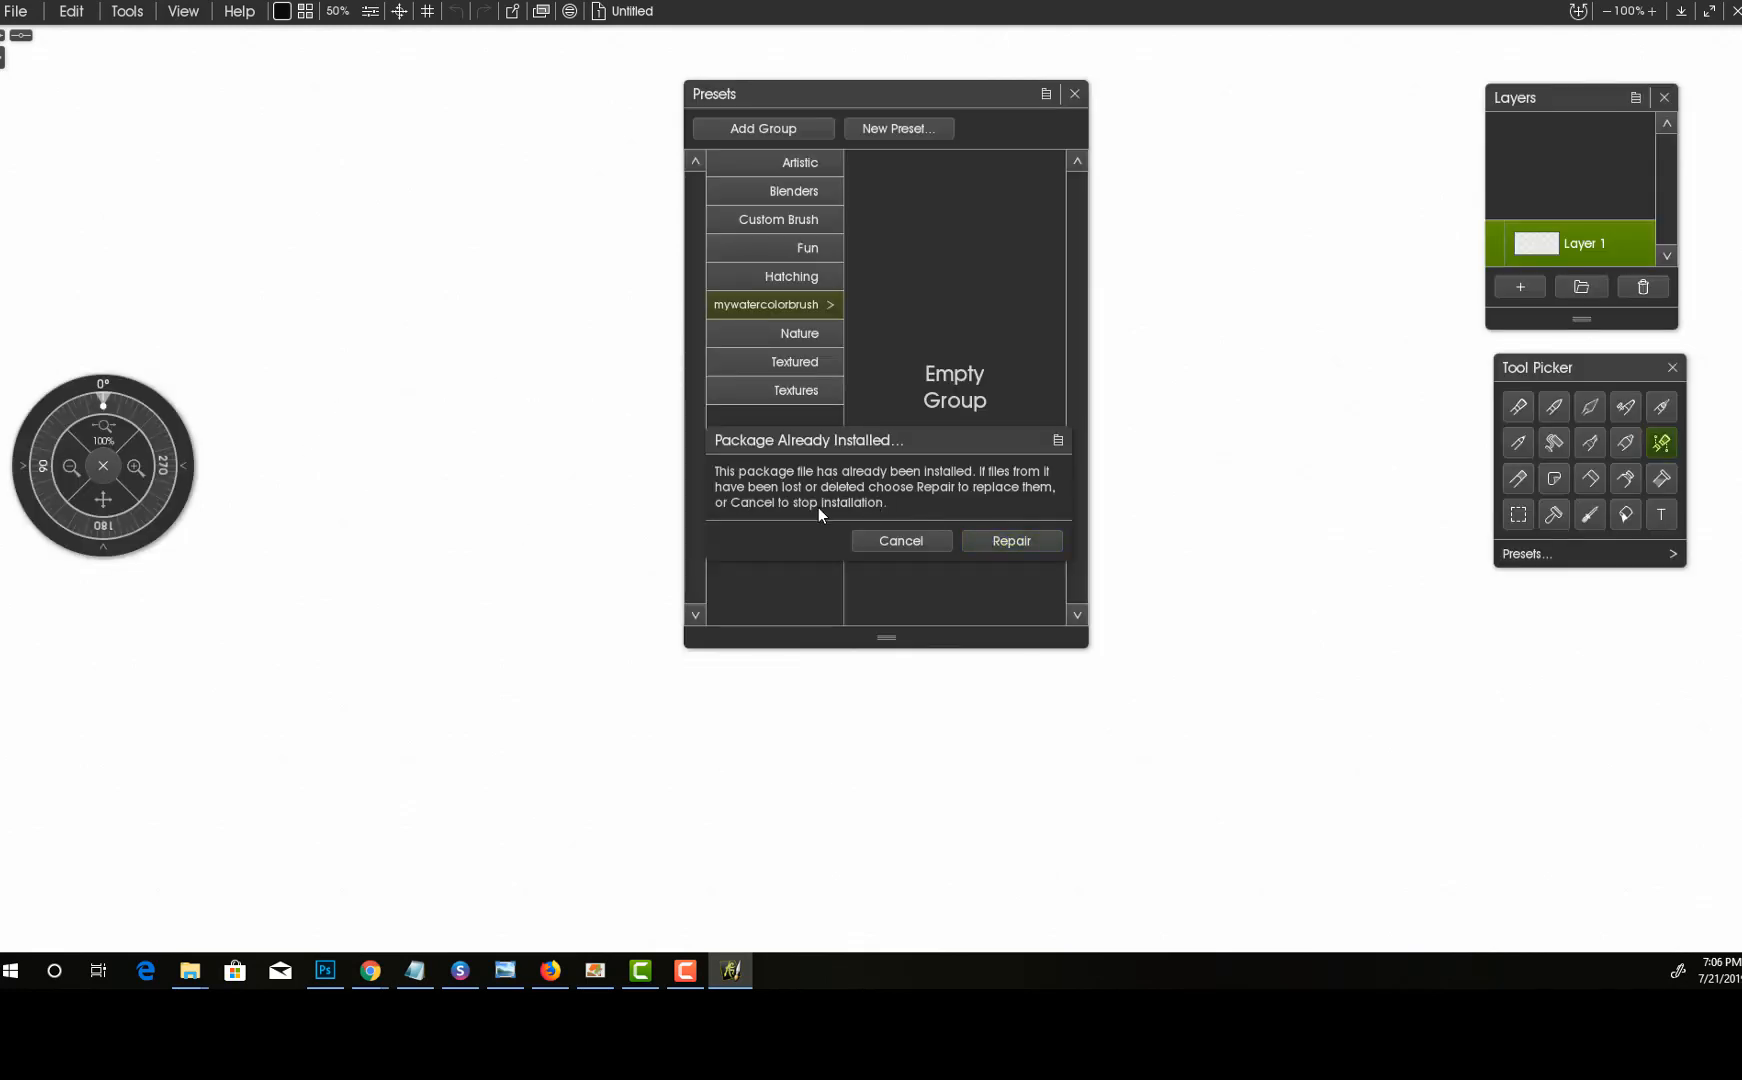
left_click(995, 533)
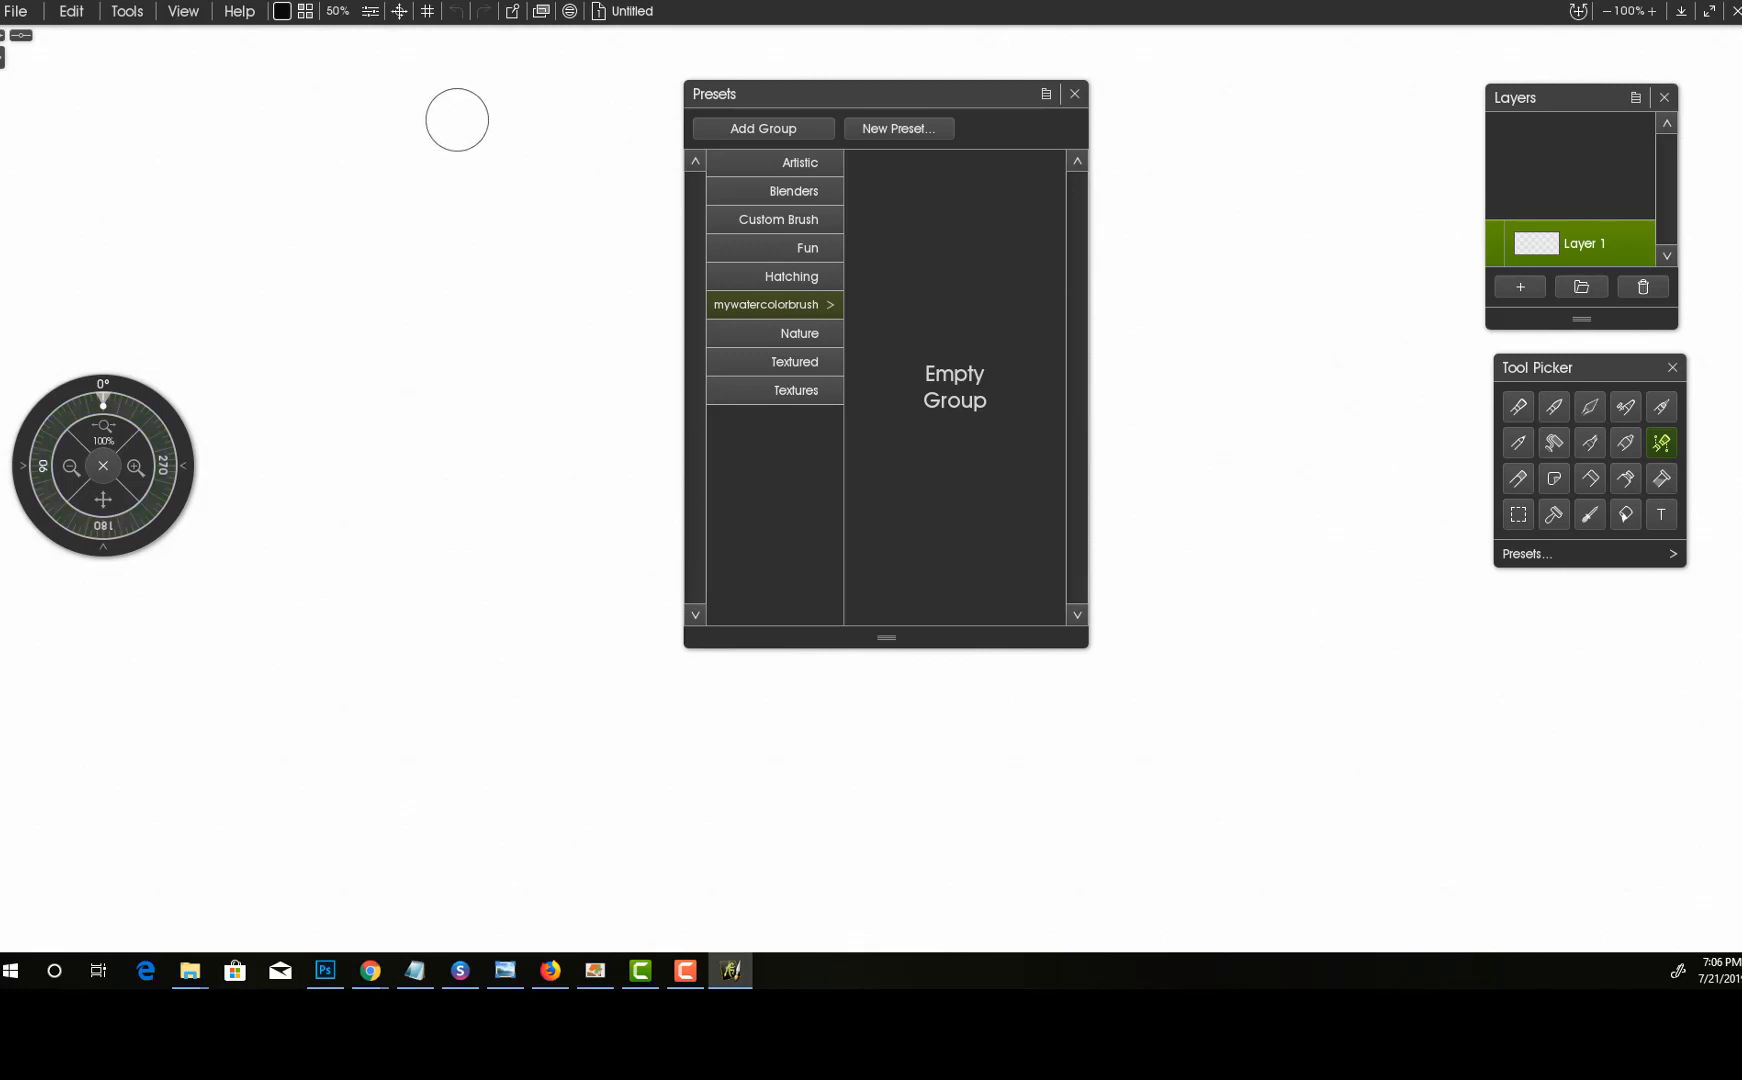
- Paint test strokes with the default custom brush on both sides of the presets list
mouse_move(467, 145)
left_mouse_down()
mouse_move(443, 471)
mouse_move(463, 537)
left_mouse_up()
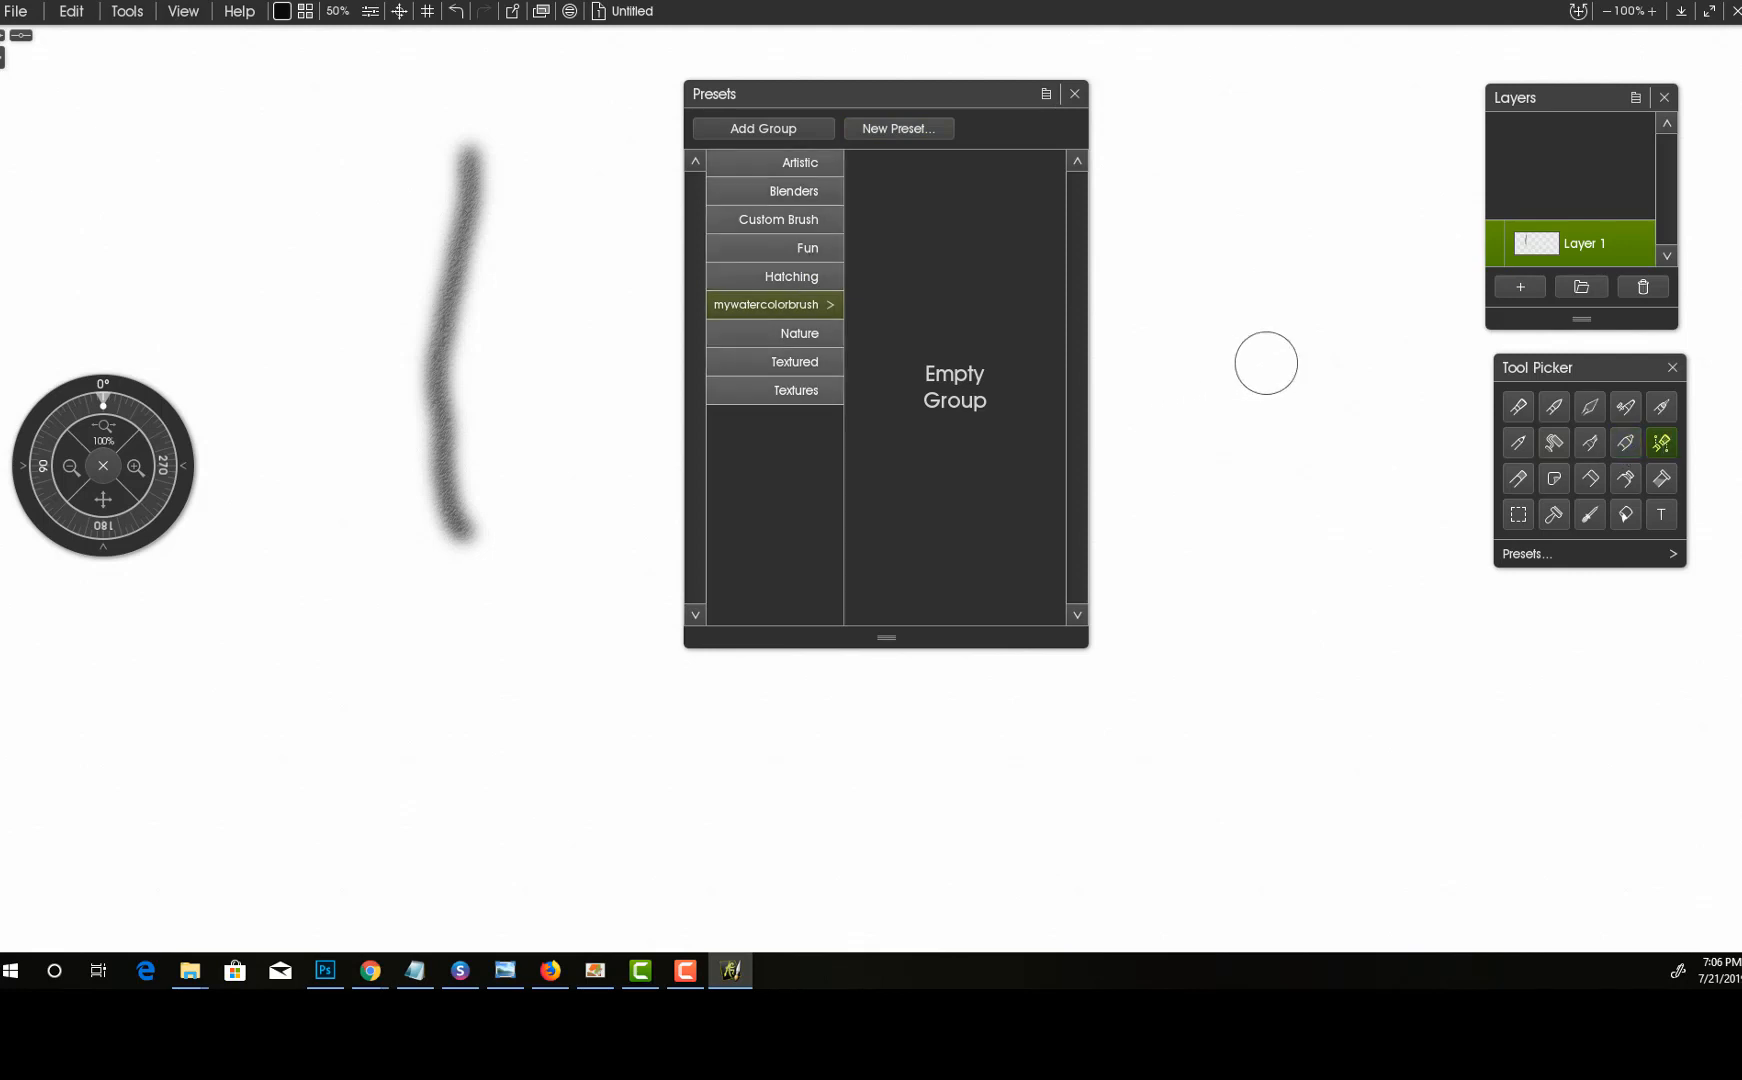
left_click(1266, 363)
left_click_drag(1212, 335, 1135, 545)
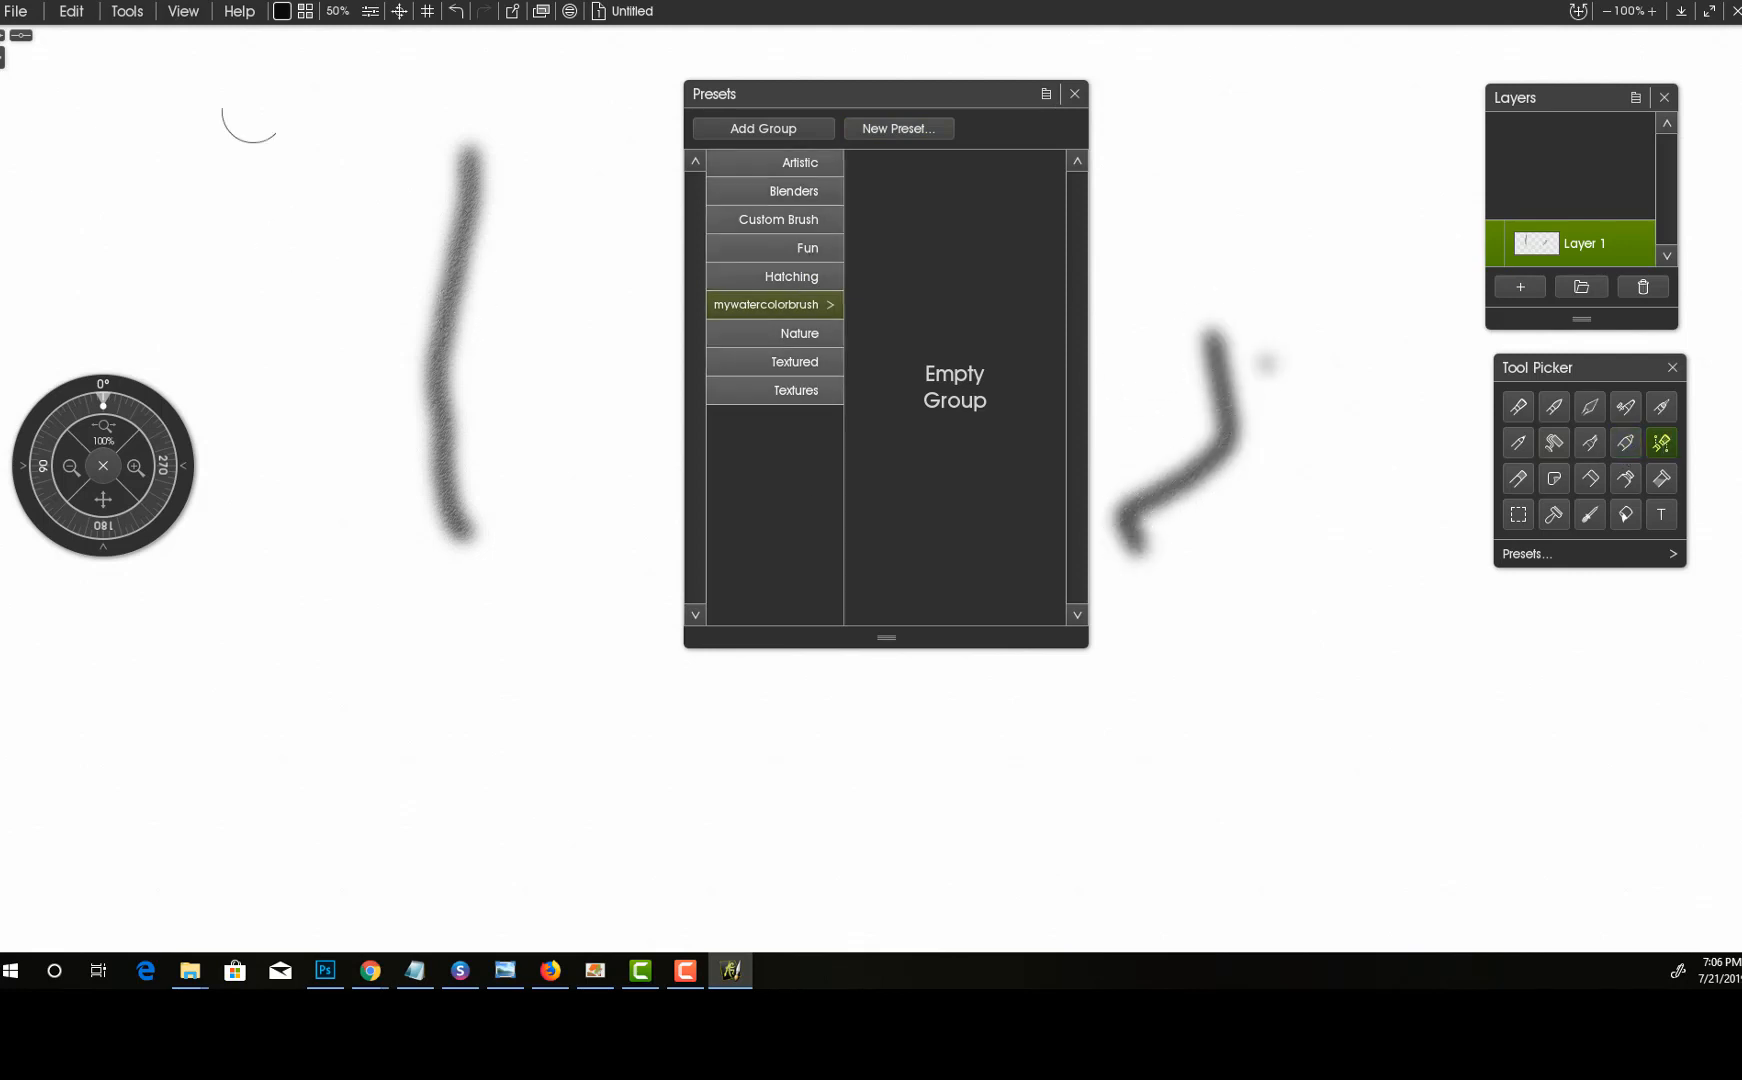
- Install the demo-wc-photohacklovers package from the Documents folder
left_click(183, 11)
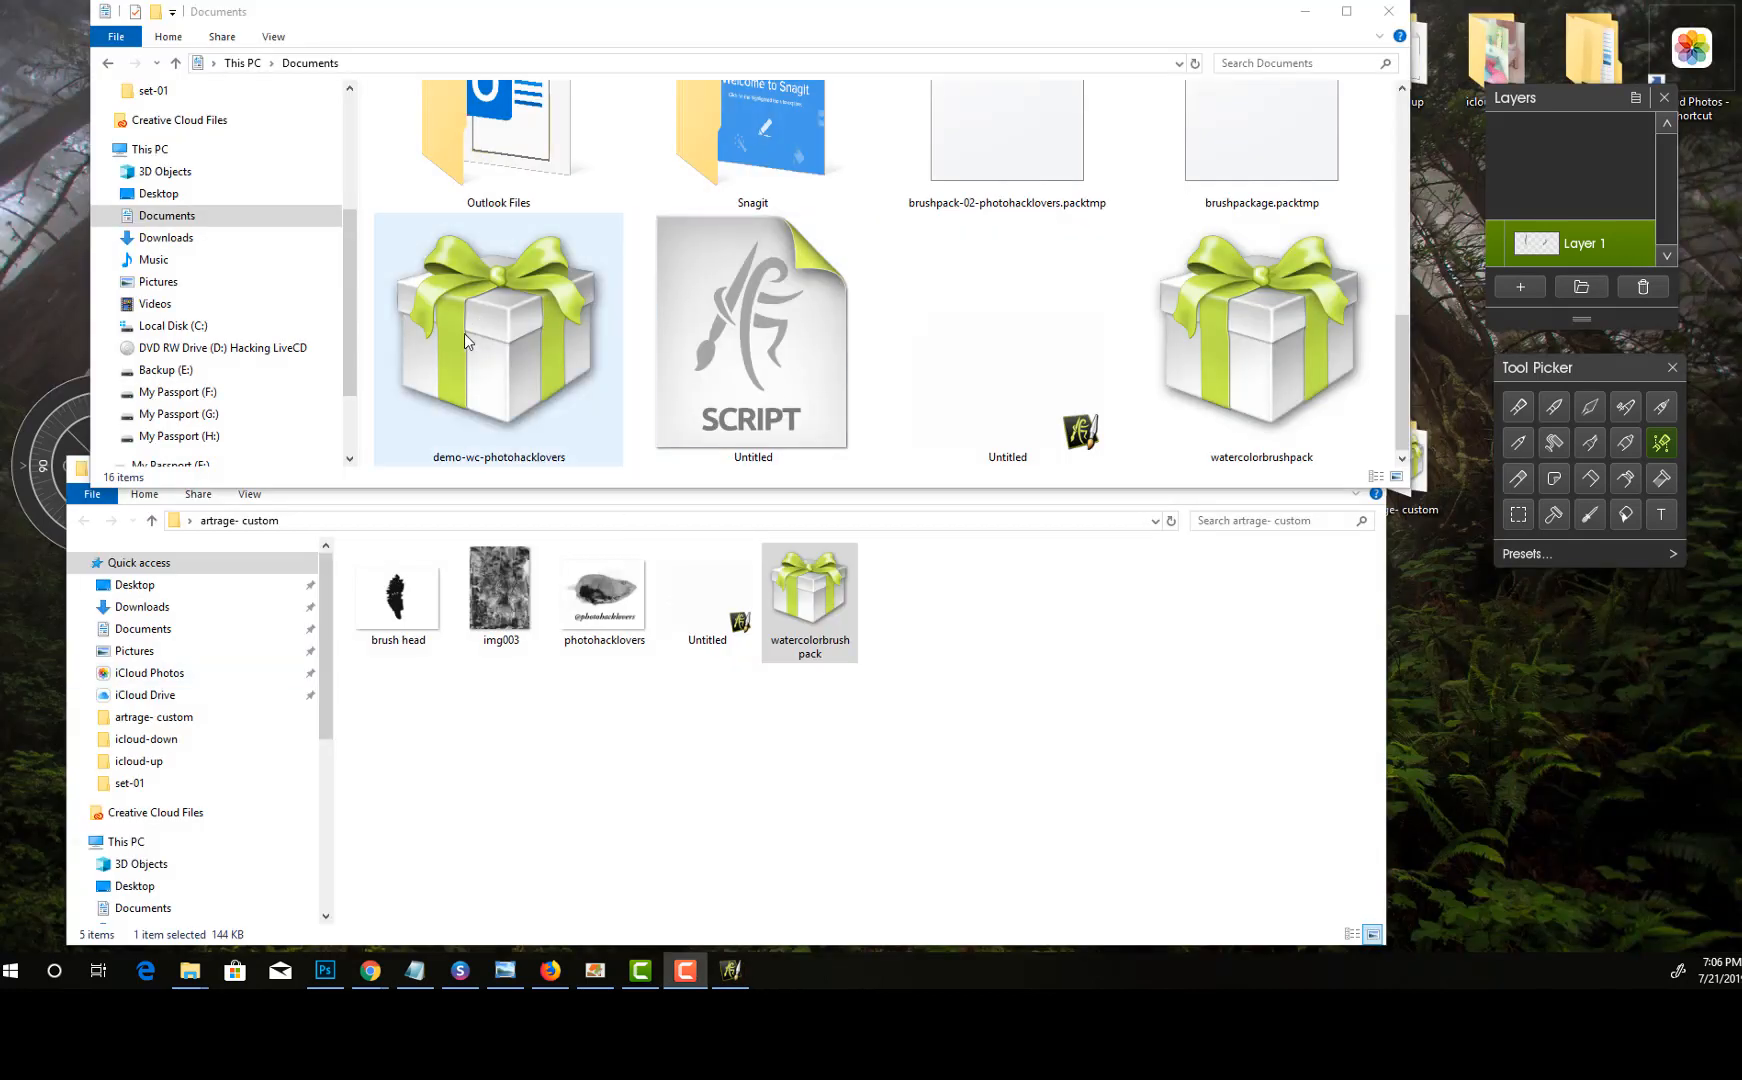
double_click(464, 338)
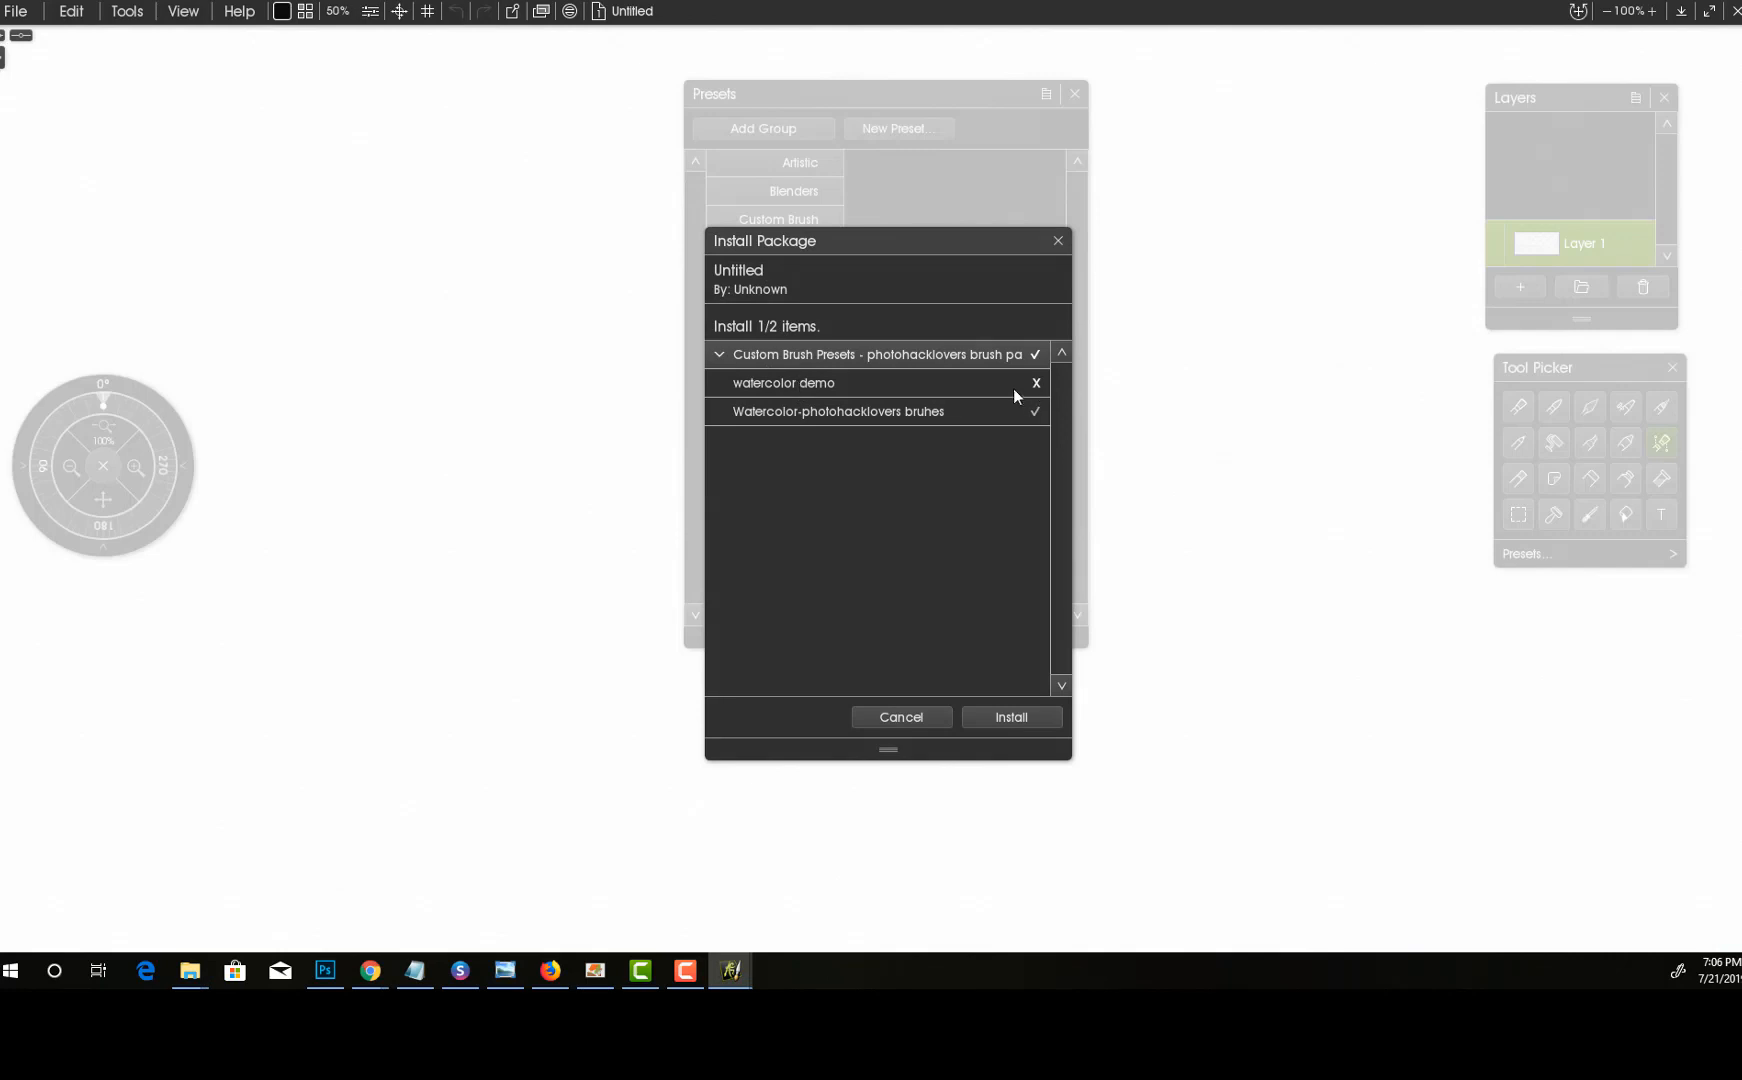
left_click(1004, 719)
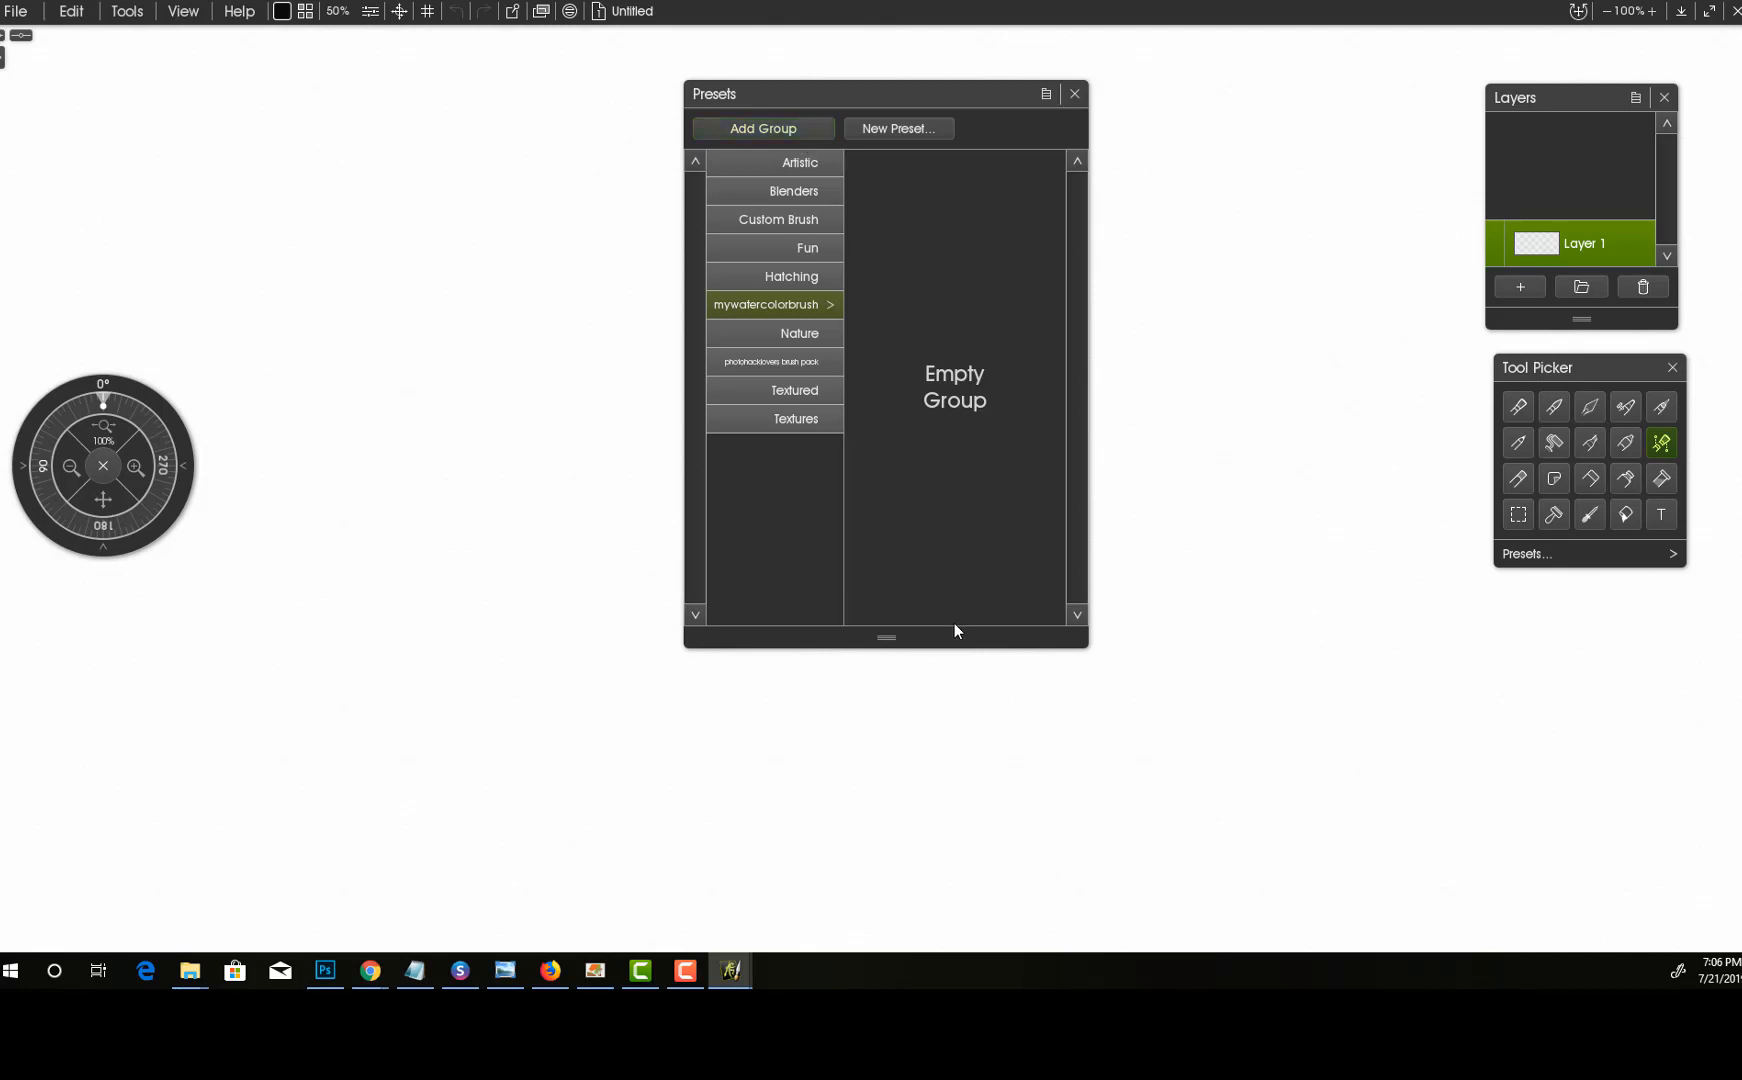
- Paint a default-brush stroke, then test strokes with the watercolor demo preset from the photohacklovers brush pack group
left_click_drag(1285, 430, 1188, 688)
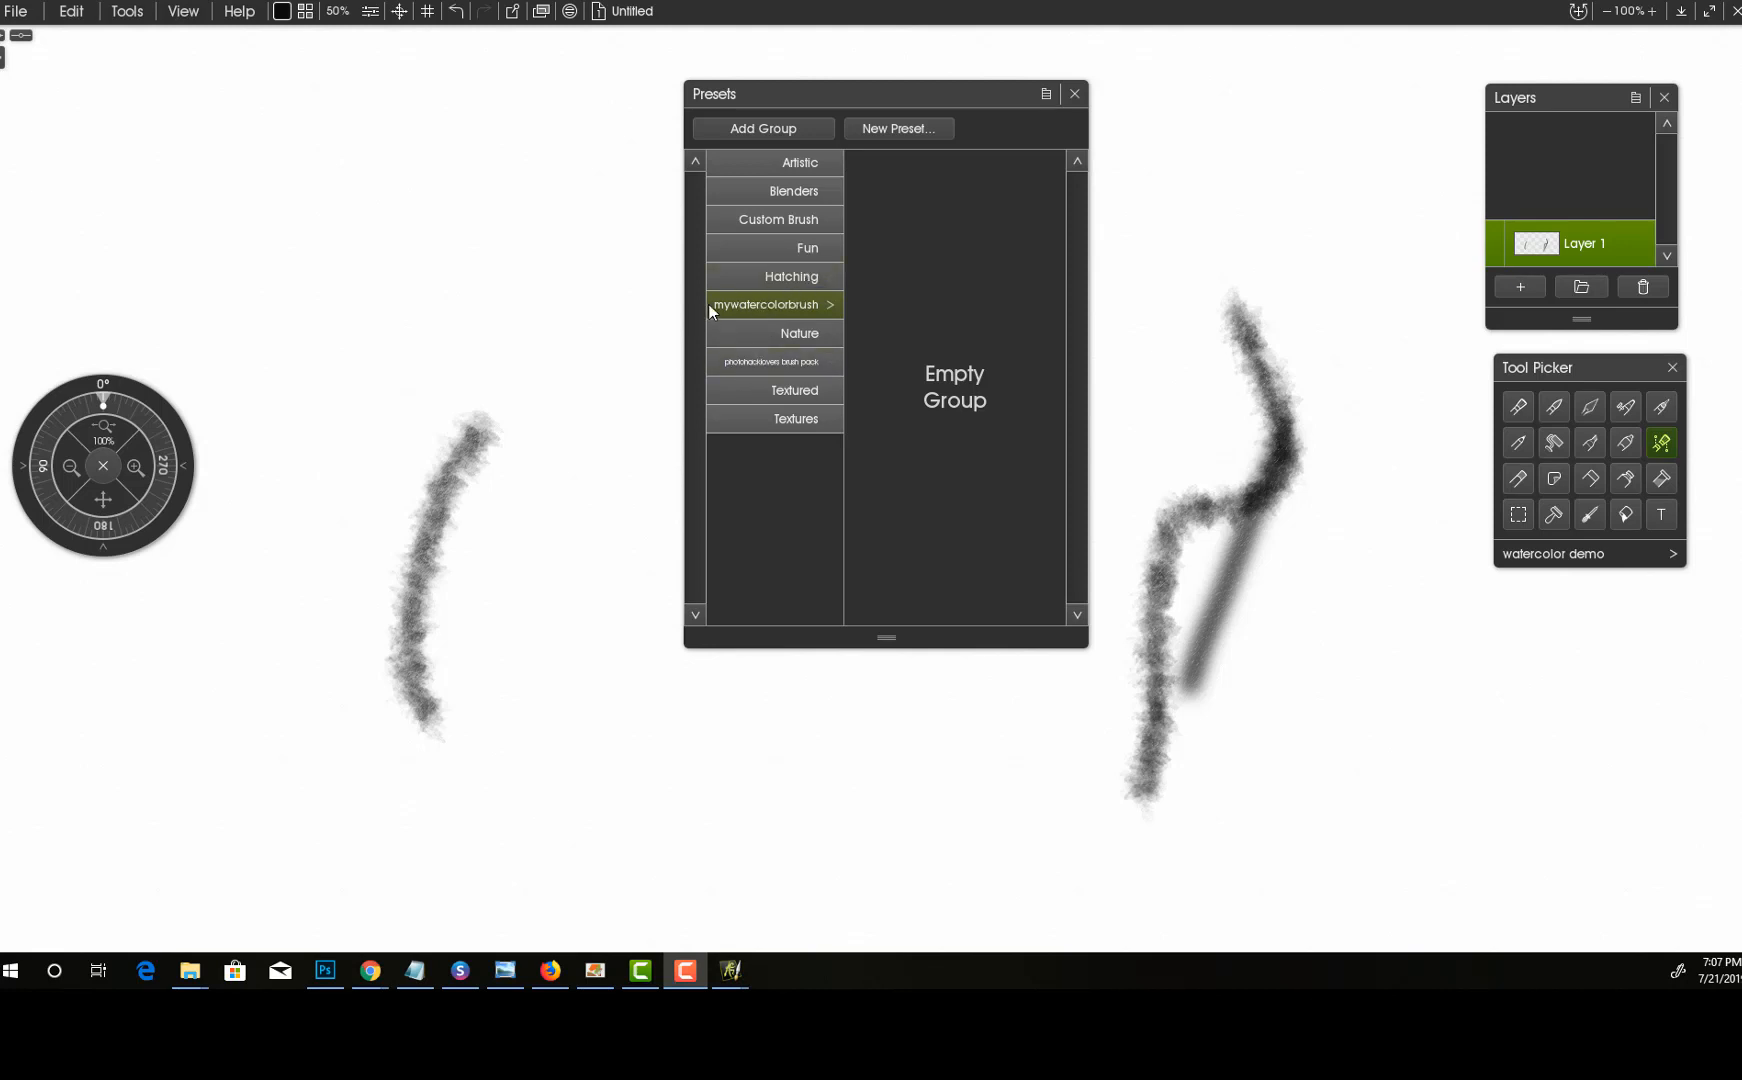
left_click(749, 362)
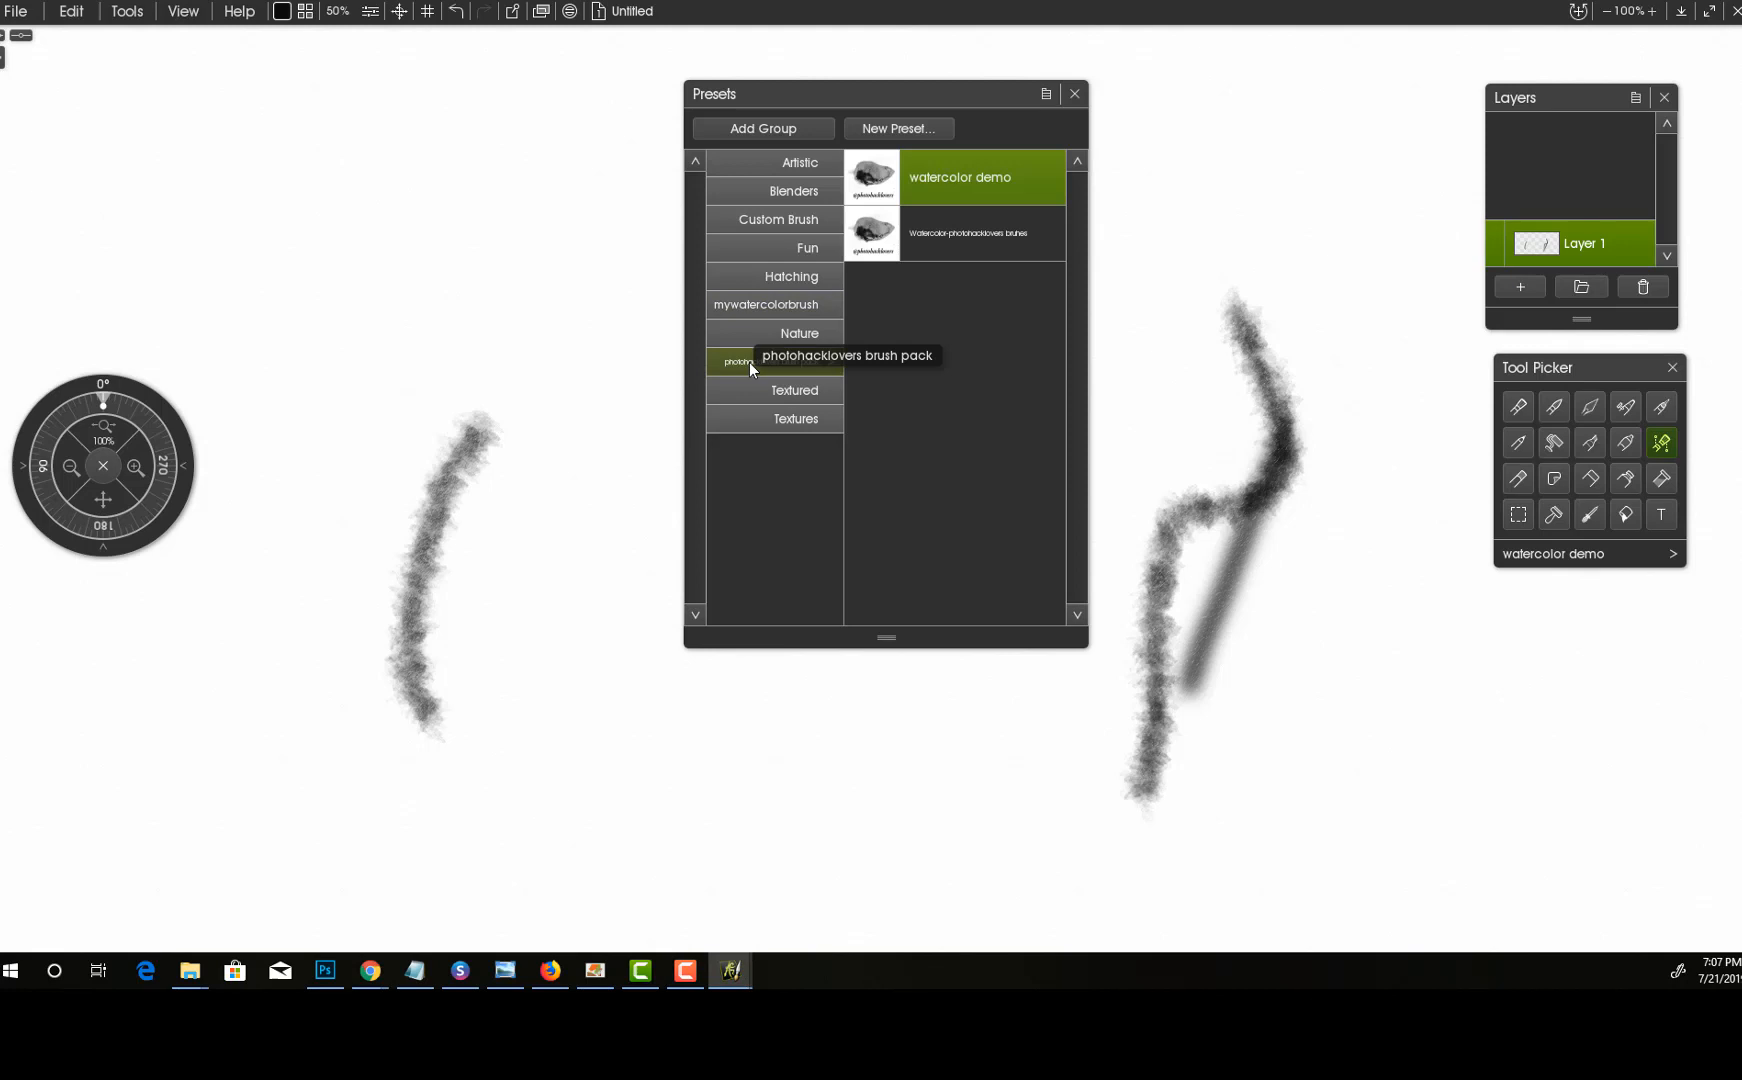
left_click(985, 232)
left_click(1002, 182)
mouse_move(272, 135)
left_mouse_down()
mouse_move(252, 148)
mouse_move(292, 439)
mouse_move(408, 240)
mouse_move(300, 400)
mouse_move(700, 140)
mouse_move(560, 400)
left_mouse_up()
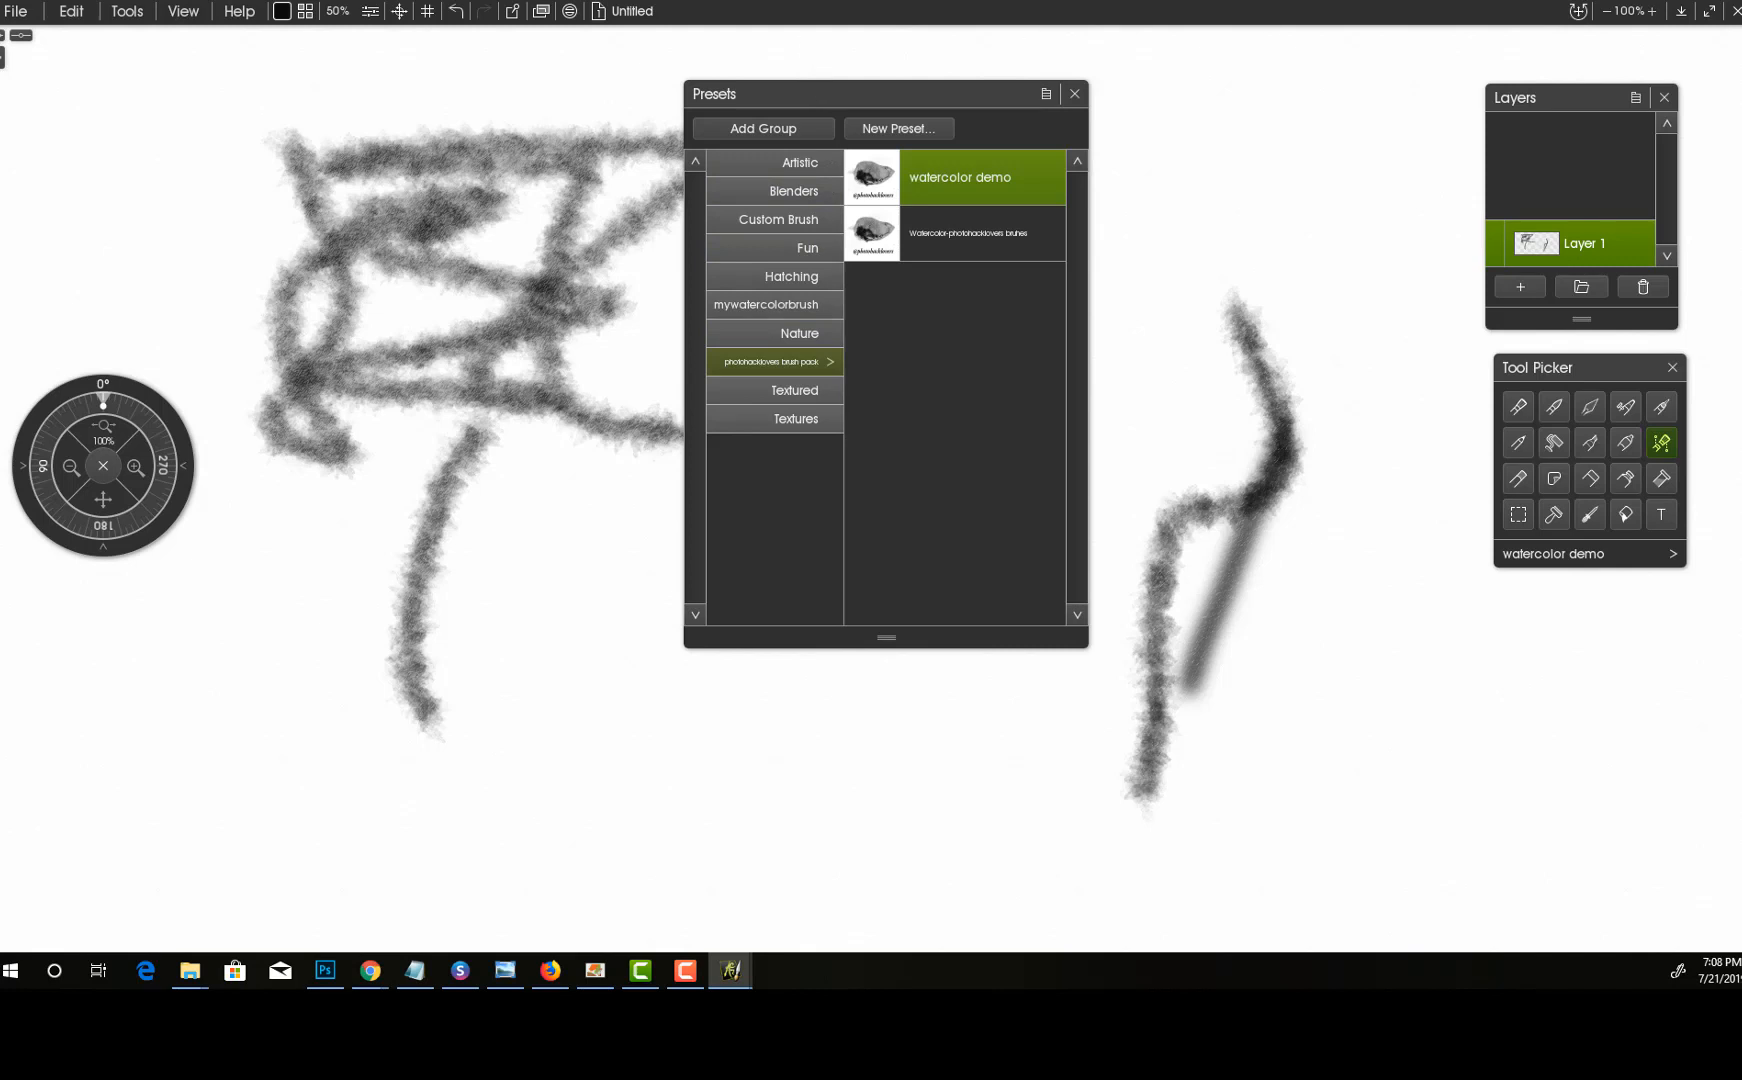
mouse_move(1328, 188)
left_mouse_down()
mouse_move(1321, 346)
mouse_move(1337, 196)
mouse_move(1280, 288)
mouse_move(1312, 233)
mouse_move(1360, 204)
mouse_move(1275, 268)
mouse_move(1283, 191)
mouse_move(1272, 218)
mouse_move(1315, 205)
mouse_move(1264, 325)
mouse_move(1305, 155)
left_mouse_up()
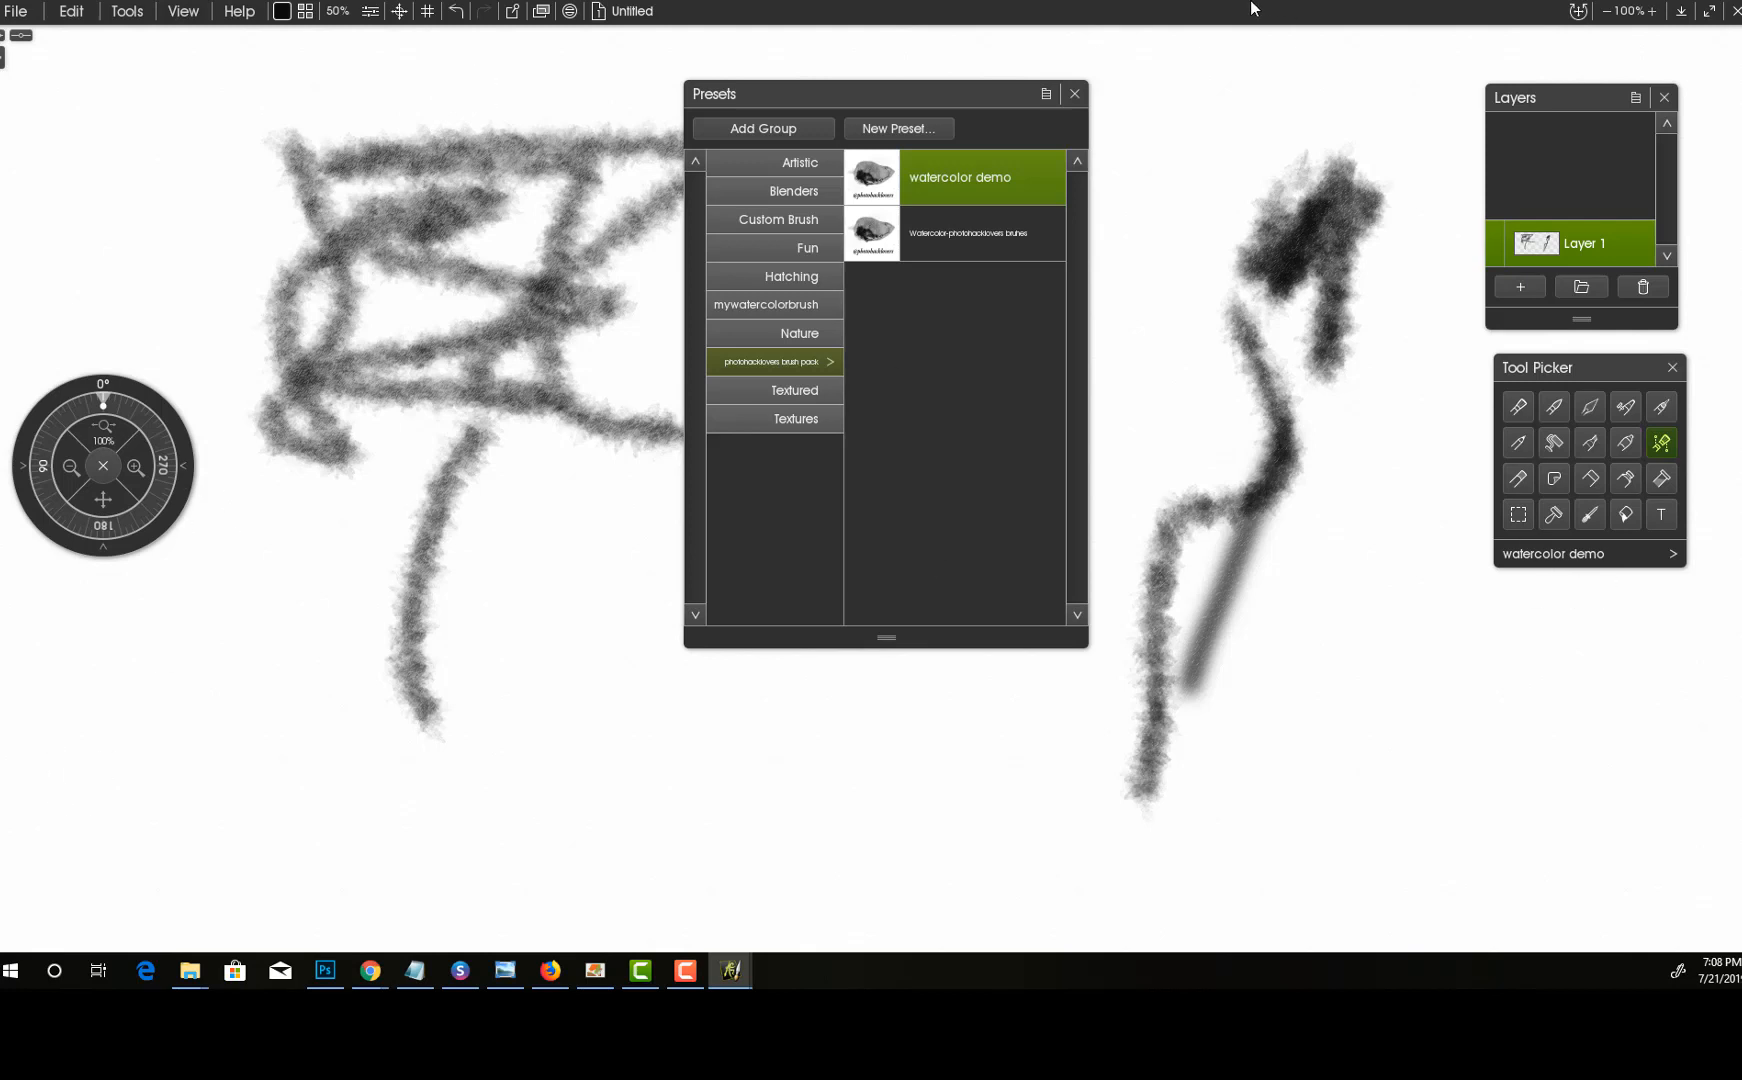
mouse_move(1390, 345)
left_mouse_down()
mouse_move(1384, 438)
mouse_move(1399, 327)
mouse_move(1376, 465)
mouse_move(1370, 318)
mouse_move(1309, 374)
mouse_move(1298, 282)
mouse_move(1236, 334)
left_mouse_up()
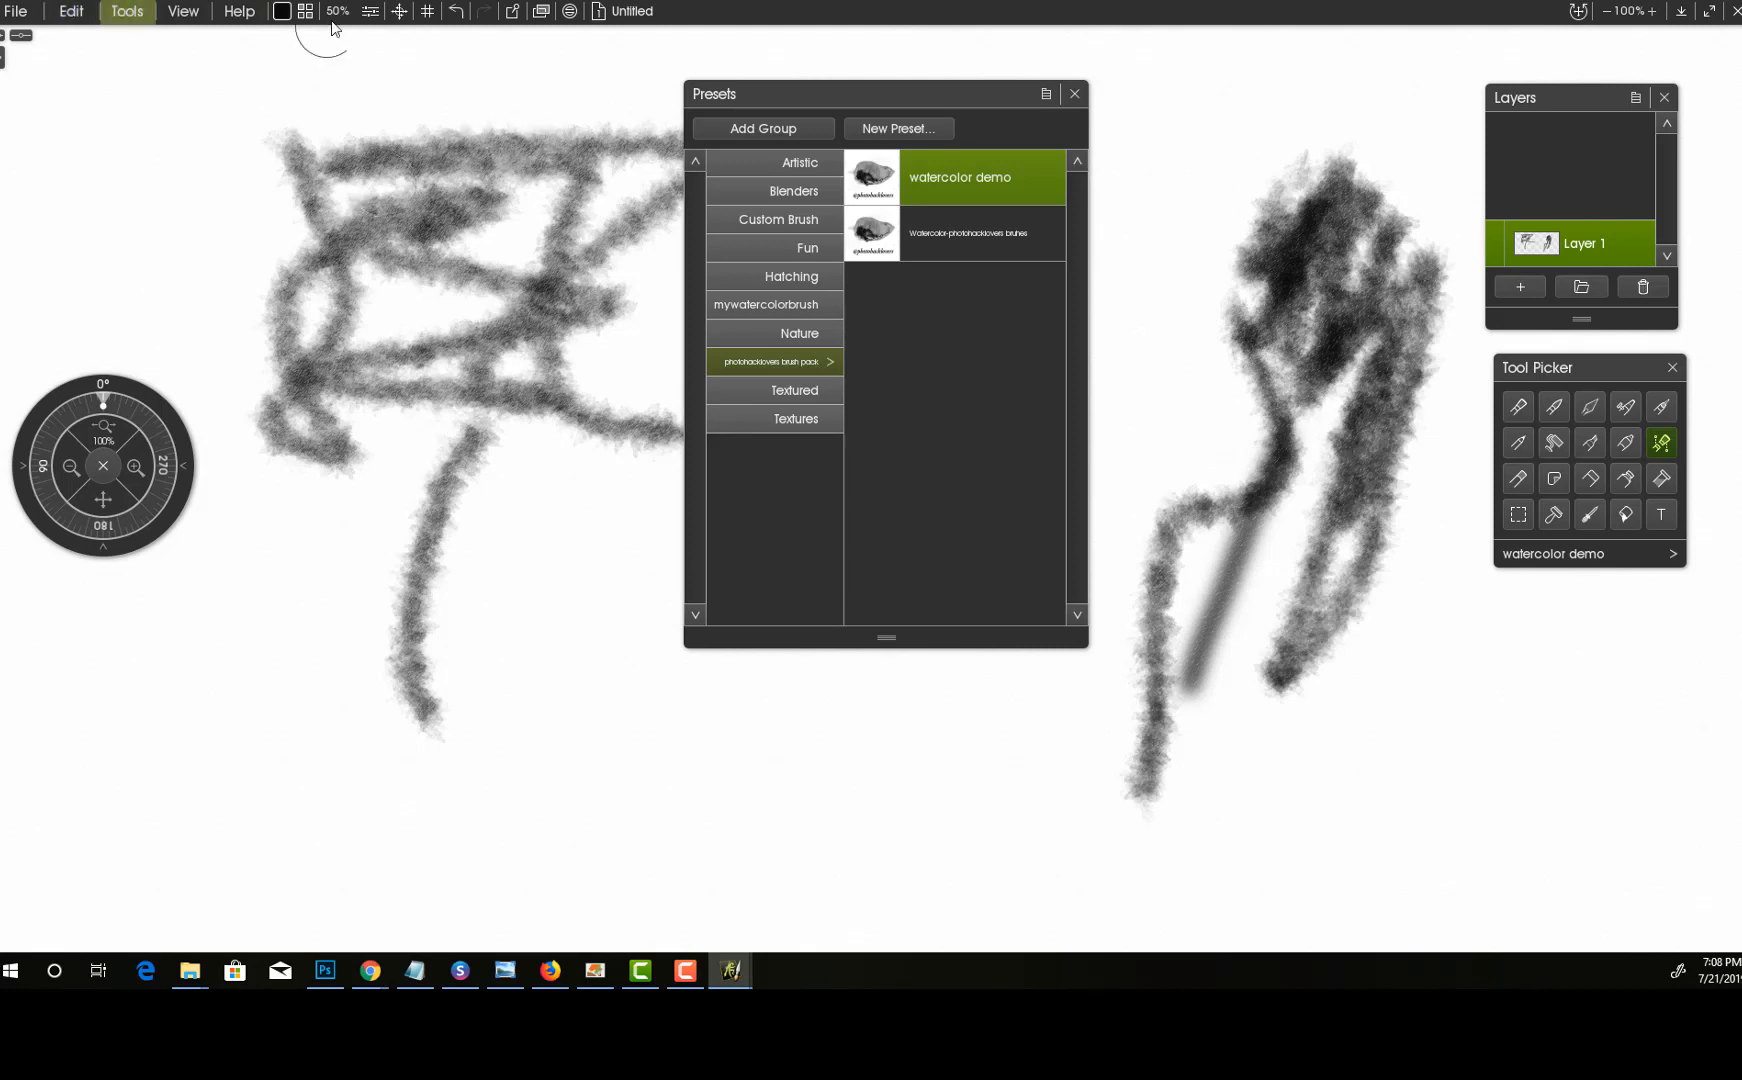
- Select the Watercolor-photohacklovers bruhes preset and paint a vertical test stroke beside the presets list
left_click(183, 12)
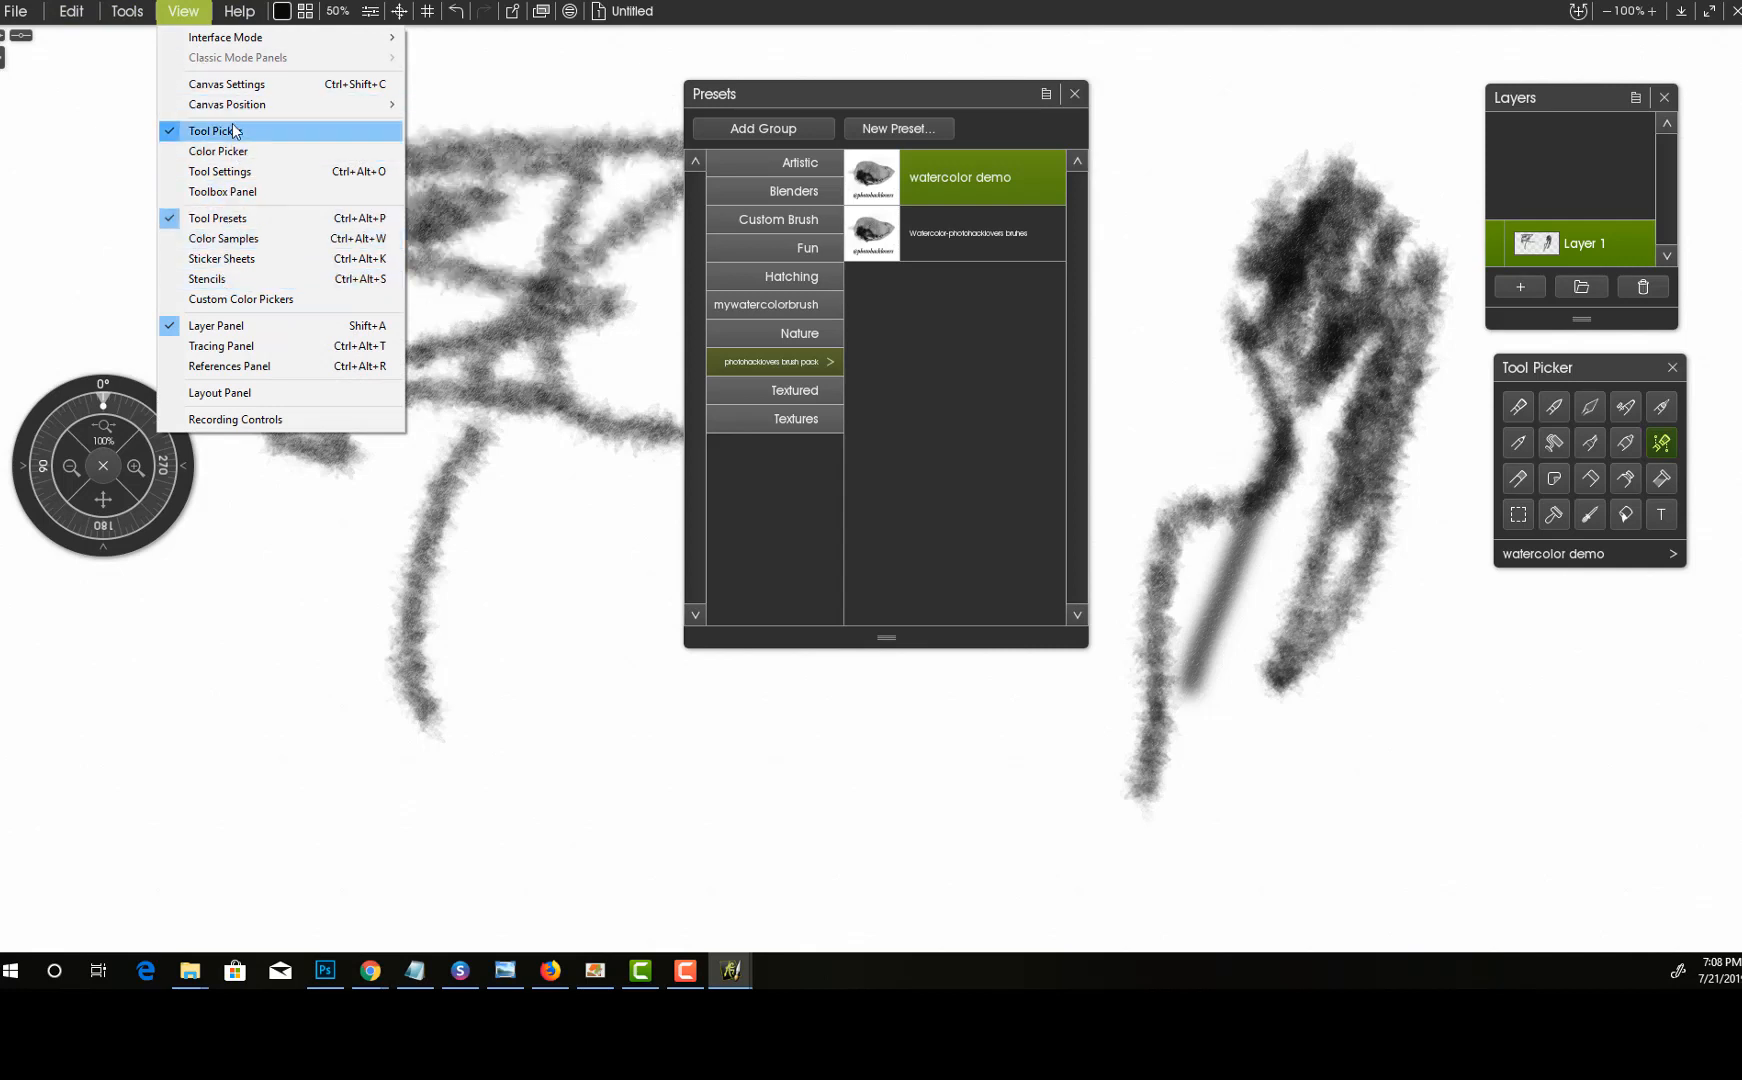
left_click(1629, 438)
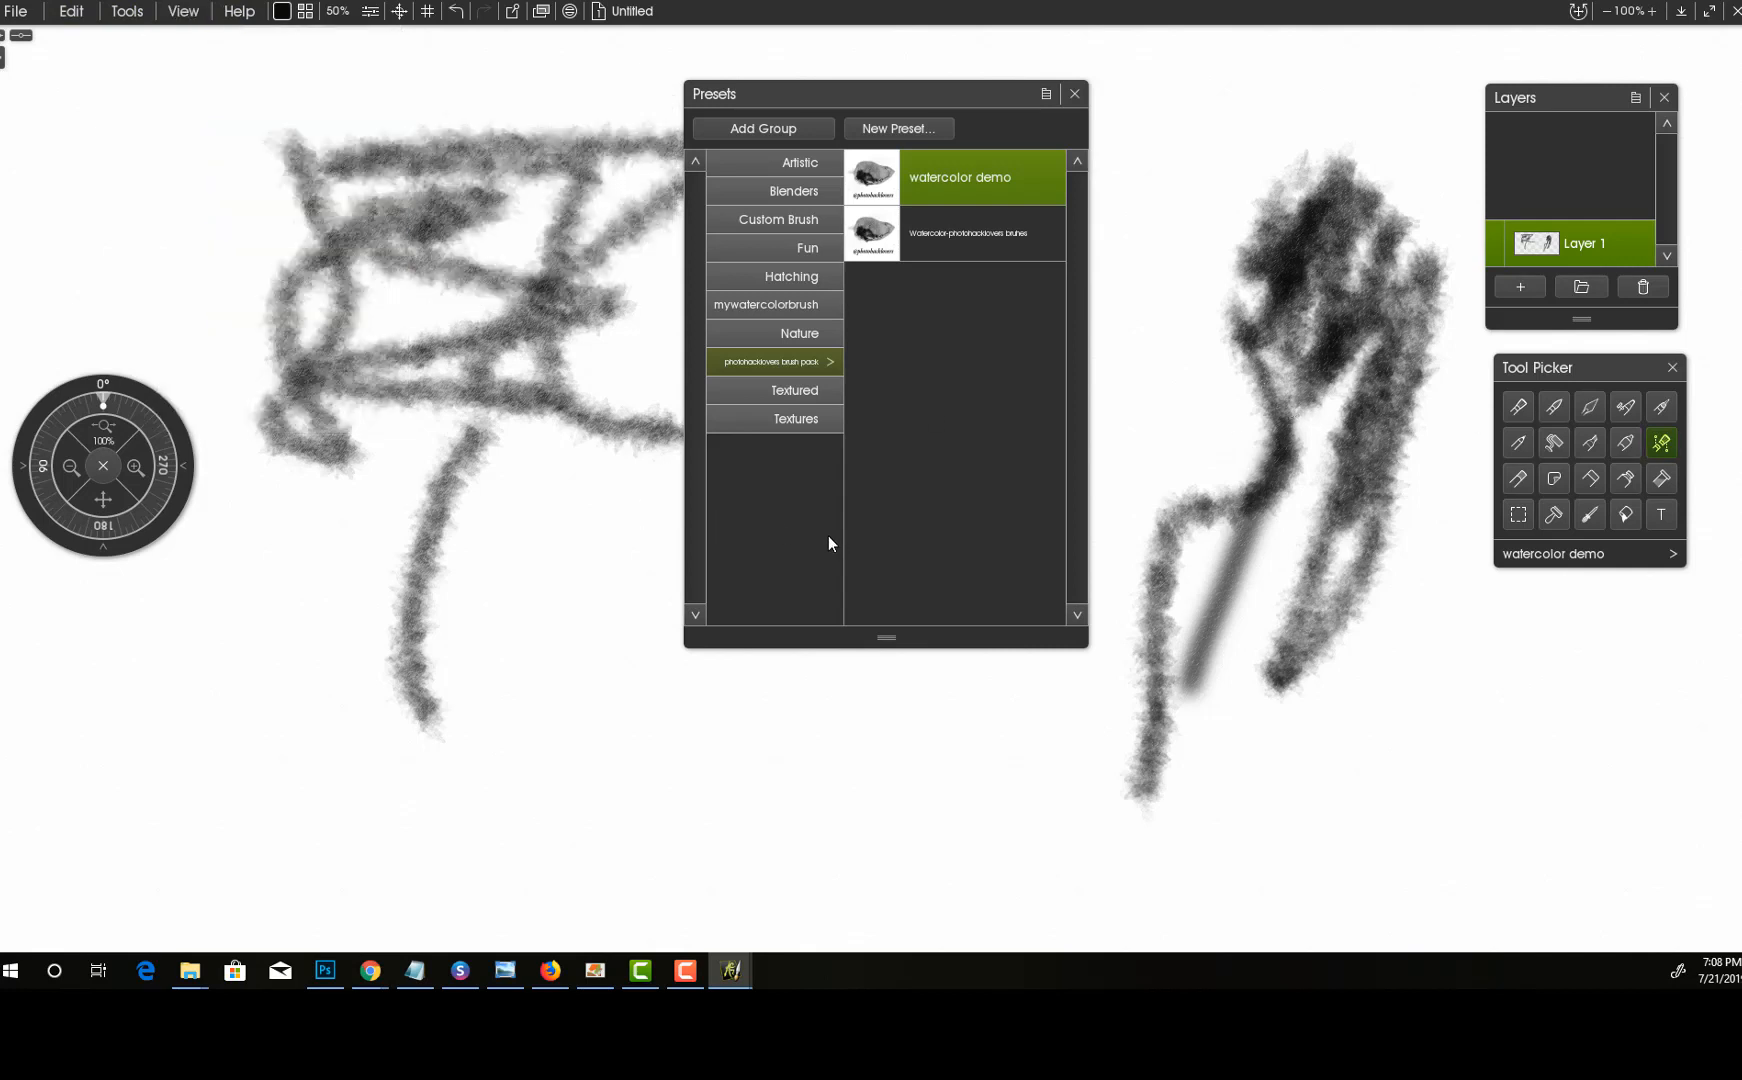
left_click(906, 255)
left_click_drag(1172, 307, 1147, 493)
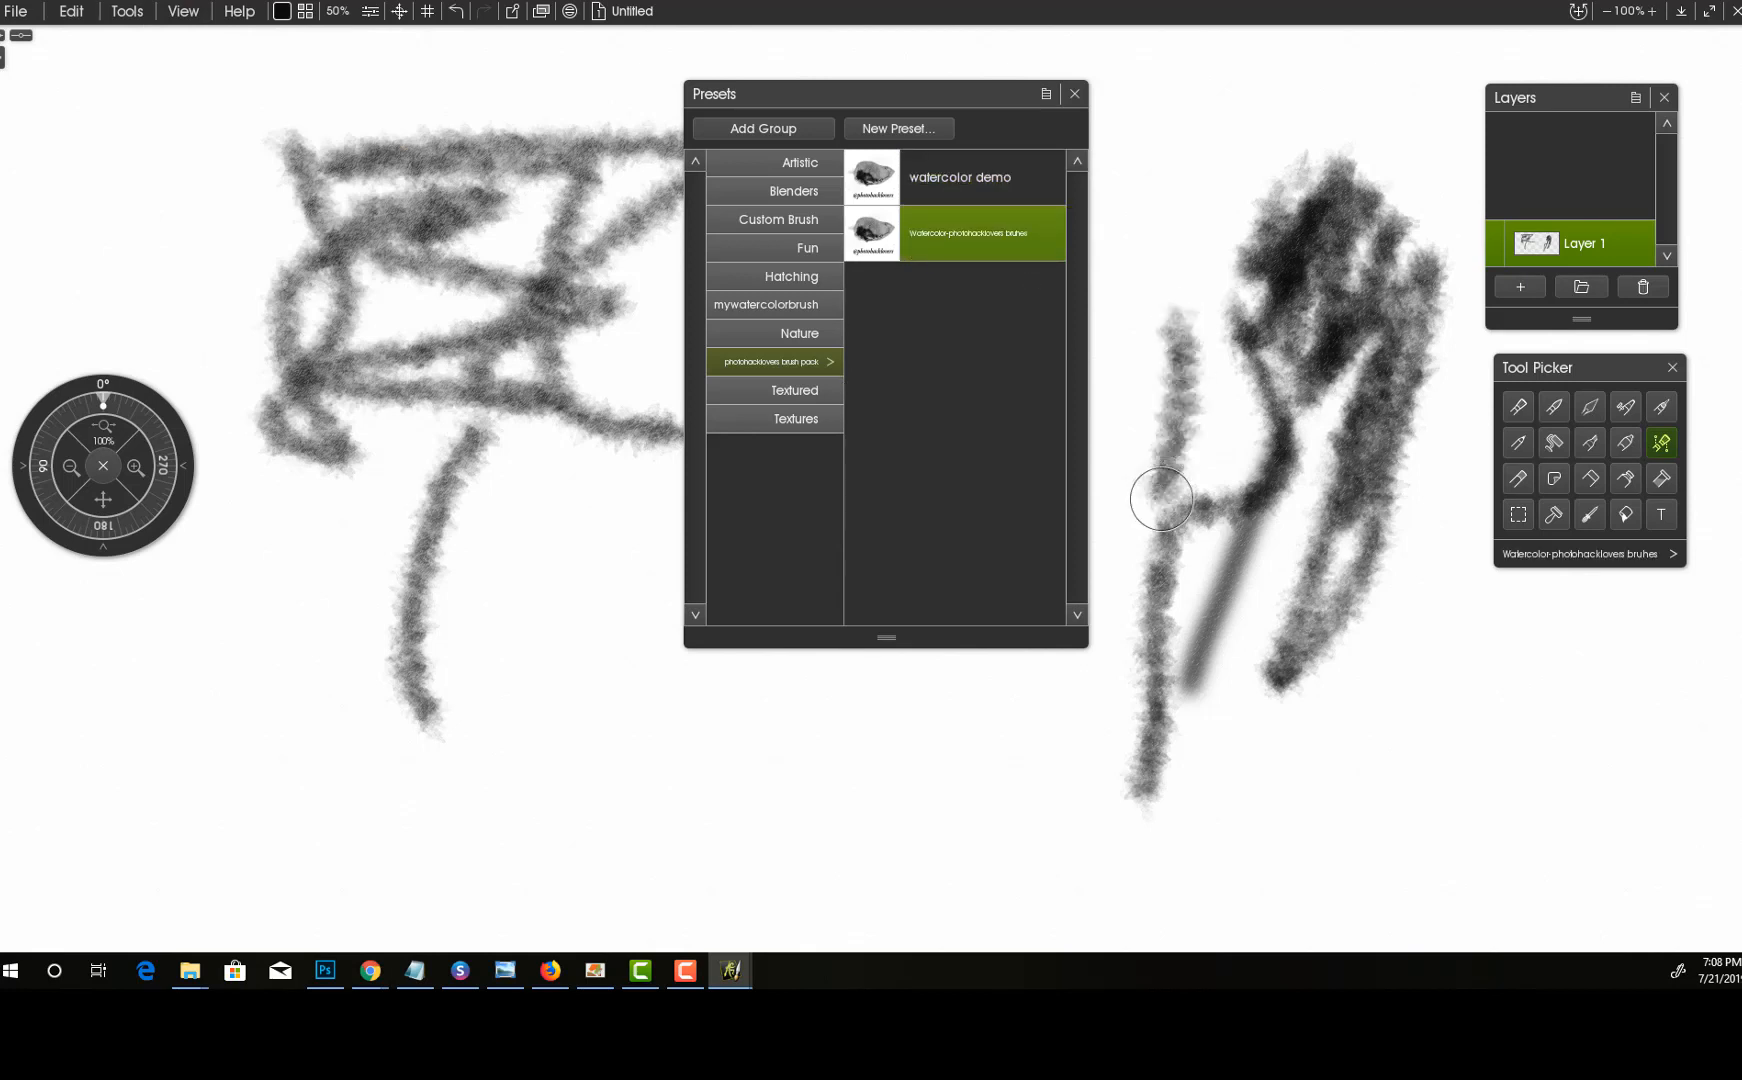